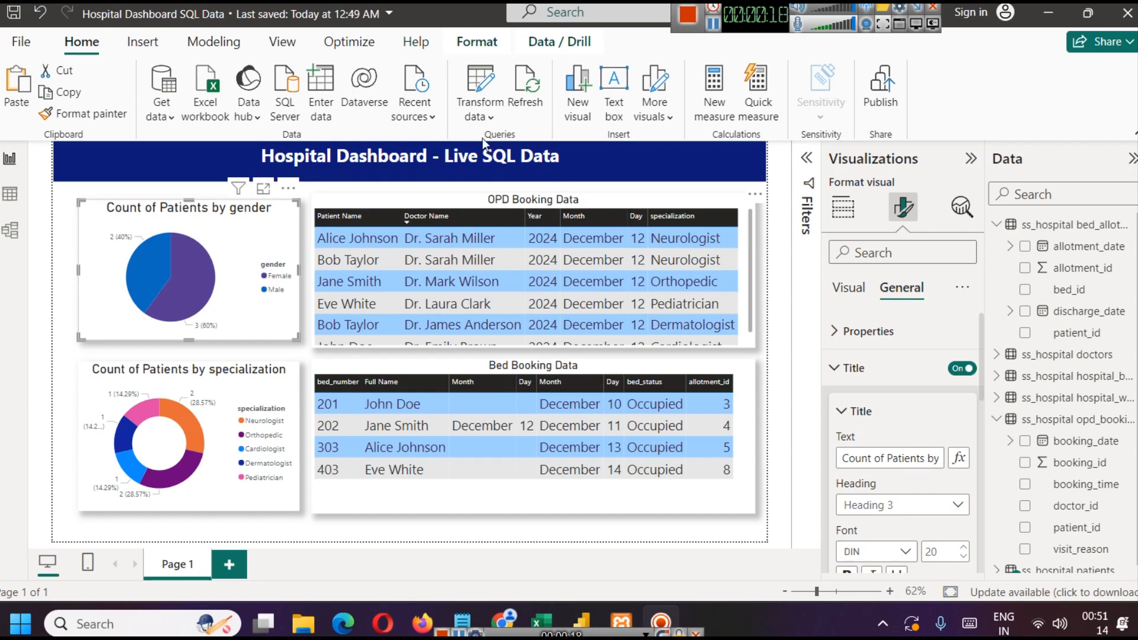
Step: Review the finished hospital dashboard's source queries in Power Query and the opd_booking table in phpMyAdmin
{"action": "left_click", "coordinate": [480, 83]}
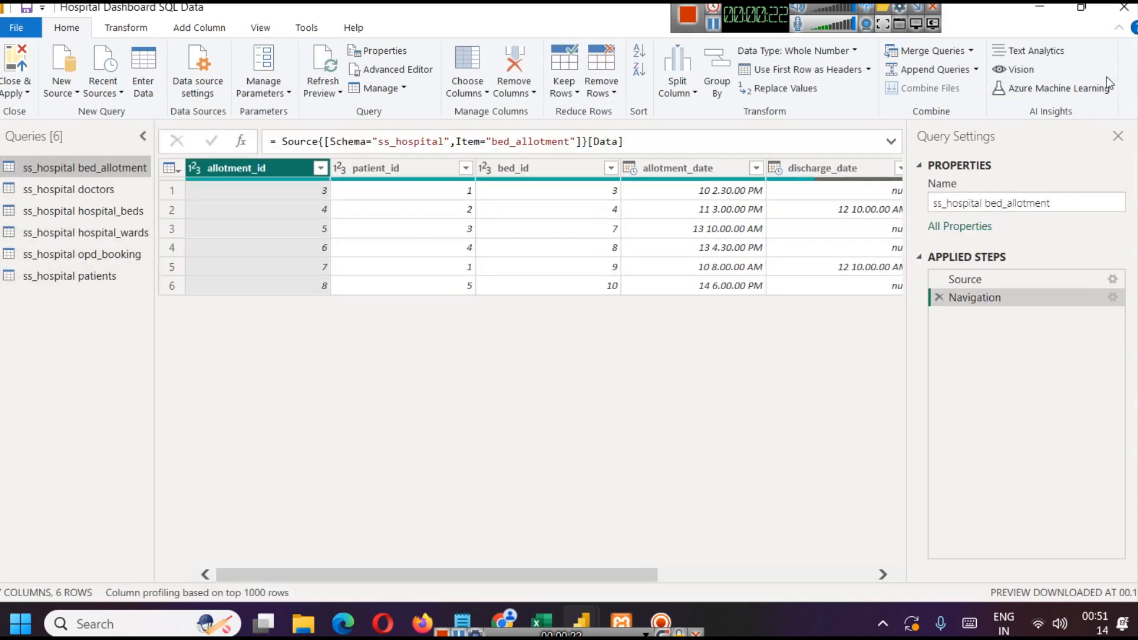
{"action": "left_click", "coordinate": [1106, 13]}
{"action": "key", "text": "super+Left"}
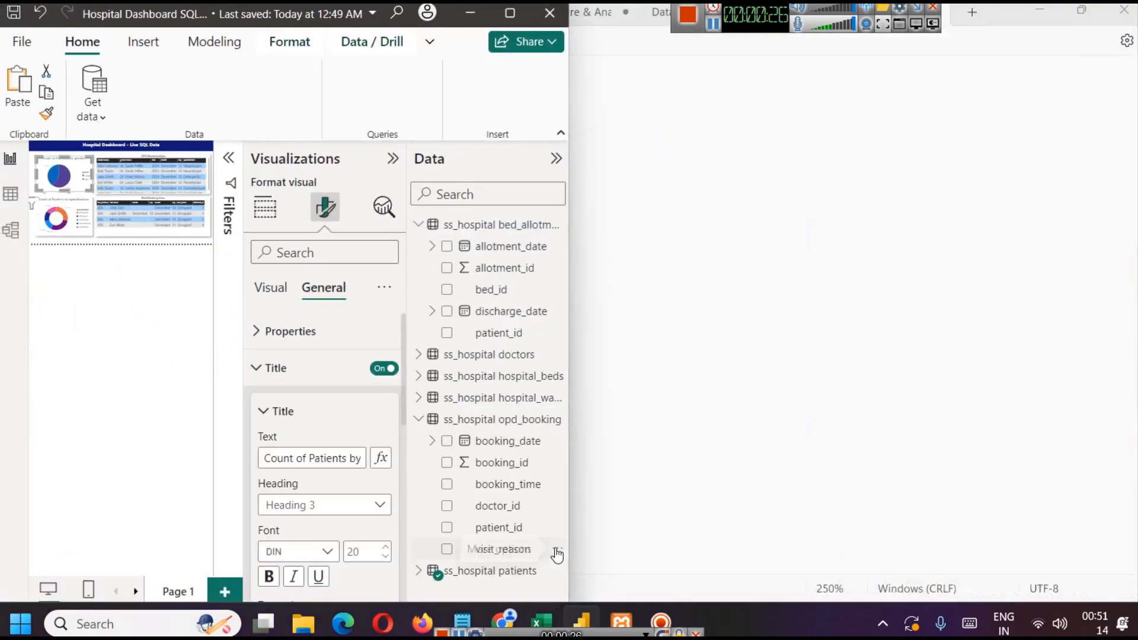
{"action": "left_click", "coordinate": [501, 624]}
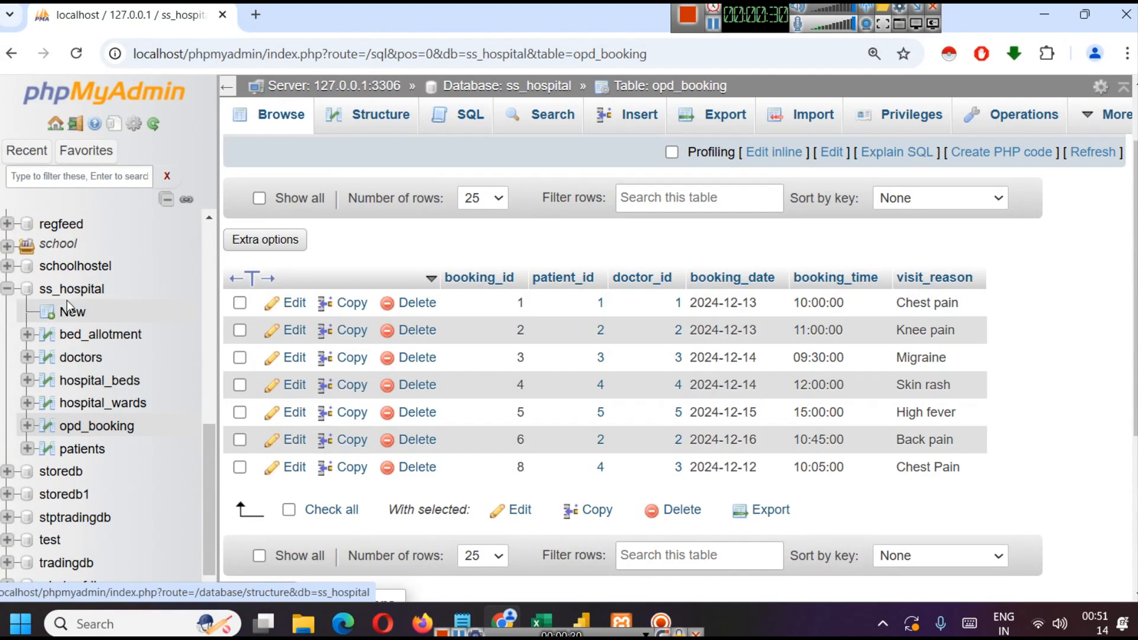
{"action": "left_click", "coordinate": [1044, 14]}
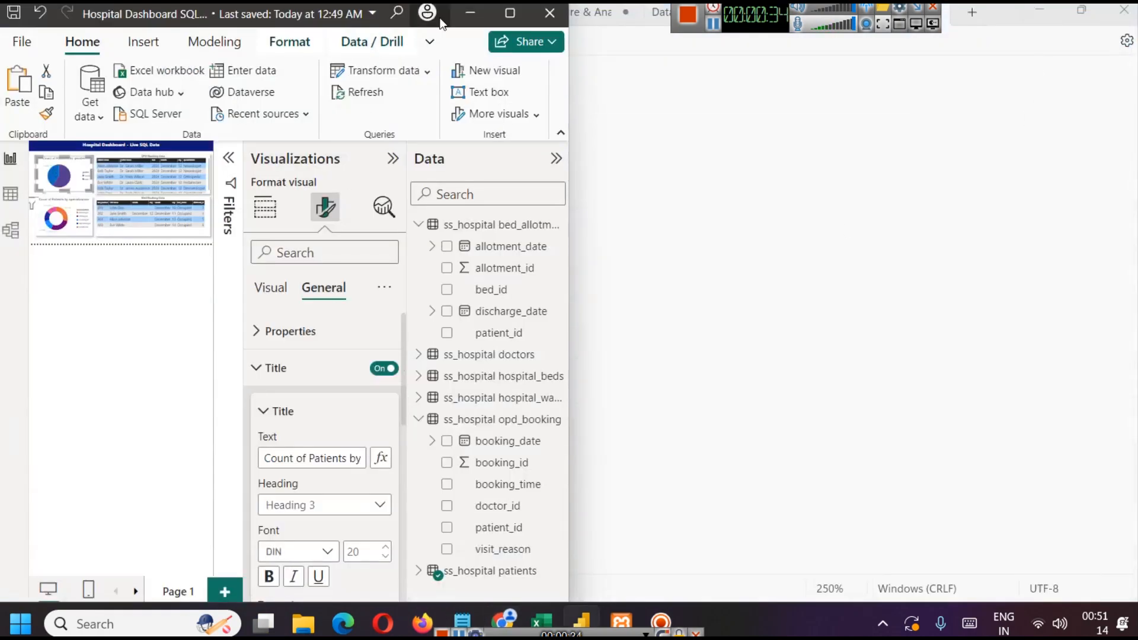
{"action": "left_click", "coordinate": [508, 13]}
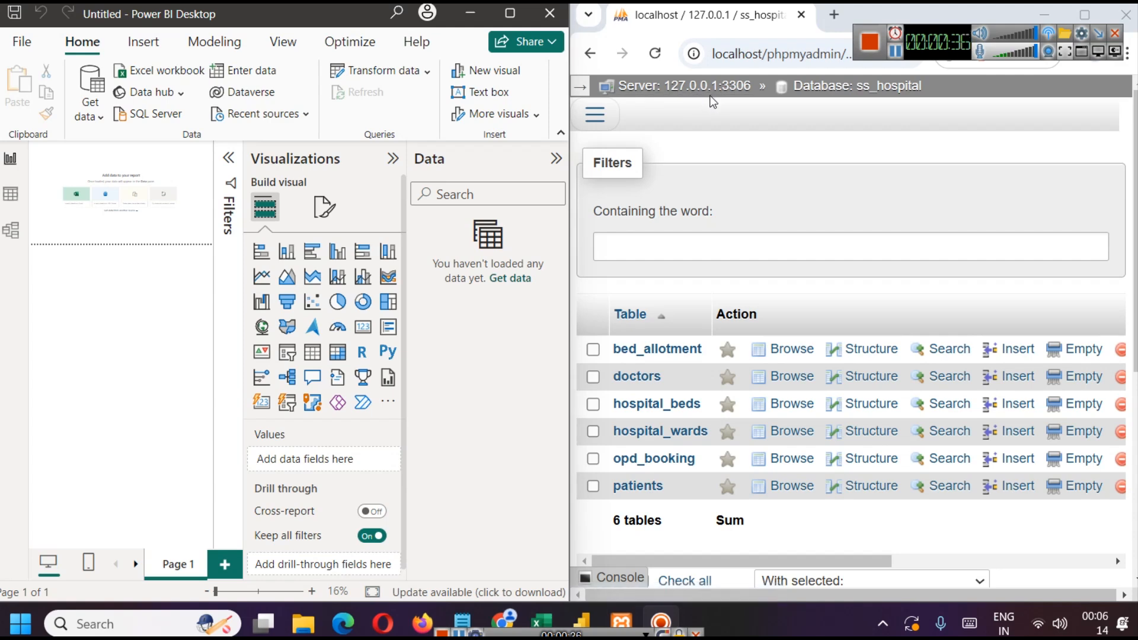
Step: Check the Apache and MySQL services in the XAMPP Control Panel, then minimize it
{"action": "left_click", "coordinate": [619, 619]}
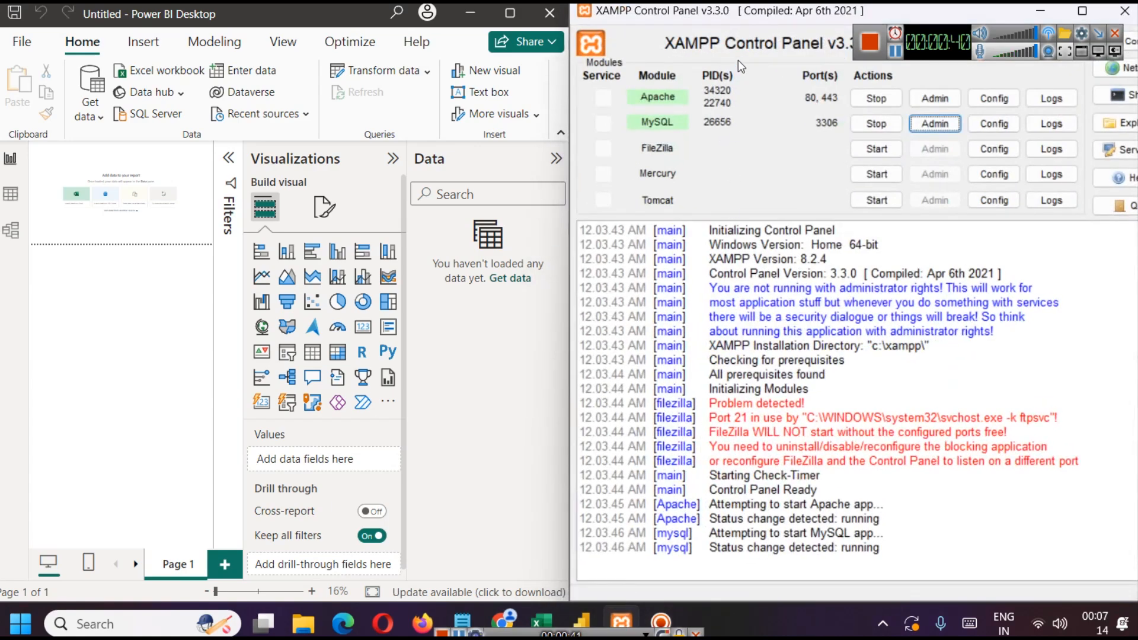
{"action": "left_click_drag", "start_coordinate": [724, 10], "coordinate": [724, 108]}
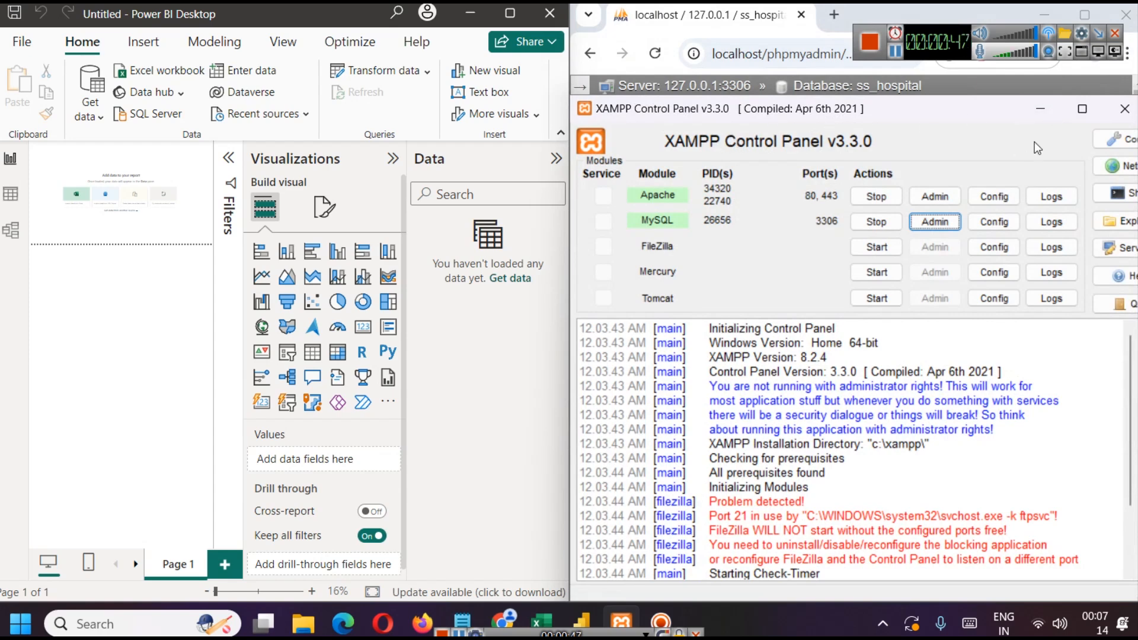
{"action": "left_click", "coordinate": [1038, 112]}
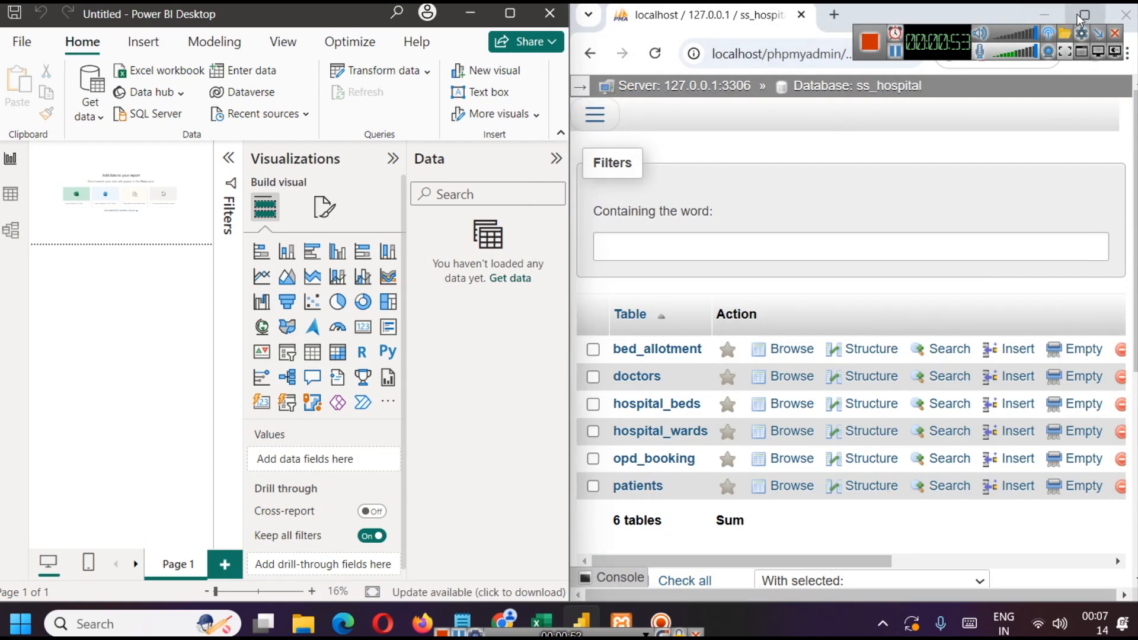
{"action": "mouse_move", "coordinate": [1084, 15]}
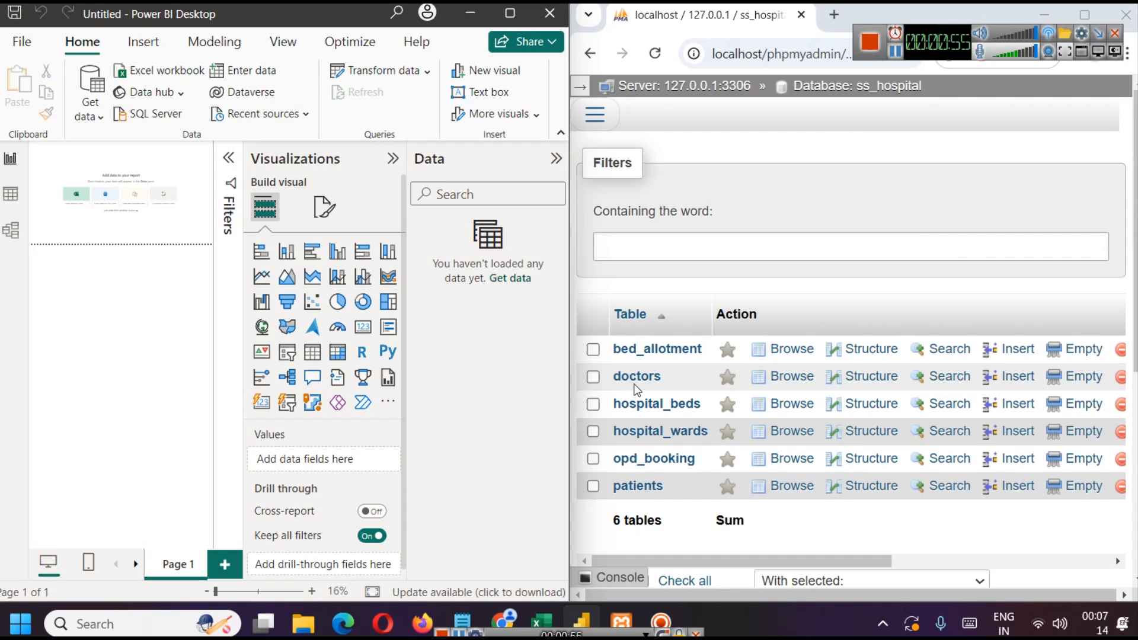
Step: In a new Notepad tab, list the connection details needed on separate lines: Host, Username, Password, Databasename
{"action": "mouse_move", "coordinate": [472, 620]}
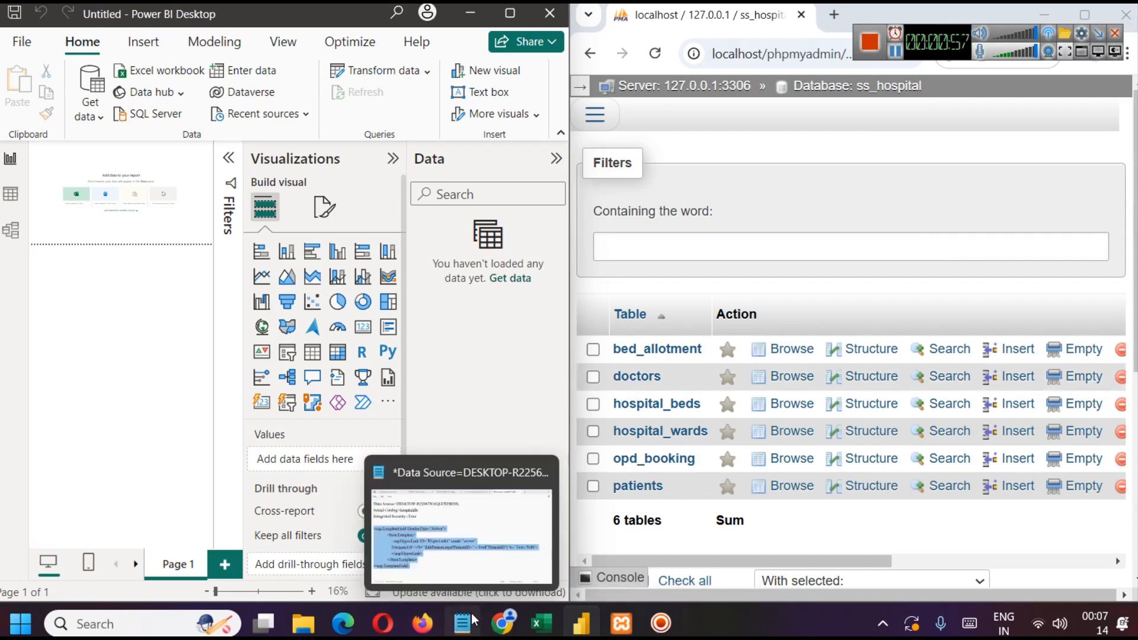
{"action": "left_click", "coordinate": [473, 620]}
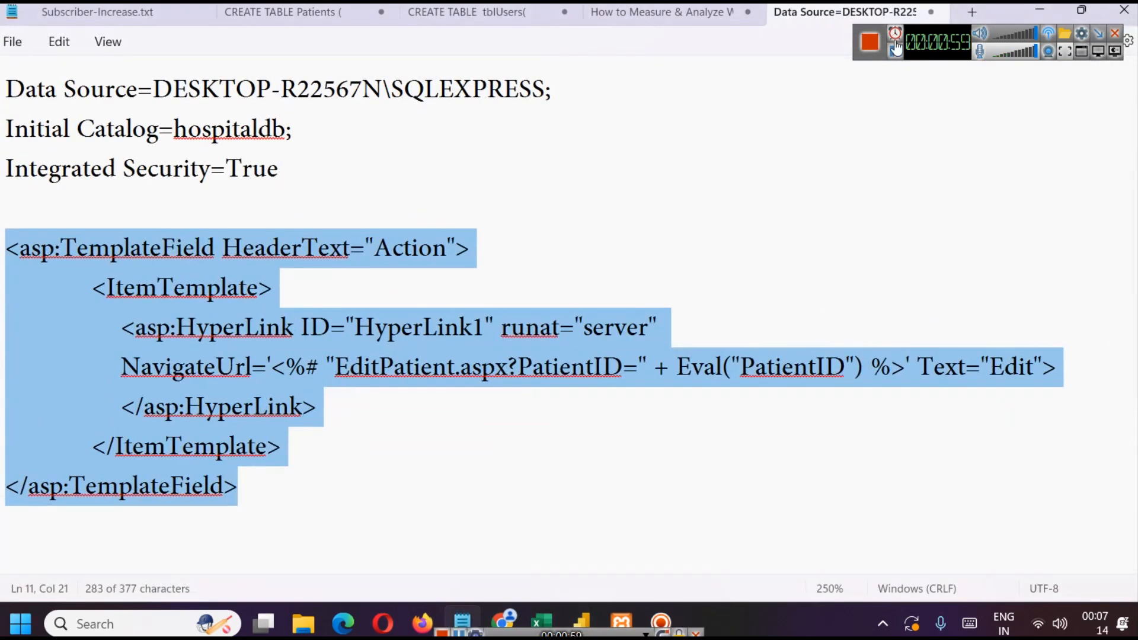
{"action": "left_click", "coordinate": [971, 12]}
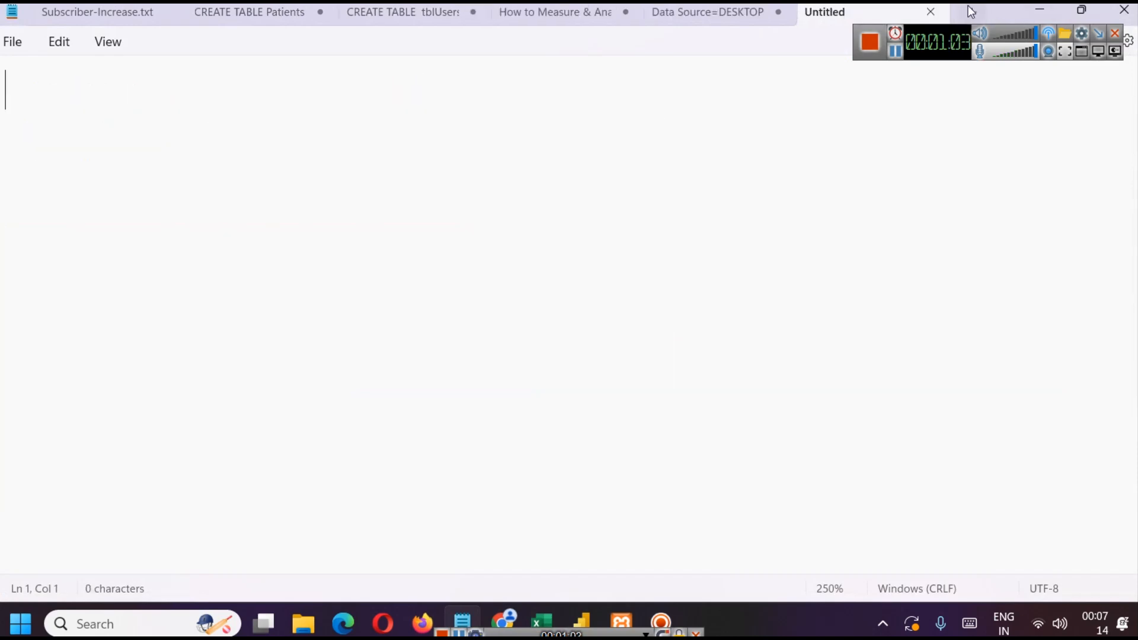
{"action": "type", "text": "Host"}
{"action": "key", "text": "Return"}
{"action": "type", "text": "Username"}
{"action": "key", "text": "Return"}
{"action": "type", "text": "Password"}
{"action": "key", "text": "Return"}
{"action": "type", "text": "Databasename"}
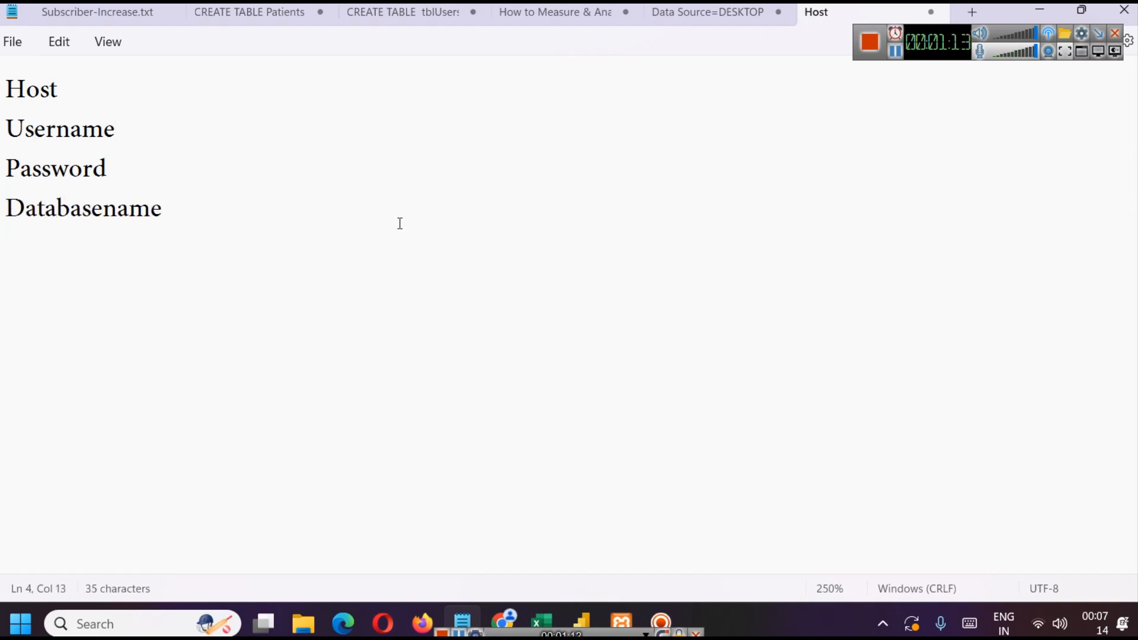
Step: Switch to the untitled Power BI Desktop report, maximize it, and start a MySQL database connection
{"action": "left_click", "coordinate": [583, 606]}
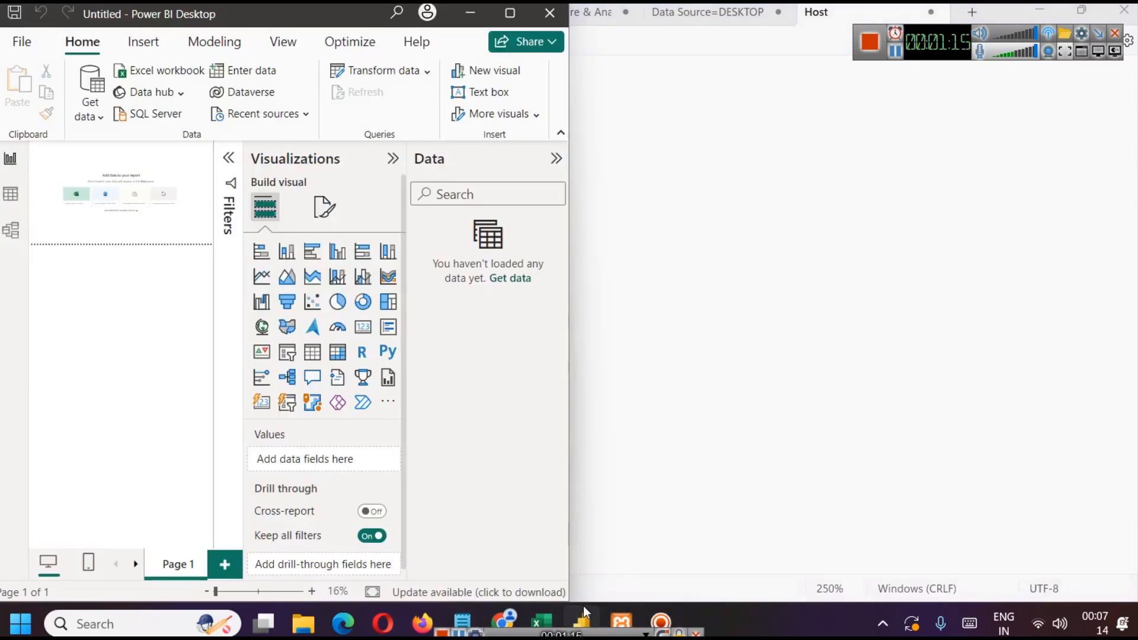
{"action": "left_click", "coordinate": [514, 19]}
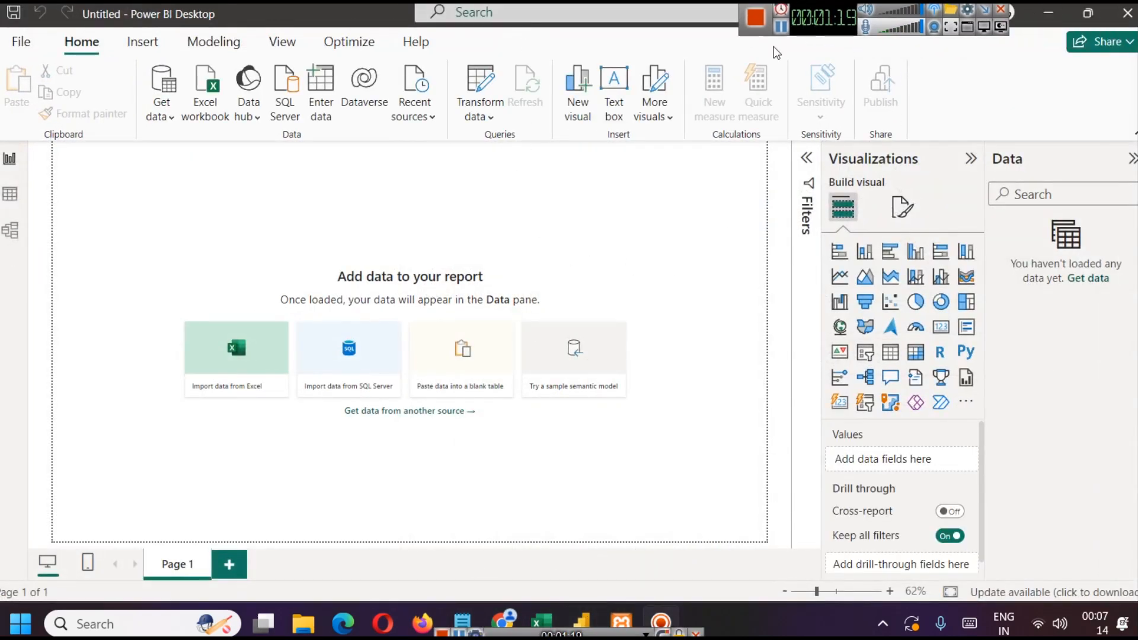
{"action": "left_click", "coordinate": [168, 113]}
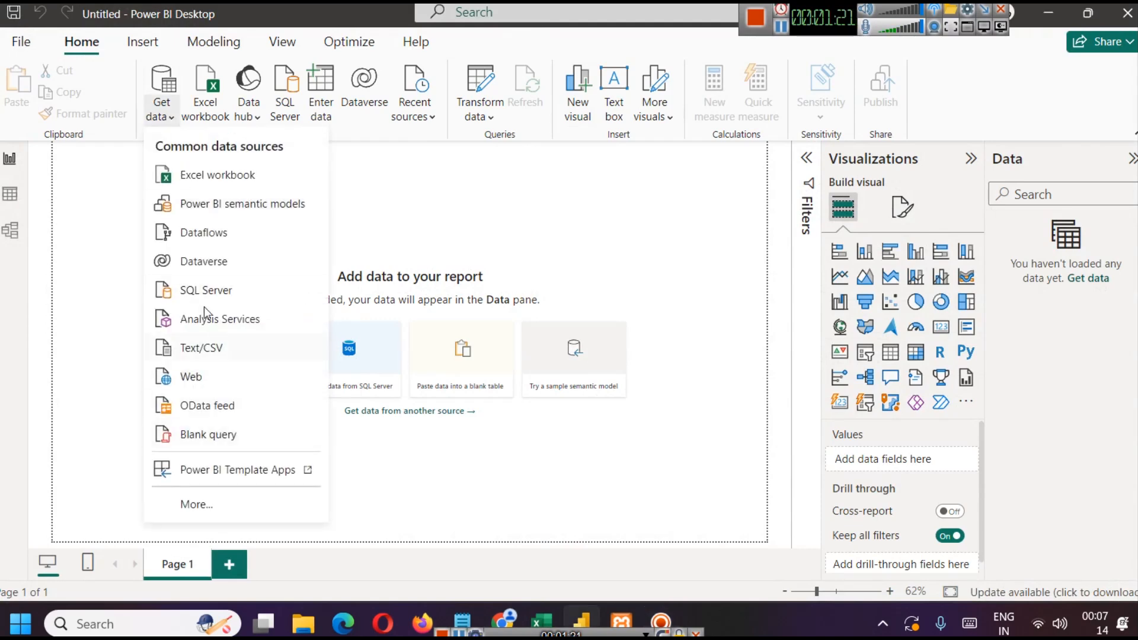
{"action": "left_click", "coordinate": [231, 504]}
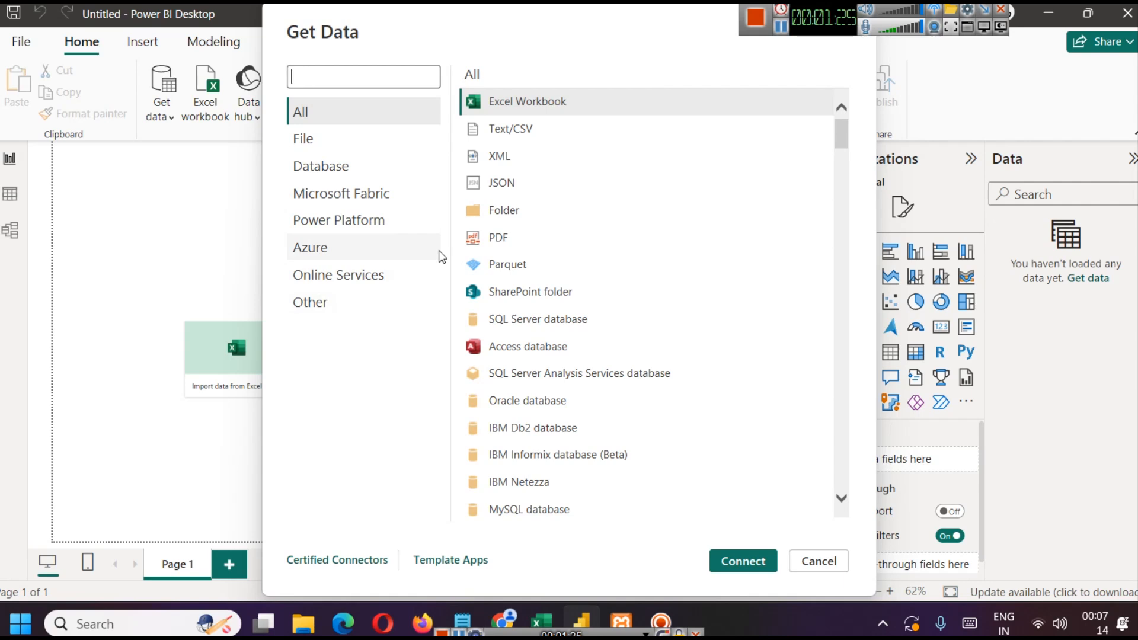
{"action": "type", "text": "mysq"}
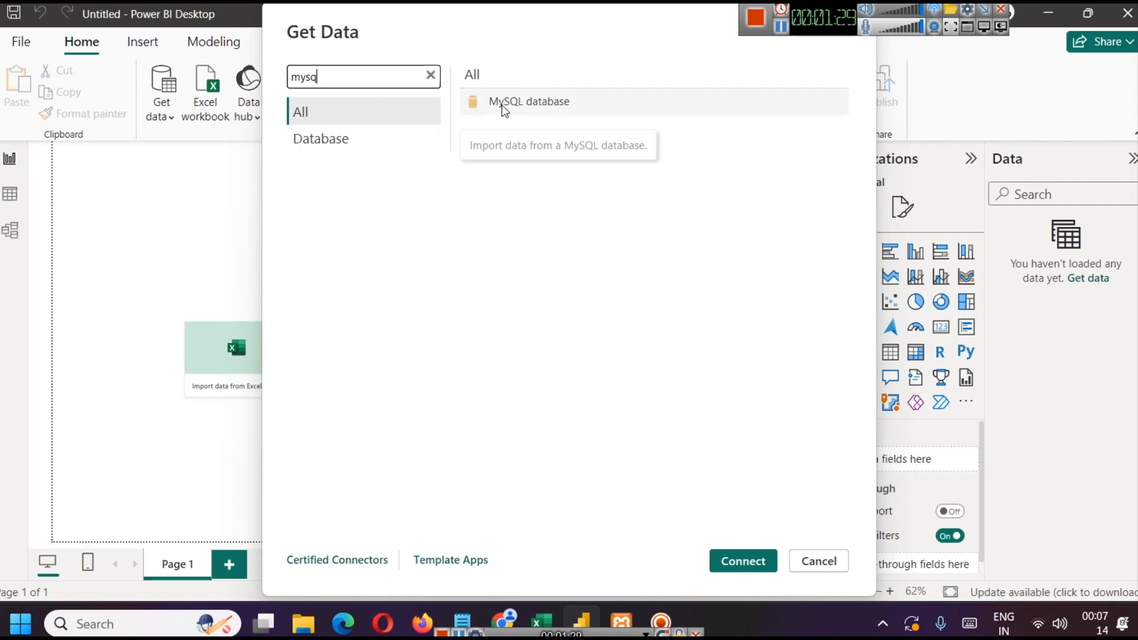
{"action": "double_click", "coordinate": [513, 112]}
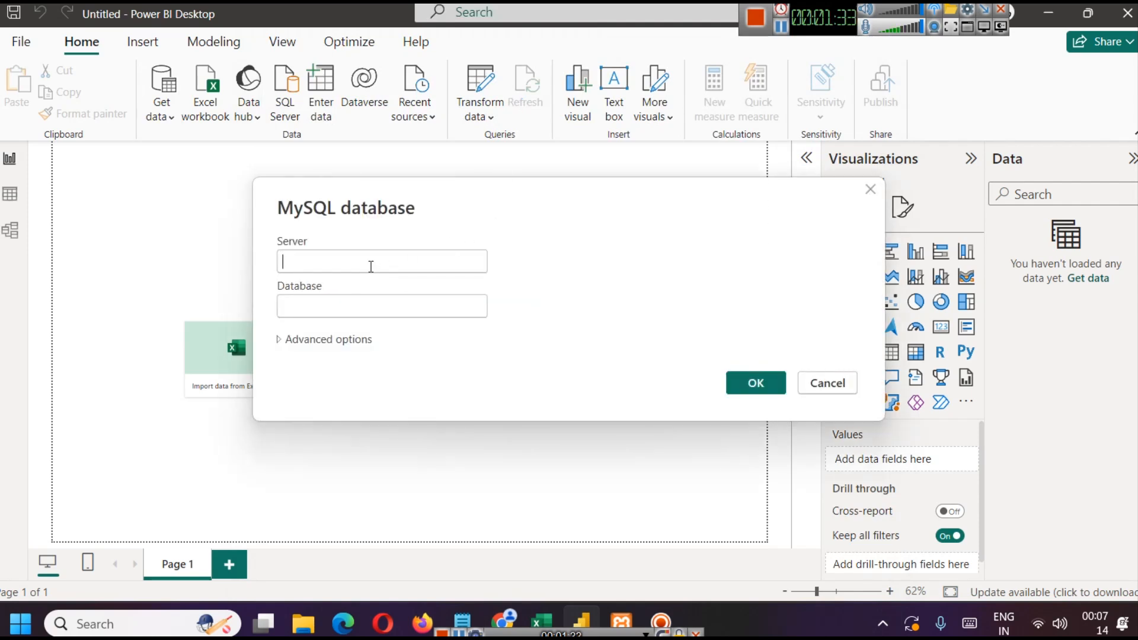
Step: Set the MySQL connection's server to 127.0.0.1
{"action": "left_click", "coordinate": [371, 266]}
{"action": "type", "text": "127.0.0.1"}
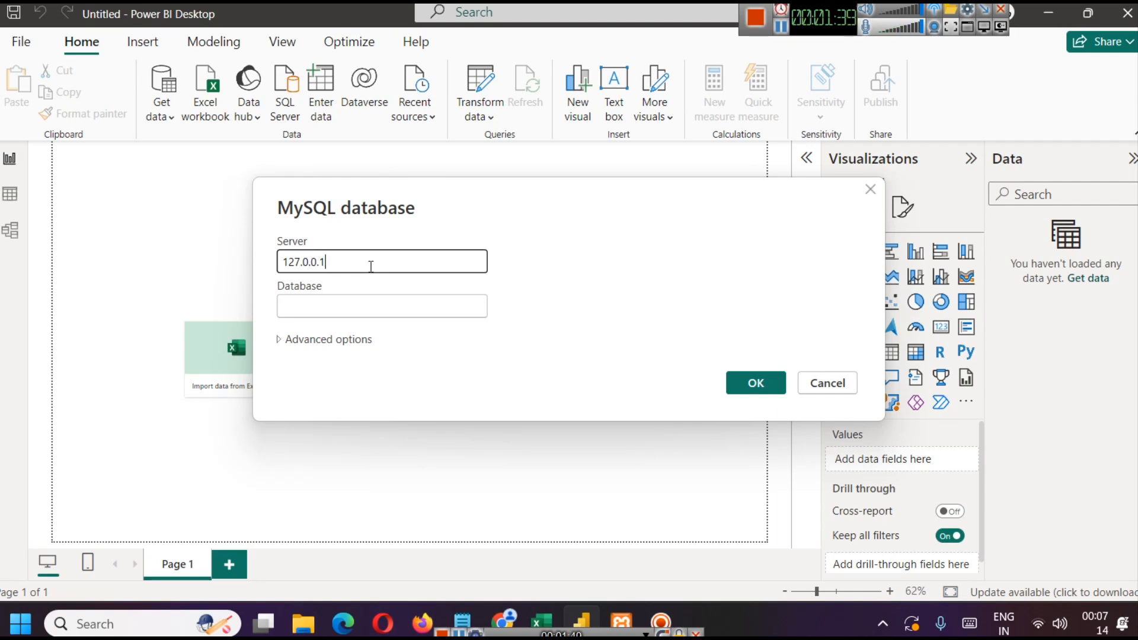
{"action": "key", "text": "Tab"}
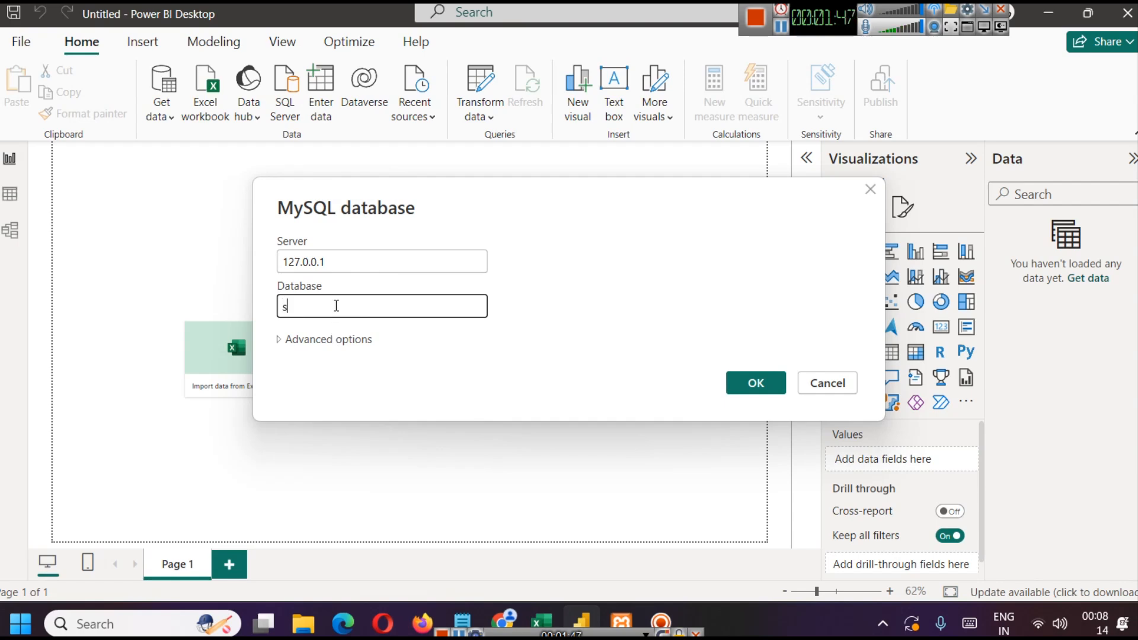
Step: Switch to phpMyAdmin in Chrome, show its database tree, and copy the database name ss_hospital
{"action": "type", "text": "s"}
{"action": "left_click", "coordinate": [504, 620]}
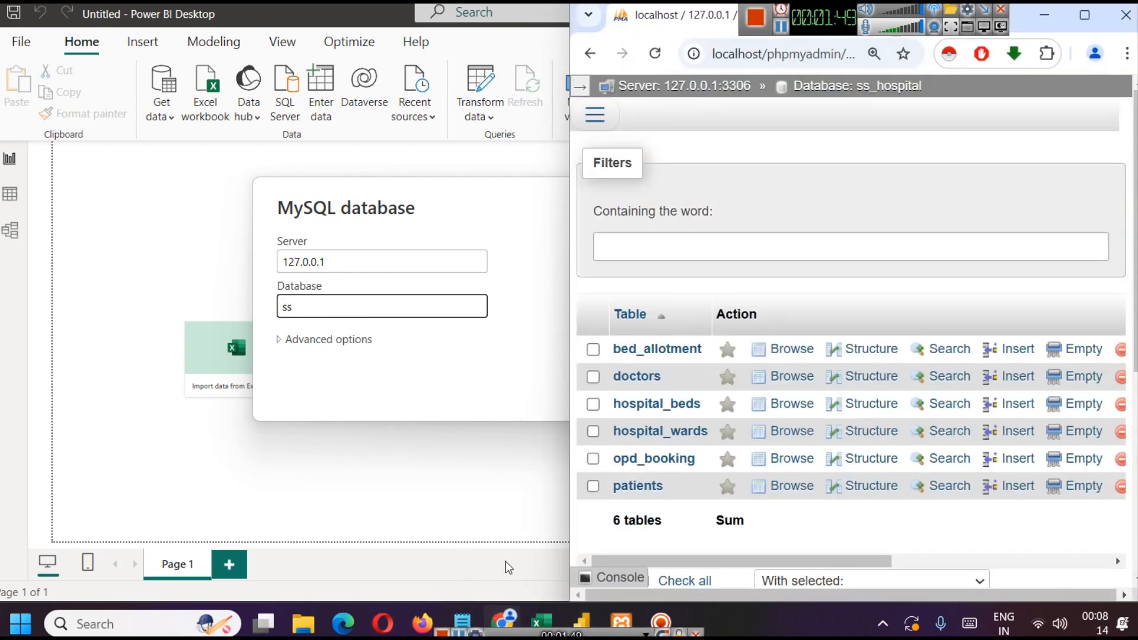
{"action": "left_click", "coordinate": [1084, 14]}
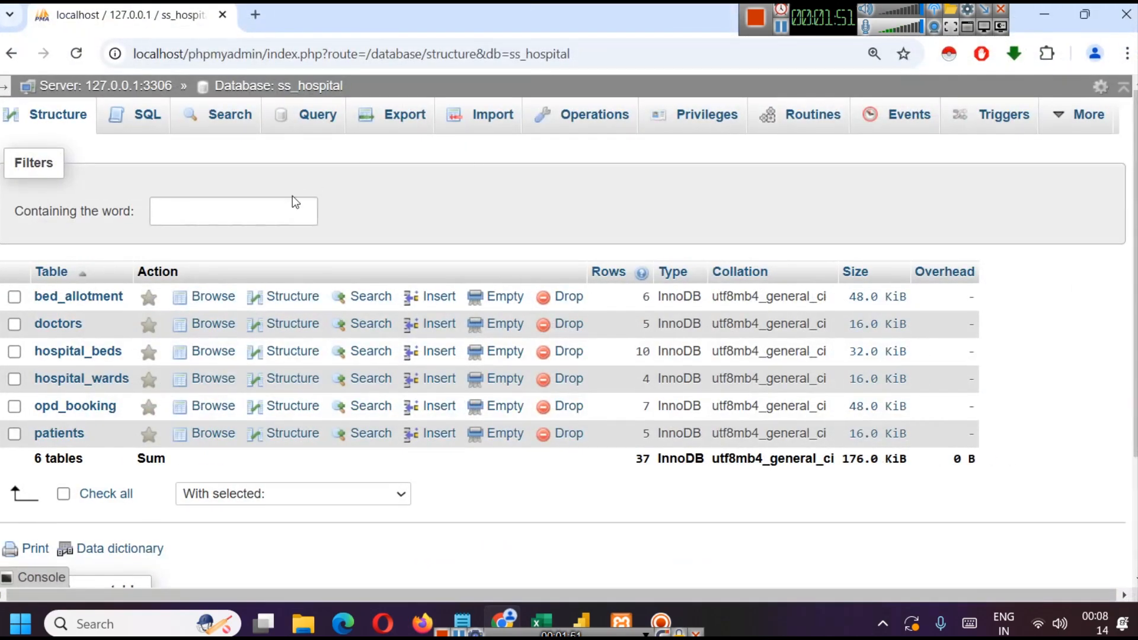
{"action": "left_click", "coordinate": [4, 87]}
{"action": "left_click_drag", "start_coordinate": [552, 179], "coordinate": [218, 178]}
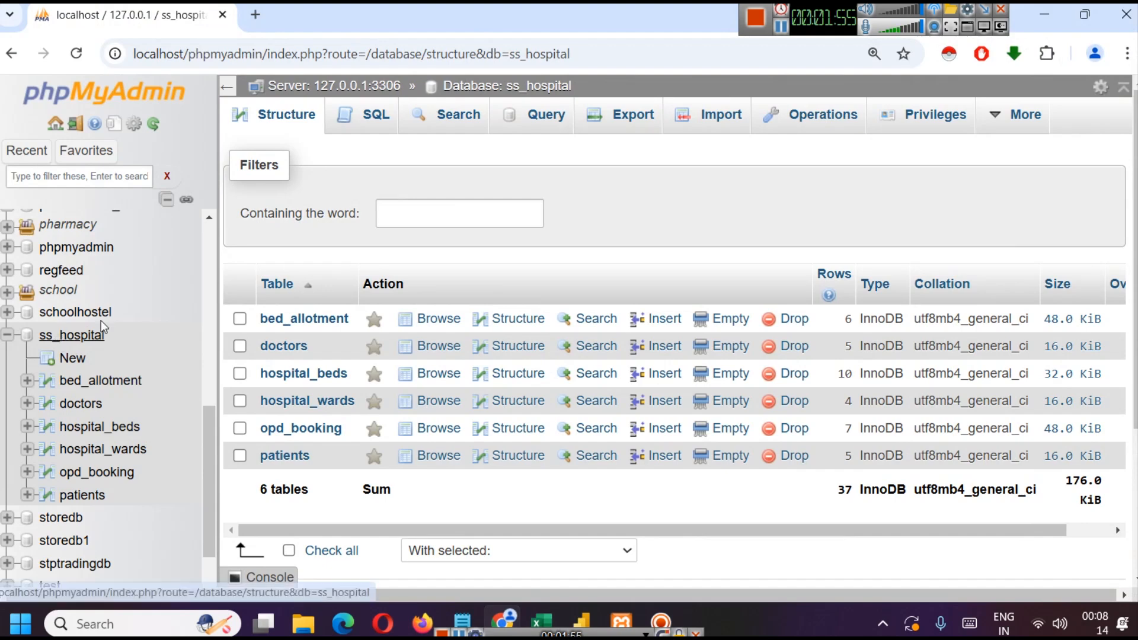
{"action": "left_click_drag", "start_coordinate": [572, 87], "coordinate": [508, 99]}
{"action": "key", "text": "ctrl+c"}
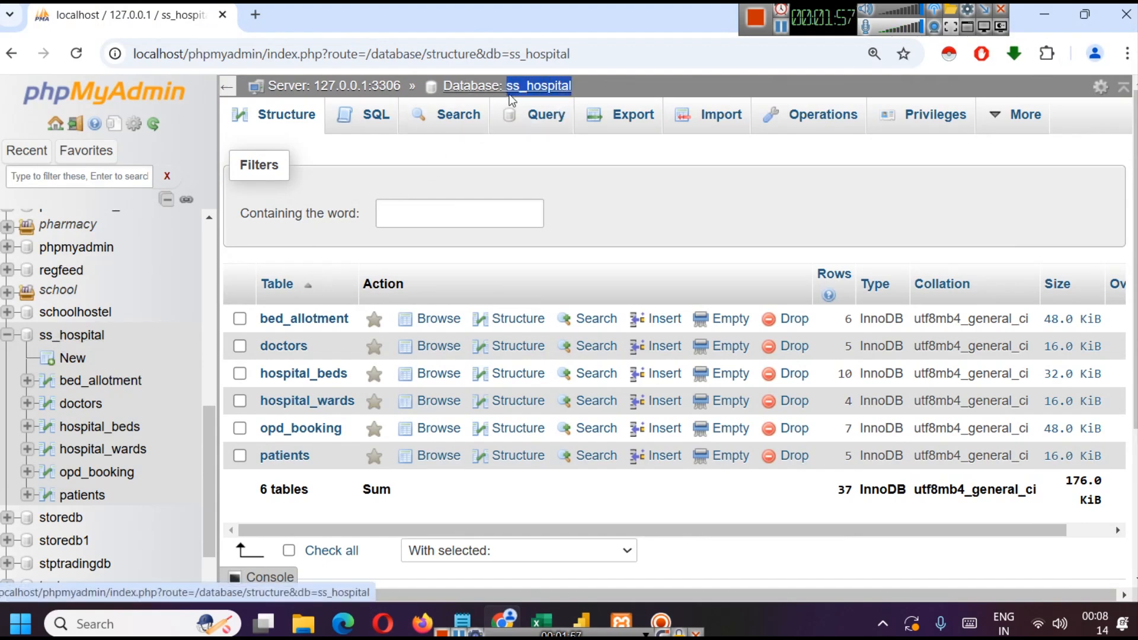
Step: Back in Power BI Desktop, set the connection's database to ss_hospital, show the advanced options, and submit the connection
{"action": "key", "text": "alt+Tab"}
{"action": "key", "text": "BackSpace"}
{"action": "key", "text": "BackSpace"}
{"action": "key", "text": "ctrl+v"}
{"action": "left_click", "coordinate": [320, 339]}
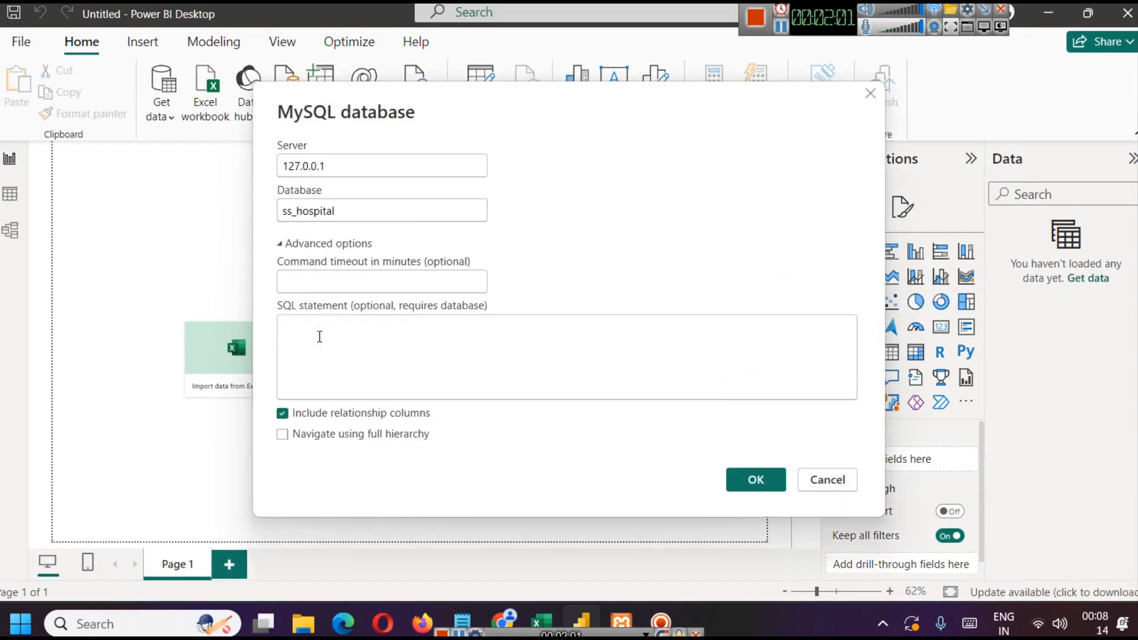
{"action": "left_click", "coordinate": [753, 483]}
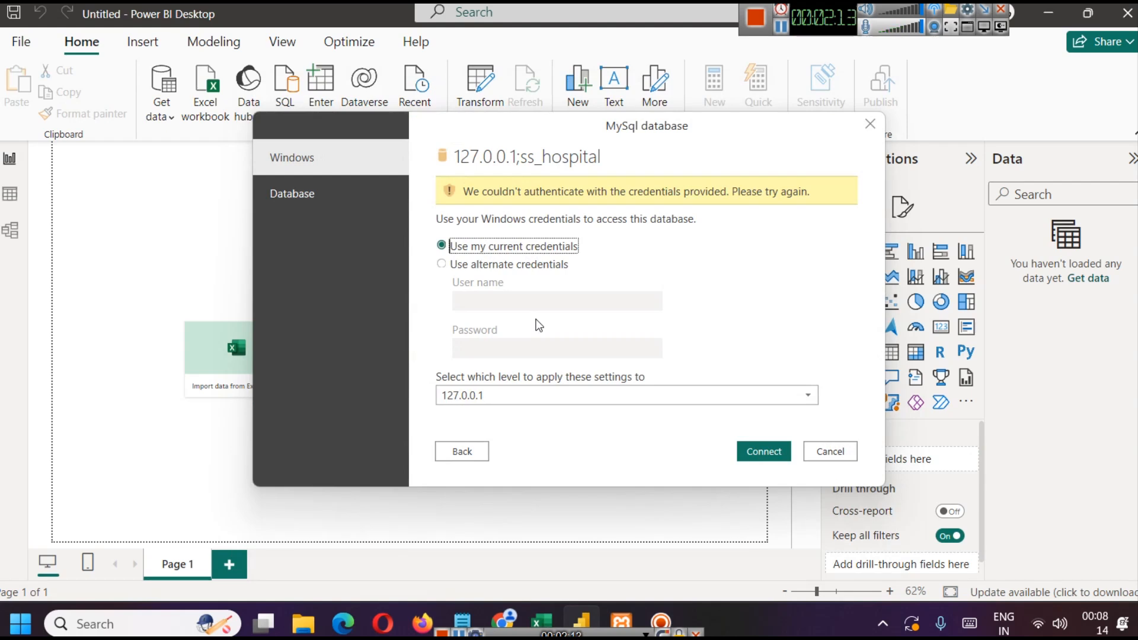
Step: Connect to the MySQL database using alternate credentials with the user name root and the password left blank
{"action": "left_click", "coordinate": [501, 270]}
{"action": "left_click", "coordinate": [494, 302]}
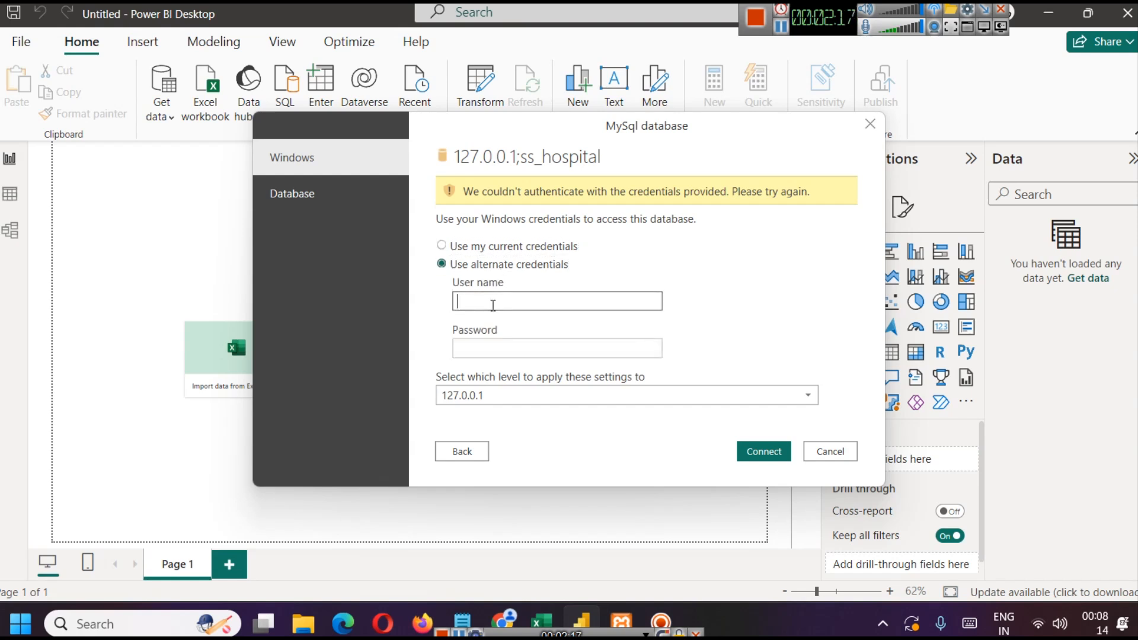
{"action": "key", "text": "Tab"}
{"action": "type", "text": "r"}
{"action": "key", "text": "BackSpace"}
{"action": "key", "text": "BackSpace"}
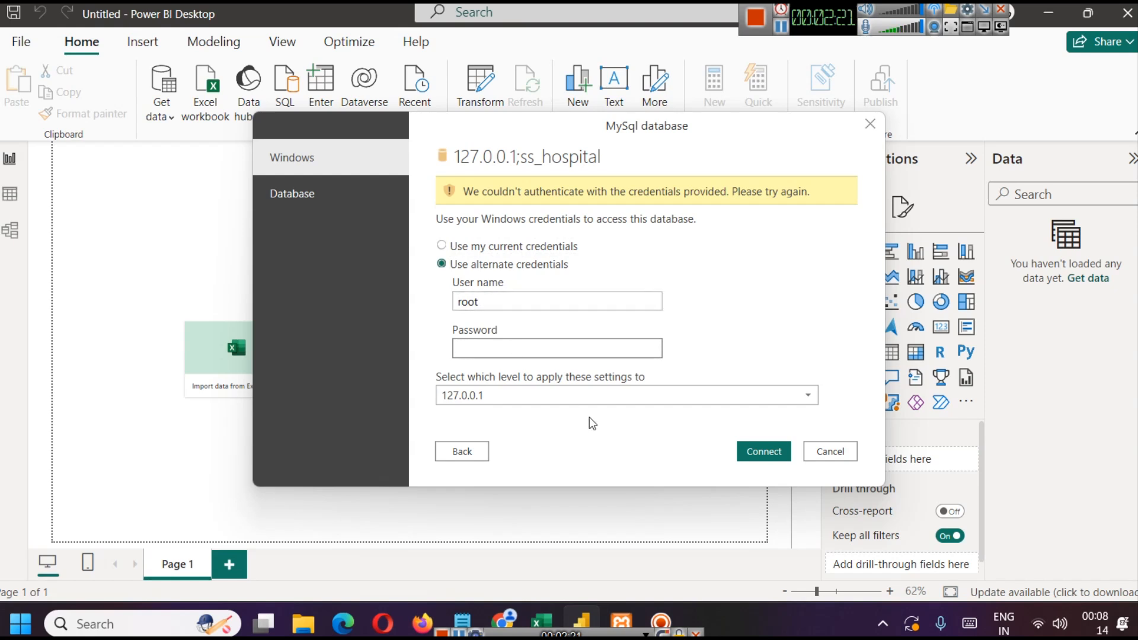
{"action": "left_click", "coordinate": [745, 451]}
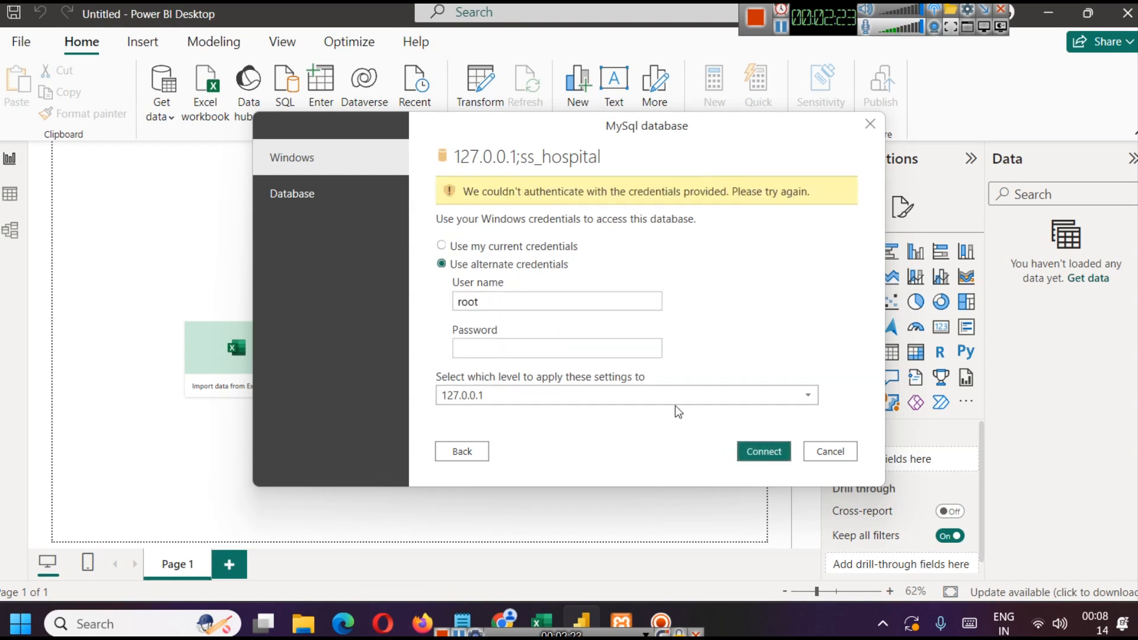
{"action": "left_click", "coordinate": [784, 29]}
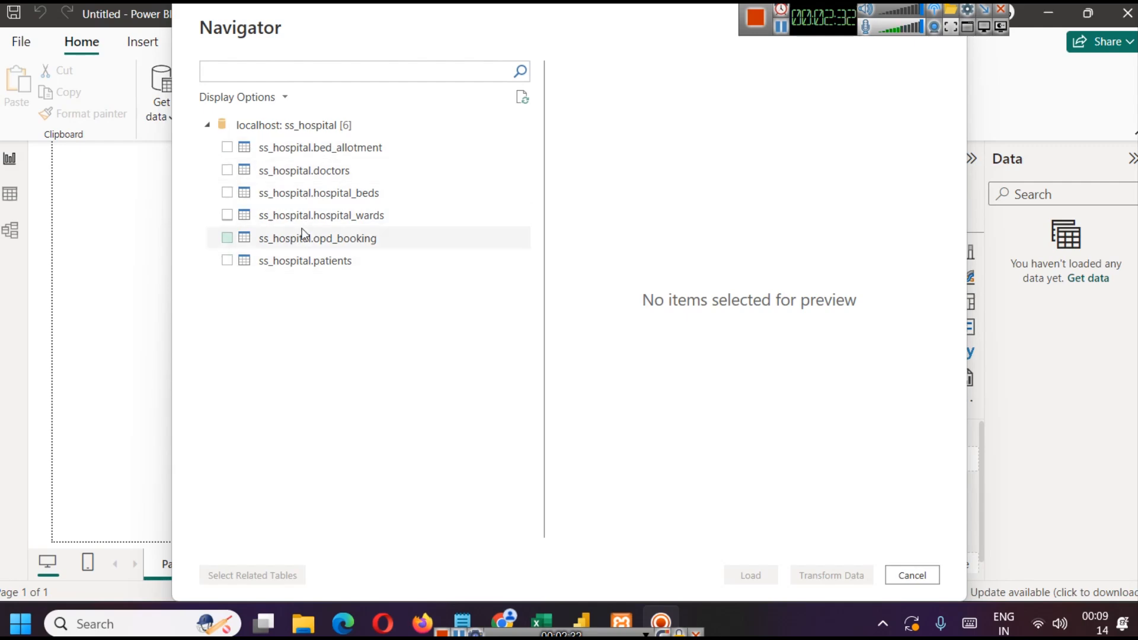
Step: Compare the tables offered for import with the ss_hospital tables in phpMyAdmin and recheck the MySQL service in XAMPP
{"action": "left_click", "coordinate": [509, 619]}
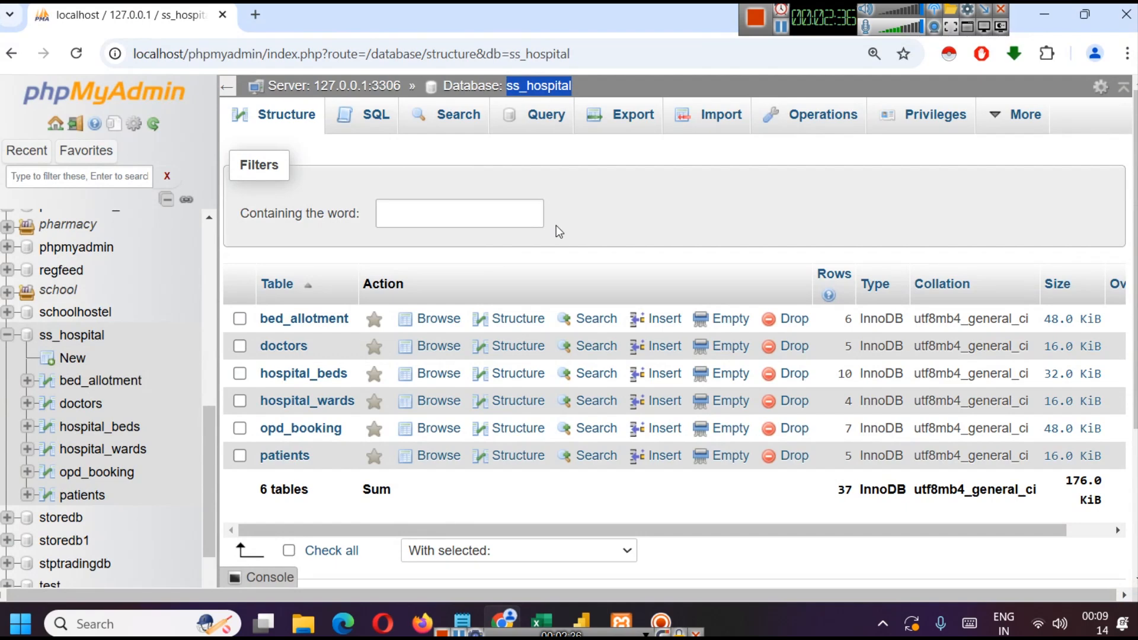
{"action": "left_click", "coordinate": [621, 621]}
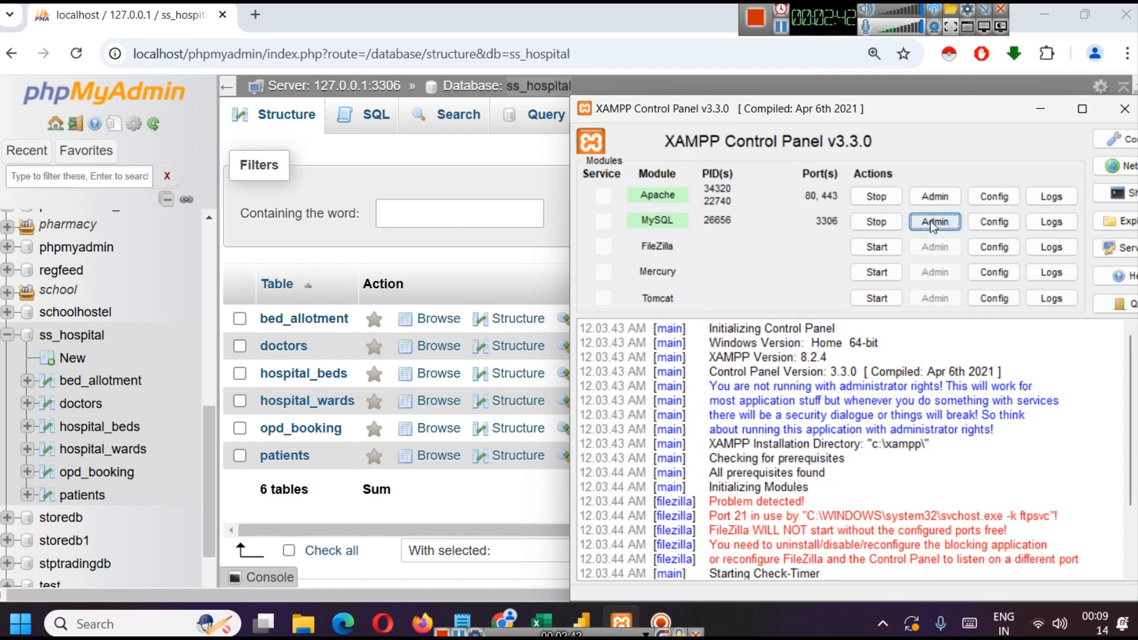
{"action": "left_click", "coordinate": [1036, 111]}
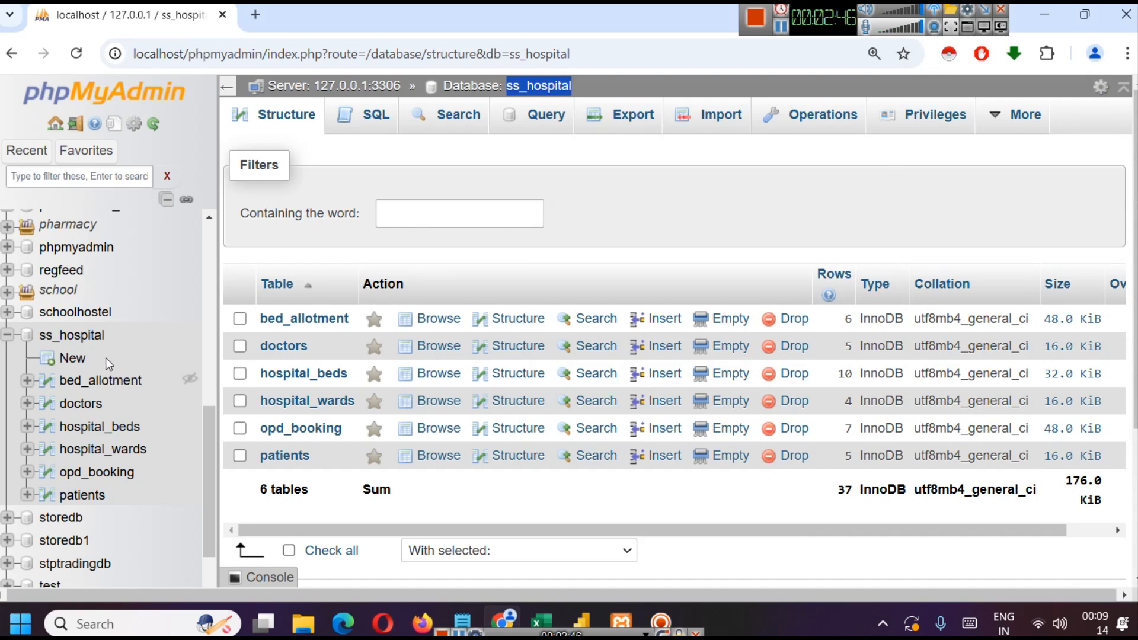
{"action": "left_click", "coordinate": [81, 337]}
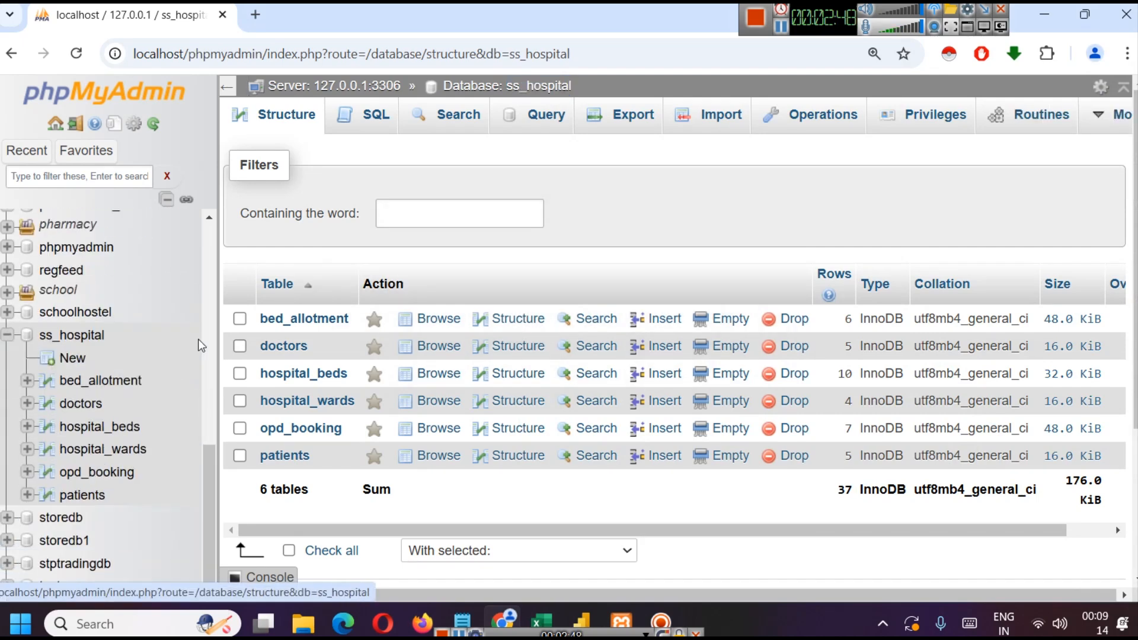
Step: Open the ss_hospital database's relationship diagram in the phpMyAdmin Designer and view it in full screen
{"action": "mouse_move", "coordinate": [1097, 116]}
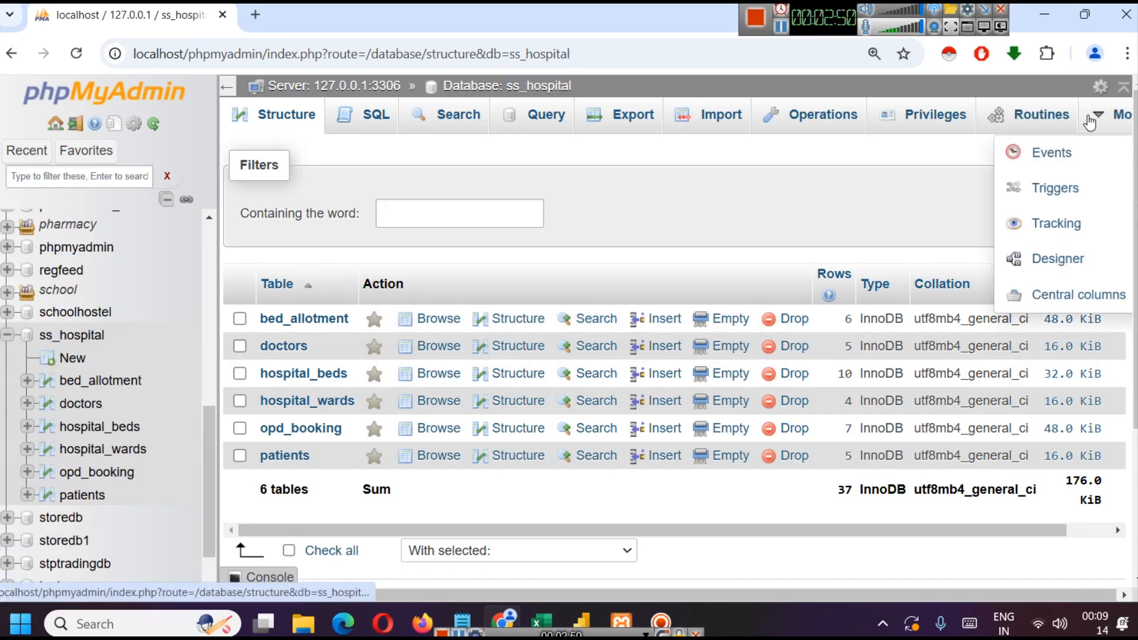
{"action": "left_click", "coordinate": [1067, 259]}
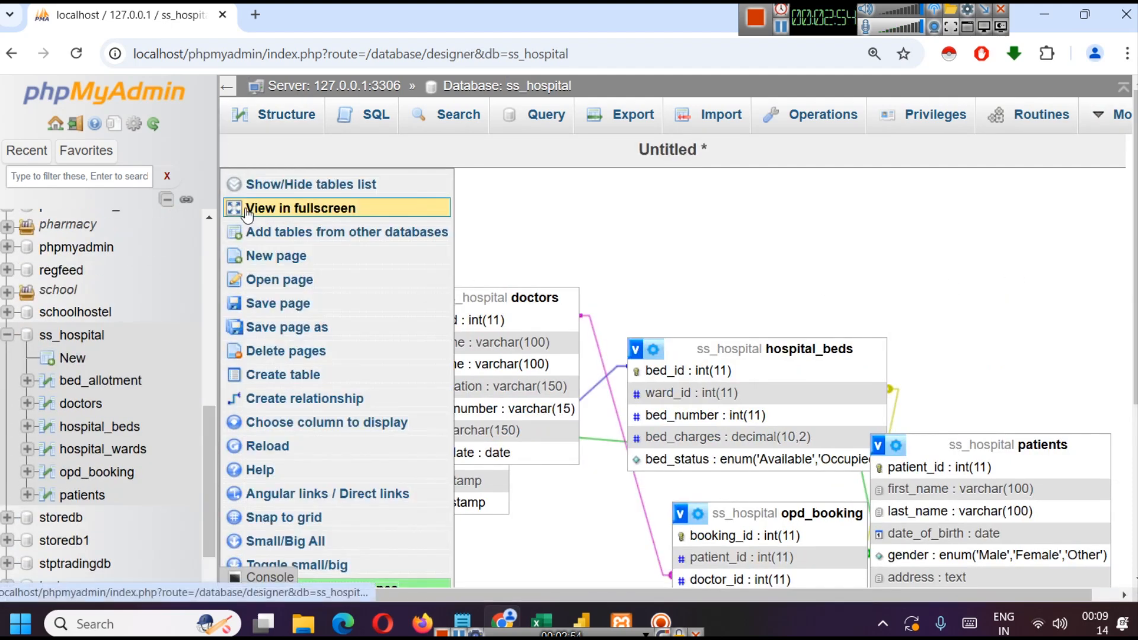
{"action": "left_click", "coordinate": [246, 207]}
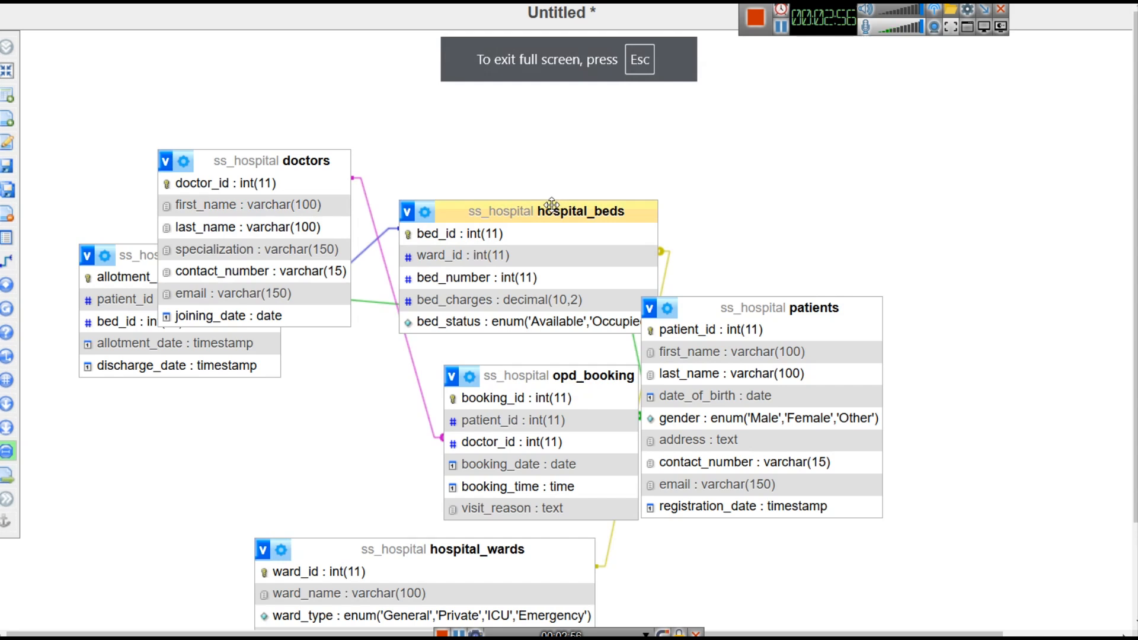
Step: Spread the doctors, hospital_beds, patients and opd_booking tables apart across the upper area of the diagram
{"action": "left_click_drag", "start_coordinate": [205, 159], "coordinate": [181, 63]}
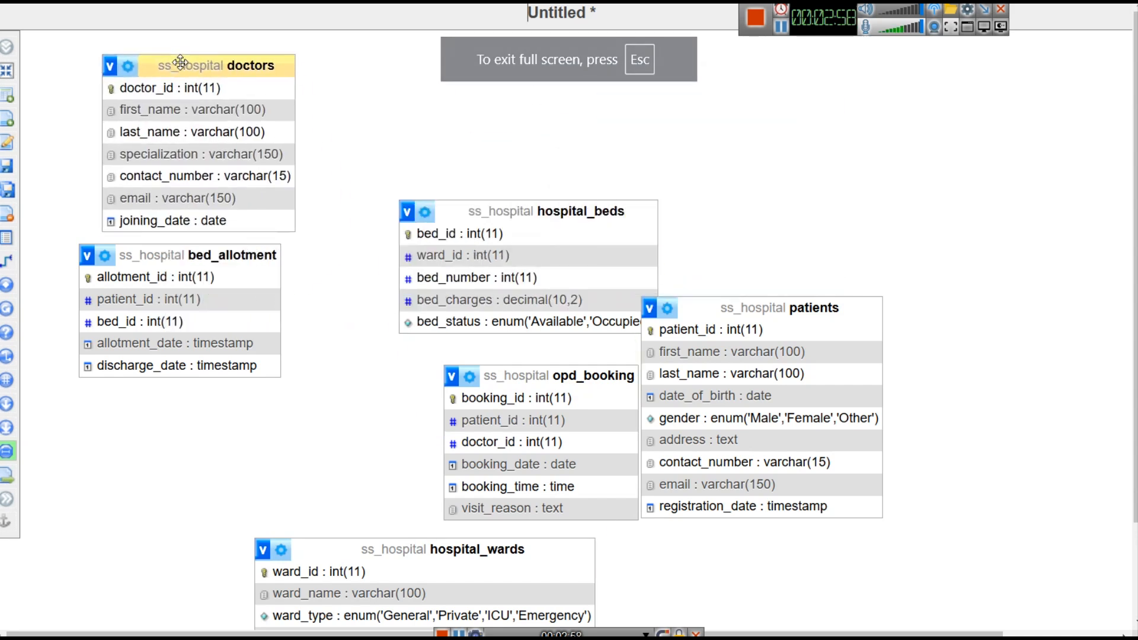
{"action": "left_click_drag", "start_coordinate": [444, 211], "coordinate": [458, 80]}
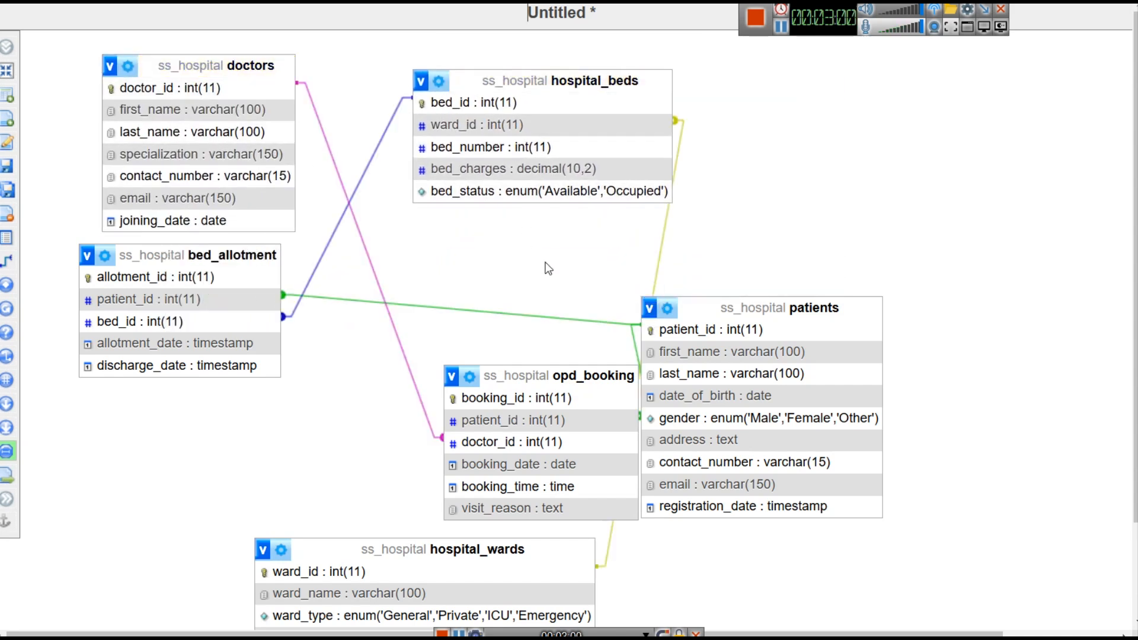
{"action": "left_click_drag", "start_coordinate": [744, 310], "coordinate": [1003, 116]}
{"action": "left_click_drag", "start_coordinate": [598, 380], "coordinate": [843, 120]}
{"action": "left_click_drag", "start_coordinate": [615, 81], "coordinate": [541, 66]}
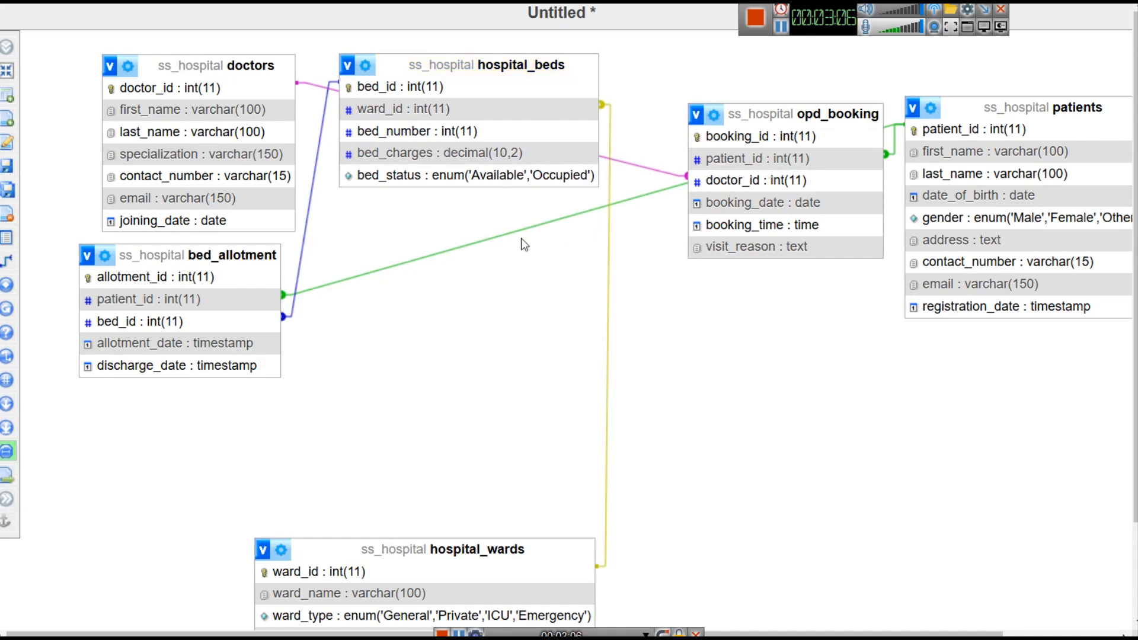
Step: Arrange hospital_beds, doctors and opd_booking in a row, with bed_allotment below patients and hospital_wards below hospital_beds
{"action": "left_click_drag", "start_coordinate": [229, 64], "coordinate": [546, 152]}
{"action": "left_click_drag", "start_coordinate": [406, 55], "coordinate": [153, 62]}
{"action": "left_click_drag", "start_coordinate": [503, 155], "coordinate": [495, 93]}
{"action": "left_click_drag", "start_coordinate": [178, 255], "coordinate": [1003, 414]}
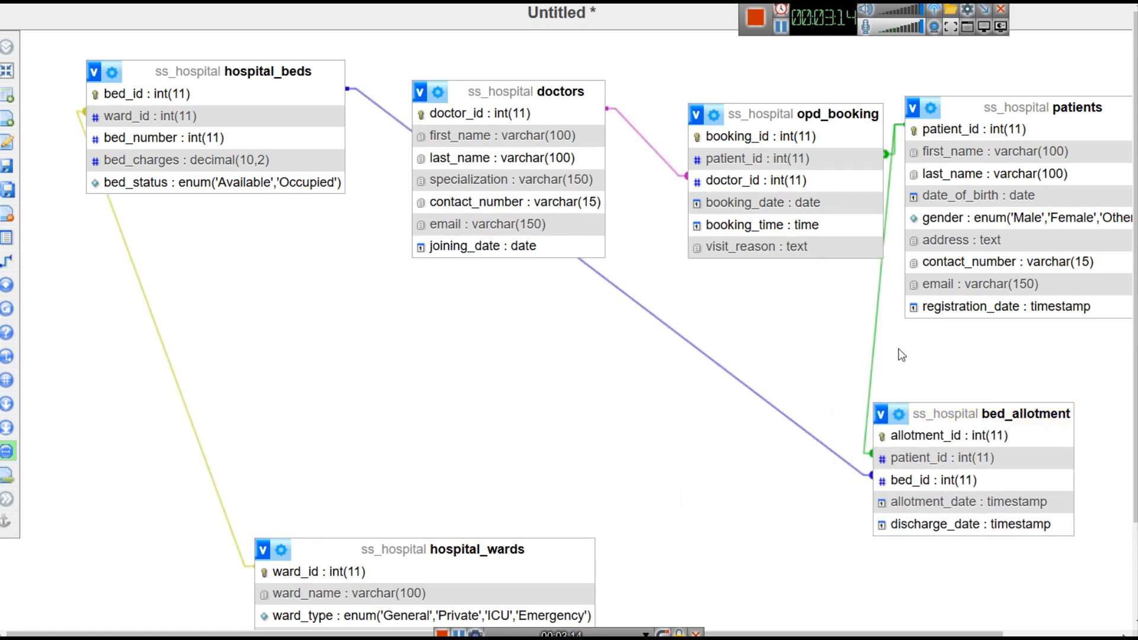
{"action": "left_click_drag", "start_coordinate": [812, 113], "coordinate": [765, 80]}
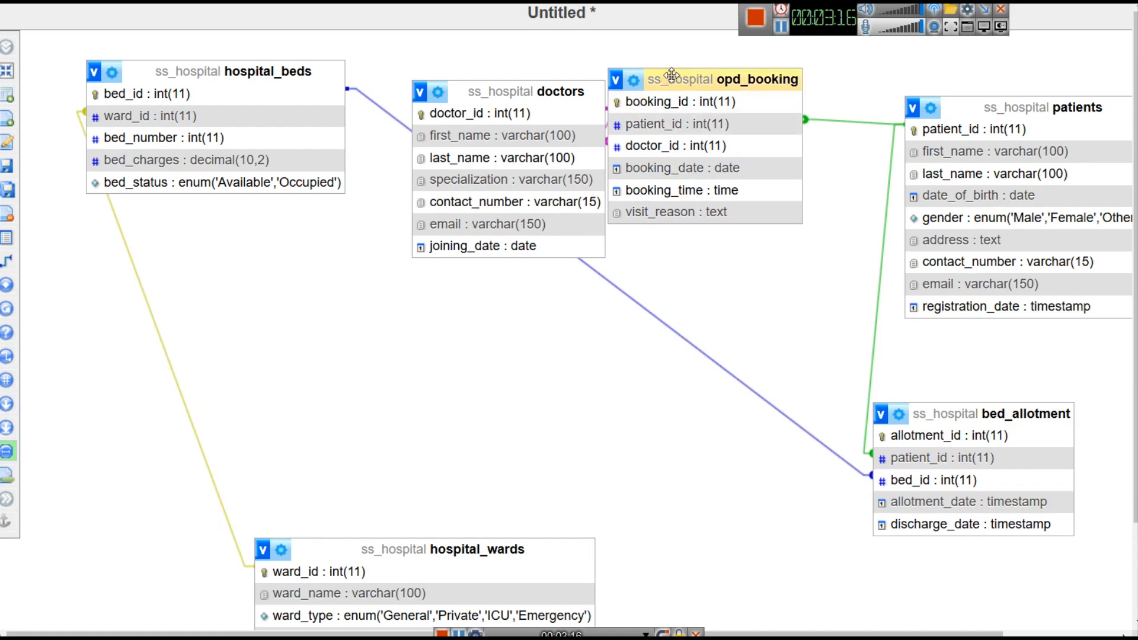
{"action": "left_click_drag", "start_coordinate": [419, 551], "coordinate": [252, 313]}
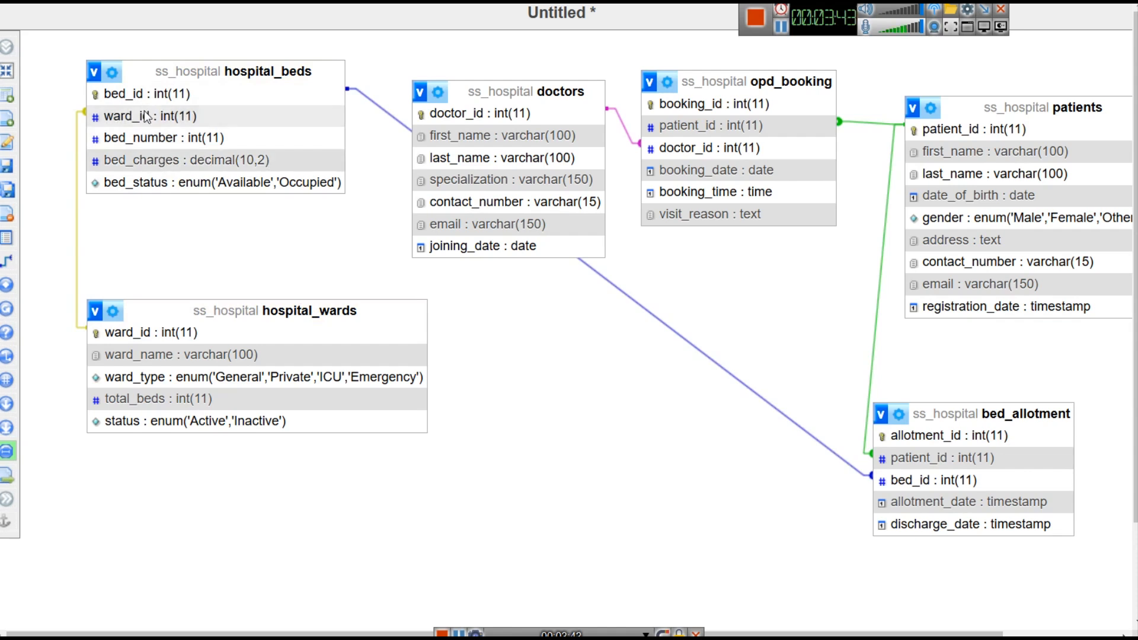
Step: Lower hospital_beds and patients, raise doctors, and place bed_allotment between hospital_wards and patients
{"action": "left_click_drag", "start_coordinate": [149, 79], "coordinate": [123, 139]}
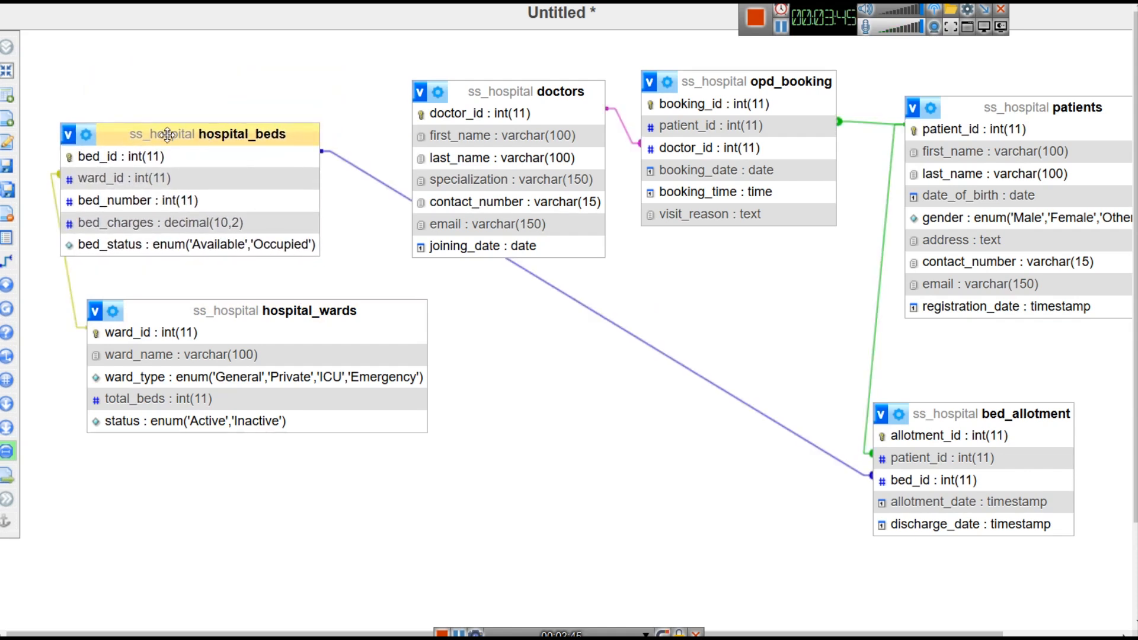
{"action": "left_click_drag", "start_coordinate": [513, 89], "coordinate": [519, 60]}
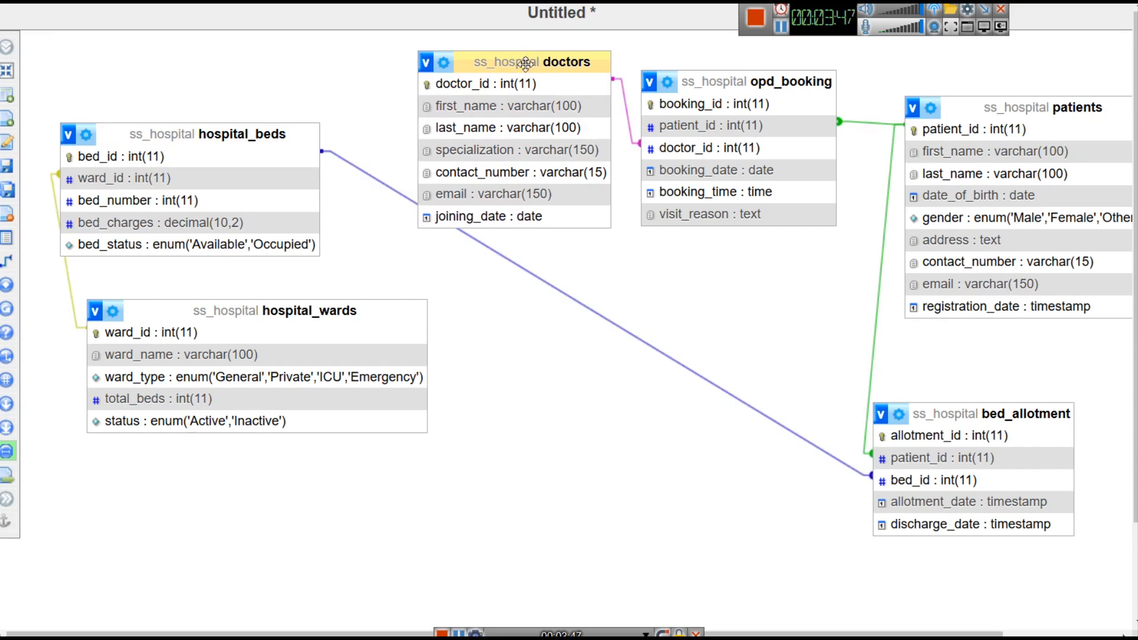
{"action": "left_click_drag", "start_coordinate": [994, 421], "coordinate": [632, 326]}
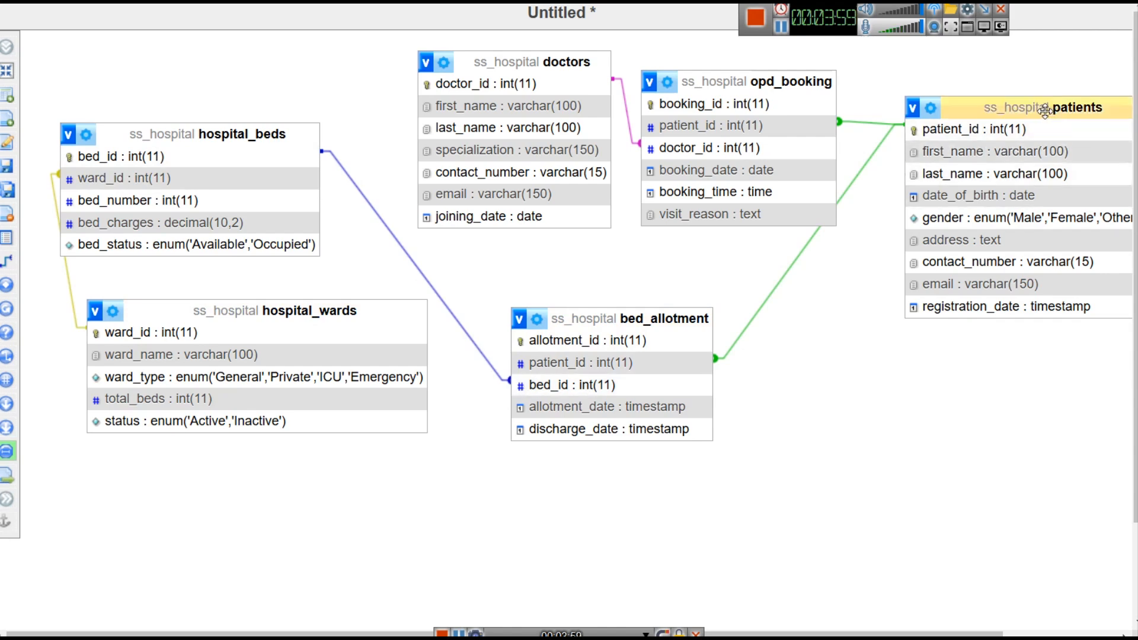
{"action": "left_click_drag", "start_coordinate": [1028, 111], "coordinate": [1015, 280]}
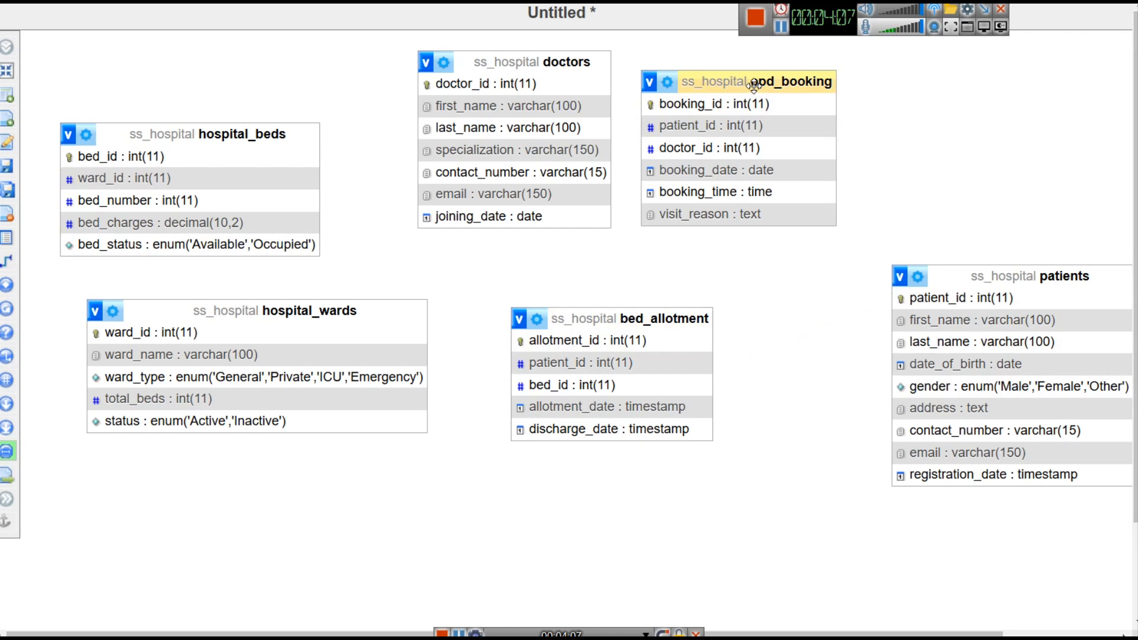
Step: Fine-tune the positions of opd_booking, doctors and hospital_wards in the diagram and leave the full-screen view
{"action": "left_click_drag", "start_coordinate": [777, 76], "coordinate": [792, 71]}
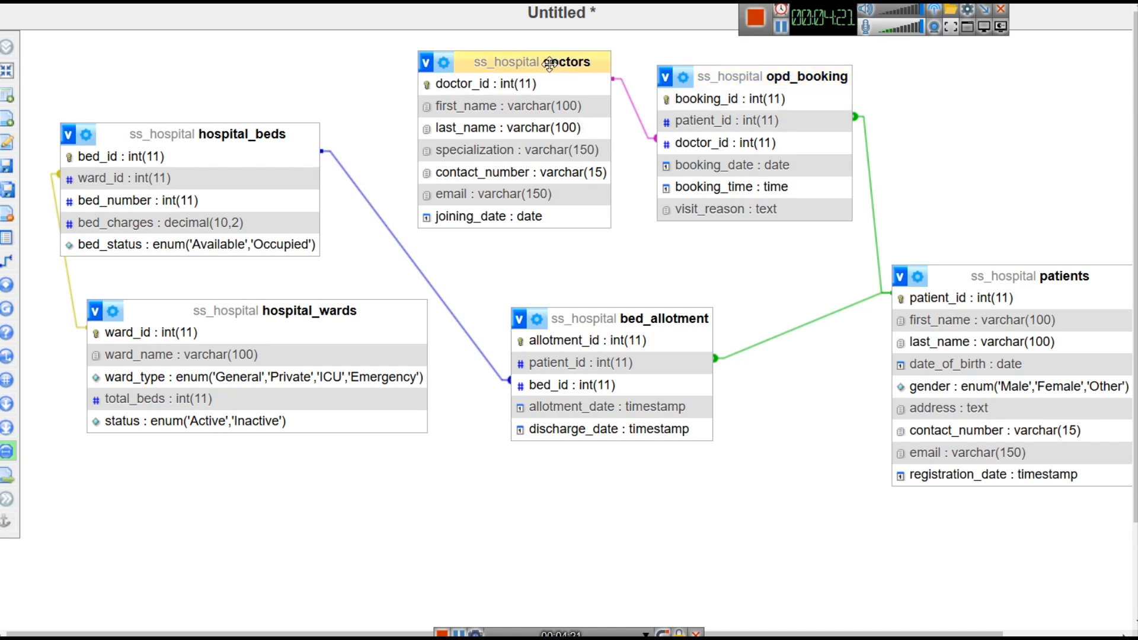
{"action": "left_click_drag", "start_coordinate": [550, 64], "coordinate": [524, 63]}
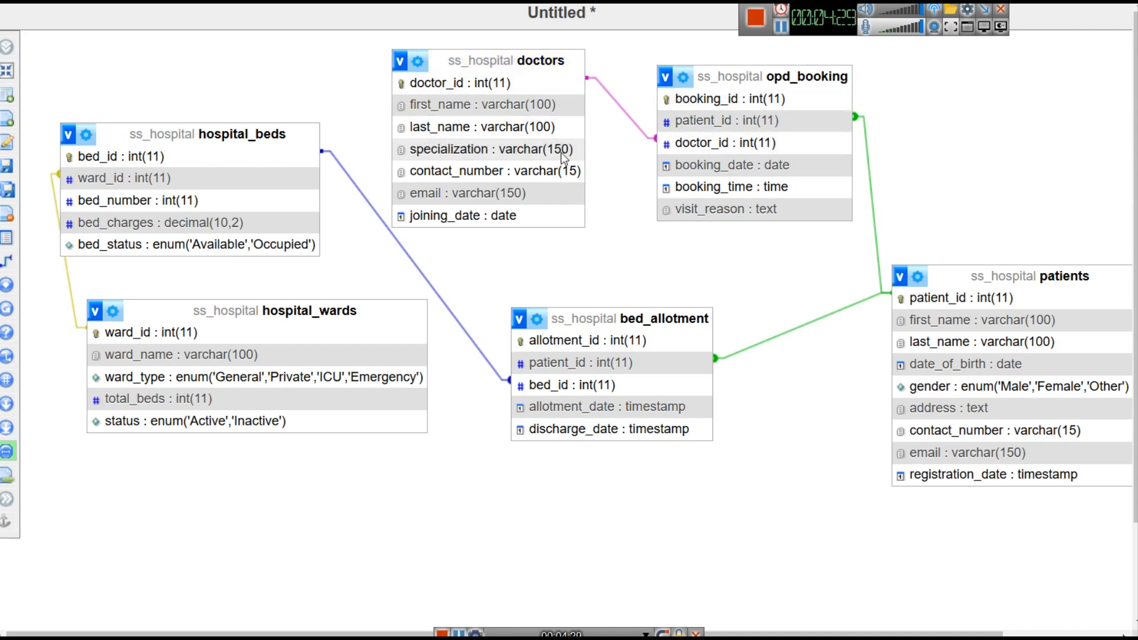
{"action": "left_click_drag", "start_coordinate": [532, 64], "coordinate": [546, 52]}
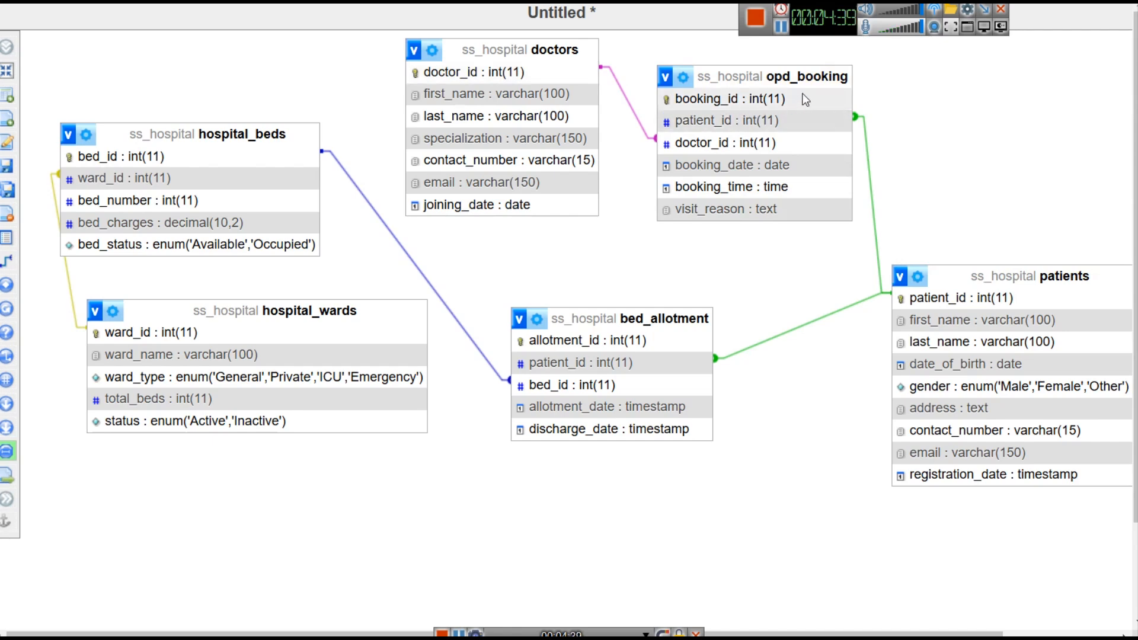
{"action": "left_click_drag", "start_coordinate": [178, 308], "coordinate": [148, 319]}
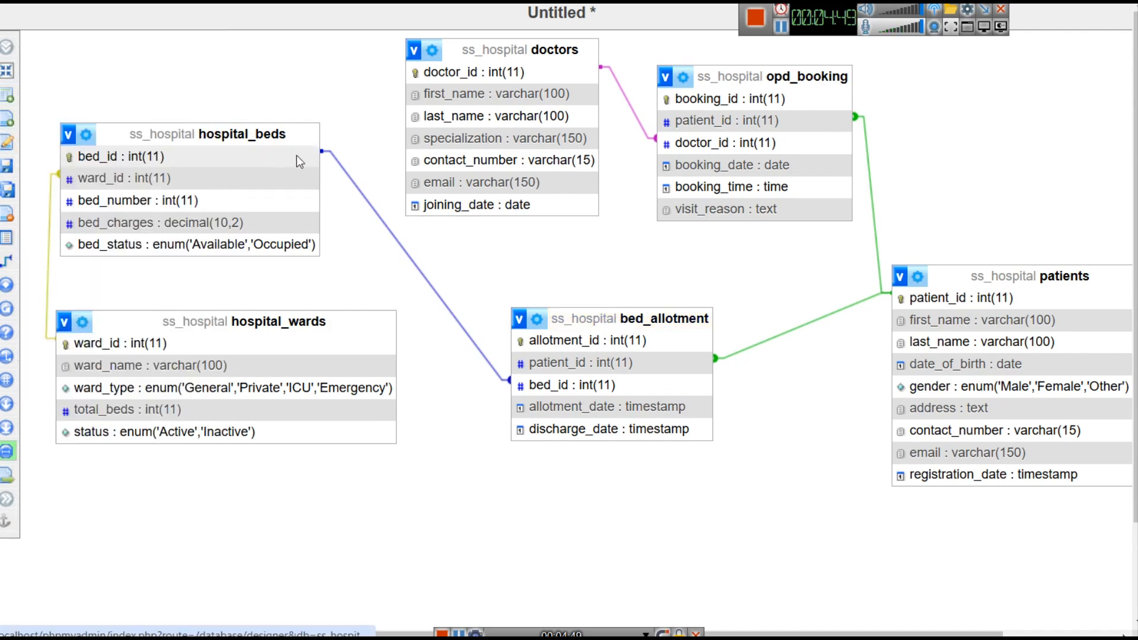
{"action": "left_click", "coordinate": [28, 75]}
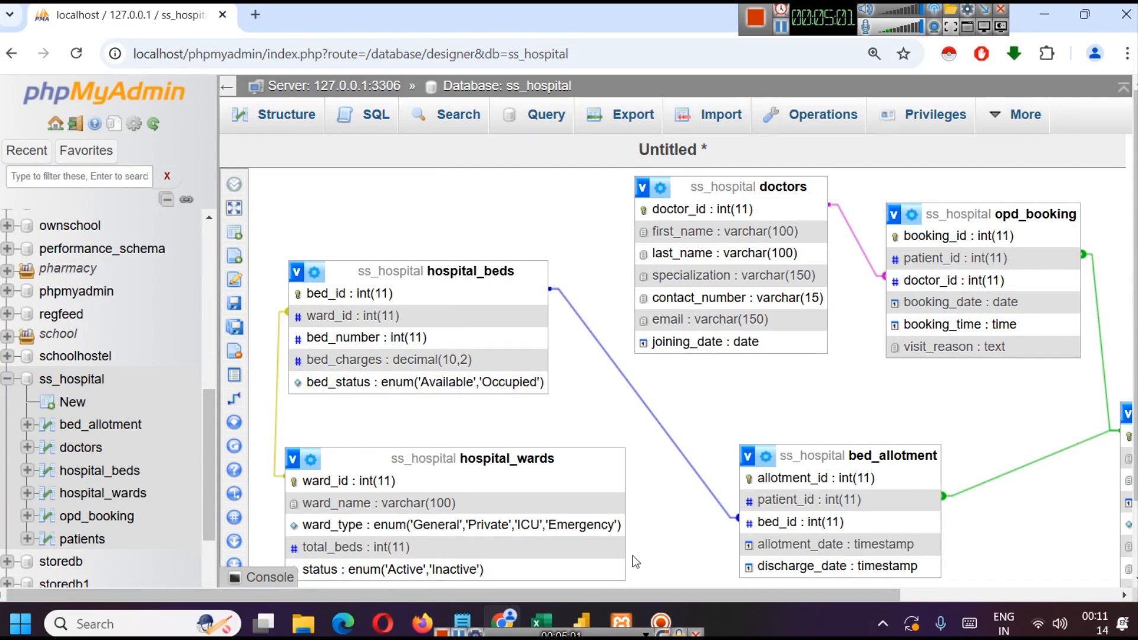
Step: Switch to Power BI Desktop, select ss_hospital.bed_allotment for import, and preview its rows
{"action": "left_click", "coordinate": [591, 610]}
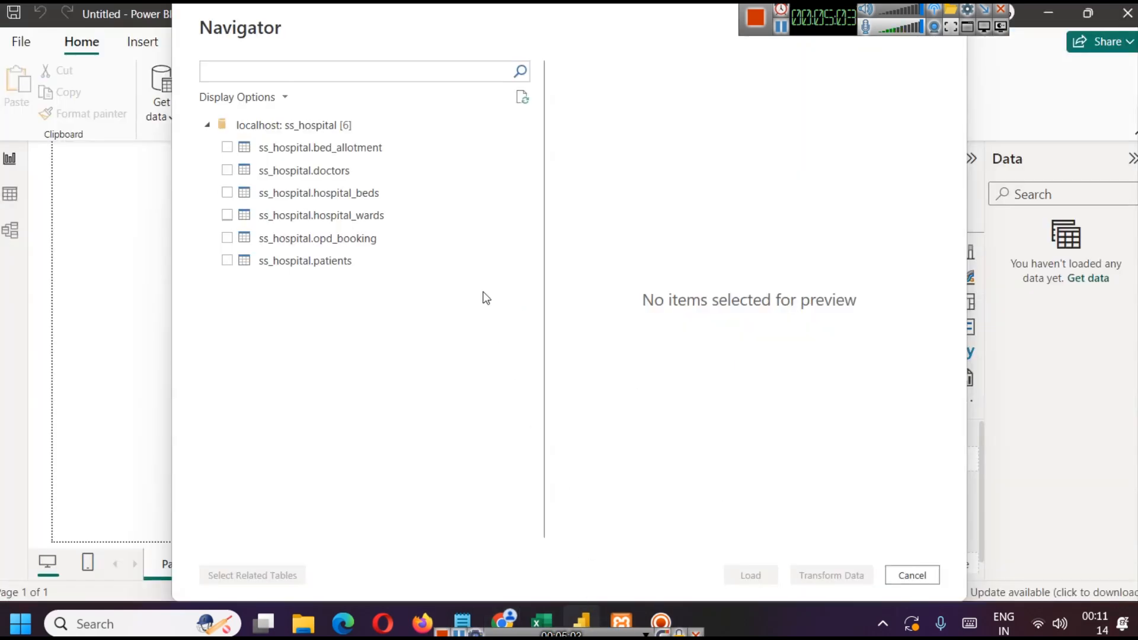
{"action": "left_click", "coordinate": [236, 149]}
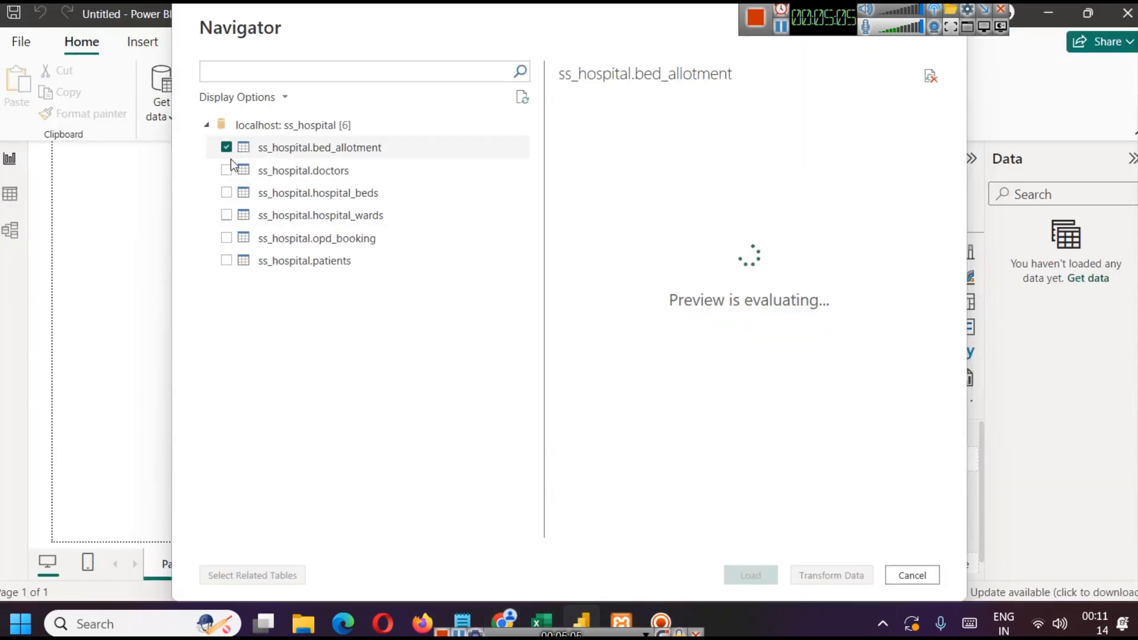
{"action": "left_click", "coordinate": [226, 171]}
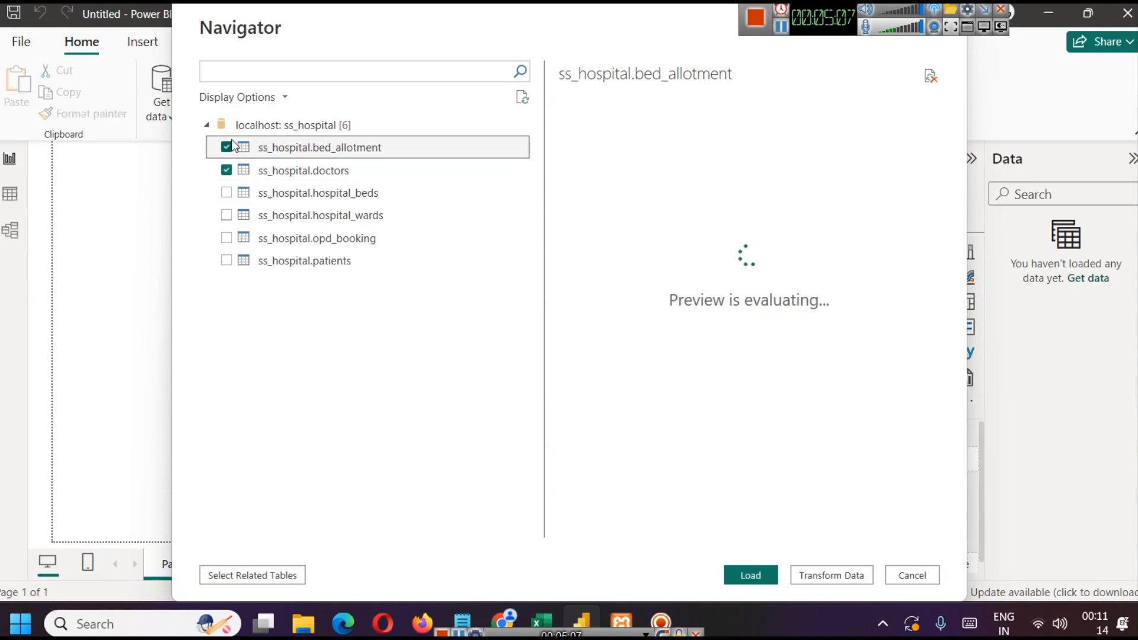
{"action": "left_click", "coordinate": [226, 171]}
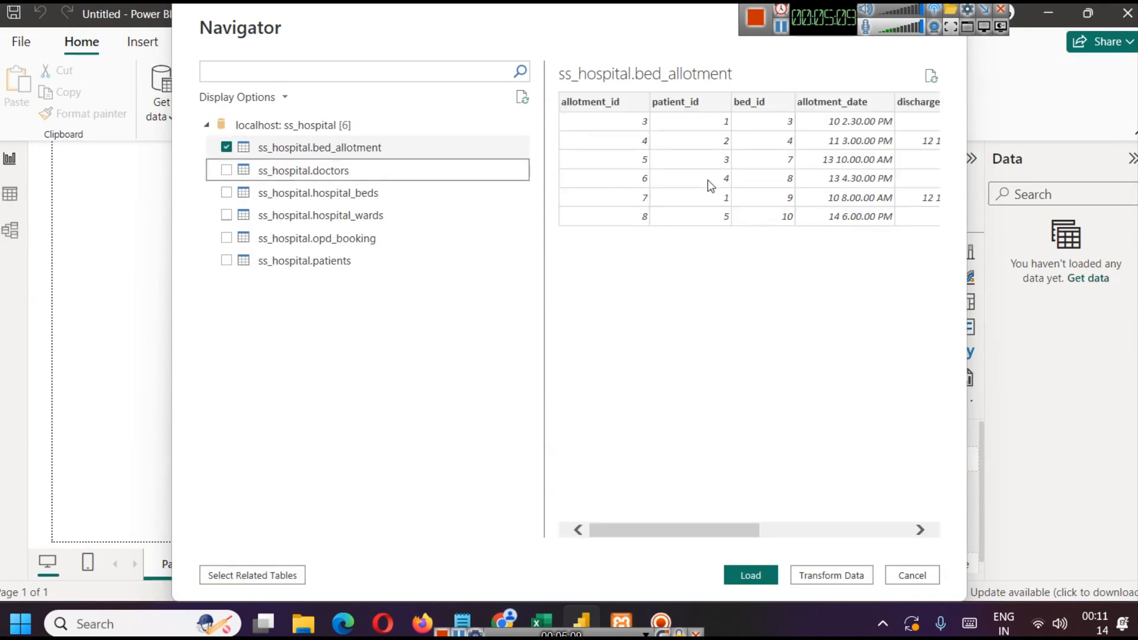
{"action": "mouse_move", "coordinate": [674, 534]}
{"action": "left_mouse_down"}
{"action": "mouse_move", "coordinate": [916, 552]}
{"action": "mouse_move", "coordinate": [657, 535]}
{"action": "left_mouse_up"}
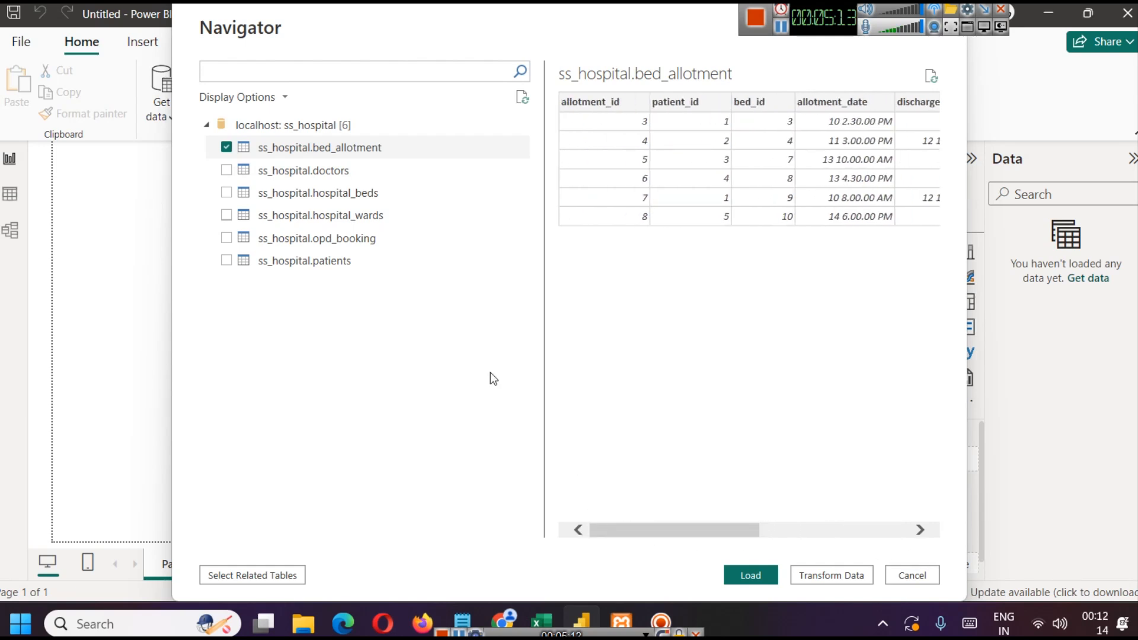
Step: Add the doctors, hospital_beds, hospital_wards, opd_booking and patients tables to the import selection and load all selected tables
{"action": "left_click", "coordinate": [226, 170]}
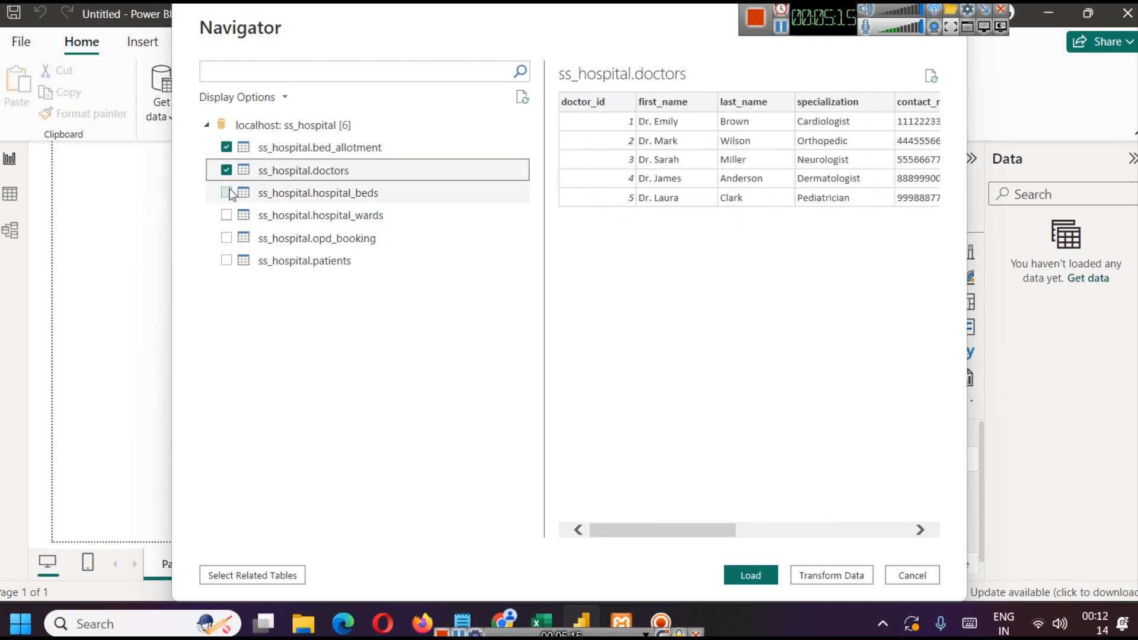
{"action": "left_click", "coordinate": [226, 192]}
{"action": "left_click", "coordinate": [227, 216]}
{"action": "left_click", "coordinate": [226, 238]}
{"action": "left_click", "coordinate": [227, 260]}
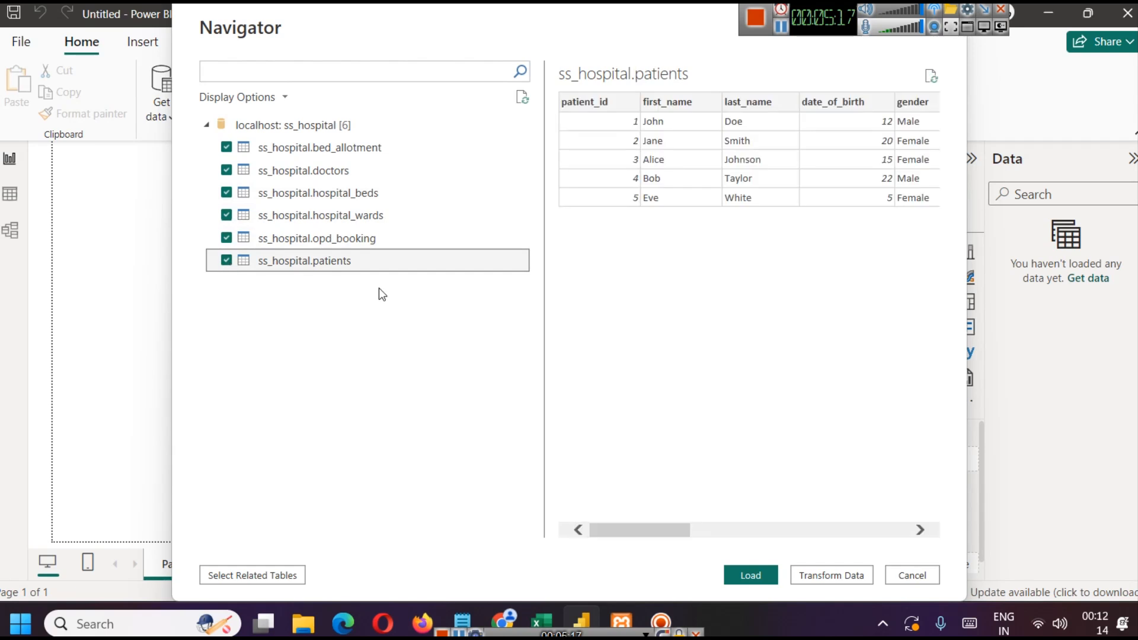
{"action": "left_click_drag", "start_coordinate": [670, 541], "coordinate": [585, 536]}
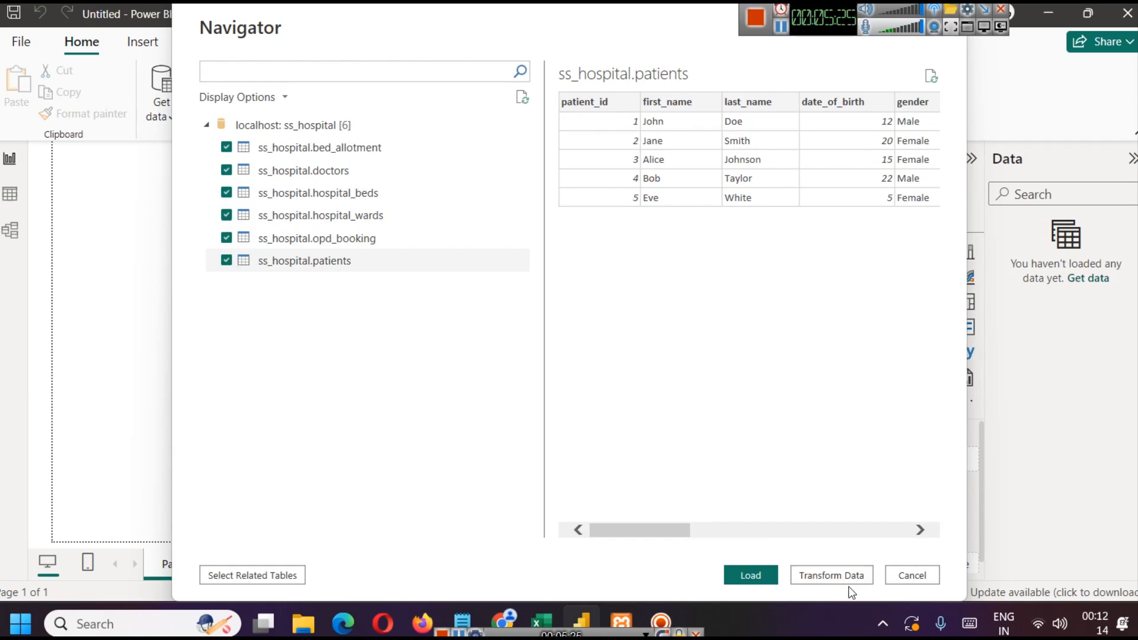
{"action": "left_click", "coordinate": [748, 575]}
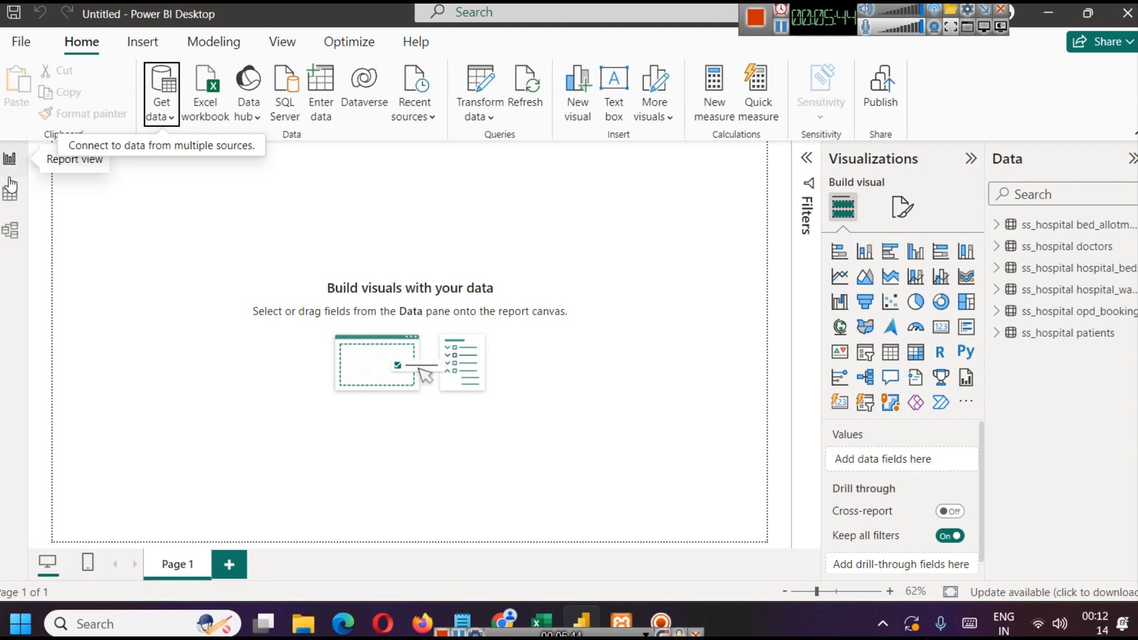
Step: Inspect the imported bed_allotment rows in the table view
{"action": "left_click", "coordinate": [9, 195]}
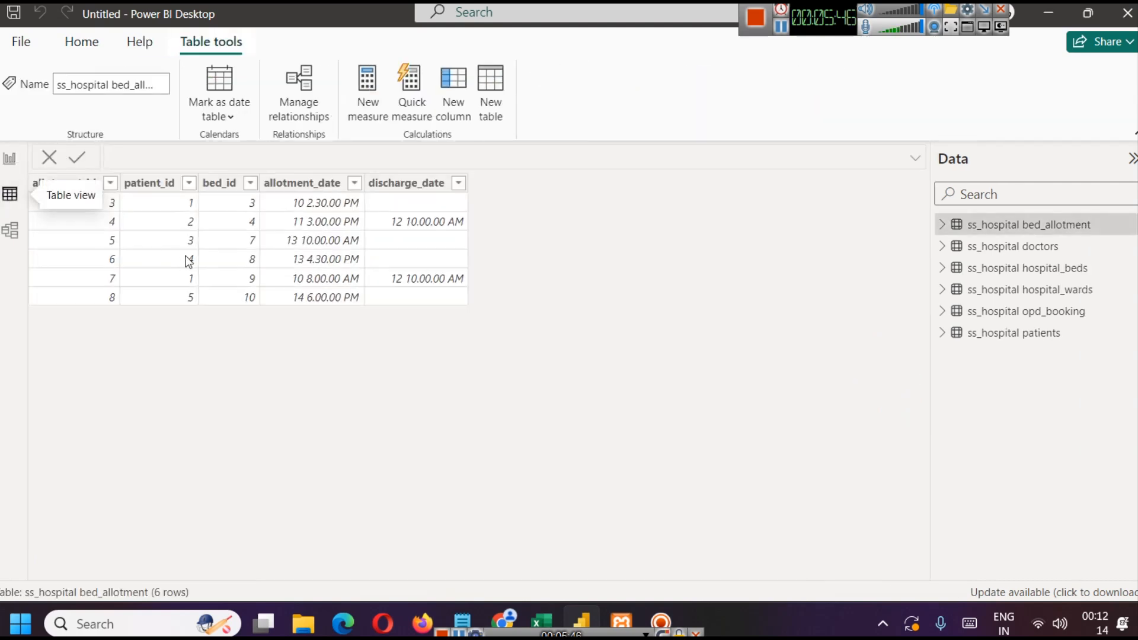
{"action": "left_click", "coordinate": [781, 33]}
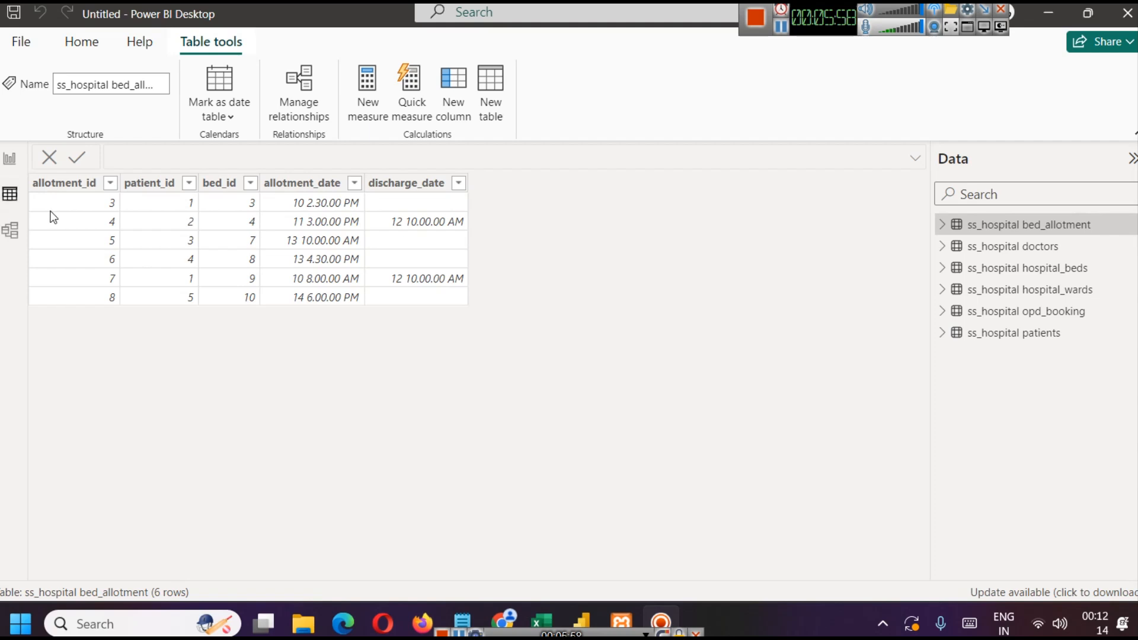
Step: Open the model view, hide the Properties pane, and rearrange the doctors, opd_booking and patients tables into one level row
{"action": "left_click", "coordinate": [21, 237]}
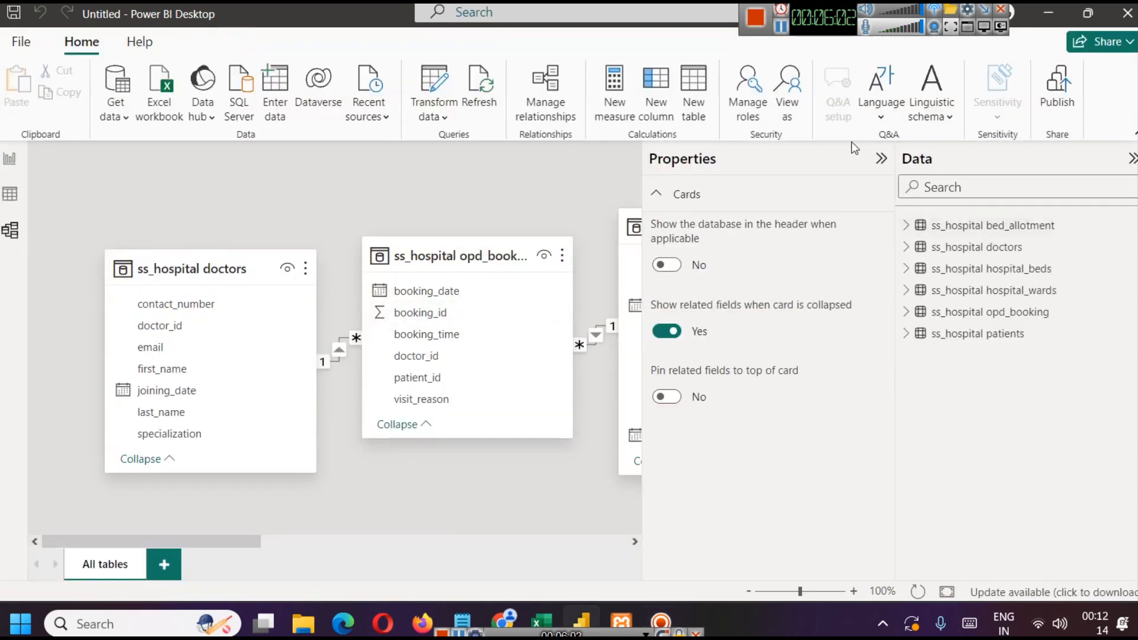
{"action": "left_click", "coordinate": [880, 159]}
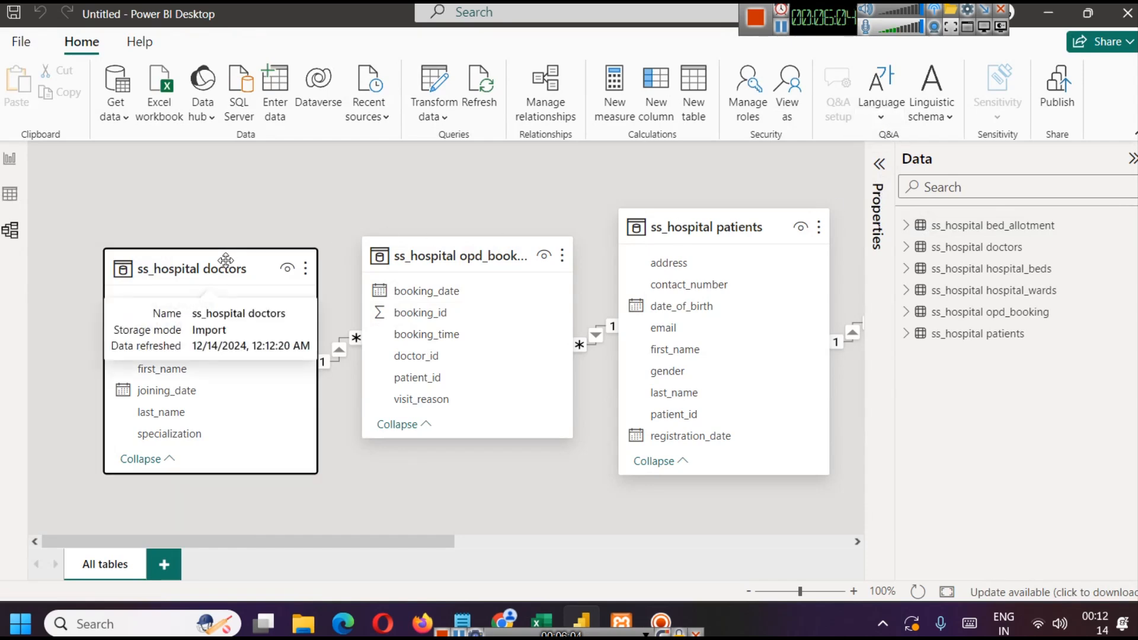
{"action": "left_click_drag", "start_coordinate": [172, 261], "coordinate": [163, 220]}
{"action": "left_click_drag", "start_coordinate": [384, 255], "coordinate": [389, 226]}
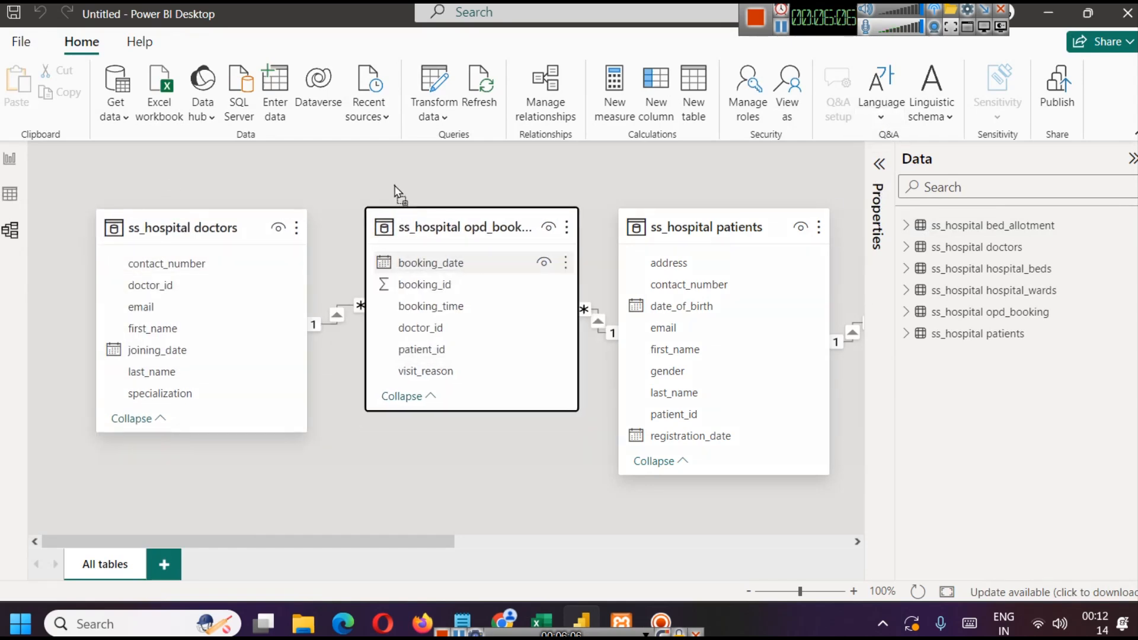
{"action": "left_click_drag", "start_coordinate": [693, 239], "coordinate": [651, 238]}
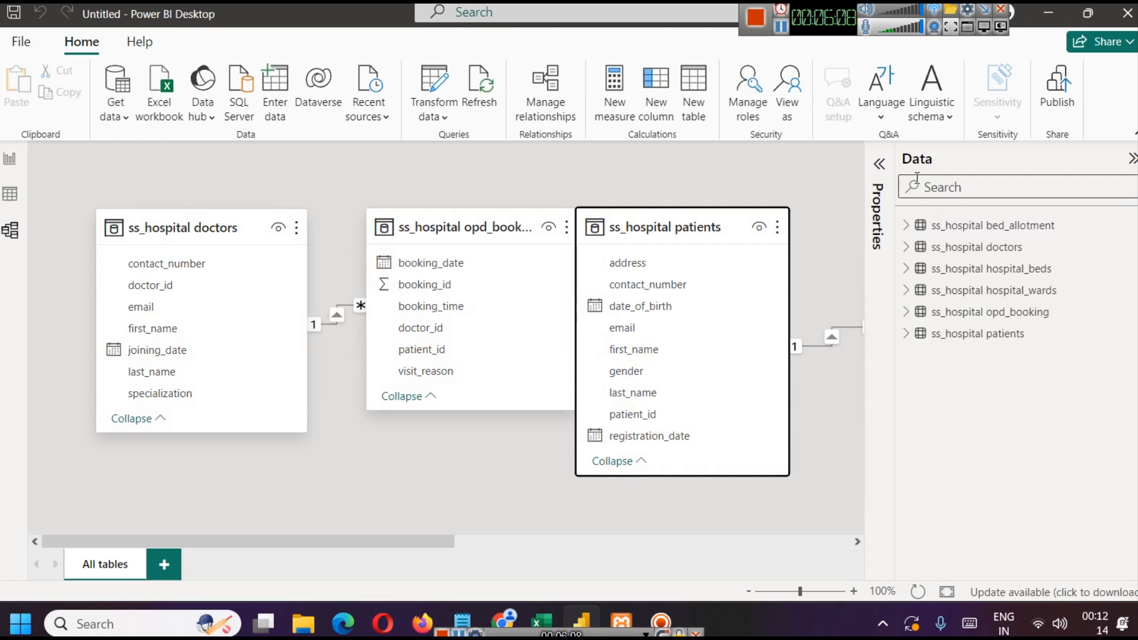
Step: Hide the Data pane and place the patients table clear of opd_booking, between it and bed_allotment
{"action": "left_click", "coordinate": [1132, 158]}
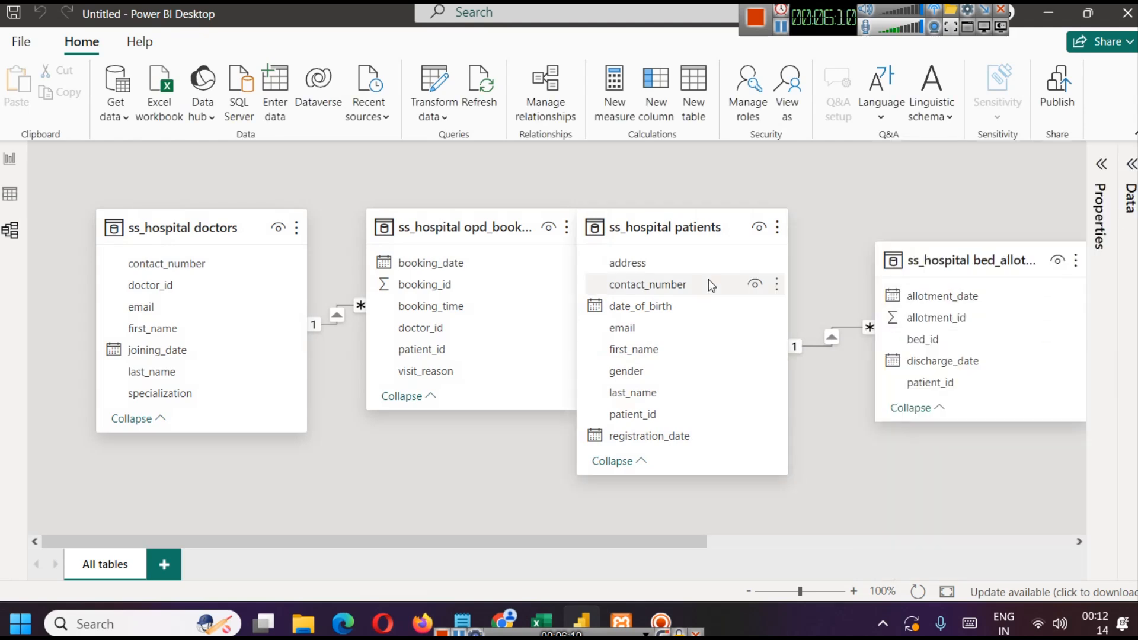
{"action": "scroll", "coordinate": [709, 270], "scroll_direction": "down", "scroll_amount": 2}
{"action": "scroll", "coordinate": [709, 269], "scroll_direction": "down", "scroll_amount": 1}
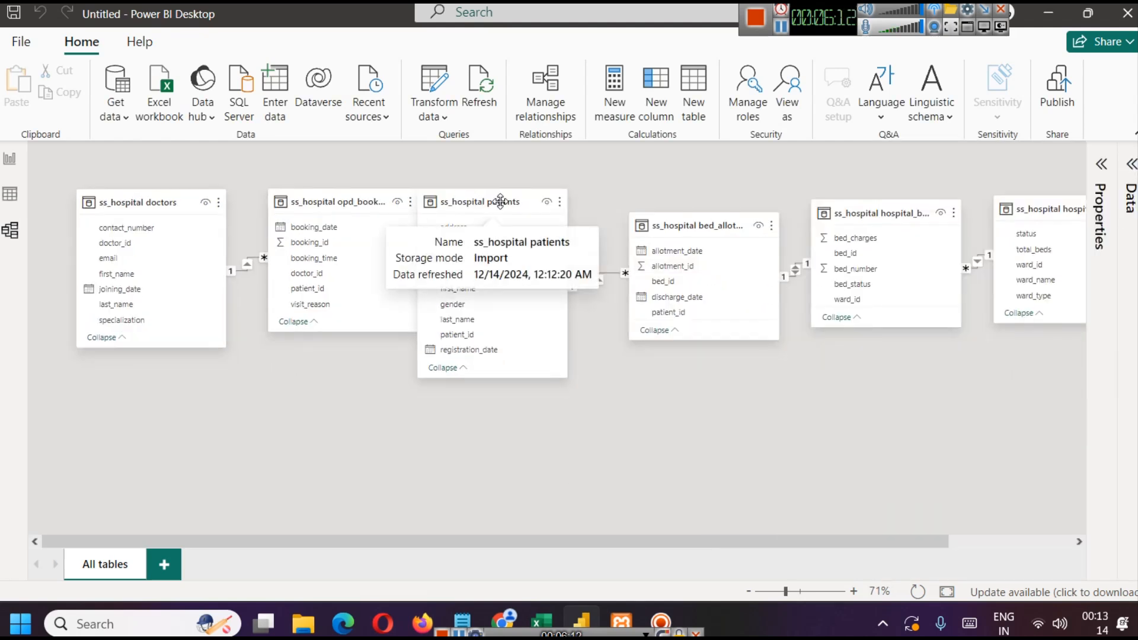
{"action": "left_click", "coordinate": [541, 200]}
{"action": "left_click_drag", "start_coordinate": [810, 543], "coordinate": [652, 510]}
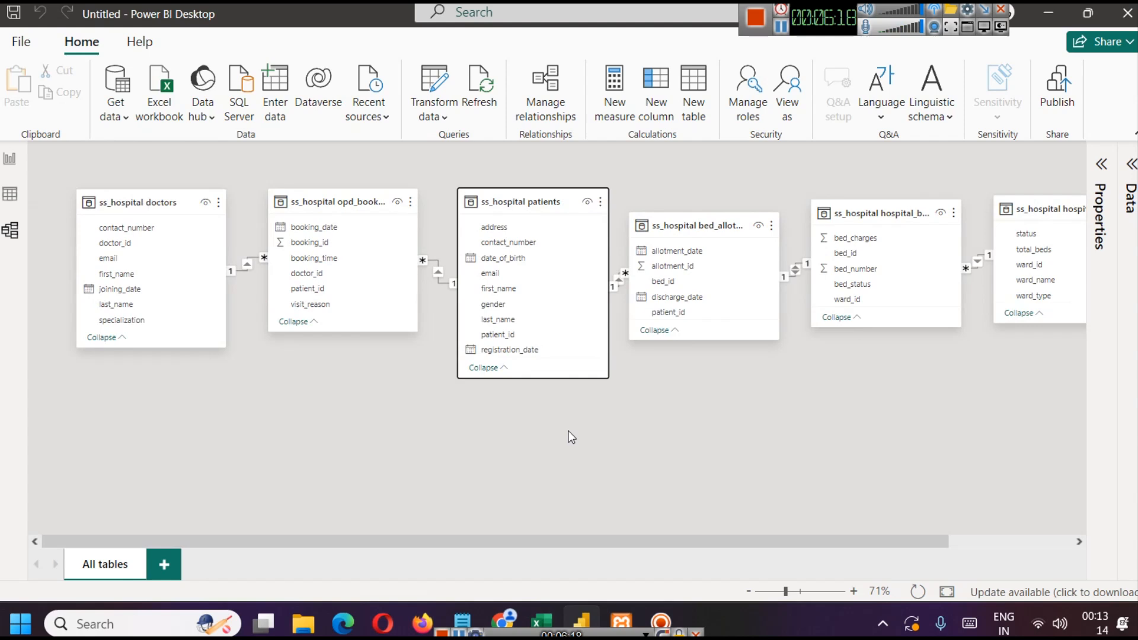
Step: Review the relationships between the imported tables in Manage relationships and close it
{"action": "left_click", "coordinate": [571, 122]}
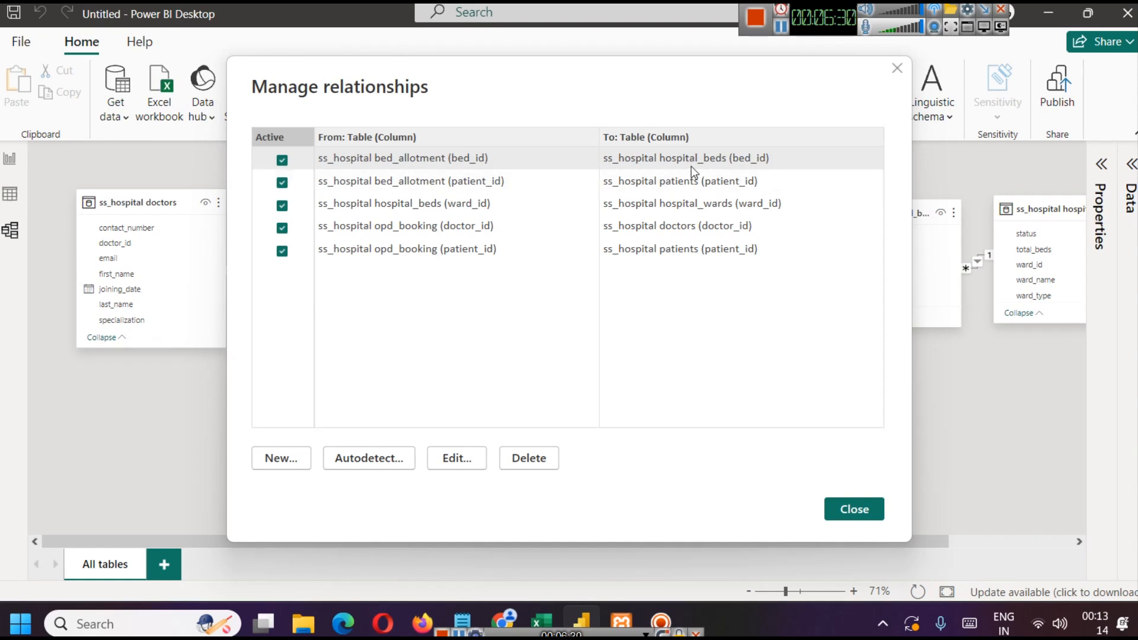
{"action": "left_click", "coordinate": [897, 68]}
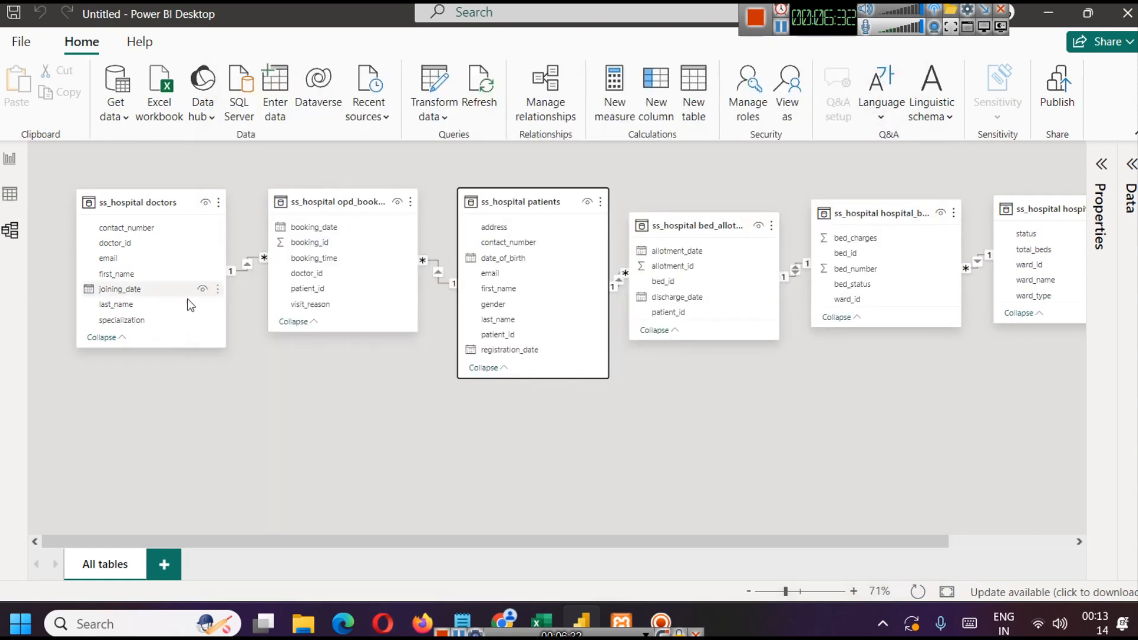
Step: Switch to phpMyAdmin and browse the rows of the hospital_wards and hospital_beds tables in ss_hospital
{"action": "left_click", "coordinate": [504, 622]}
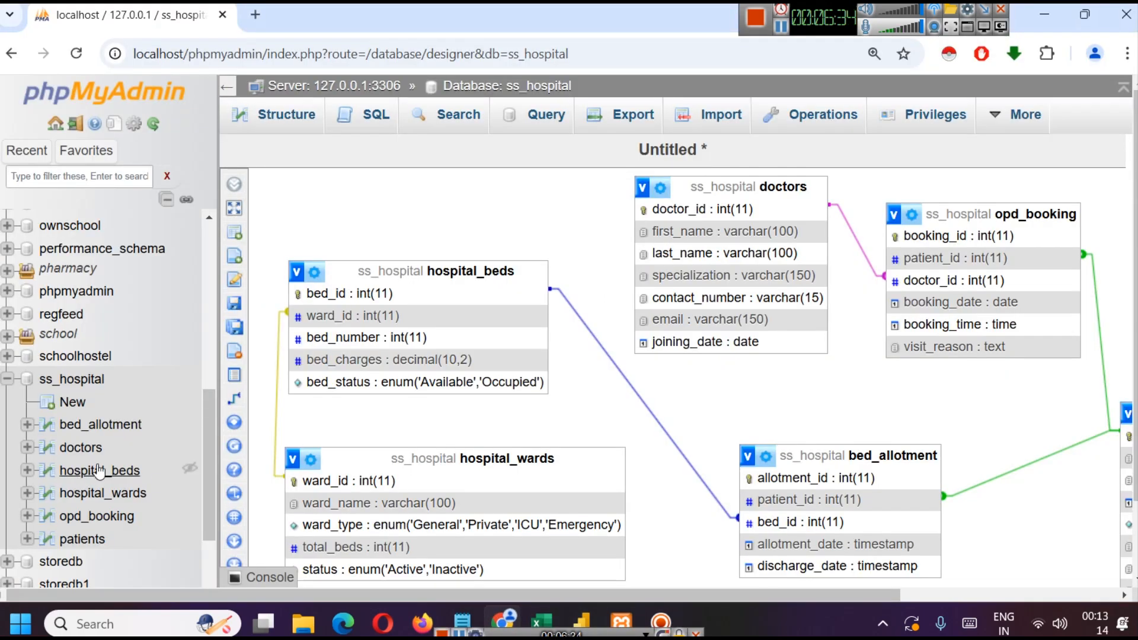
{"action": "scroll", "coordinate": [118, 456], "scroll_direction": "down", "scroll_amount": 1}
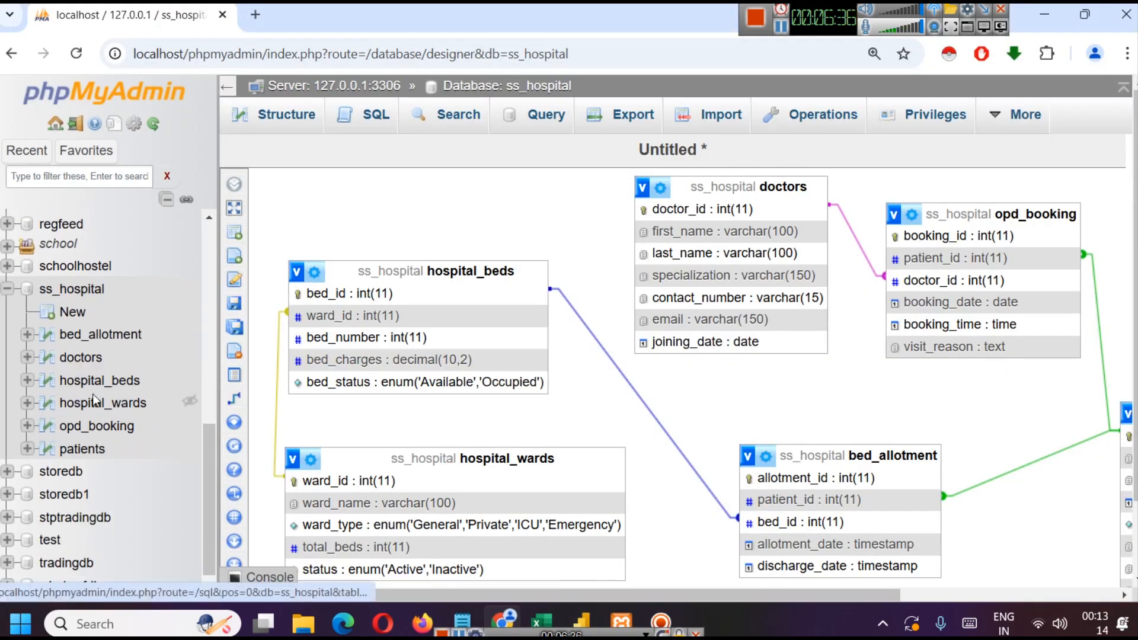
{"action": "left_click", "coordinate": [95, 404]}
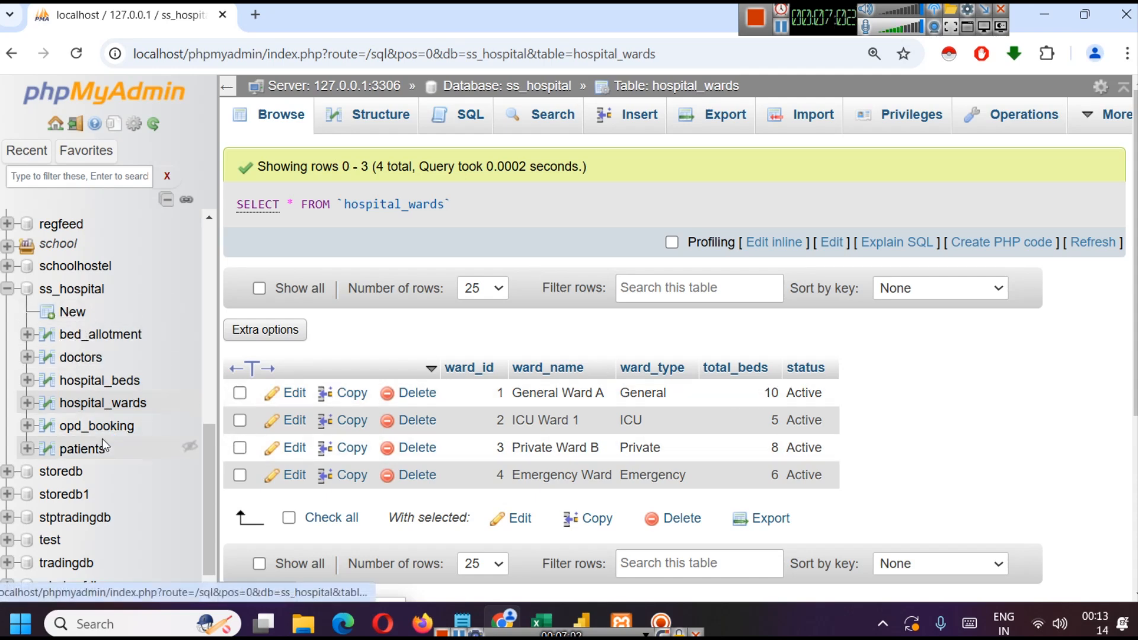
{"action": "left_click", "coordinate": [97, 389]}
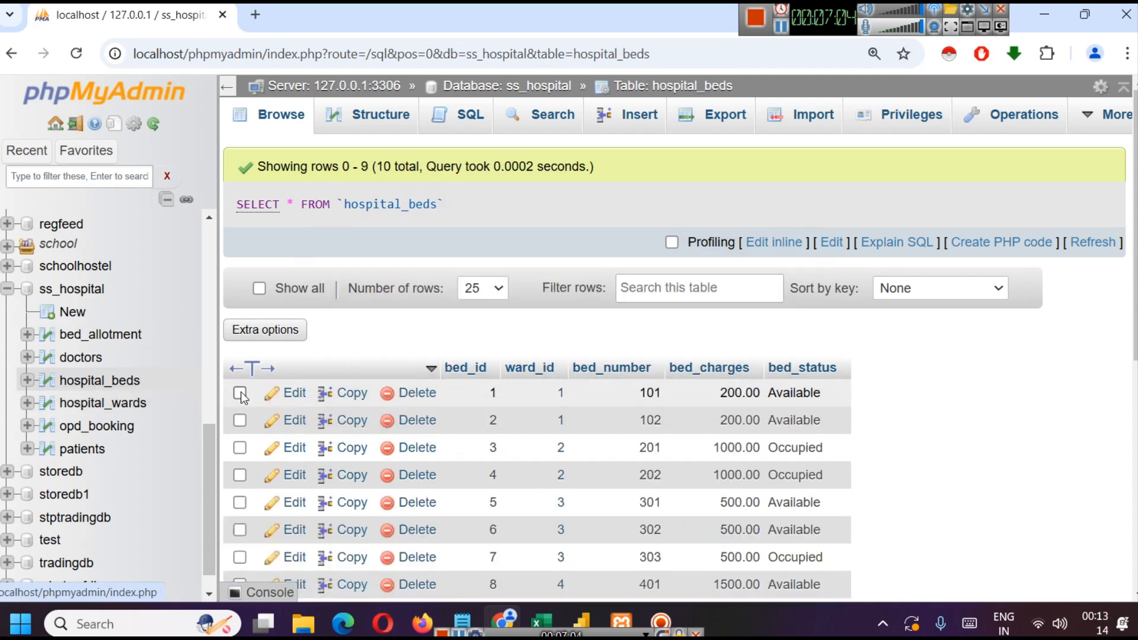
{"action": "scroll", "coordinate": [517, 358], "scroll_direction": "down", "scroll_amount": 2}
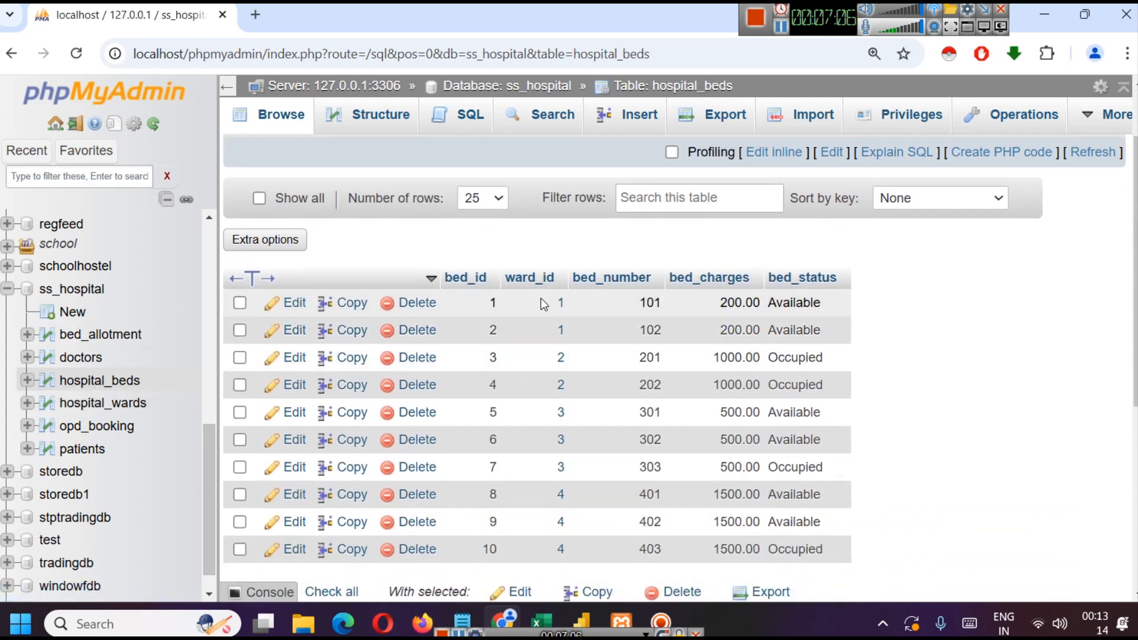
{"action": "scroll", "coordinate": [543, 304], "scroll_direction": "down", "scroll_amount": 1}
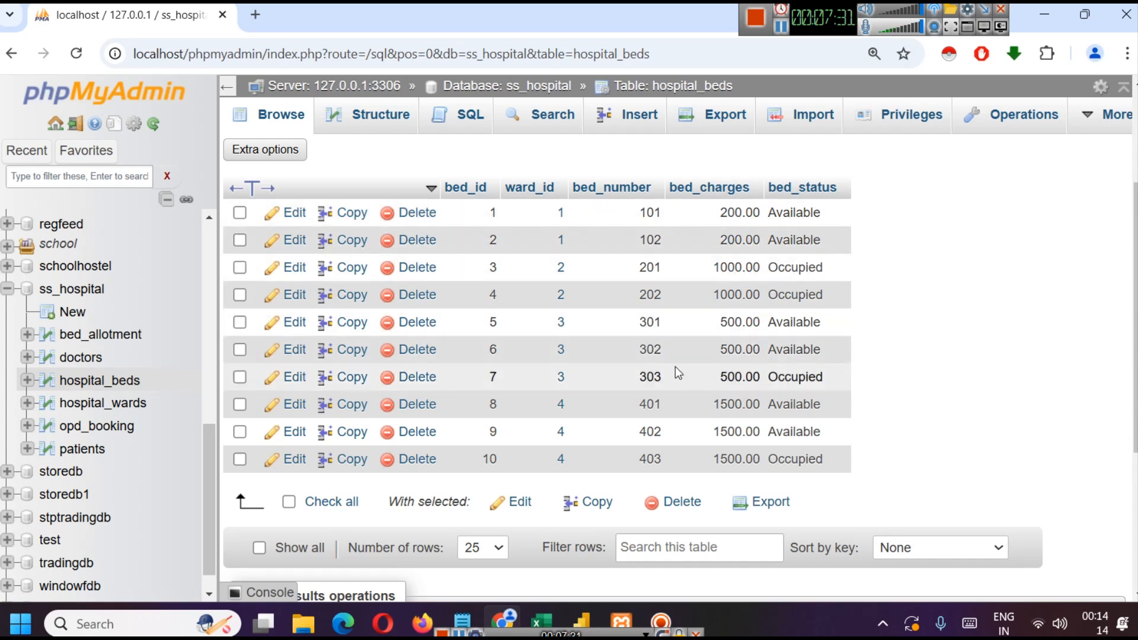
Step: Switch back to Power BI Desktop, open the report view, list the patients fields, and insert a pie chart on Page 1
{"action": "left_click", "coordinate": [585, 611]}
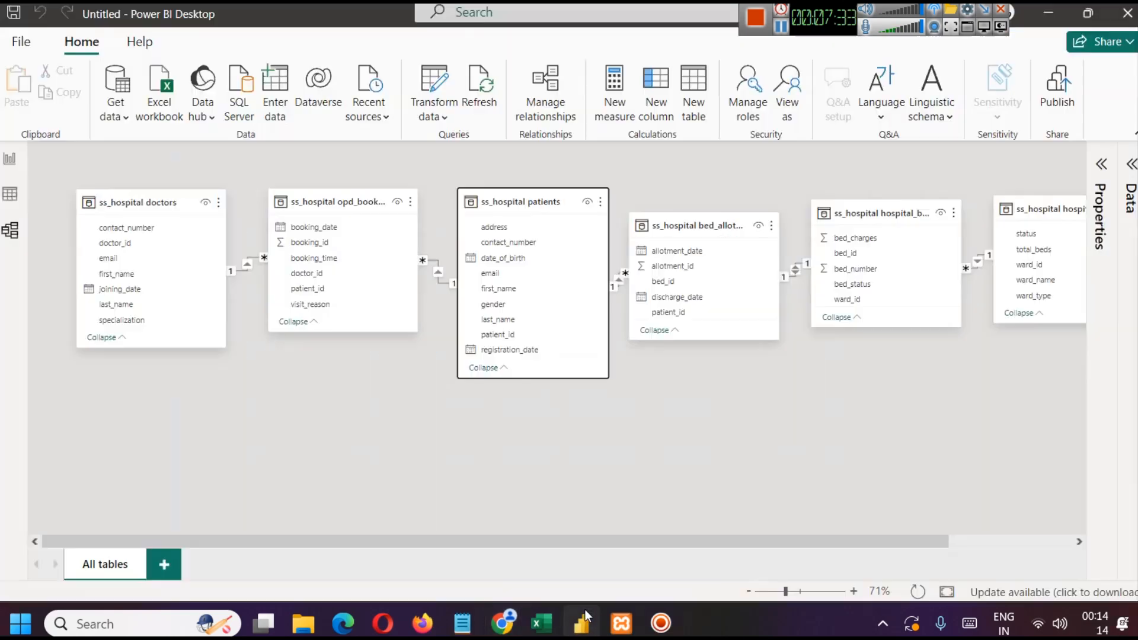
{"action": "left_click", "coordinate": [10, 159]}
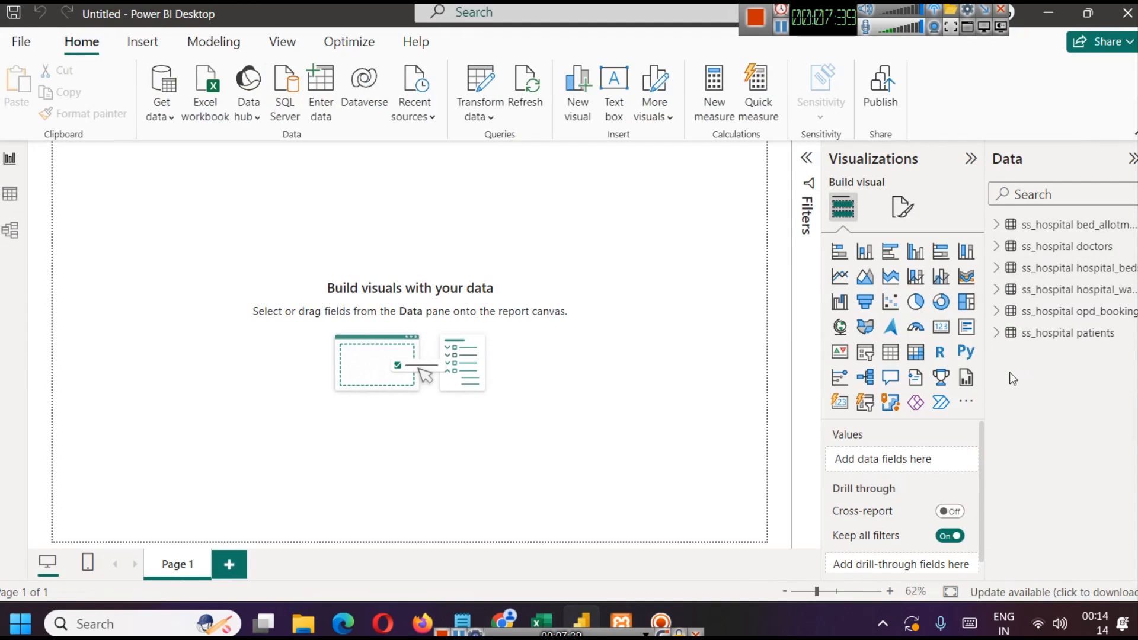
{"action": "left_click", "coordinate": [1000, 339]}
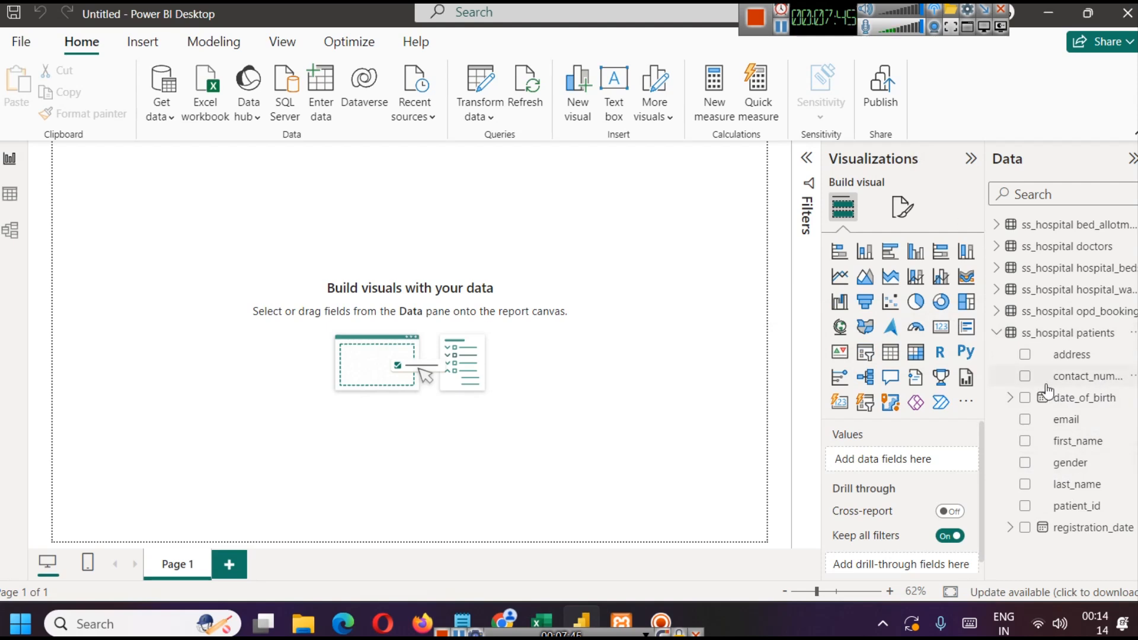
{"action": "right_click", "coordinate": [178, 566]}
{"action": "left_click", "coordinate": [350, 488]}
{"action": "left_click", "coordinate": [916, 302]}
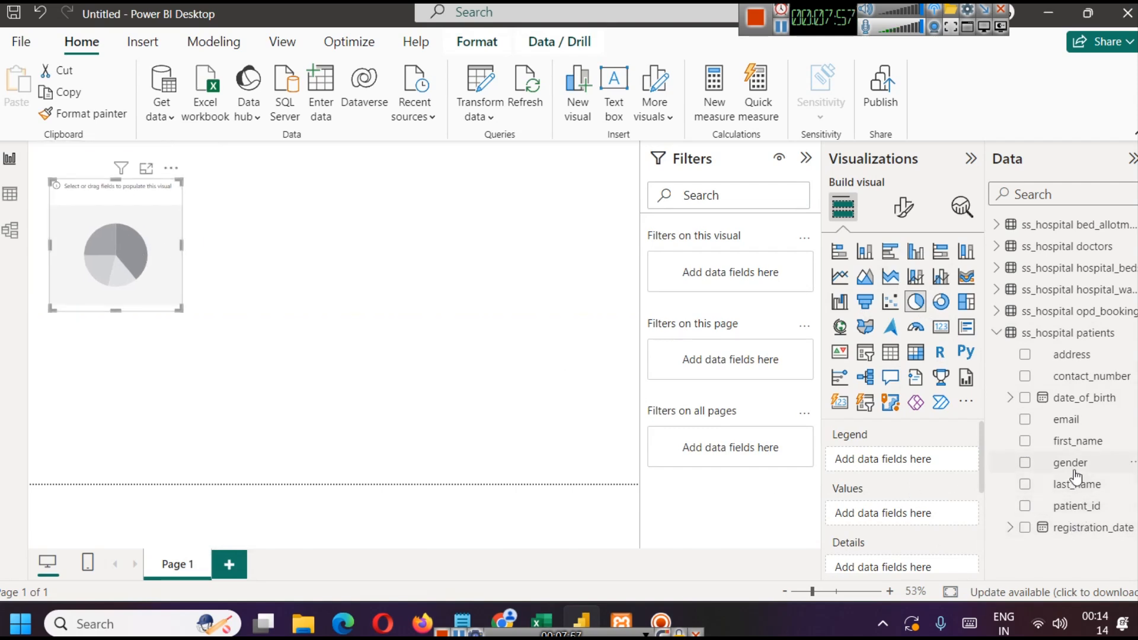
Step: Use the patients gender field as the pie chart's legend and the count of patient_id as its values, and enlarge the chart
{"action": "left_click_drag", "start_coordinate": [1077, 466], "coordinate": [882, 467]}
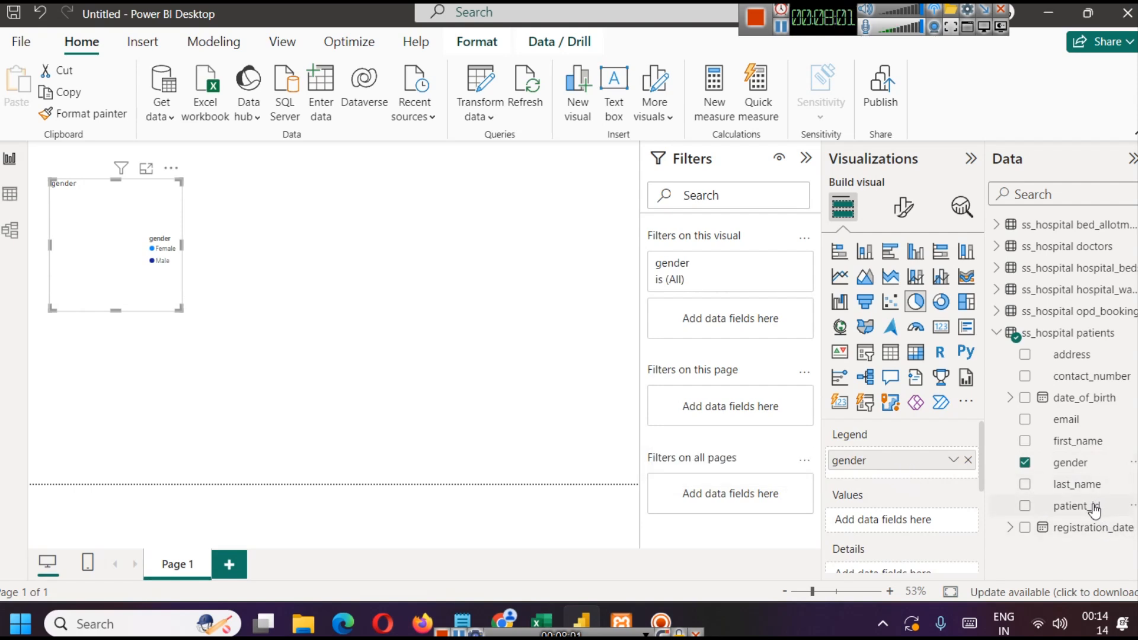
{"action": "left_click_drag", "start_coordinate": [1078, 508], "coordinate": [878, 522]}
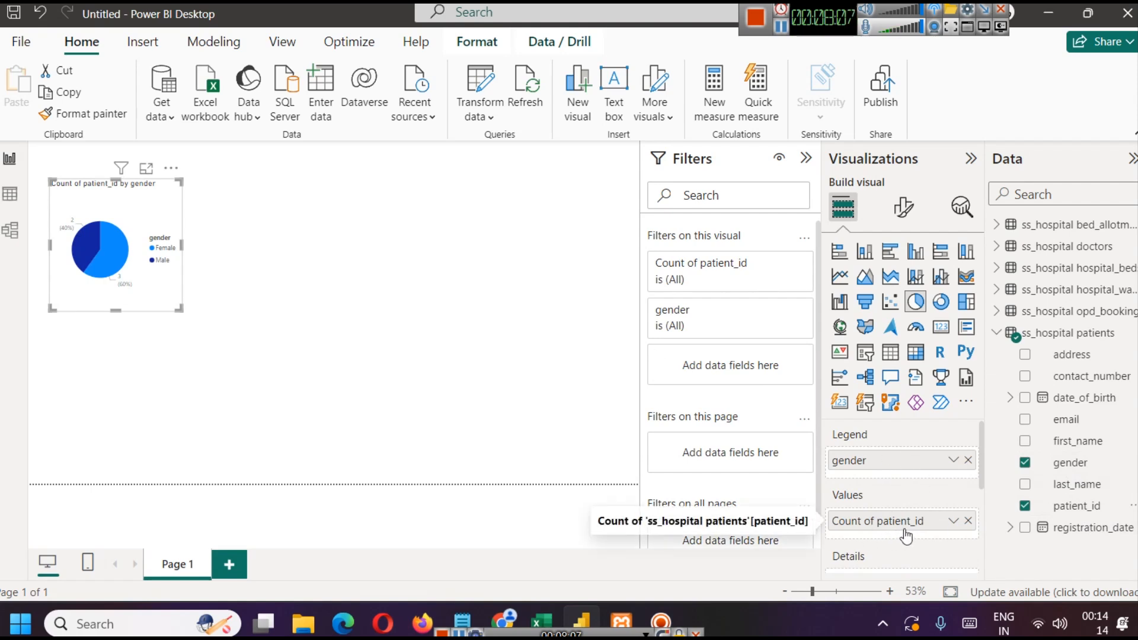
{"action": "left_click_drag", "start_coordinate": [184, 179], "coordinate": [236, 159]}
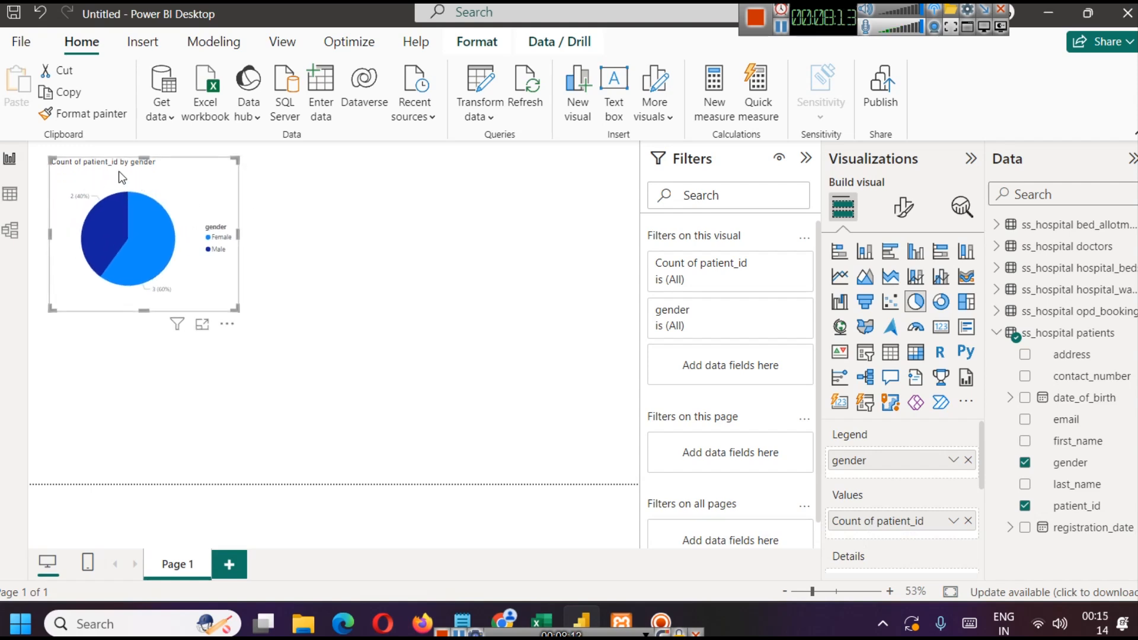
{"action": "left_click_drag", "start_coordinate": [119, 173], "coordinate": [120, 174]}
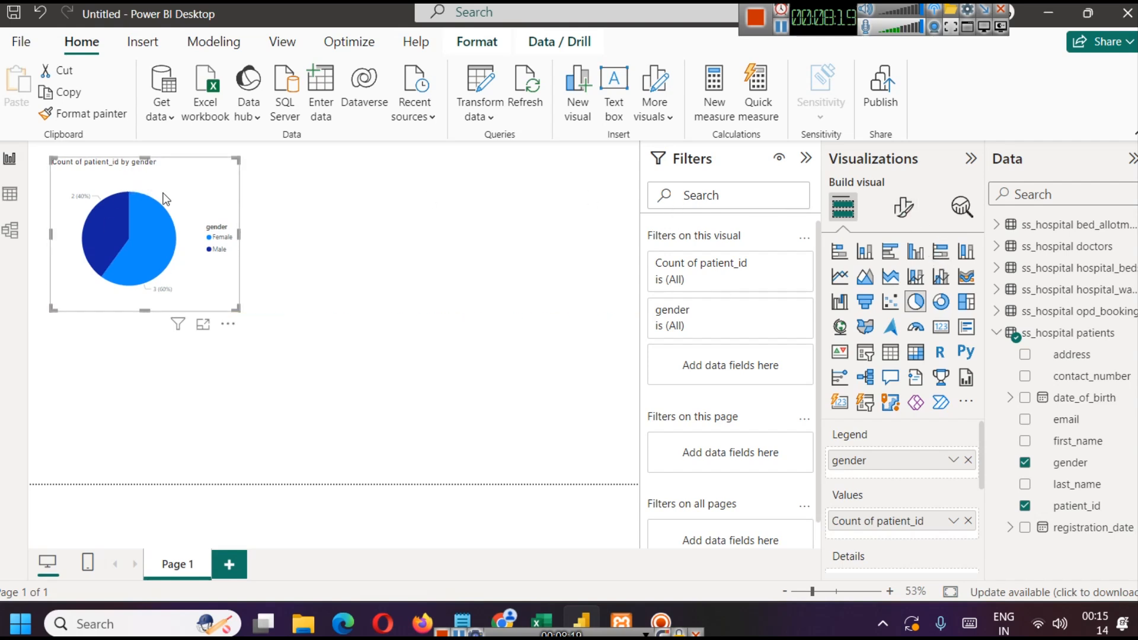
Step: Change the pie chart's title text to "Count of Patents by gender"
{"action": "left_click", "coordinate": [900, 218]}
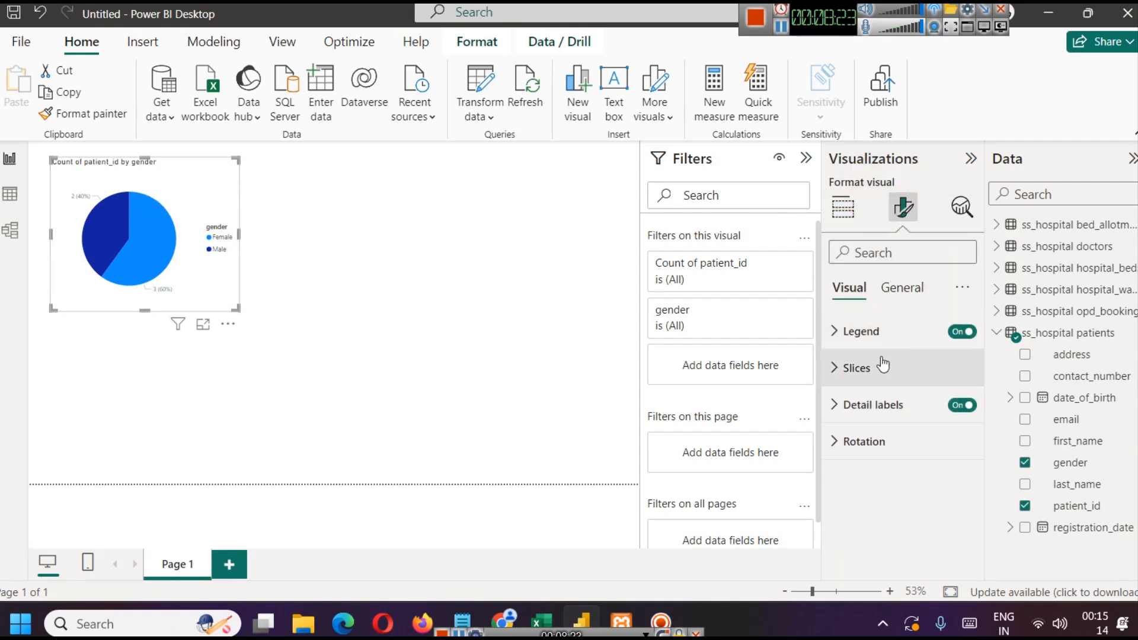
{"action": "left_click", "coordinate": [898, 288]}
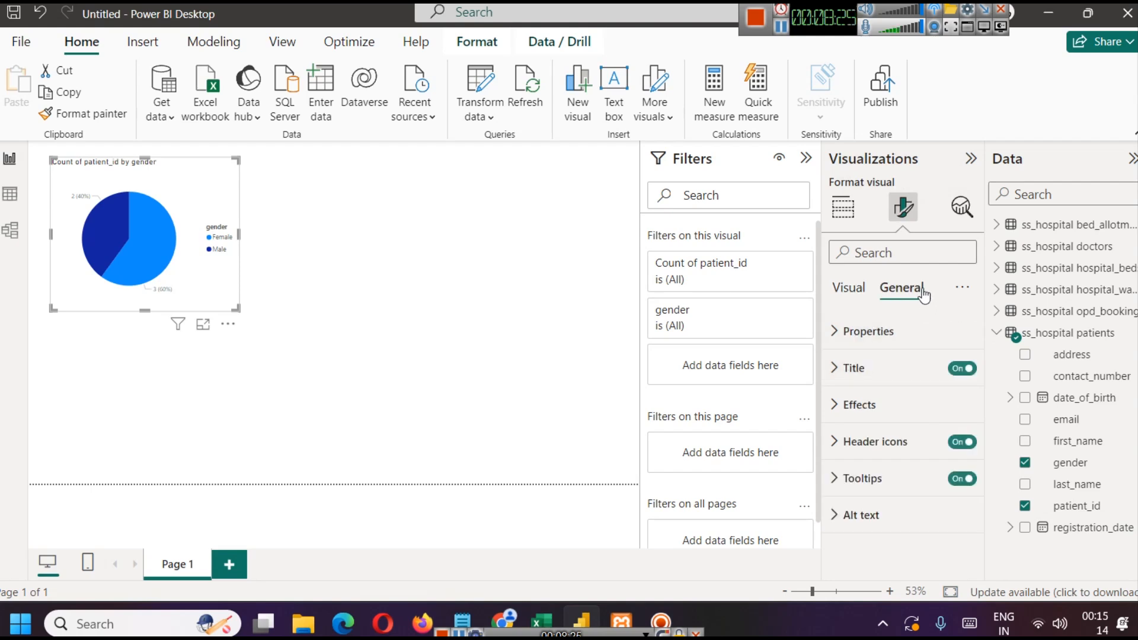
{"action": "left_click", "coordinate": [838, 373]}
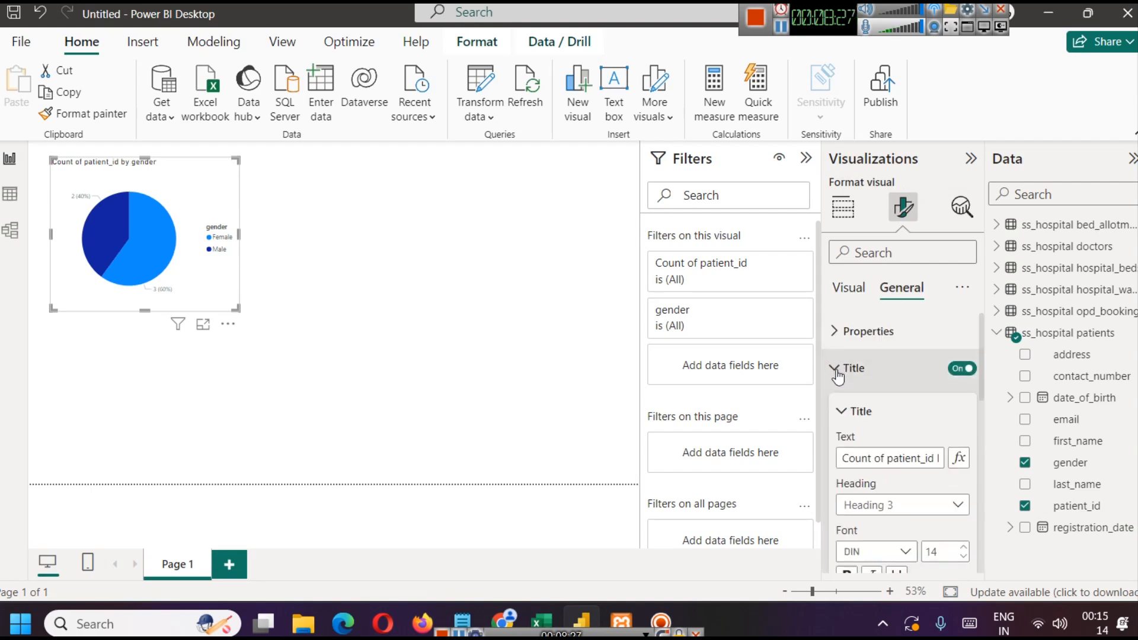
{"action": "triple_click", "coordinate": [895, 452]}
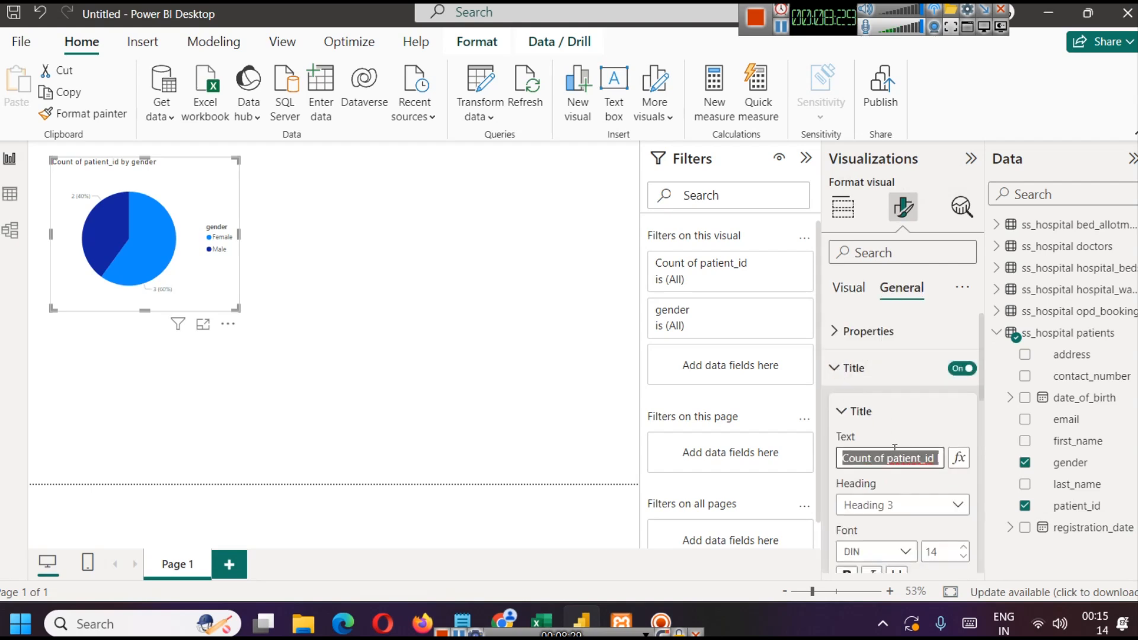
{"action": "left_click", "coordinate": [894, 459]}
{"action": "mouse_move", "coordinate": [886, 460]}
{"action": "left_mouse_down"}
{"action": "mouse_move", "coordinate": [937, 463]}
{"action": "mouse_move", "coordinate": [891, 464]}
{"action": "left_mouse_up"}
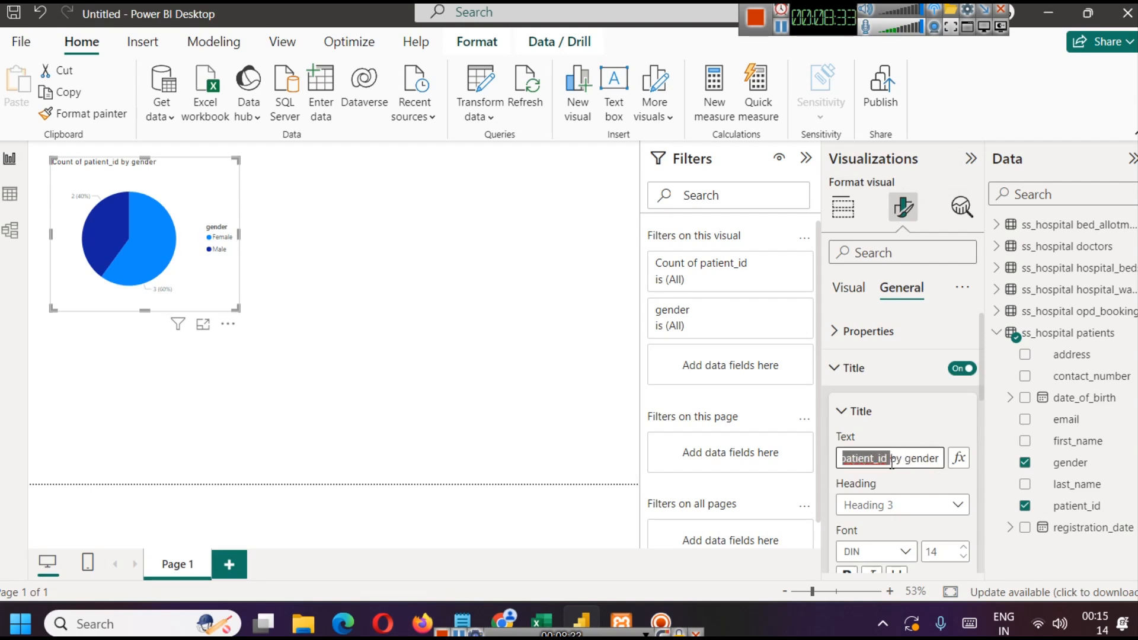
{"action": "key", "text": "BackSpace"}
{"action": "type", "text": "Patents"}
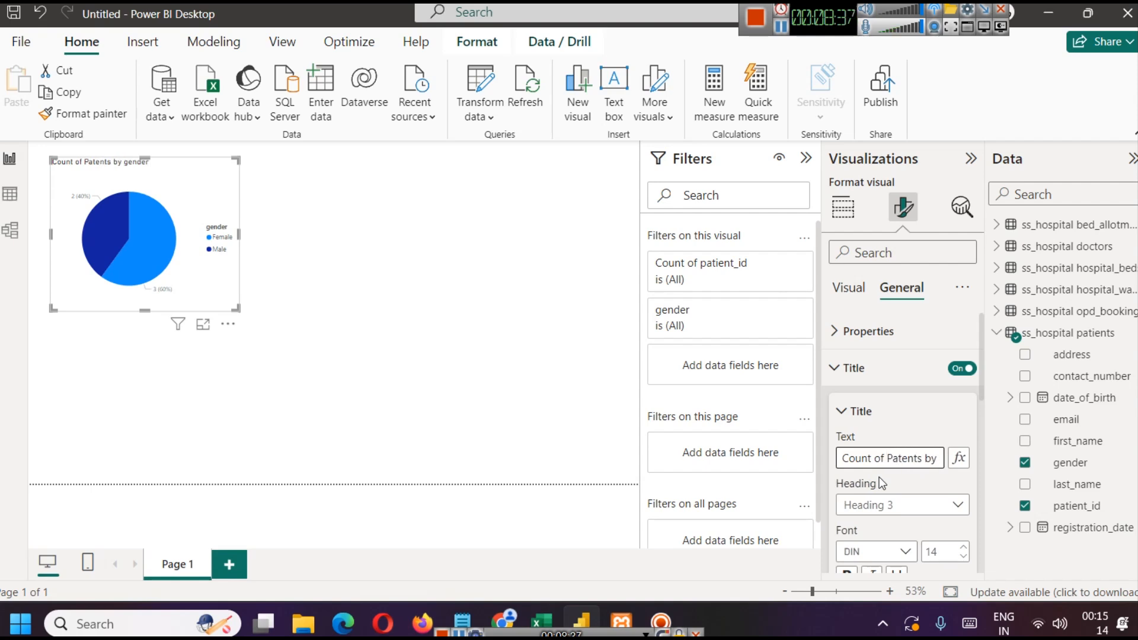
Step: Set the pie chart title's font size to 20 and centre it horizontally
{"action": "scroll", "coordinate": [880, 479], "scroll_direction": "down", "scroll_amount": 3}
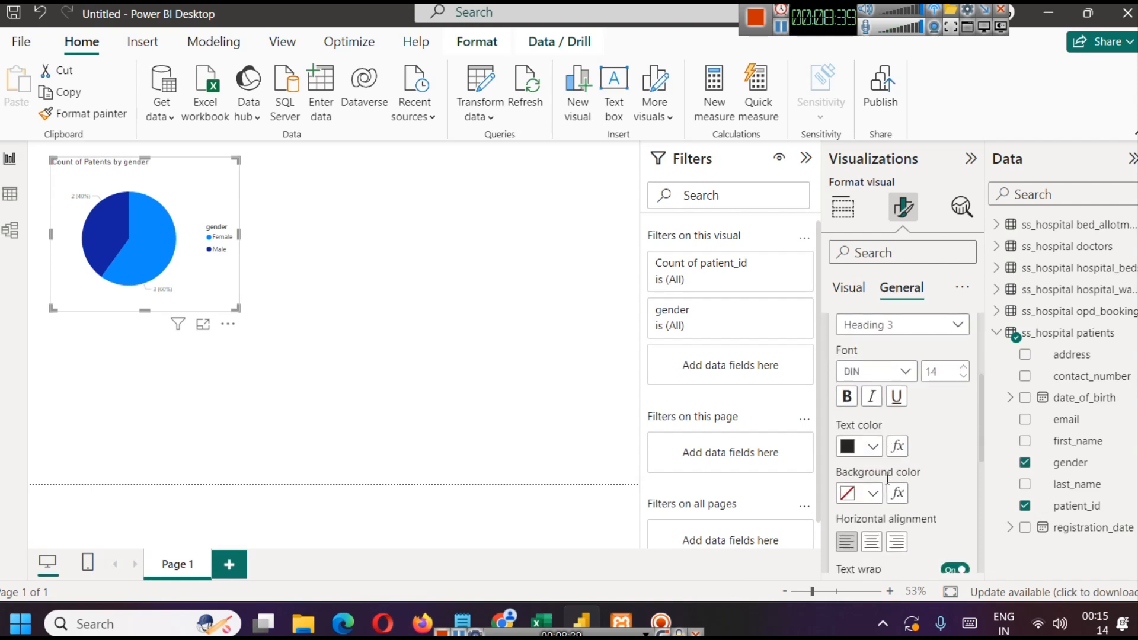
{"action": "left_click", "coordinate": [964, 368]}
{"action": "left_click", "coordinate": [964, 368]}
{"action": "left_click", "coordinate": [963, 367]}
{"action": "left_click", "coordinate": [963, 368]}
{"action": "left_click", "coordinate": [964, 368]}
{"action": "left_click", "coordinate": [964, 368]}
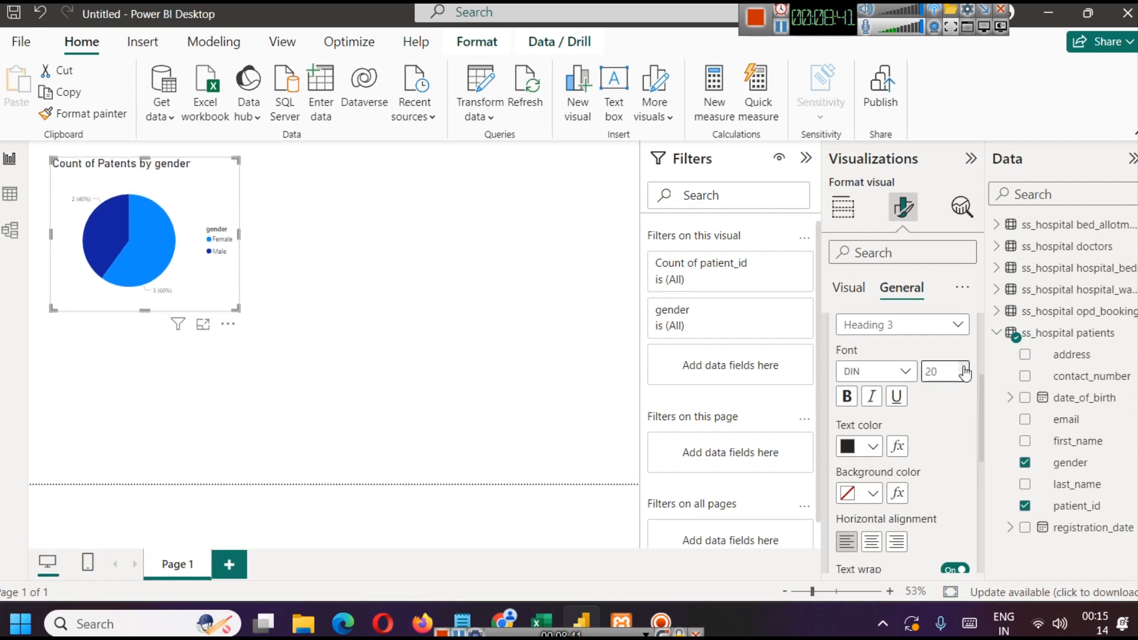
{"action": "left_click", "coordinate": [871, 541]}
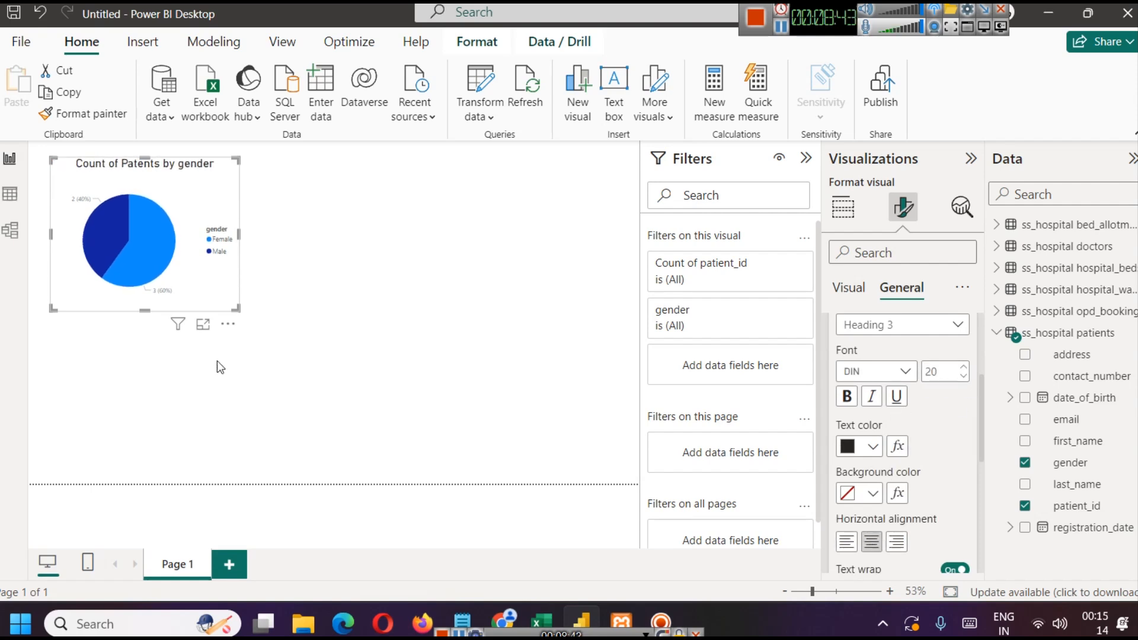
Step: Change the Female slice colour of the gender pie chart to the dark violet theme shade
{"action": "left_click", "coordinate": [361, 324]}
{"action": "left_click", "coordinate": [209, 176]}
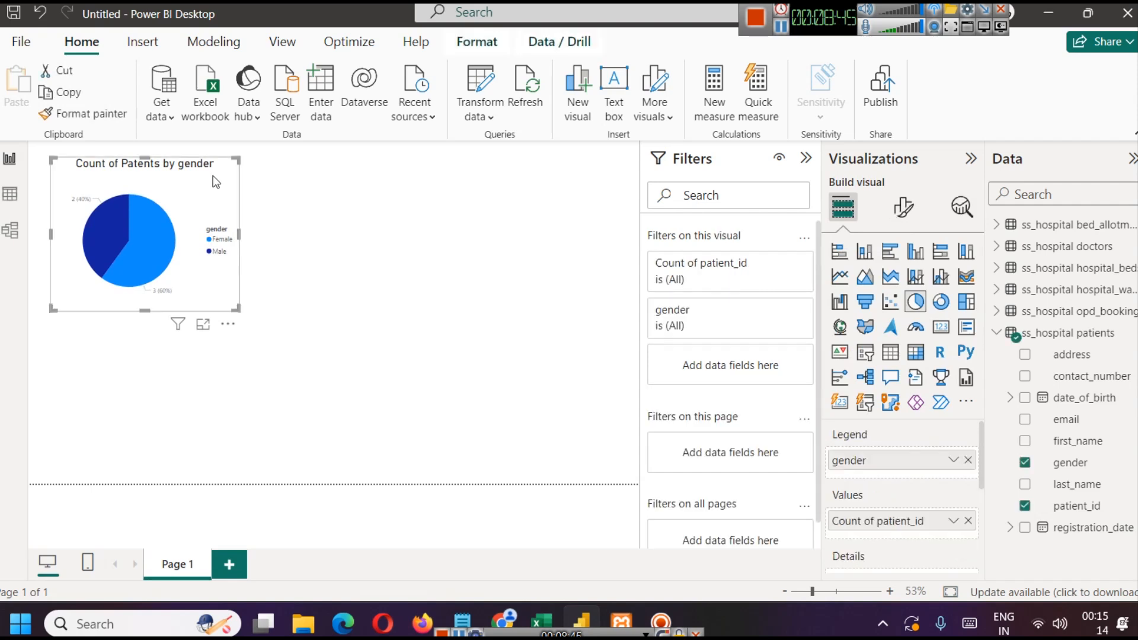
{"action": "left_click", "coordinate": [903, 209]}
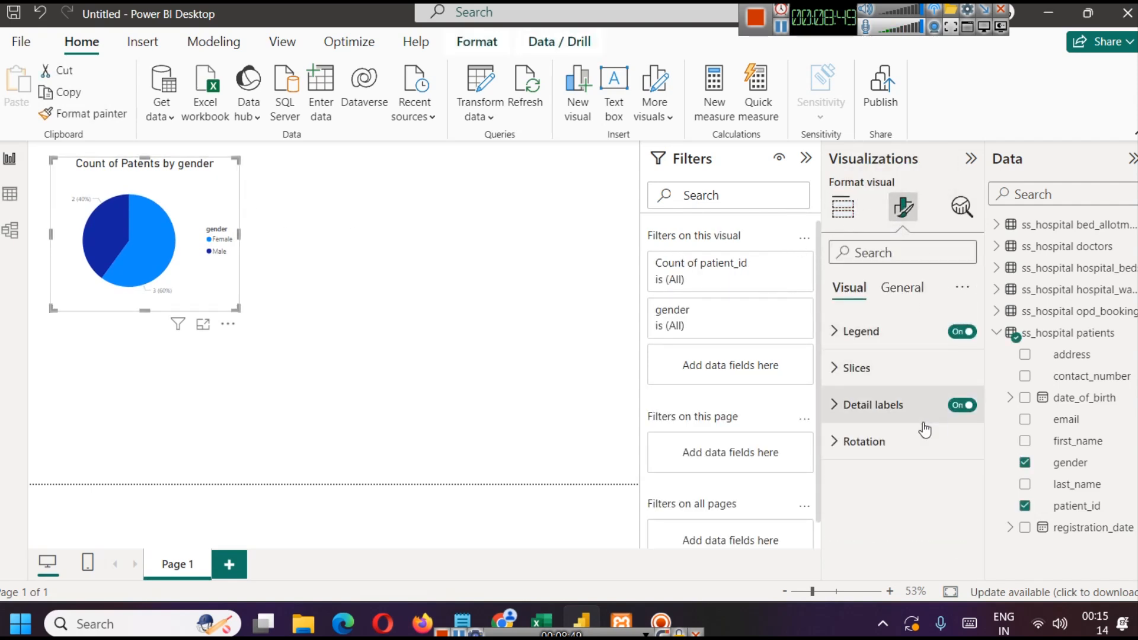
{"action": "left_click", "coordinate": [834, 374]}
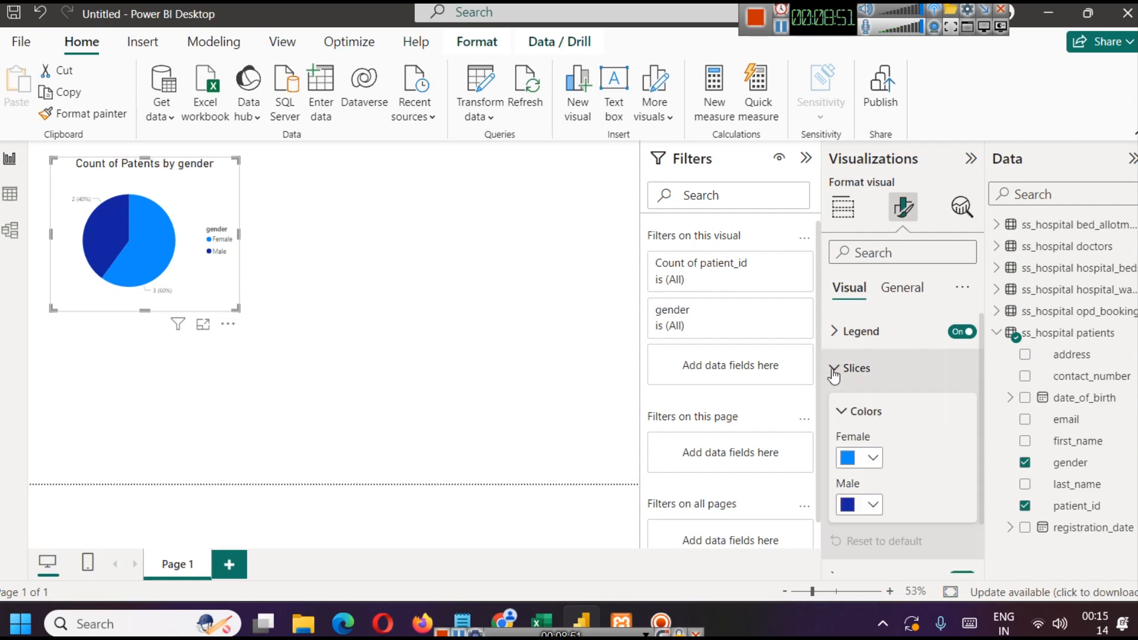
{"action": "left_click", "coordinate": [870, 464]}
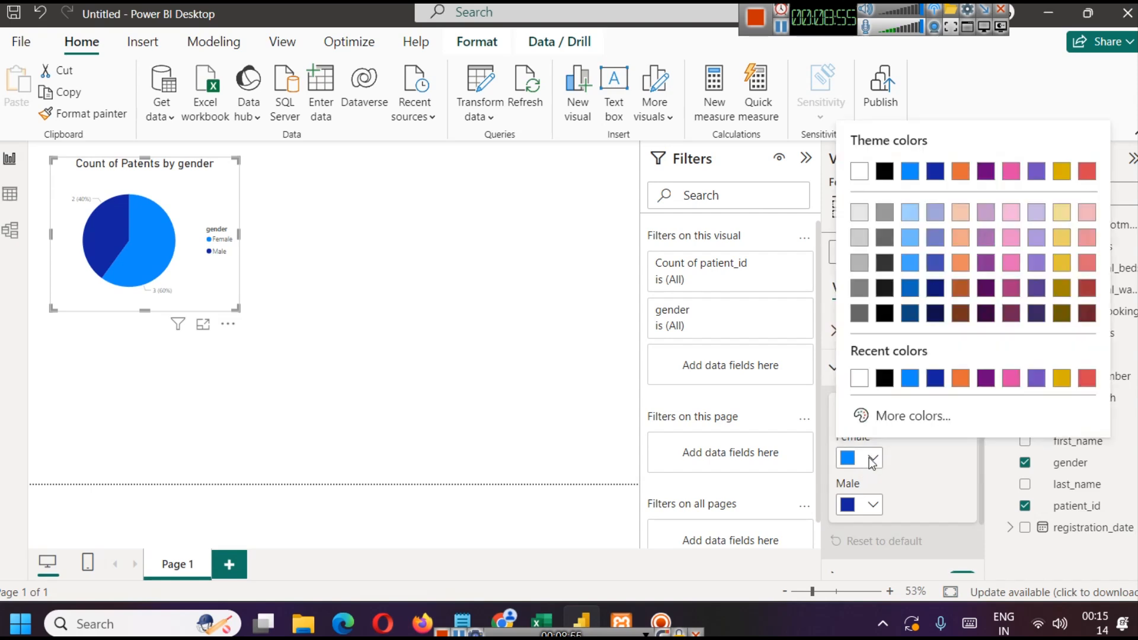
{"action": "left_click", "coordinate": [1035, 288]}
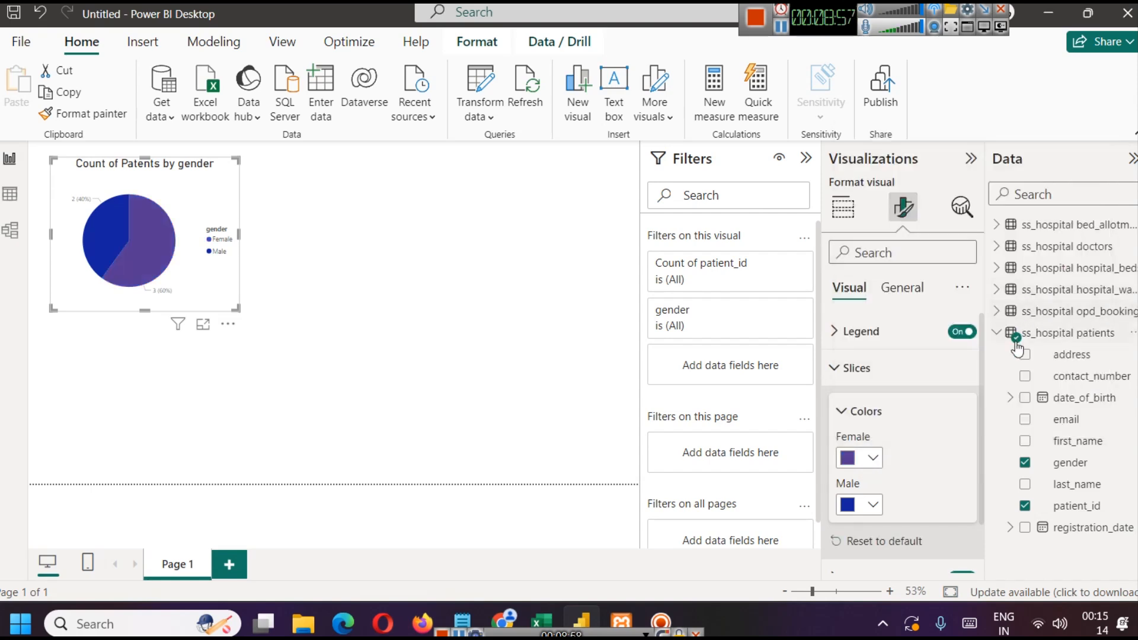
Step: Set the pie chart's Male slice colour to the darker blue theme shade
{"action": "left_click", "coordinate": [869, 505]}
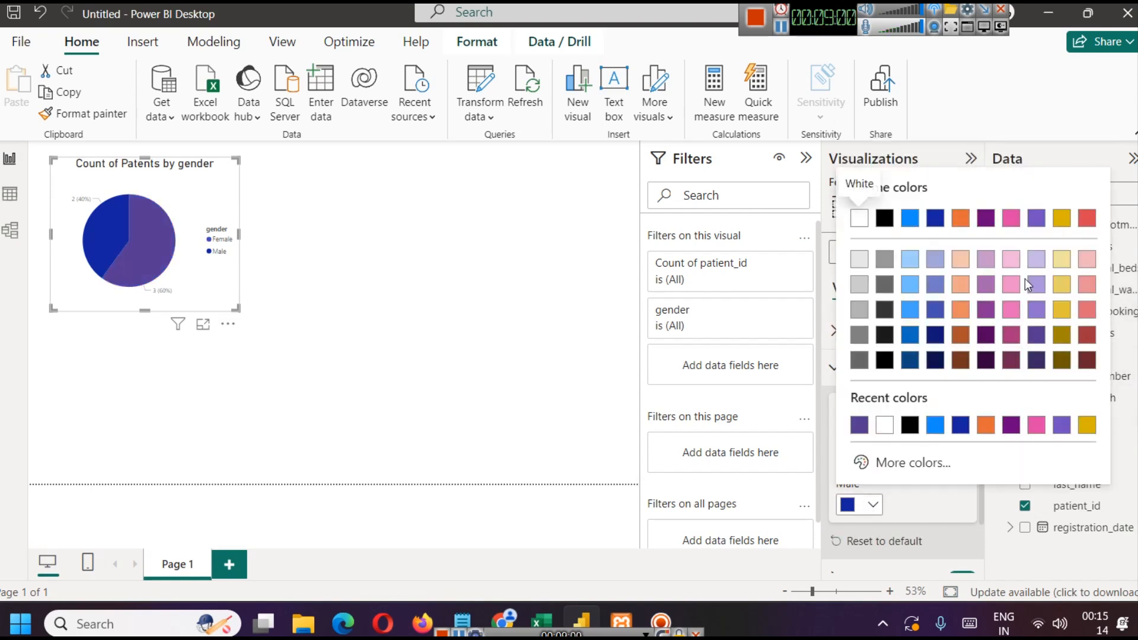
{"action": "left_click", "coordinate": [911, 261]}
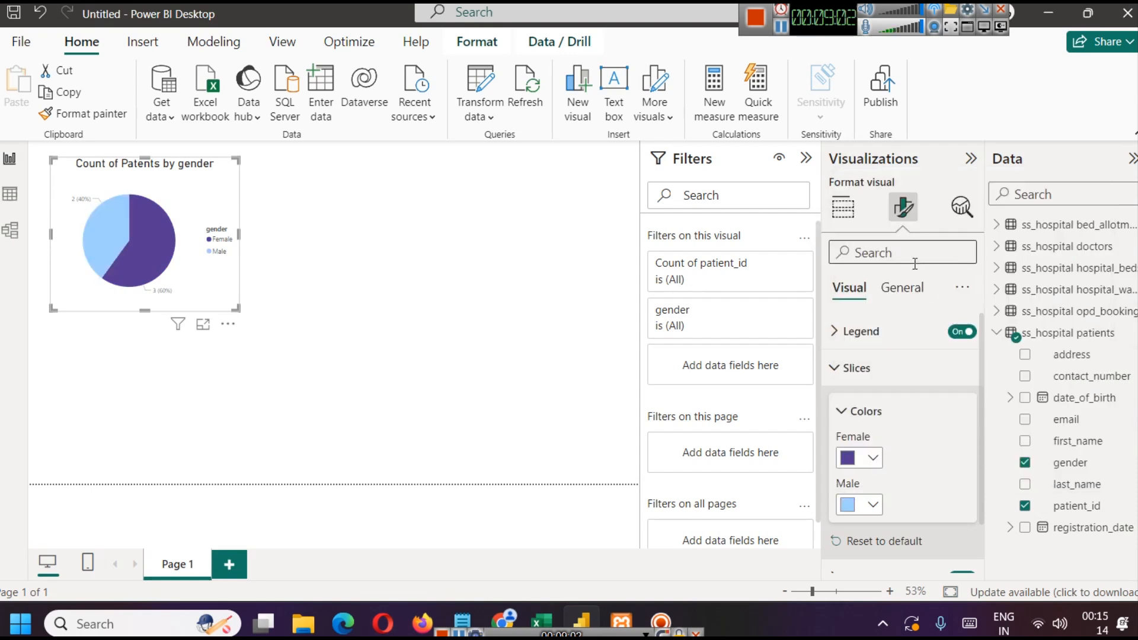
{"action": "left_click", "coordinate": [869, 508]}
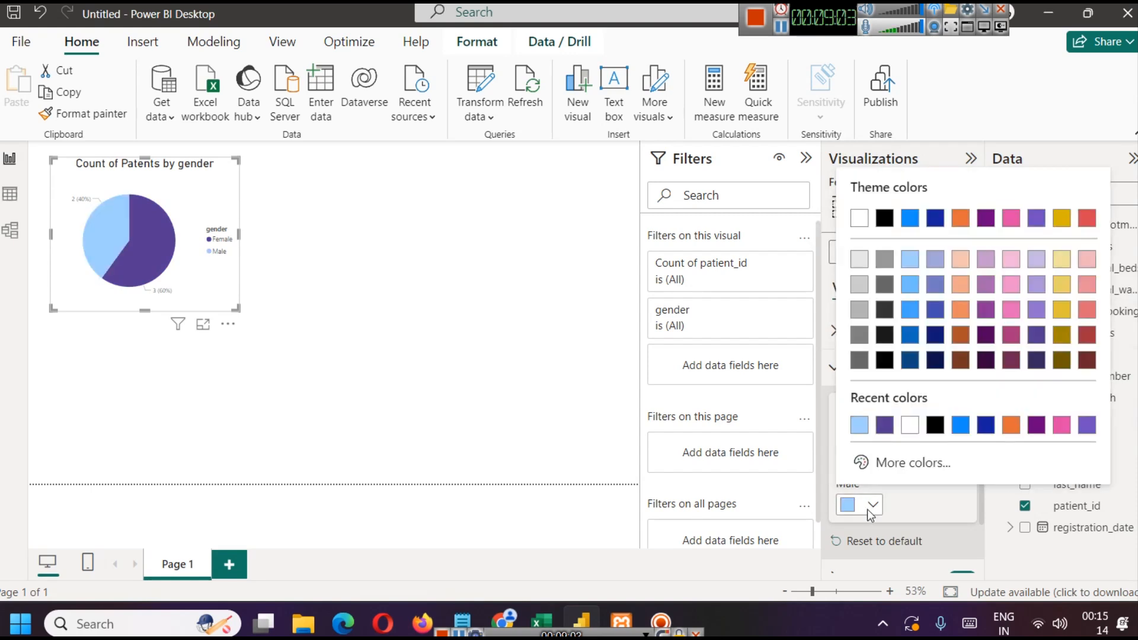
{"action": "left_click", "coordinate": [910, 334]}
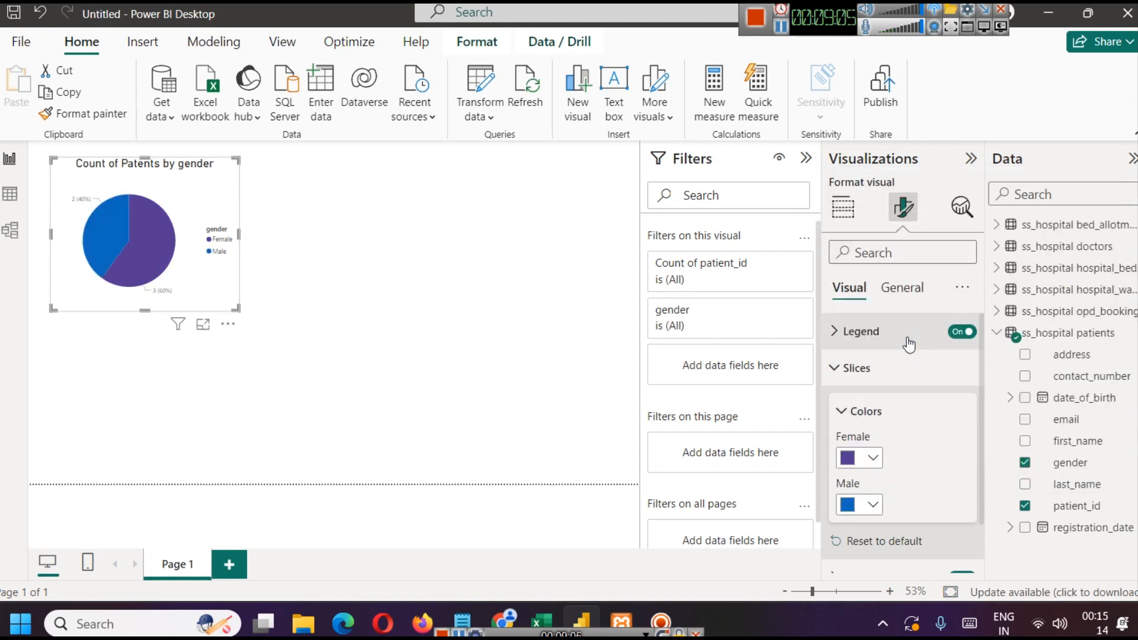
{"action": "left_click", "coordinate": [860, 379]}
Step: Turn on the shadow effect for the pie chart and check the Female slice's tooltip
{"action": "left_click", "coordinate": [902, 288]}
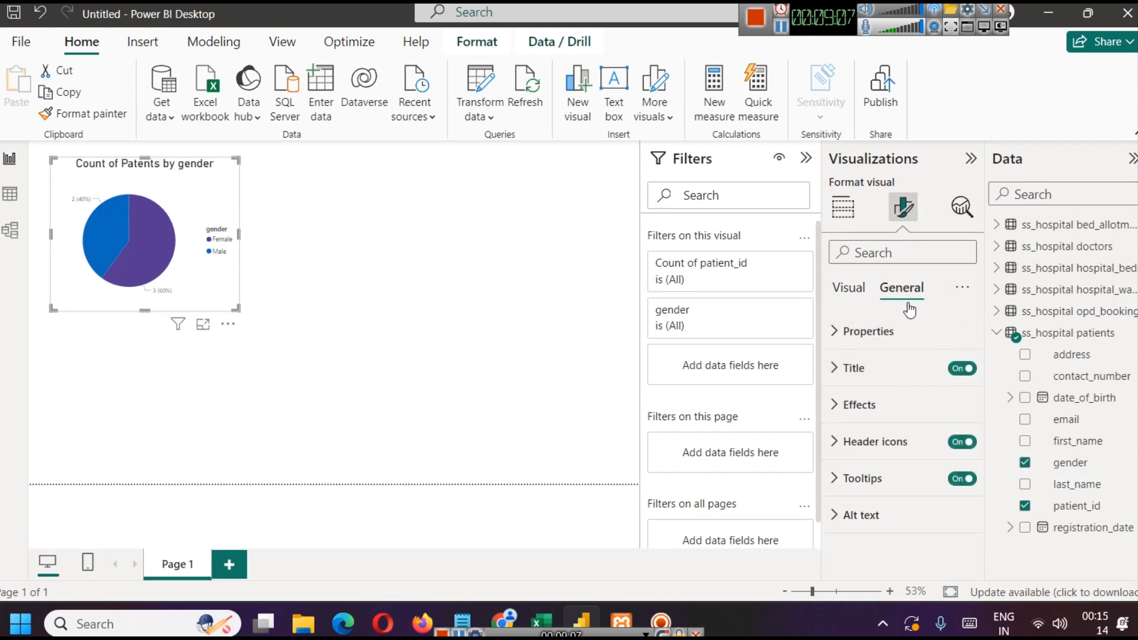
{"action": "left_click", "coordinate": [859, 404]}
{"action": "scroll", "coordinate": [871, 415], "scroll_direction": "down", "scroll_amount": 4}
{"action": "left_click", "coordinate": [955, 460]}
{"action": "left_click", "coordinate": [483, 318]}
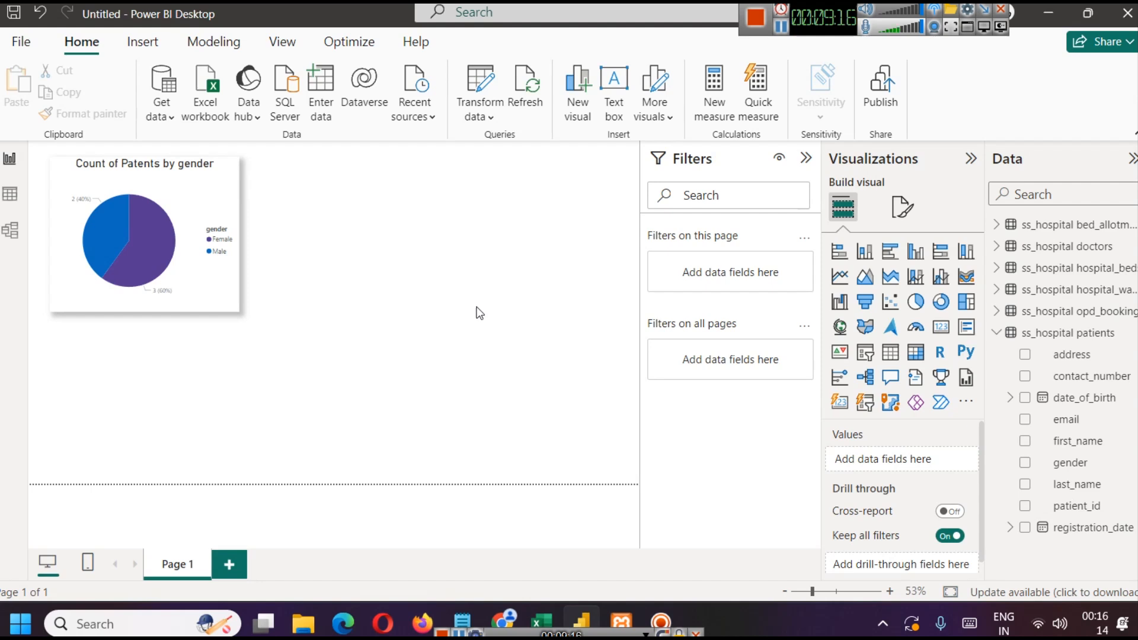
{"action": "mouse_move", "coordinate": [143, 237]}
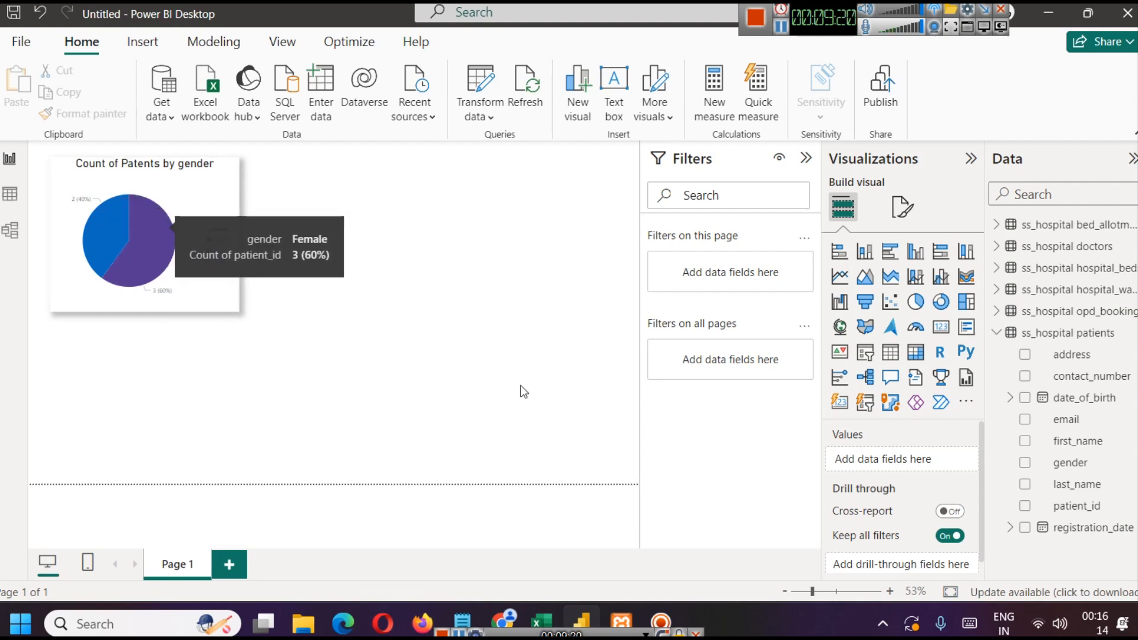
Step: Switch to phpMyAdmin in the browser and review the columns and rows of the opd_booking table
{"action": "key", "text": "alt+Tab"}
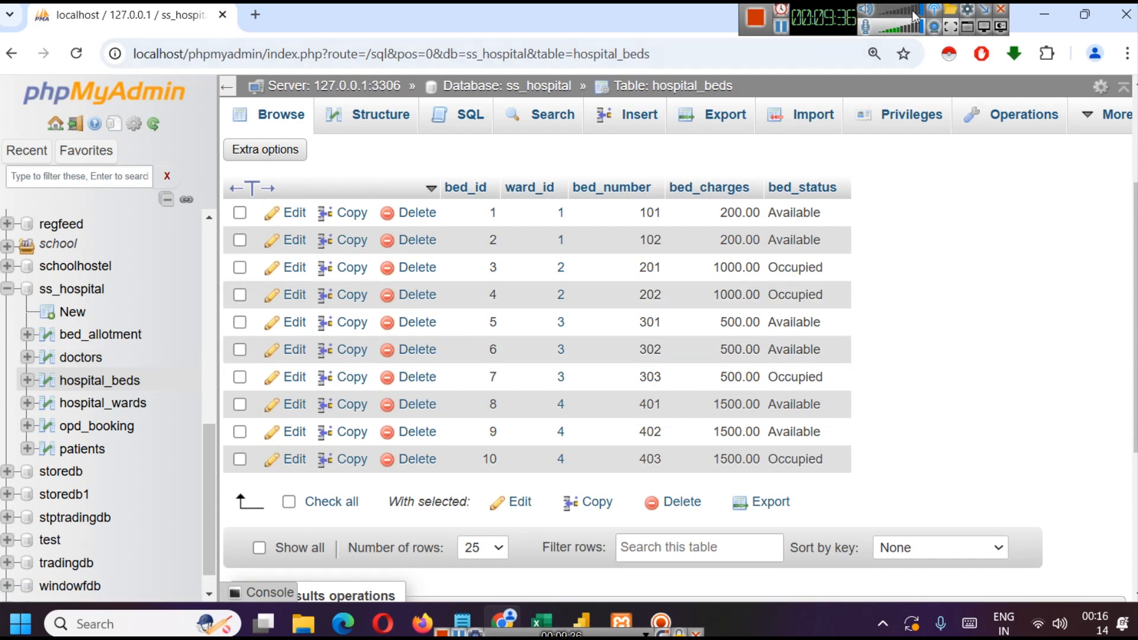
{"action": "left_click", "coordinate": [1047, 22]}
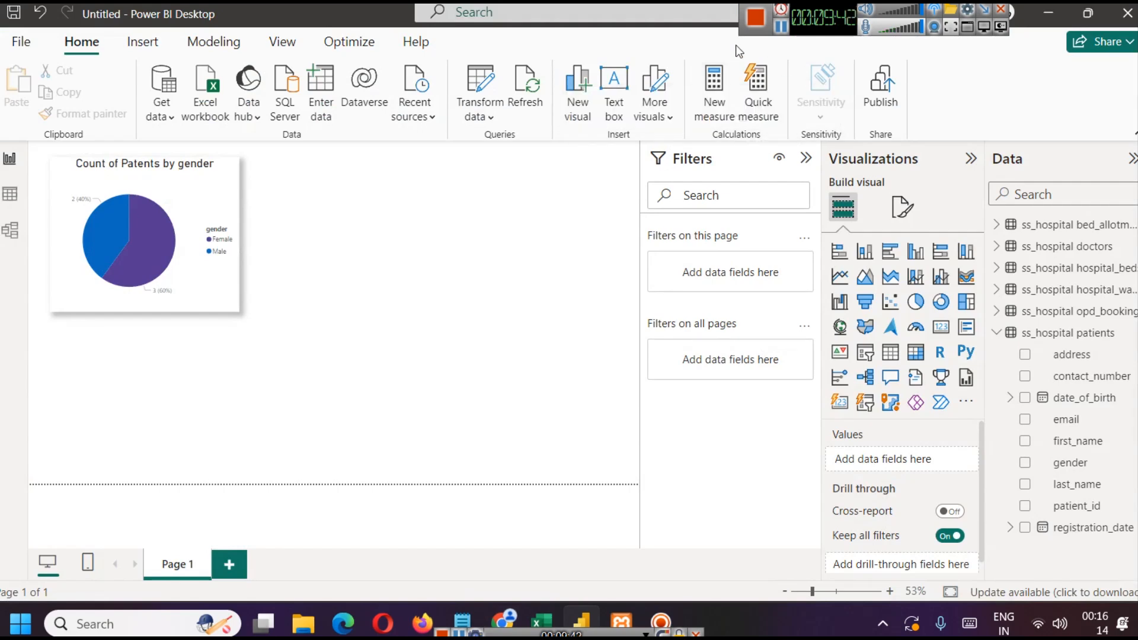
{"action": "left_click", "coordinate": [503, 621]}
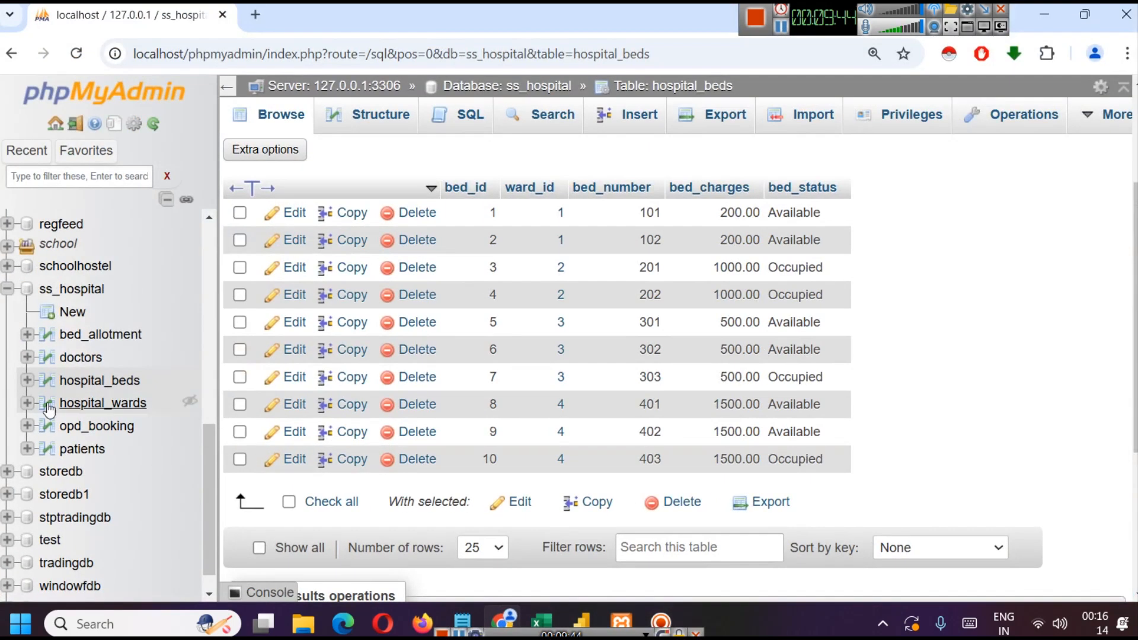
{"action": "left_click", "coordinate": [97, 432]}
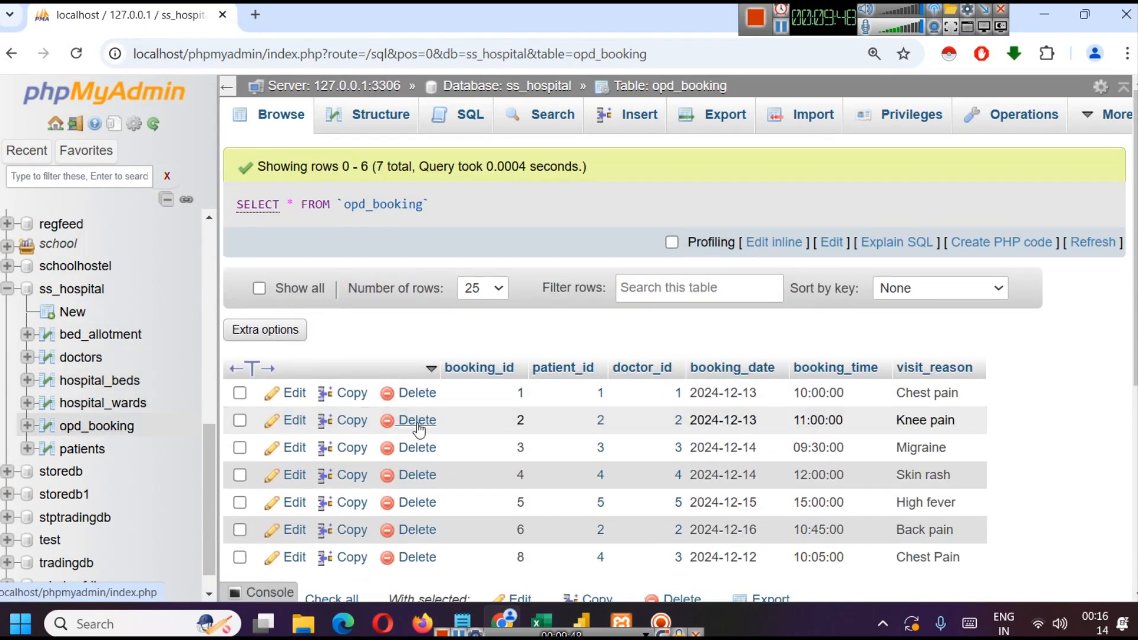
{"action": "scroll", "coordinate": [797, 441], "scroll_direction": "down", "scroll_amount": 1}
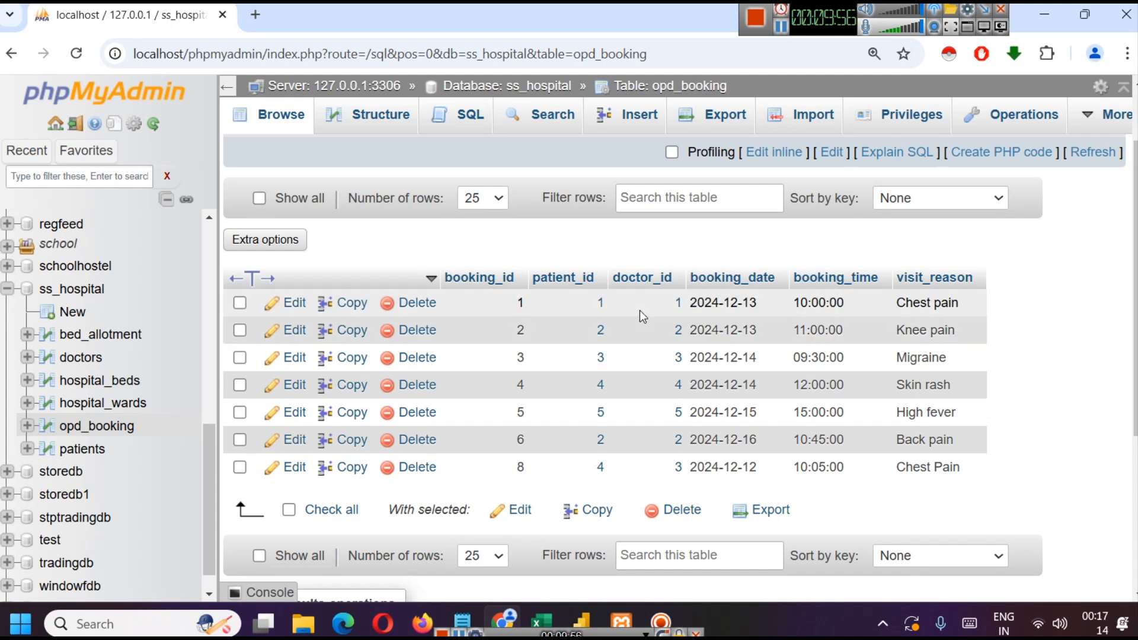
Step: Switch back to Power BI Desktop and add an empty table visual beside the pie chart, matching its height
{"action": "left_click", "coordinate": [588, 610]}
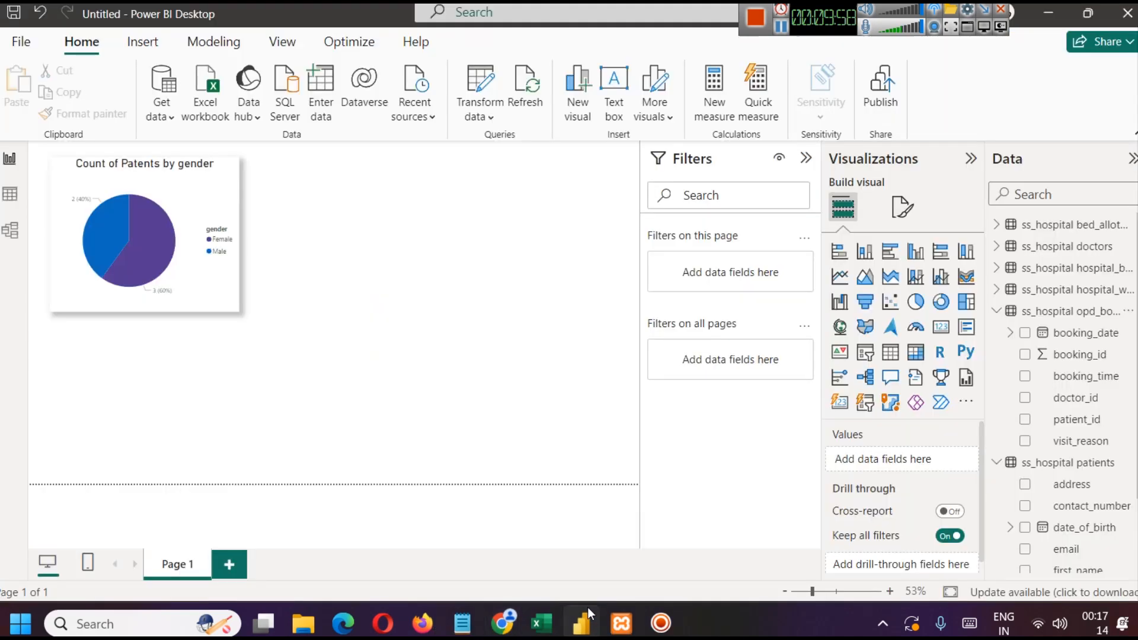
{"action": "left_click", "coordinate": [890, 352]}
{"action": "left_click_drag", "start_coordinate": [203, 365], "coordinate": [541, 238]}
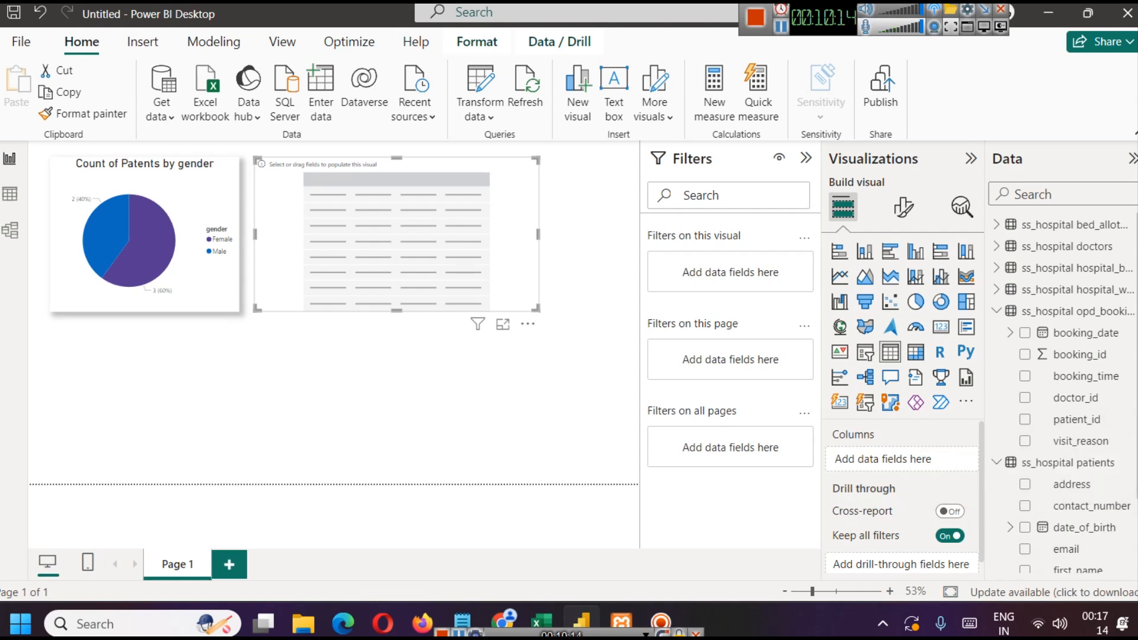
Step: Look through the patients table's fields for the first_name and last_name columns
{"action": "scroll", "coordinate": [1095, 499], "scroll_direction": "down", "scroll_amount": 2}
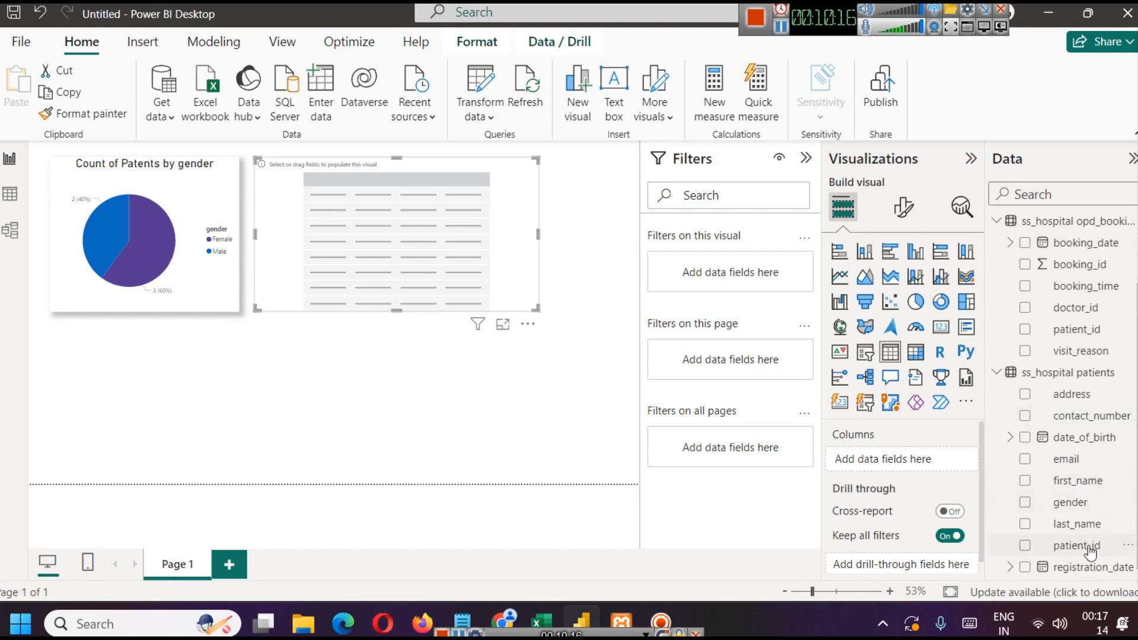
{"action": "scroll", "coordinate": [1084, 527], "scroll_direction": "down", "scroll_amount": 1}
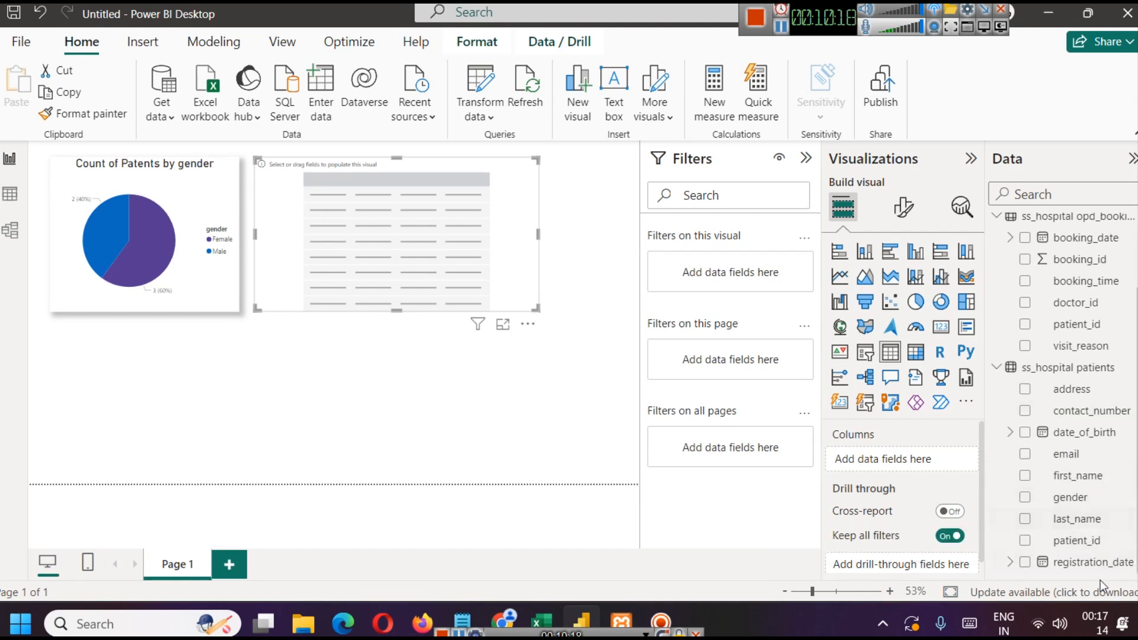
{"action": "left_click", "coordinate": [1077, 476]}
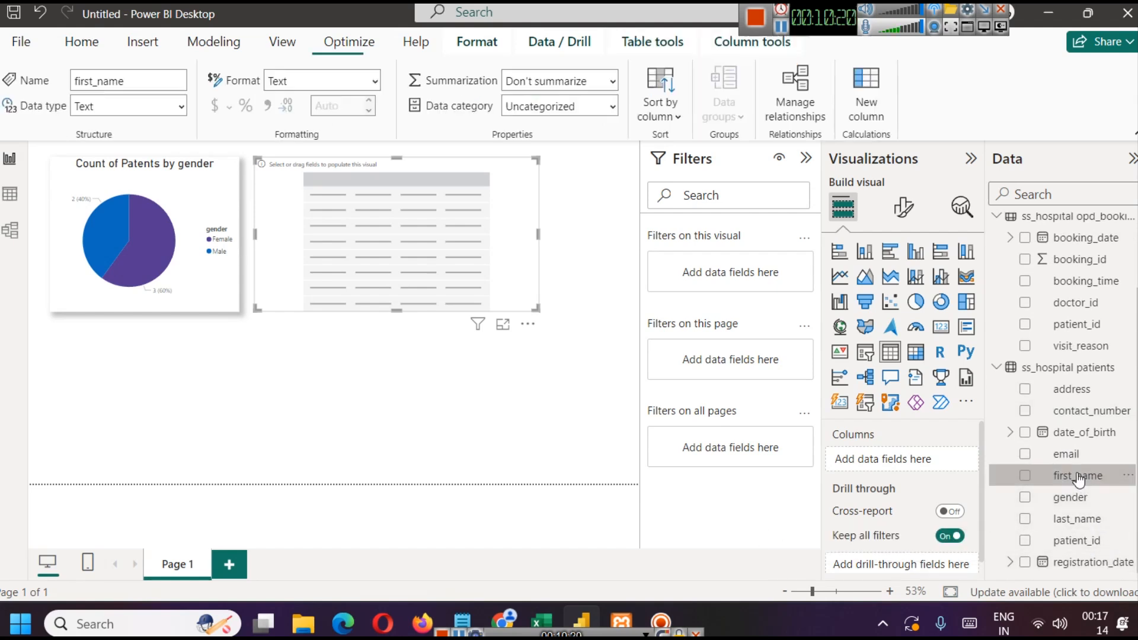
{"action": "left_click", "coordinate": [1080, 521]}
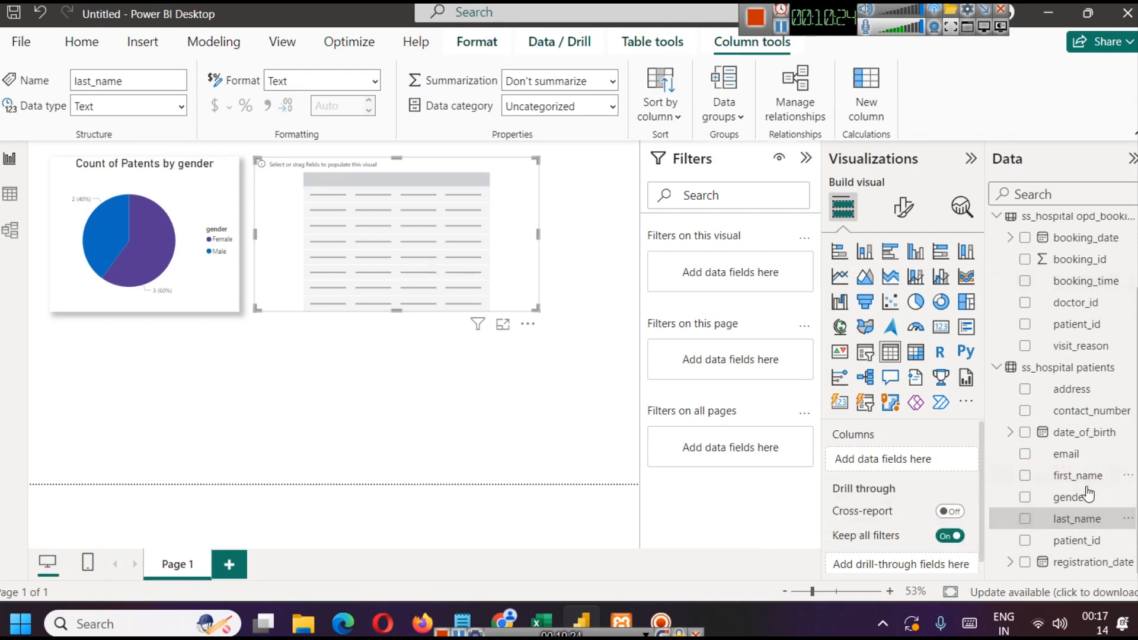
{"action": "left_click", "coordinate": [561, 410]}
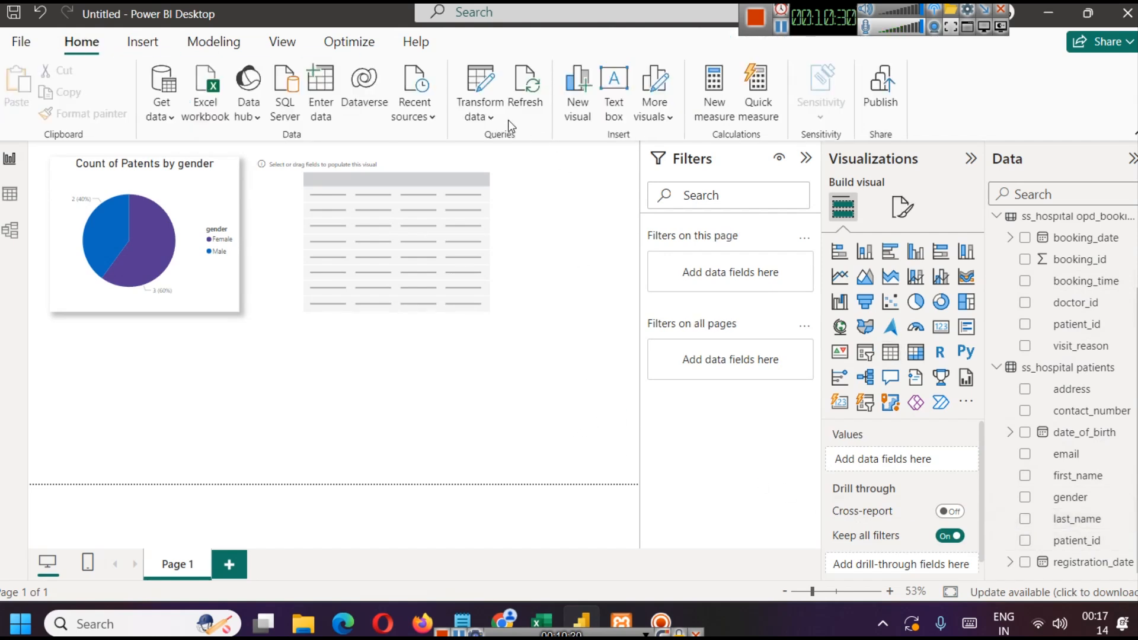
Step: Open the Power Query Editor and display the ss_hospital patients query
{"action": "left_click", "coordinate": [481, 83]}
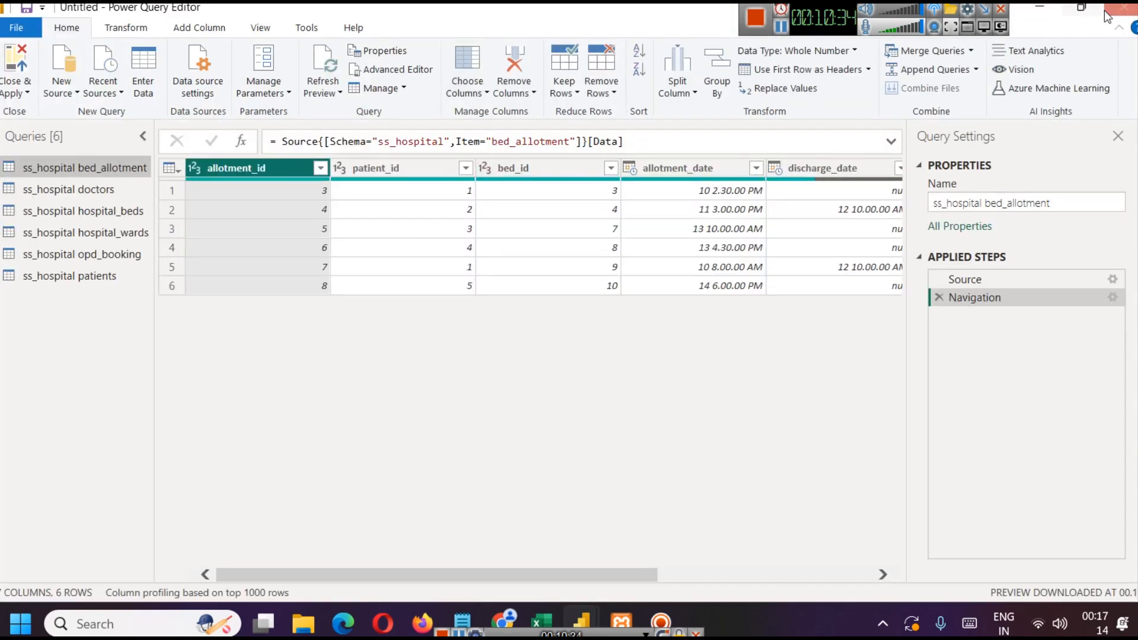
{"action": "left_click", "coordinate": [1106, 11]}
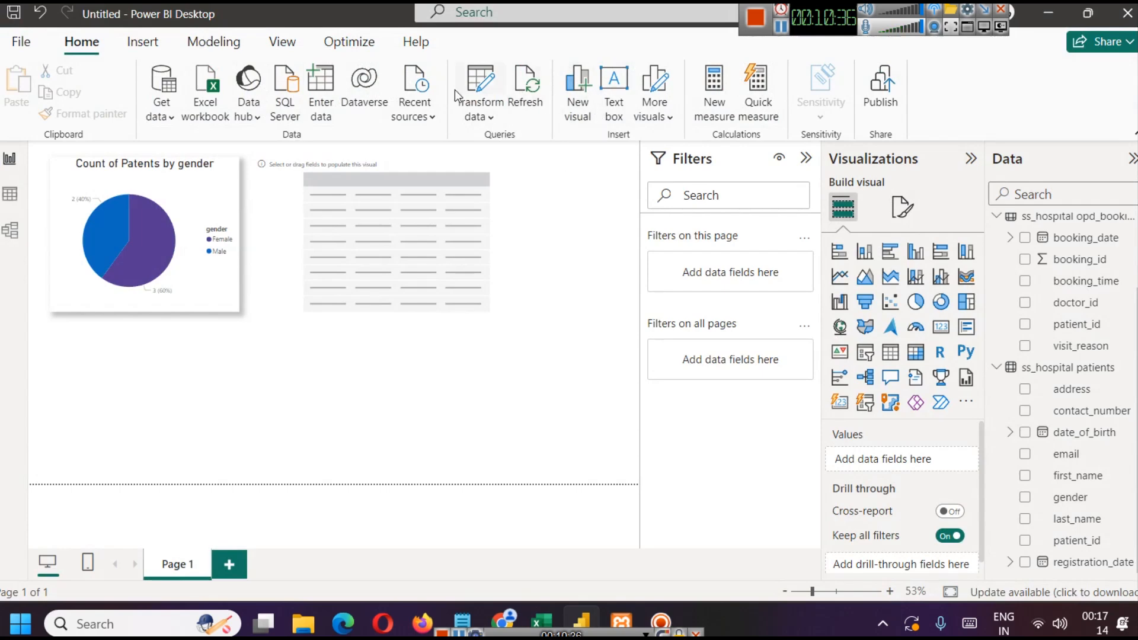
{"action": "left_click", "coordinate": [473, 85]}
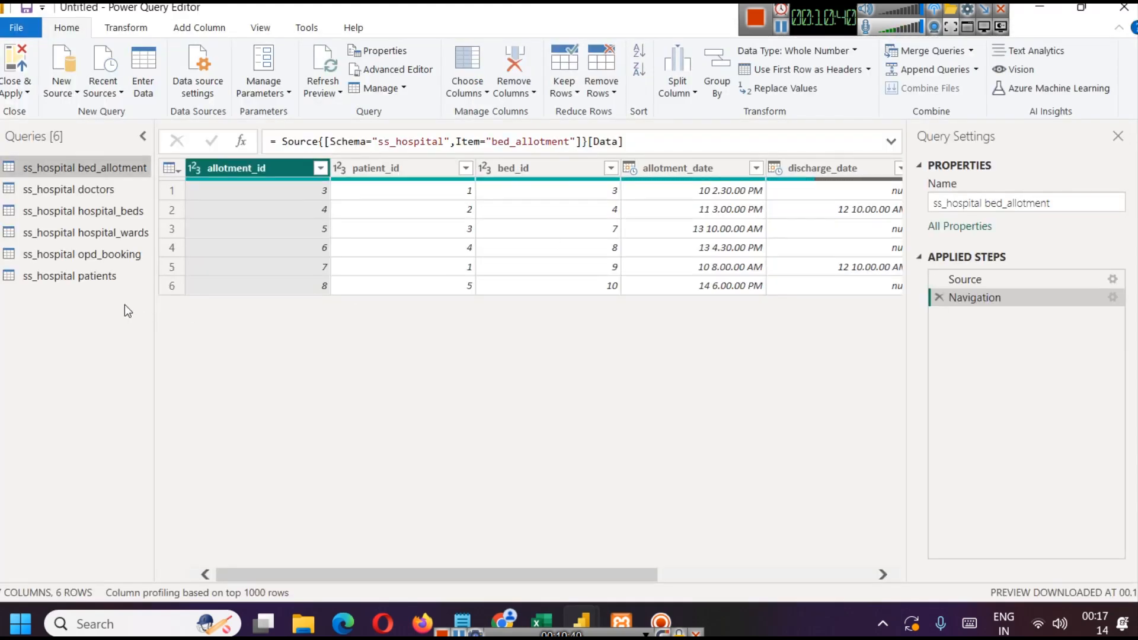
{"action": "left_click", "coordinate": [83, 278]}
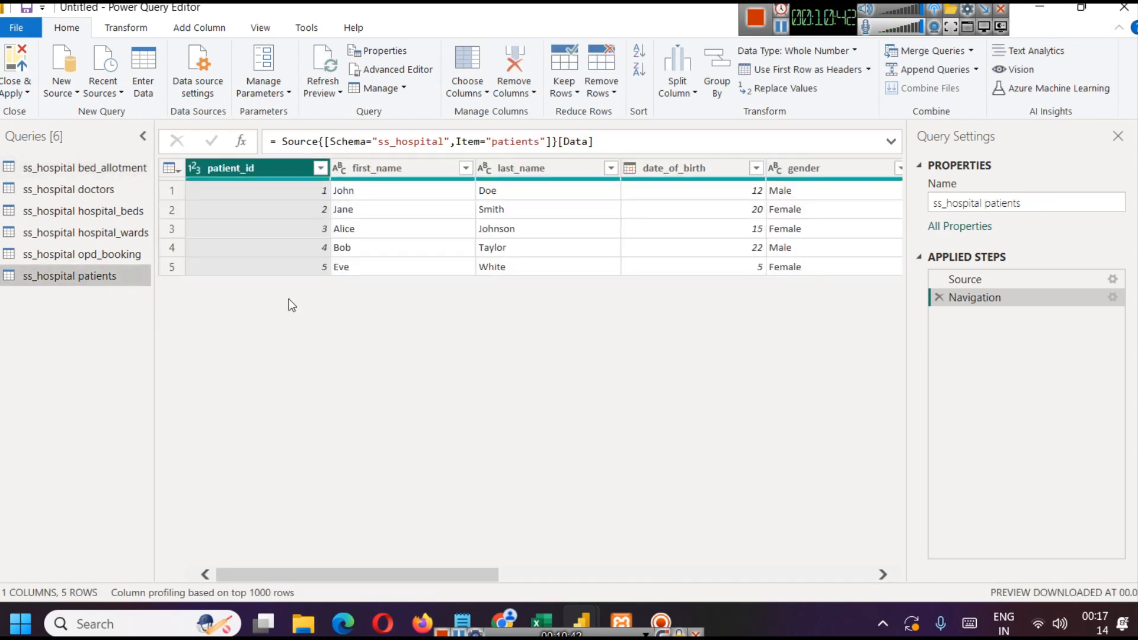
Step: Merge the patients query's first_name and last_name columns with a space separator into a column named Full Name
{"action": "left_click", "coordinate": [389, 166]}
{"action": "left_click", "coordinate": [485, 167]}
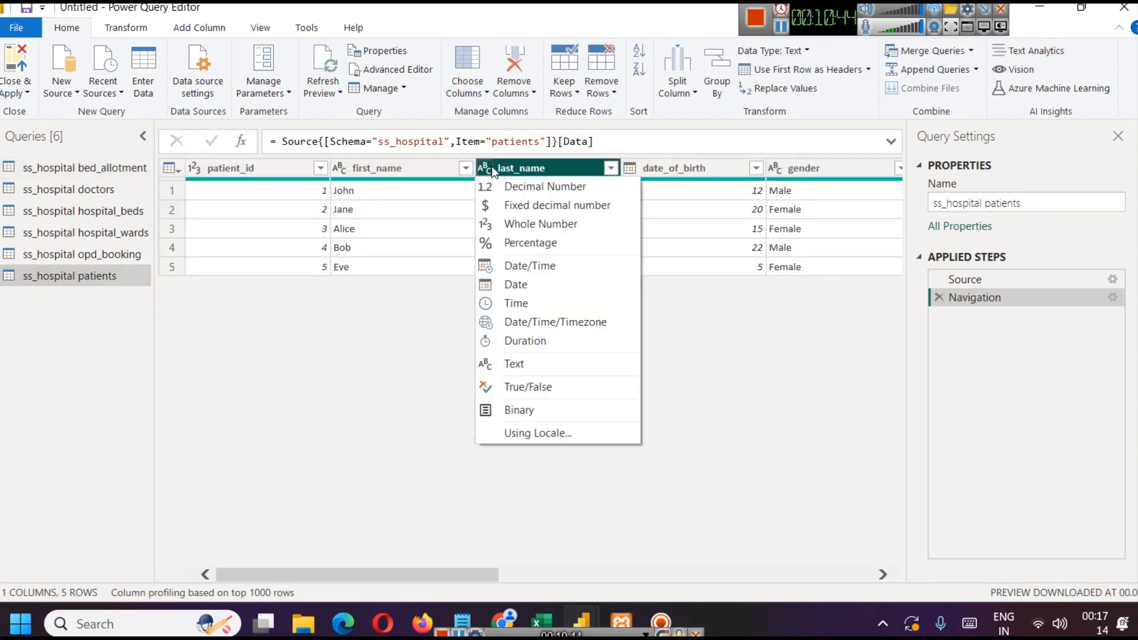
{"action": "left_click", "coordinate": [401, 312]}
{"action": "left_click", "coordinate": [393, 169]}
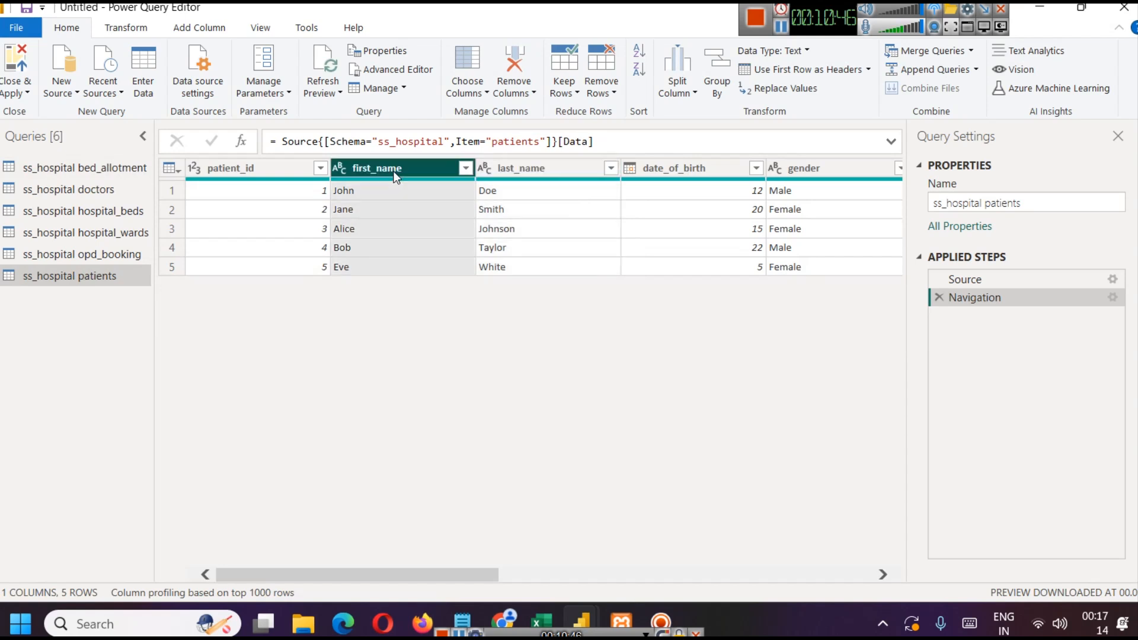
{"action": "left_click", "coordinate": [511, 167], "text": "ctrl"}
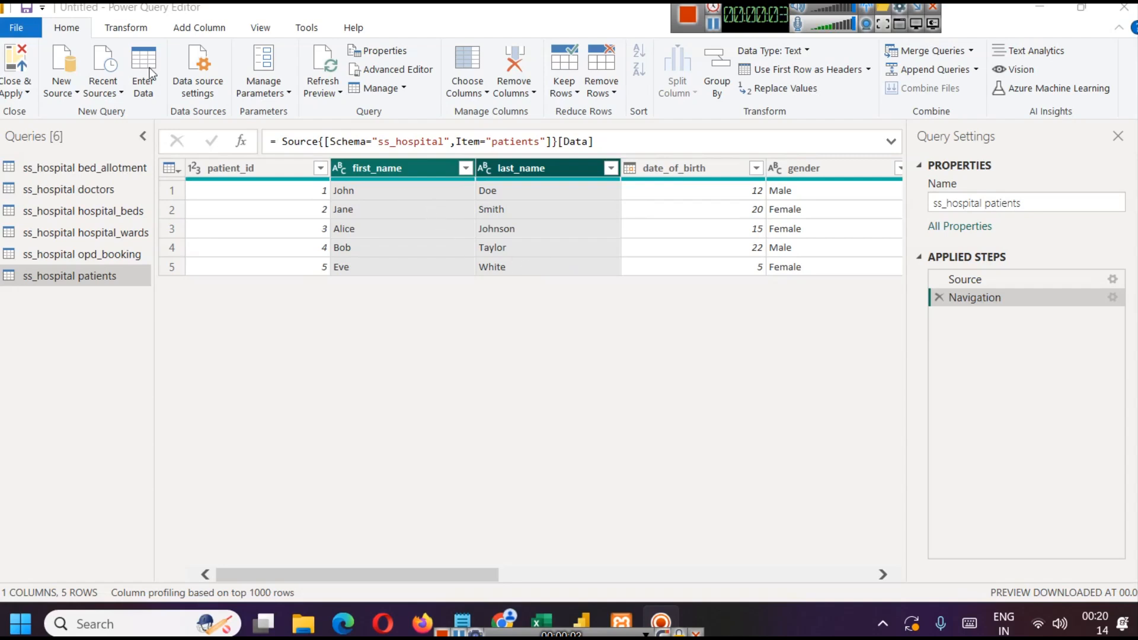
{"action": "left_click", "coordinate": [129, 29]}
{"action": "left_click", "coordinate": [132, 30]}
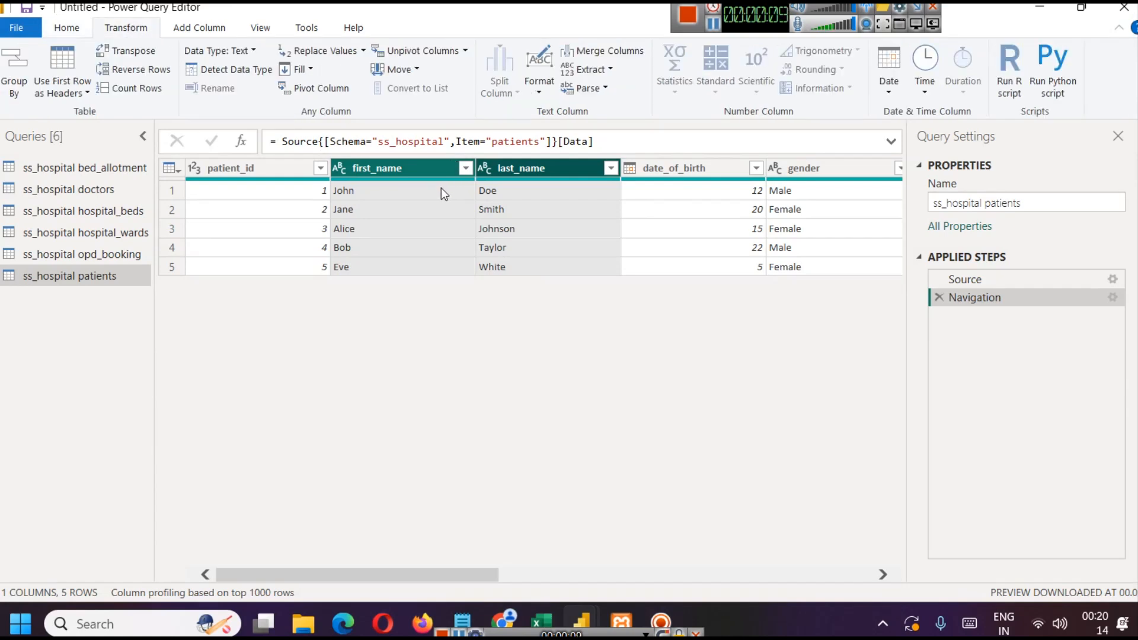
{"action": "left_click", "coordinate": [609, 53]}
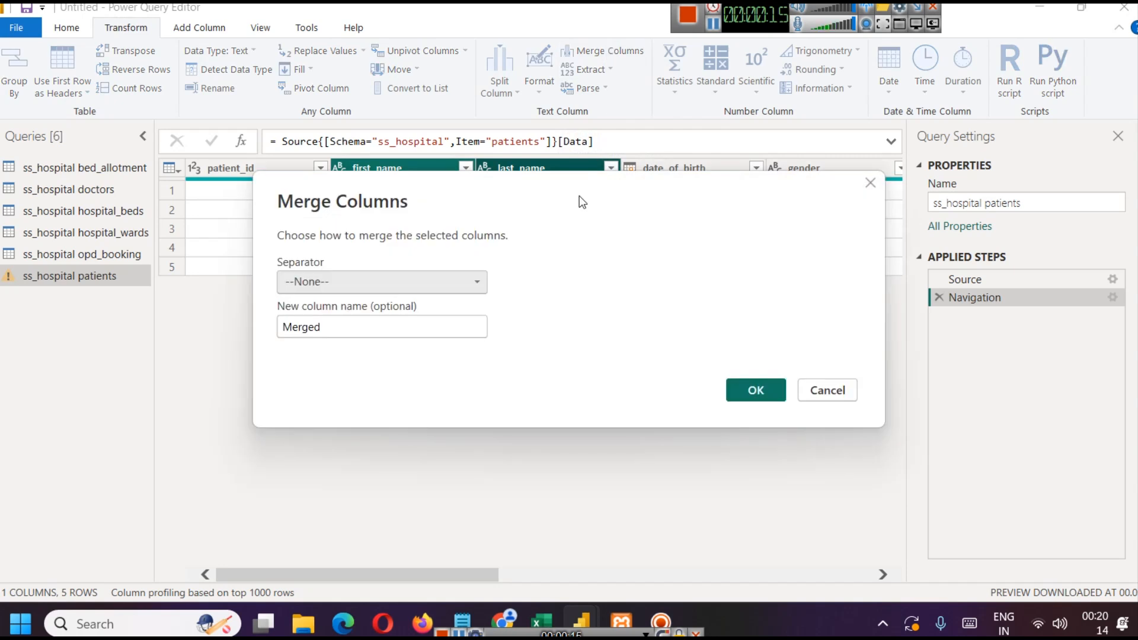
{"action": "left_click_drag", "start_coordinate": [580, 196], "coordinate": [729, 256]}
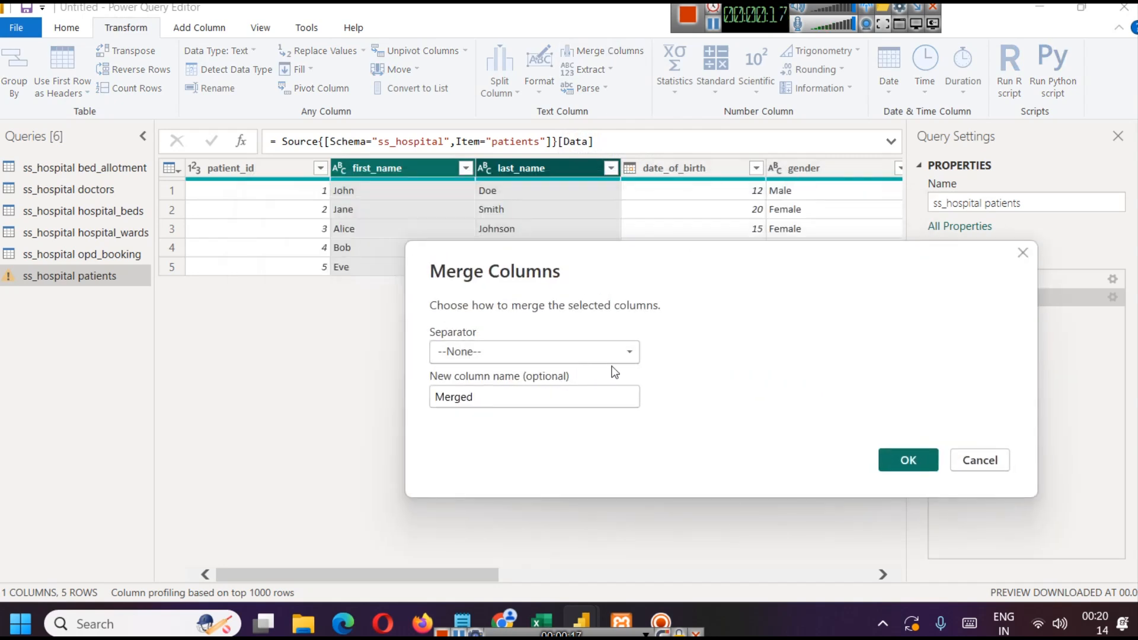
{"action": "left_click_drag", "start_coordinate": [620, 268], "coordinate": [616, 288]}
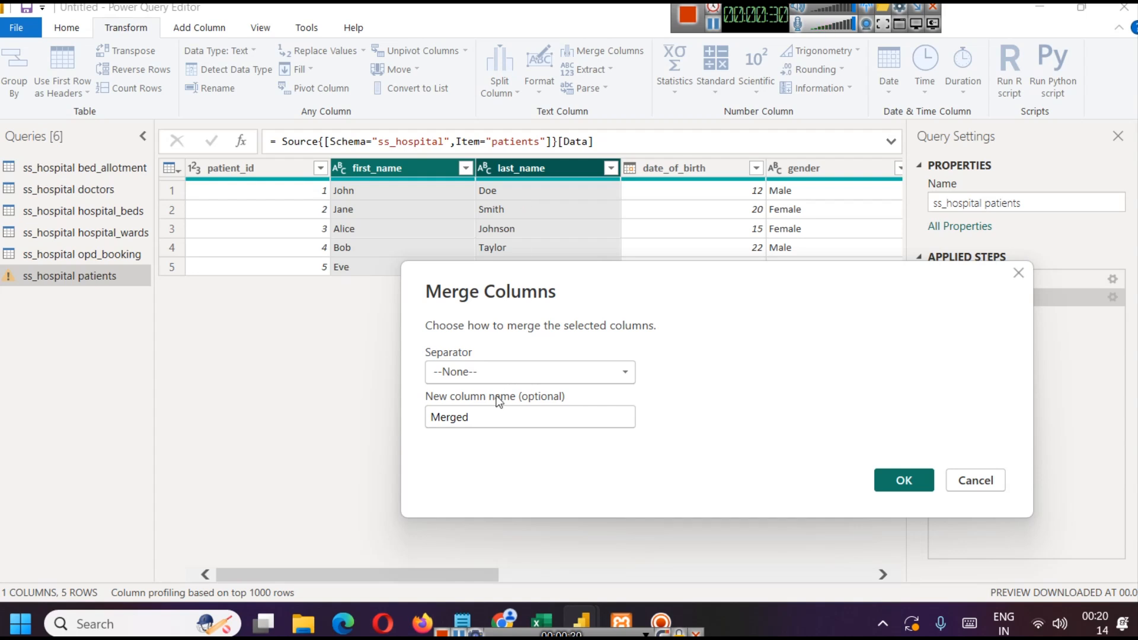
{"action": "left_click", "coordinate": [510, 371]}
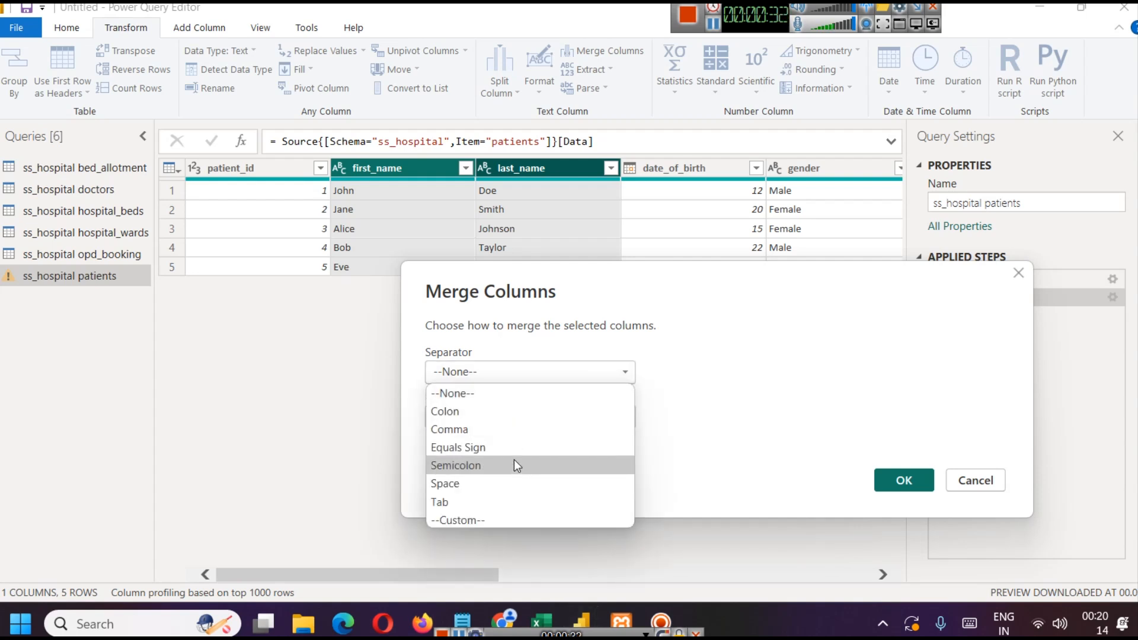
{"action": "left_click", "coordinate": [503, 487]}
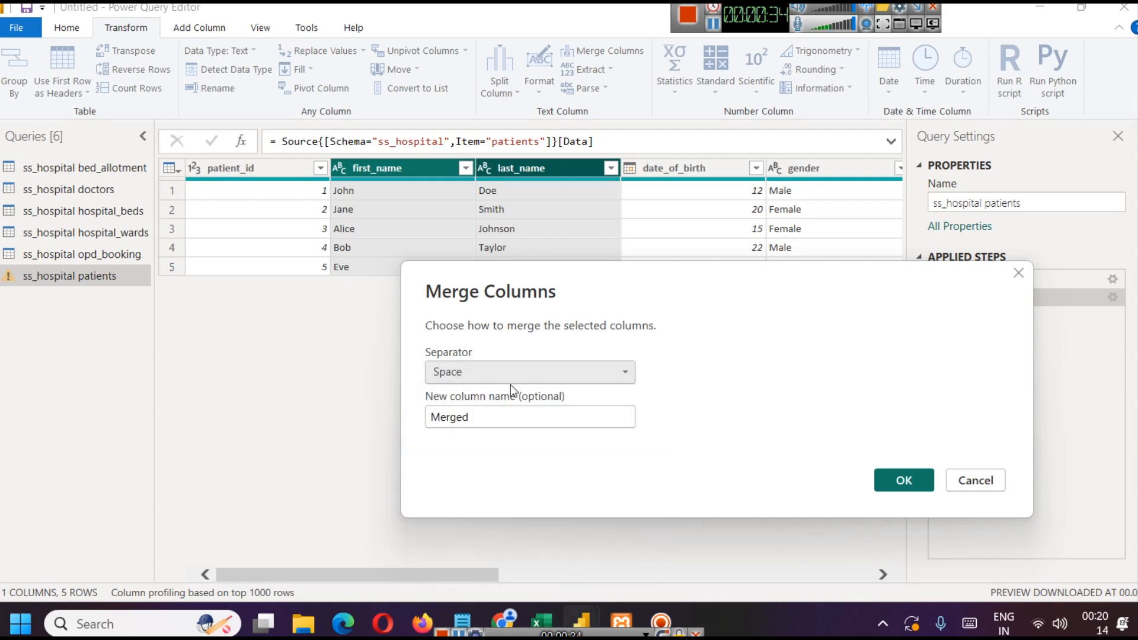
{"action": "left_click_drag", "start_coordinate": [428, 417], "coordinate": [484, 422]}
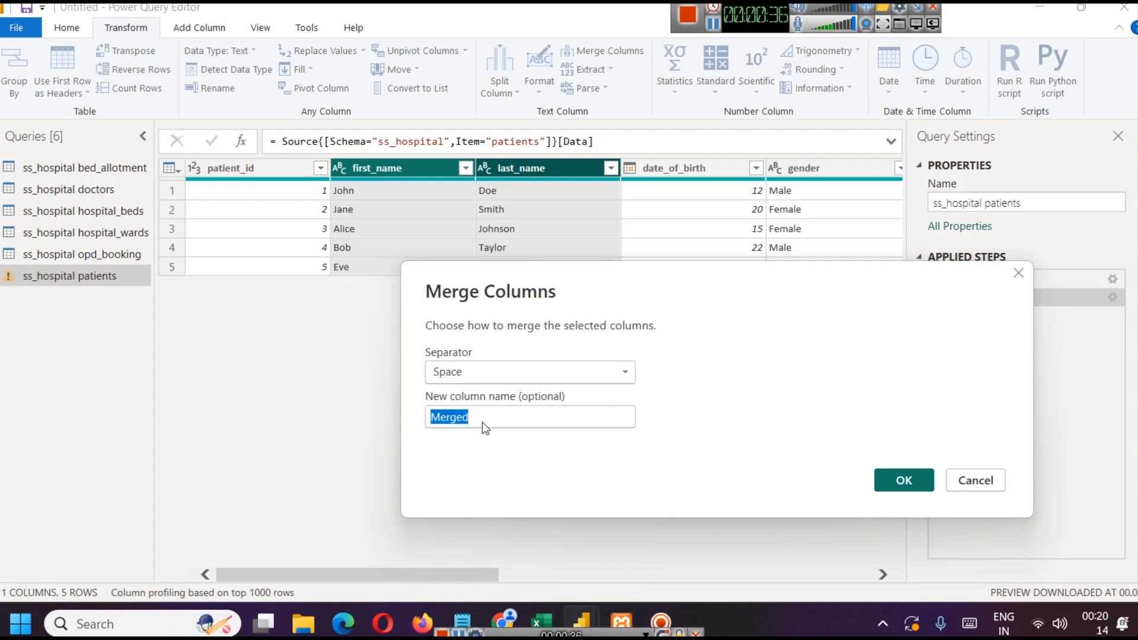
{"action": "type", "text": "Full Name"}
{"action": "left_click", "coordinate": [903, 478]}
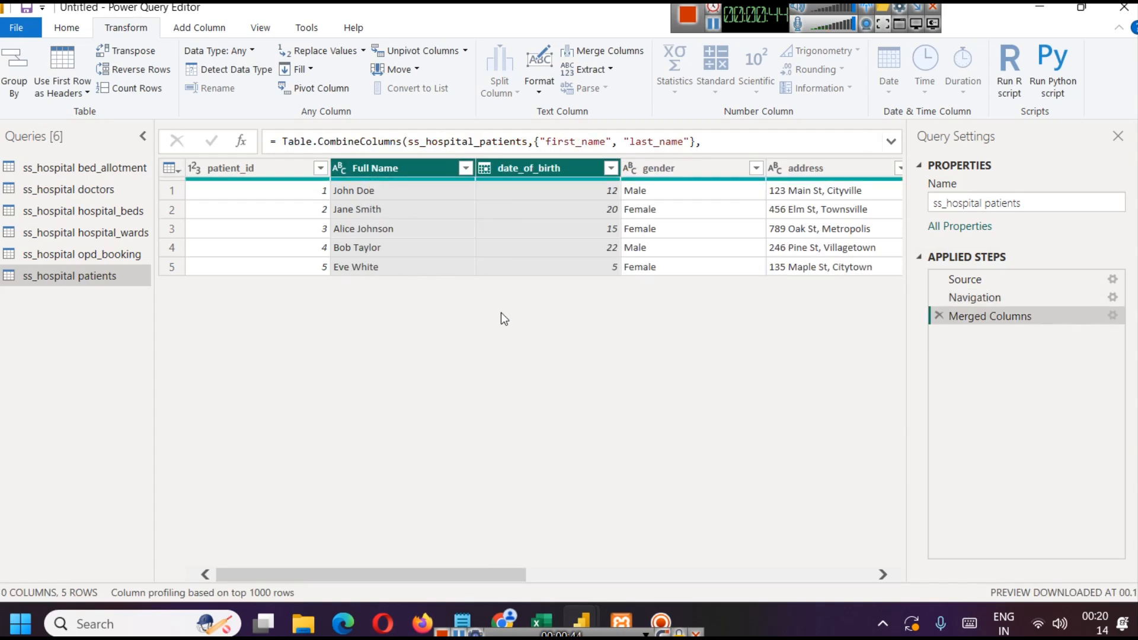
Step: Apply the merged patients column to the data model and close the Power Query Editor
{"action": "left_click", "coordinate": [386, 170]}
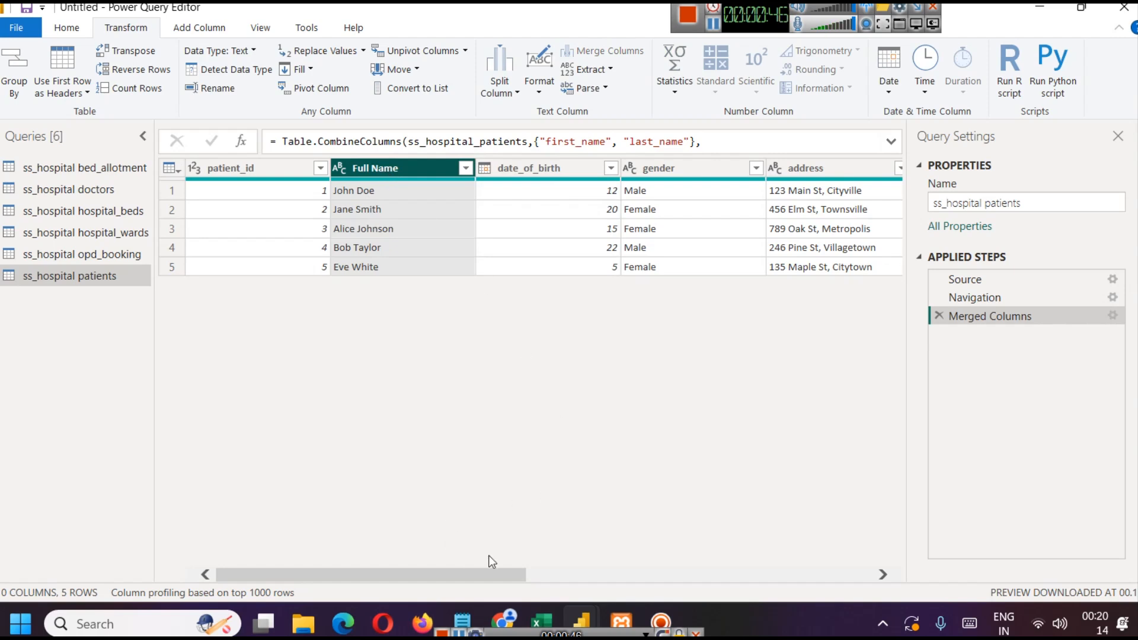
{"action": "left_click_drag", "start_coordinate": [445, 570], "coordinate": [292, 570]}
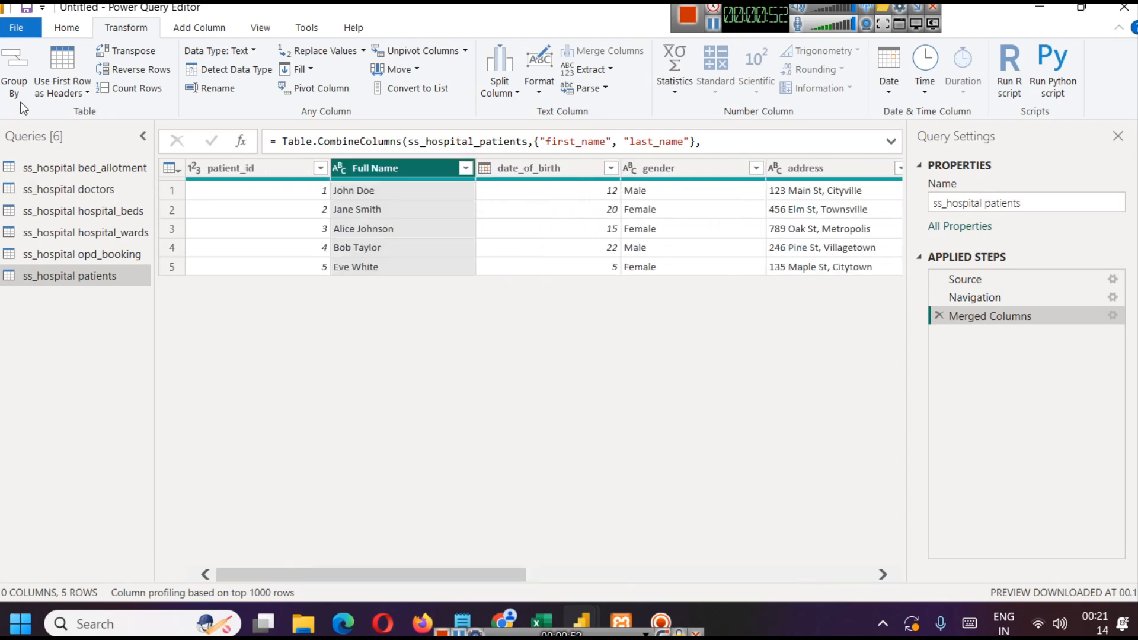
{"action": "left_click", "coordinate": [66, 28]}
{"action": "left_click", "coordinate": [6, 93]}
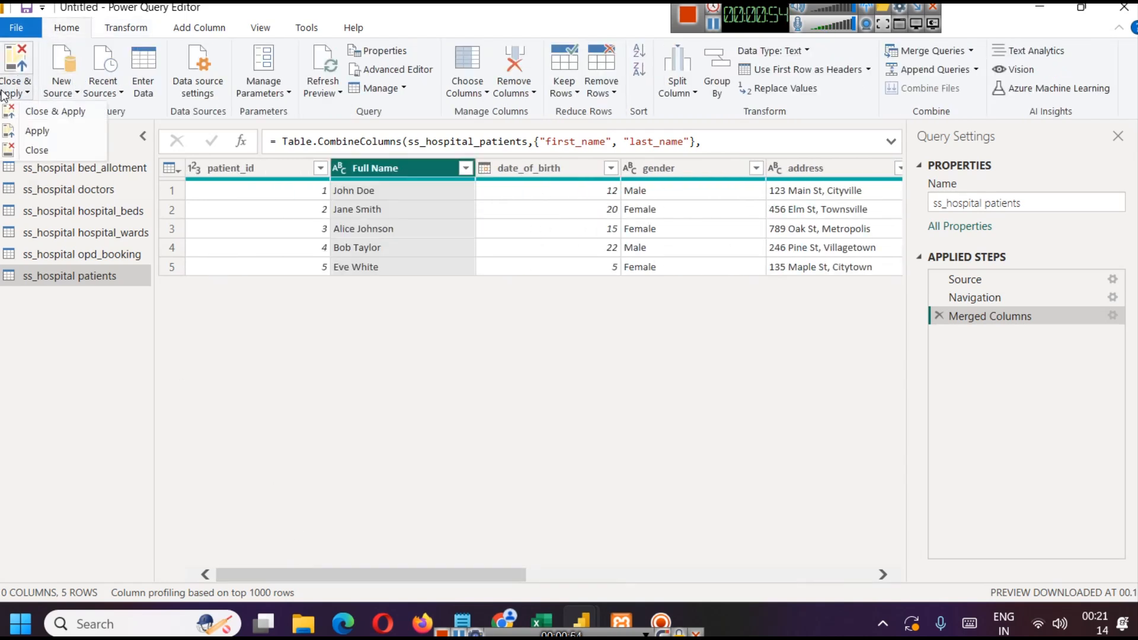
{"action": "left_click", "coordinate": [43, 113]}
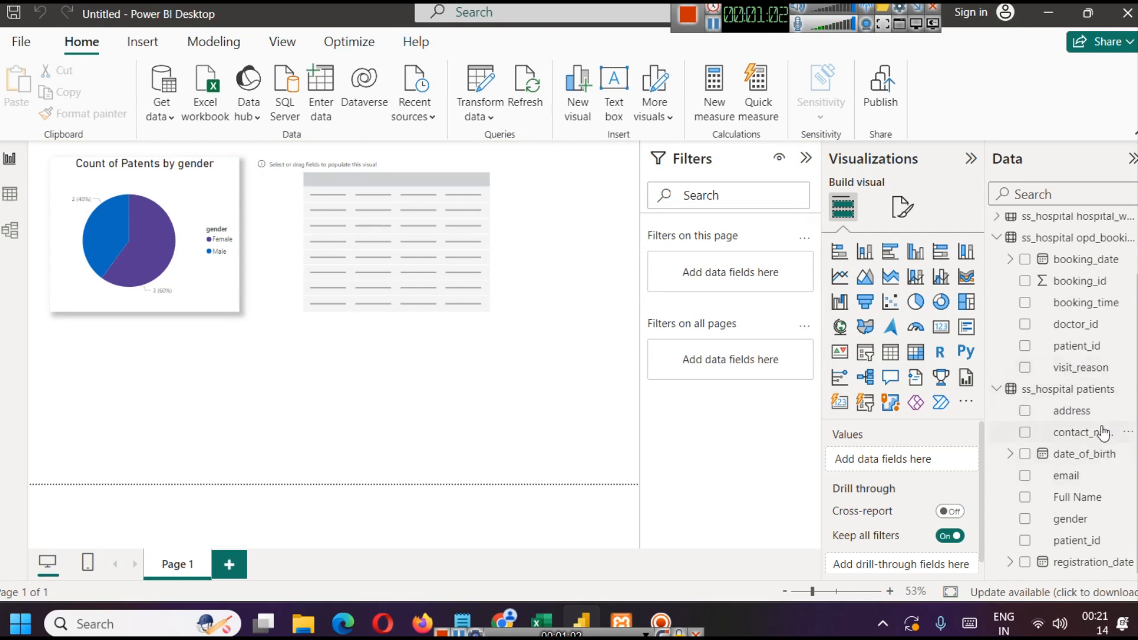
Step: Expand the doctors table's fields, then reopen the Power Query Editor on the ss_hospital doctors query
{"action": "scroll", "coordinate": [1102, 432], "scroll_direction": "up", "scroll_amount": 2}
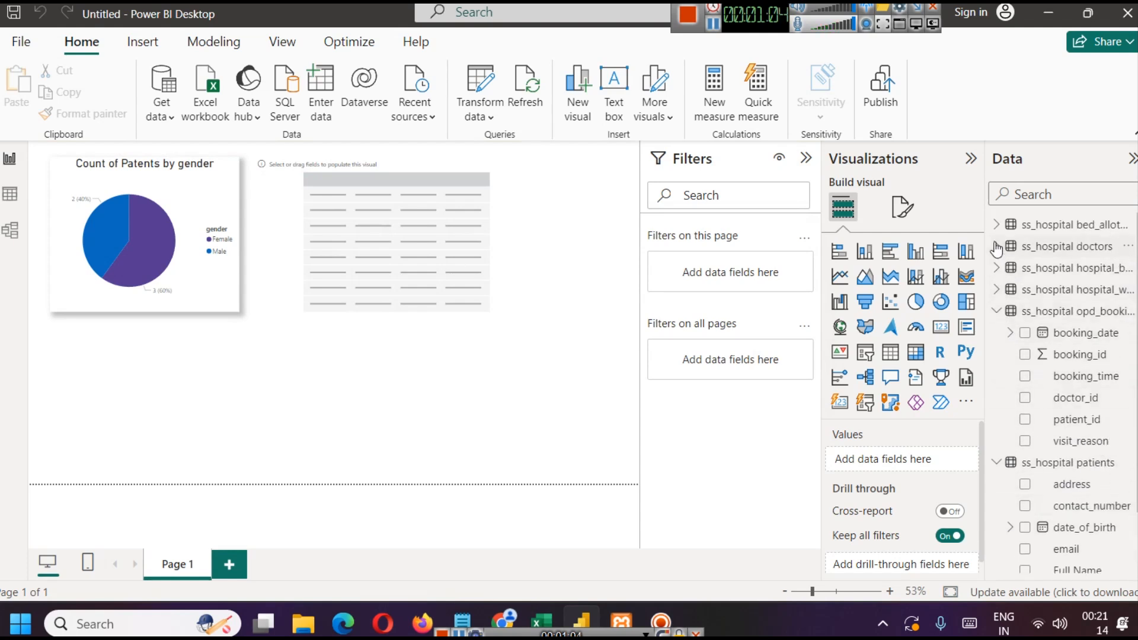
{"action": "left_click", "coordinate": [998, 247]}
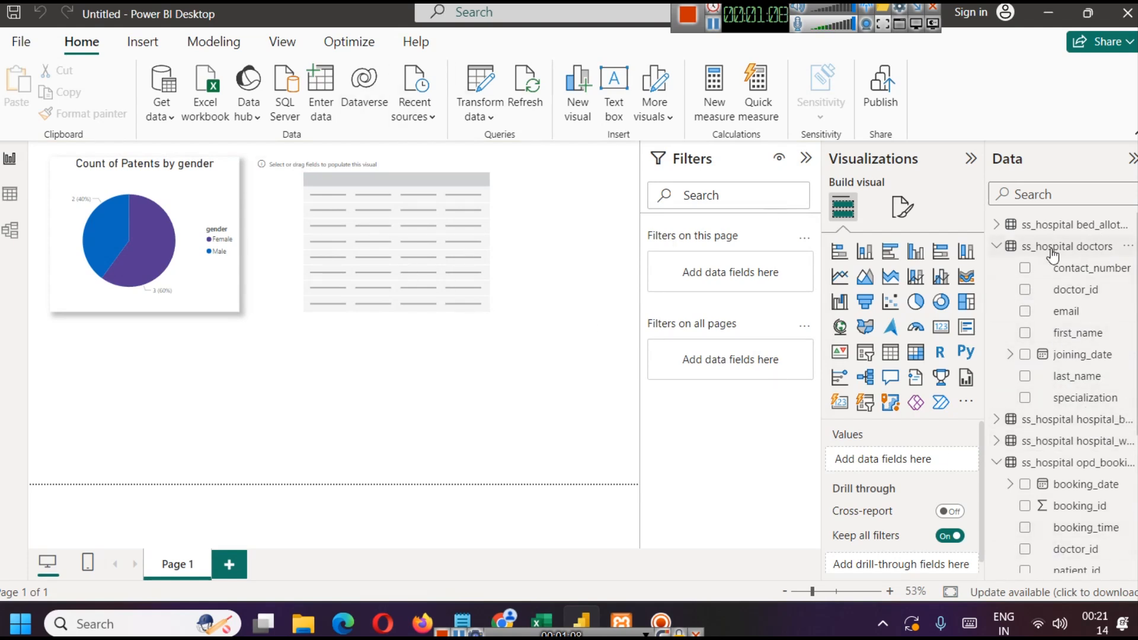
{"action": "left_click", "coordinate": [479, 87]}
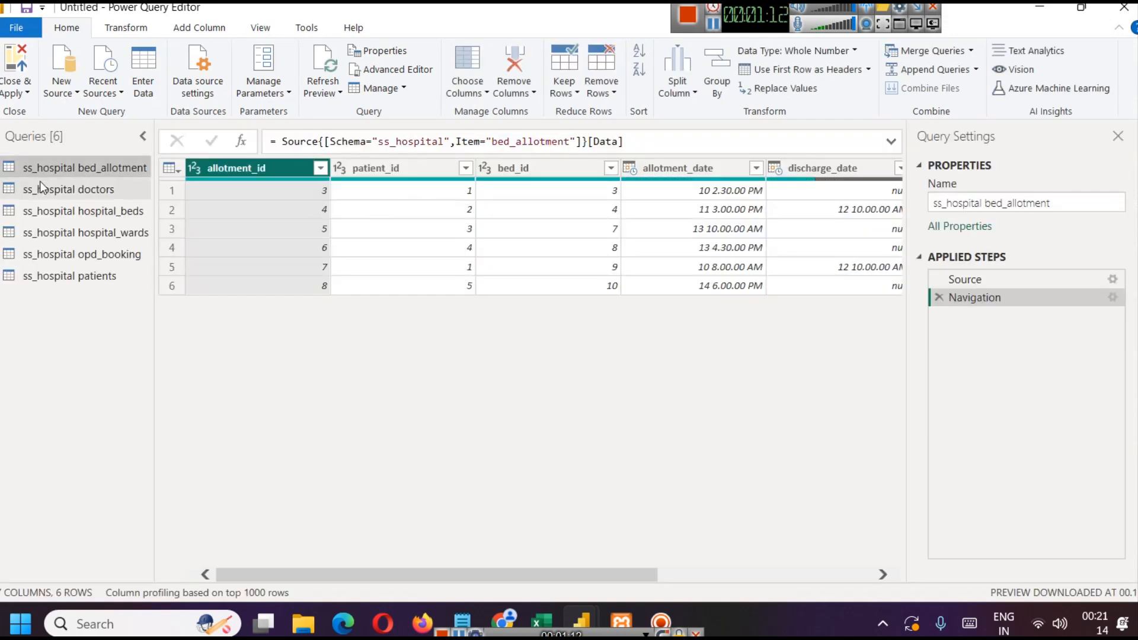
{"action": "left_click", "coordinate": [82, 185]}
Step: Merge the doctors query's first_name and last_name columns with a space separator into a column named Full Name
{"action": "left_click", "coordinate": [379, 168]}
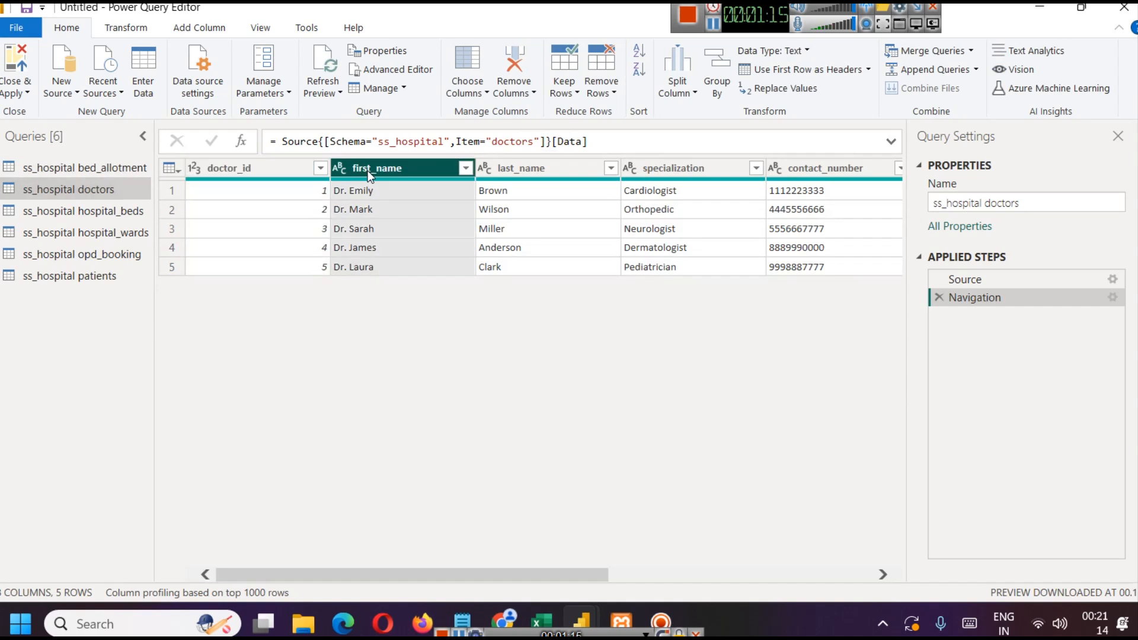
{"action": "left_click", "coordinate": [520, 168], "text": "ctrl"}
{"action": "left_click", "coordinate": [125, 30]}
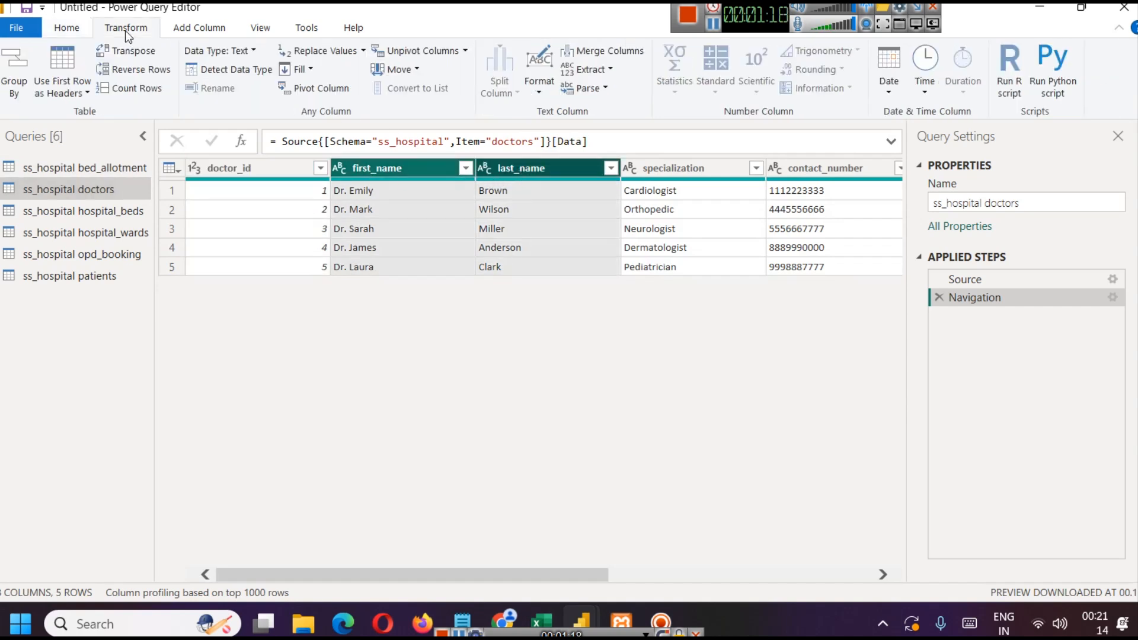
{"action": "left_click", "coordinate": [600, 52]}
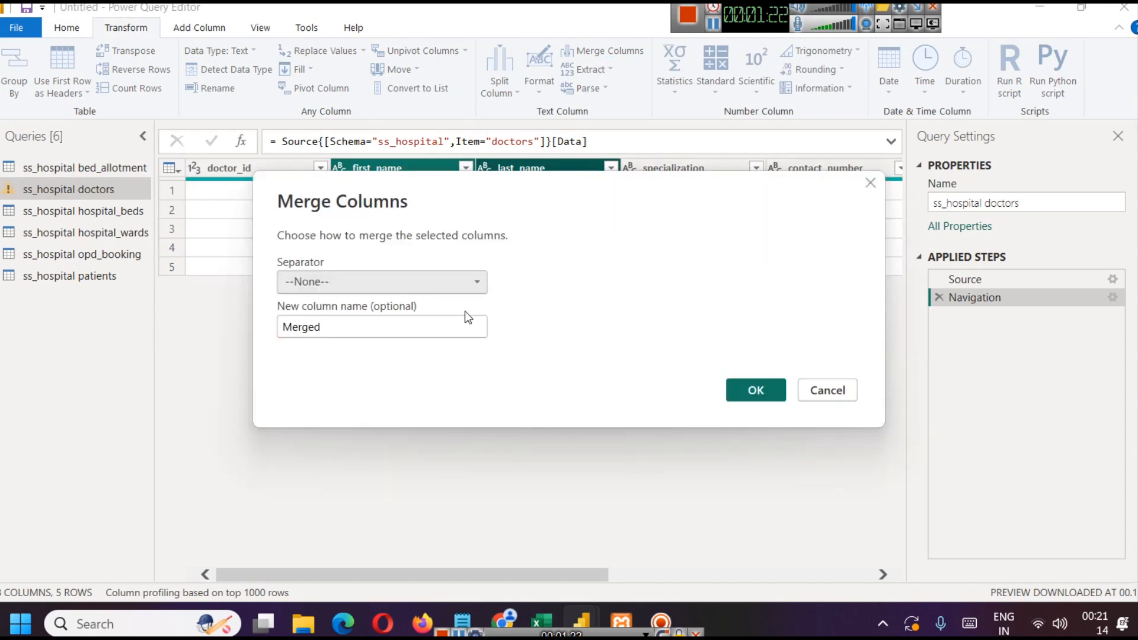
{"action": "left_click", "coordinate": [349, 288]}
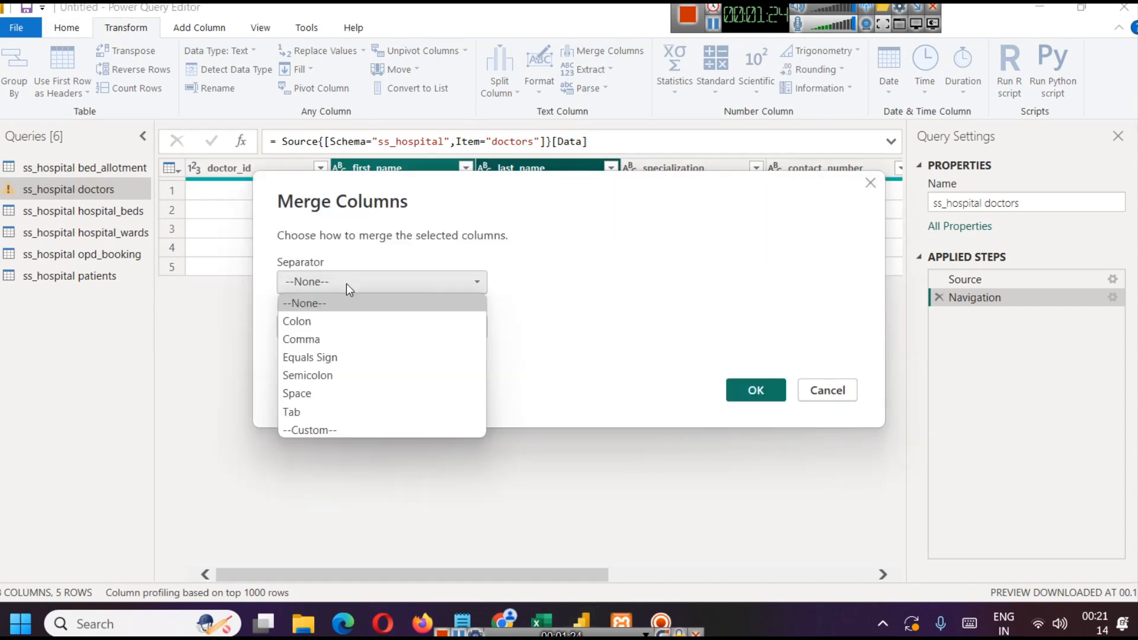
{"action": "left_click", "coordinate": [348, 284]}
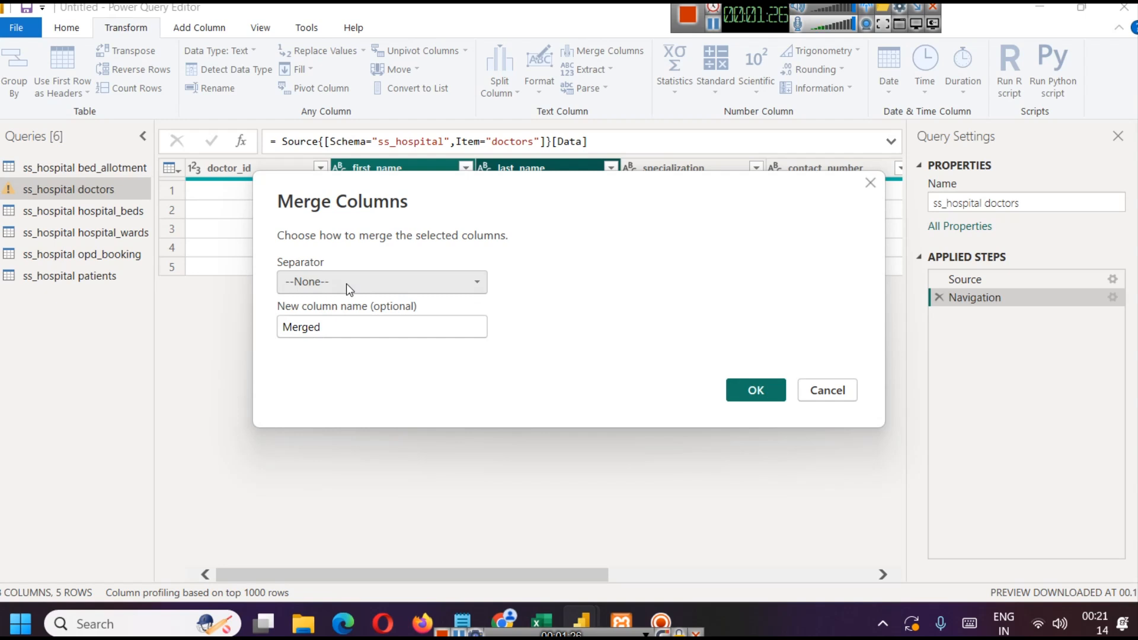
{"action": "left_click", "coordinate": [347, 283]}
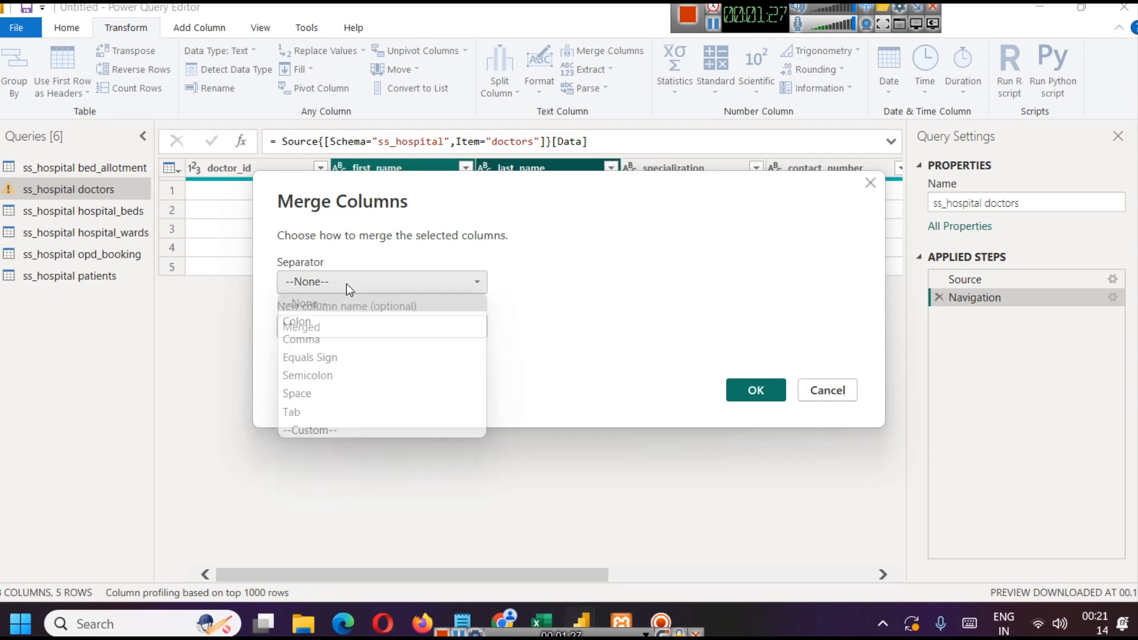
{"action": "left_click", "coordinate": [329, 389]}
{"action": "double_click", "coordinate": [338, 334]}
{"action": "type", "text": "F"}
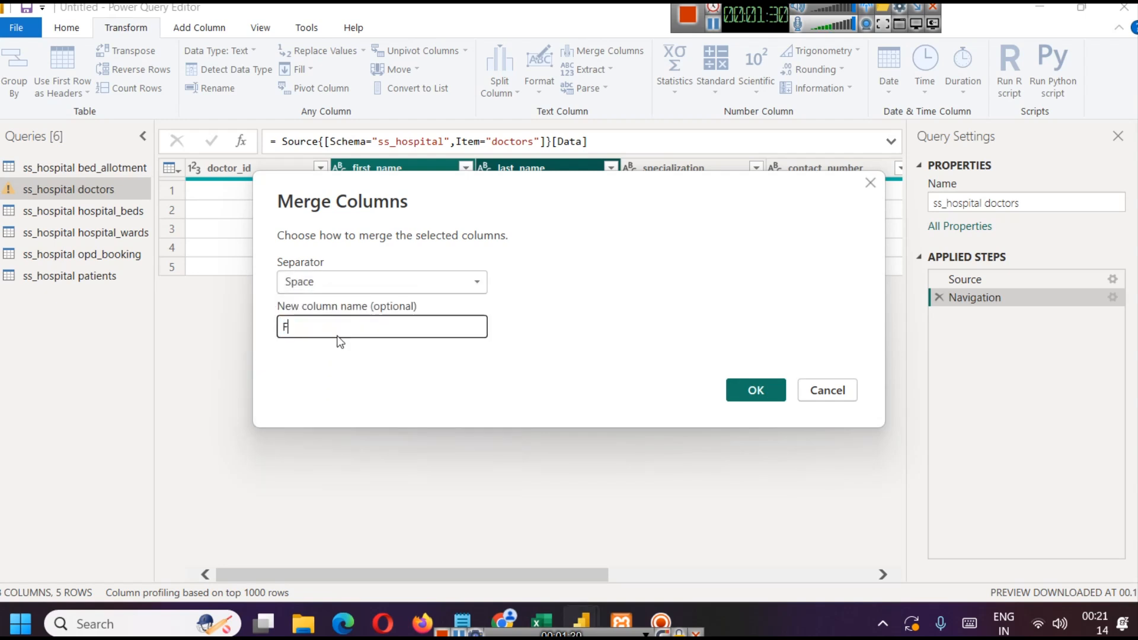
{"action": "type", "text": "ill"}
{"action": "key", "text": "BackSpace"}
{"action": "key", "text": "BackSpace"}
{"action": "key", "text": "BackSpace"}
{"action": "type", "text": "ull Nm"}
{"action": "key", "text": "BackSpace"}
{"action": "type", "text": "ame"}
{"action": "key", "text": "Return"}
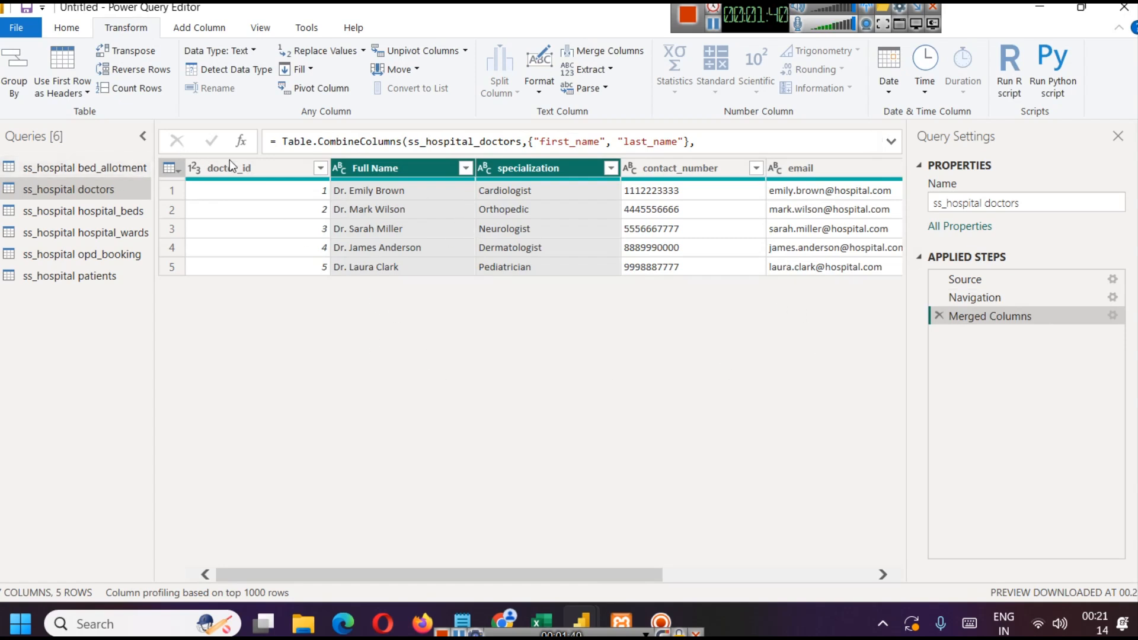
Step: Apply the merged doctors column to the data model and return to the report page
{"action": "left_click", "coordinate": [56, 28]}
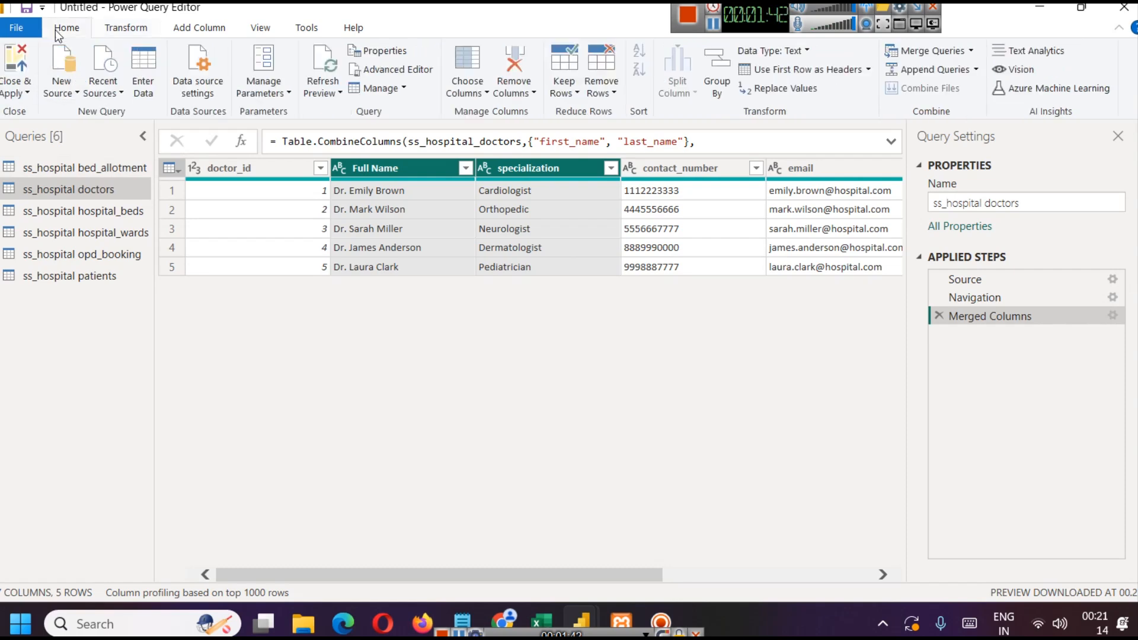
{"action": "left_click", "coordinate": [16, 89]}
{"action": "left_click", "coordinate": [58, 114]}
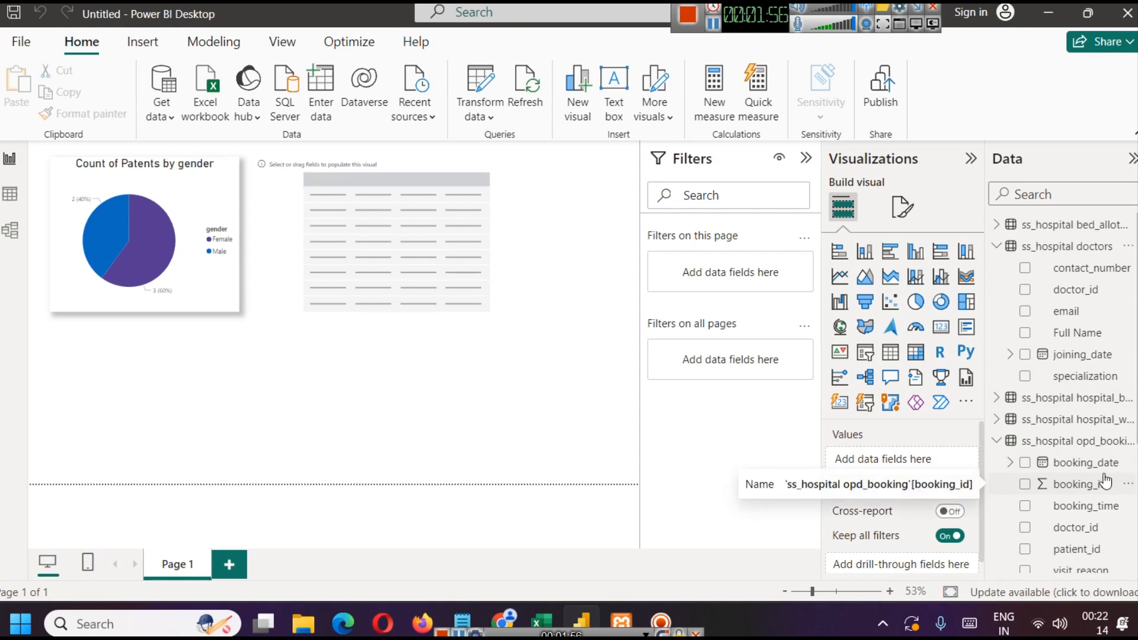
{"action": "scroll", "coordinate": [1096, 495], "scroll_direction": "down", "scroll_amount": 3}
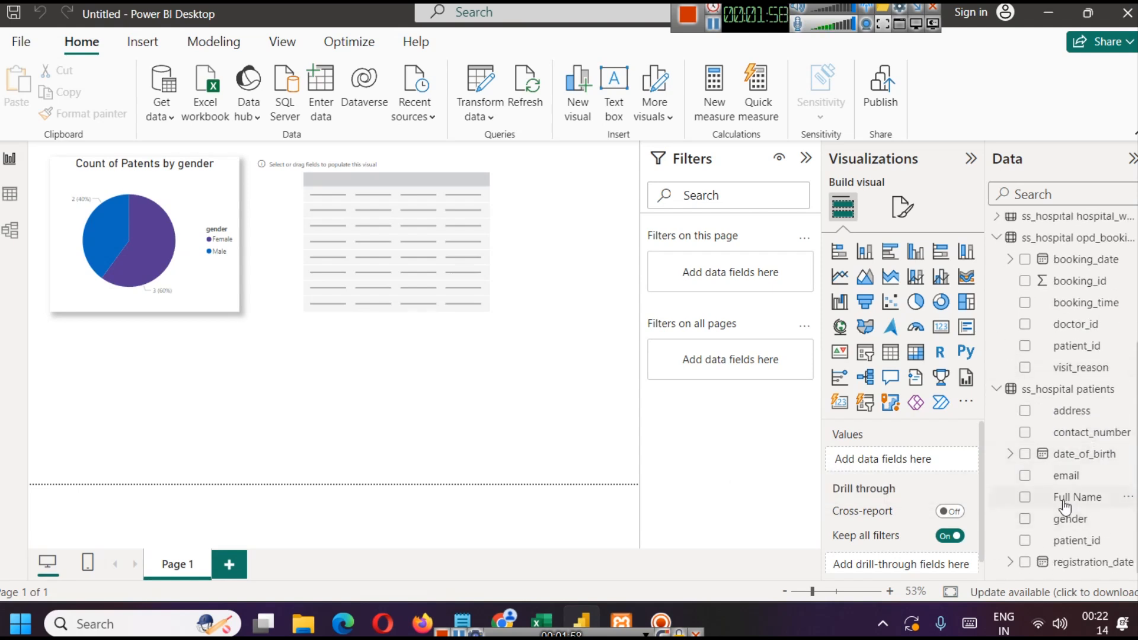
{"action": "left_click_drag", "start_coordinate": [1064, 497], "coordinate": [901, 459]}
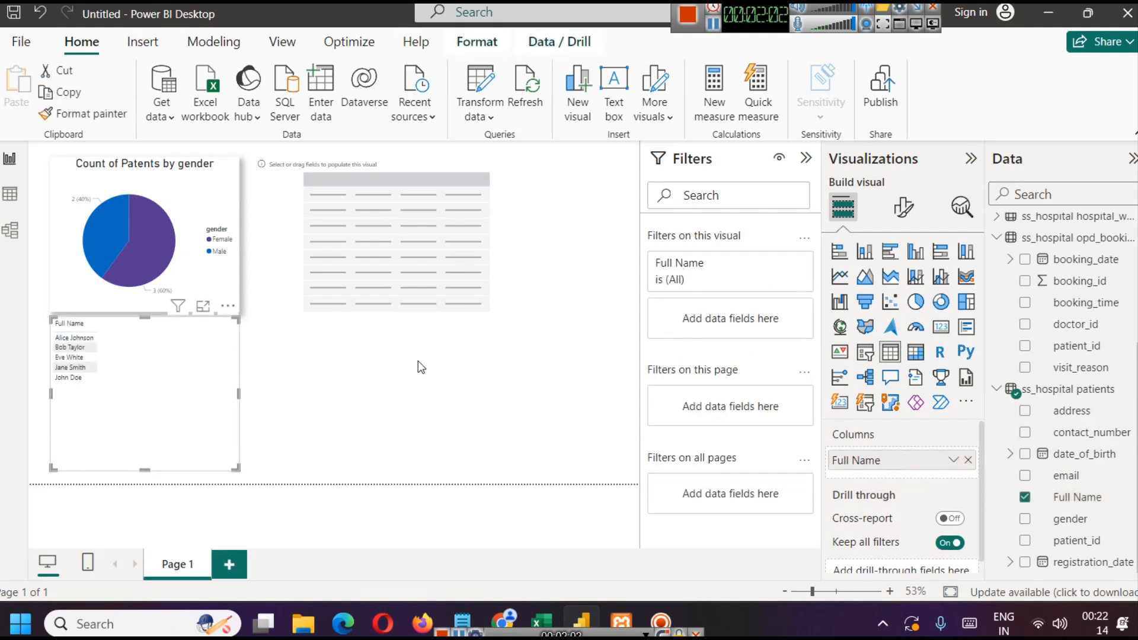
{"action": "key", "text": "ctrl+z"}
Step: Add the patients table's Full Name field as a column of the empty table visual beside the pie chart
{"action": "left_click", "coordinate": [395, 229]}
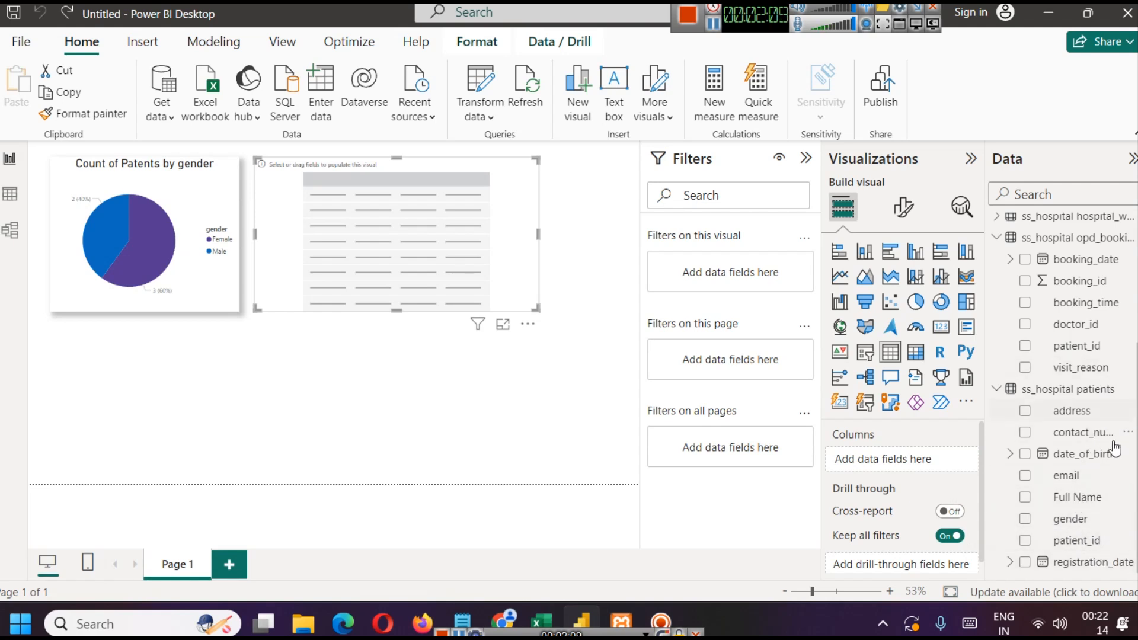
{"action": "scroll", "coordinate": [1116, 538], "scroll_direction": "up", "scroll_amount": 3}
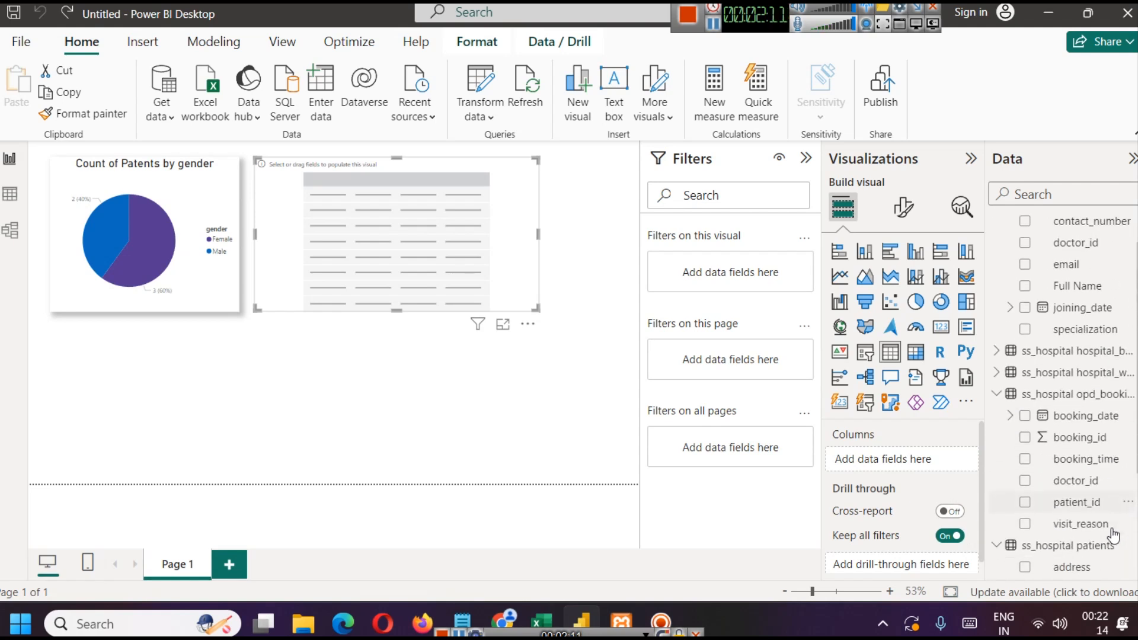
{"action": "scroll", "coordinate": [1111, 534], "scroll_direction": "down", "scroll_amount": 3}
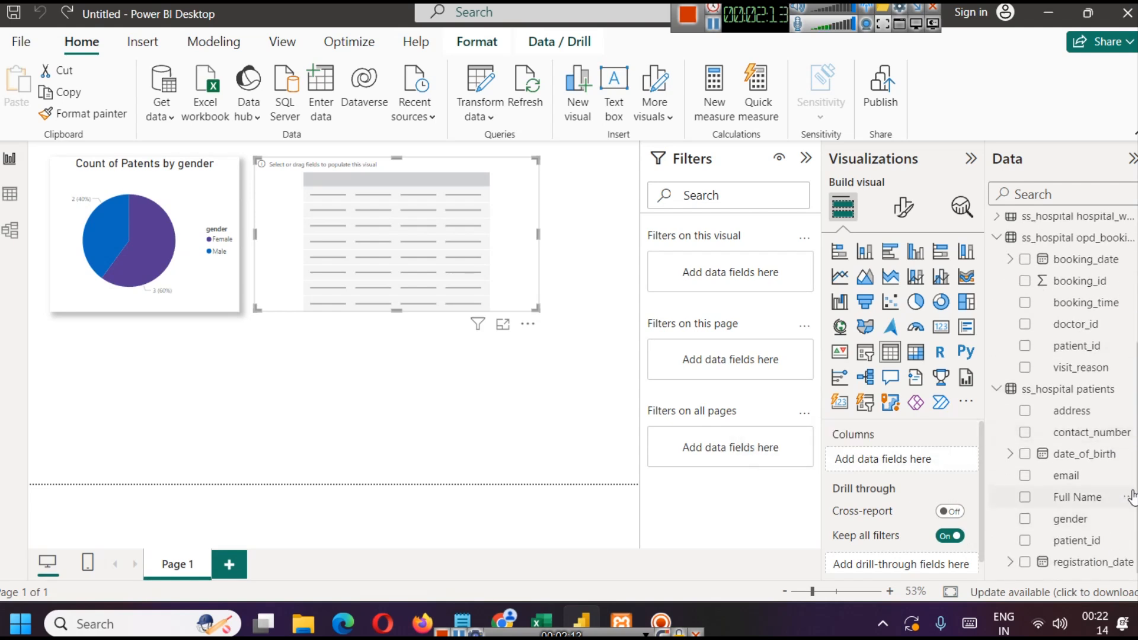
{"action": "left_click_drag", "start_coordinate": [1085, 498], "coordinate": [889, 460]}
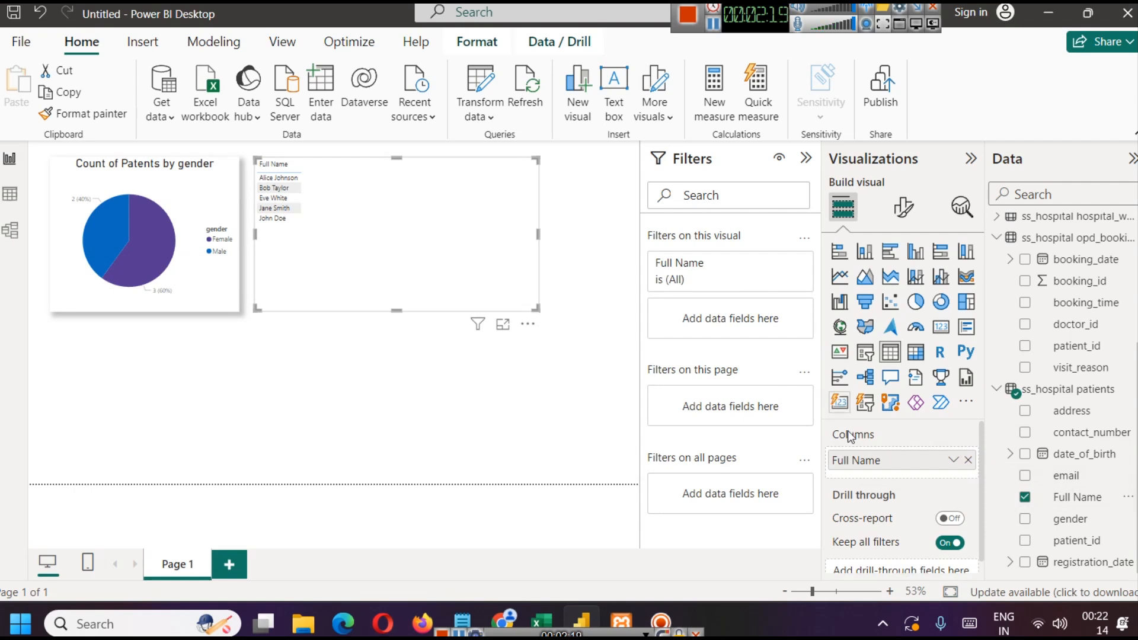
Step: Try to rename the table visual's Full Name column as Patient Name
{"action": "right_click", "coordinate": [856, 461]}
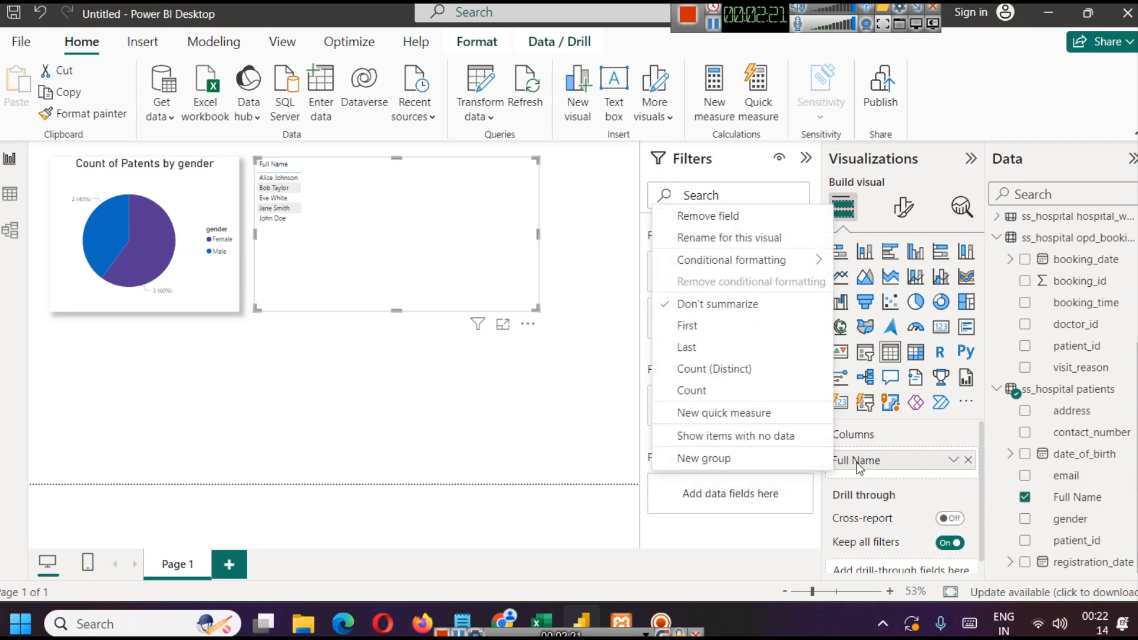
{"action": "left_click", "coordinate": [744, 238]}
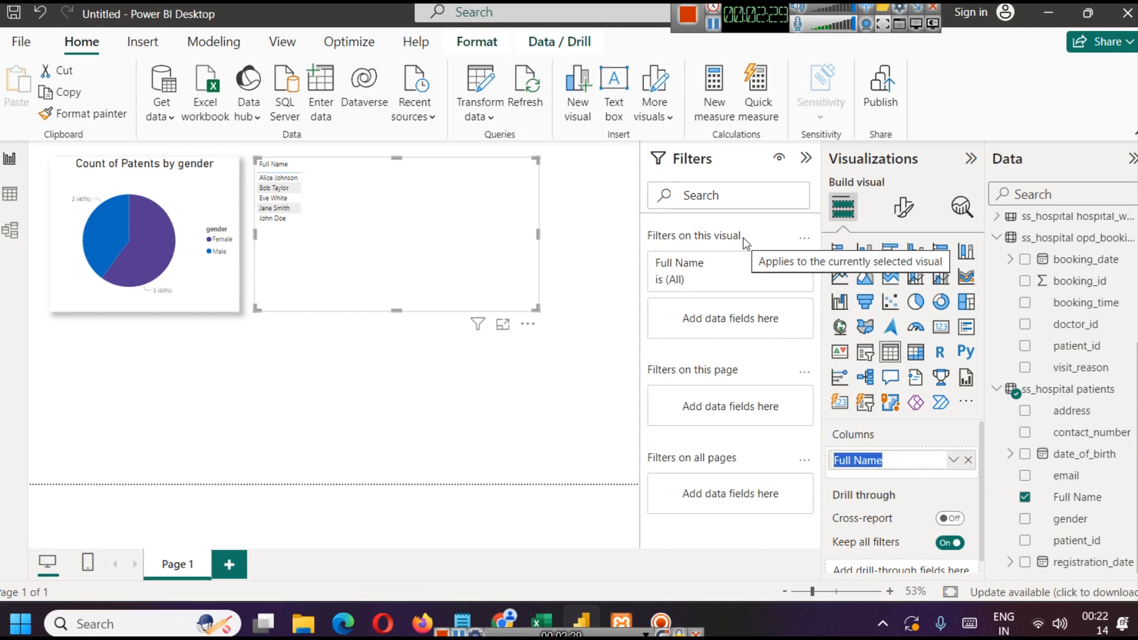
{"action": "type", "text": "Patient Name"}
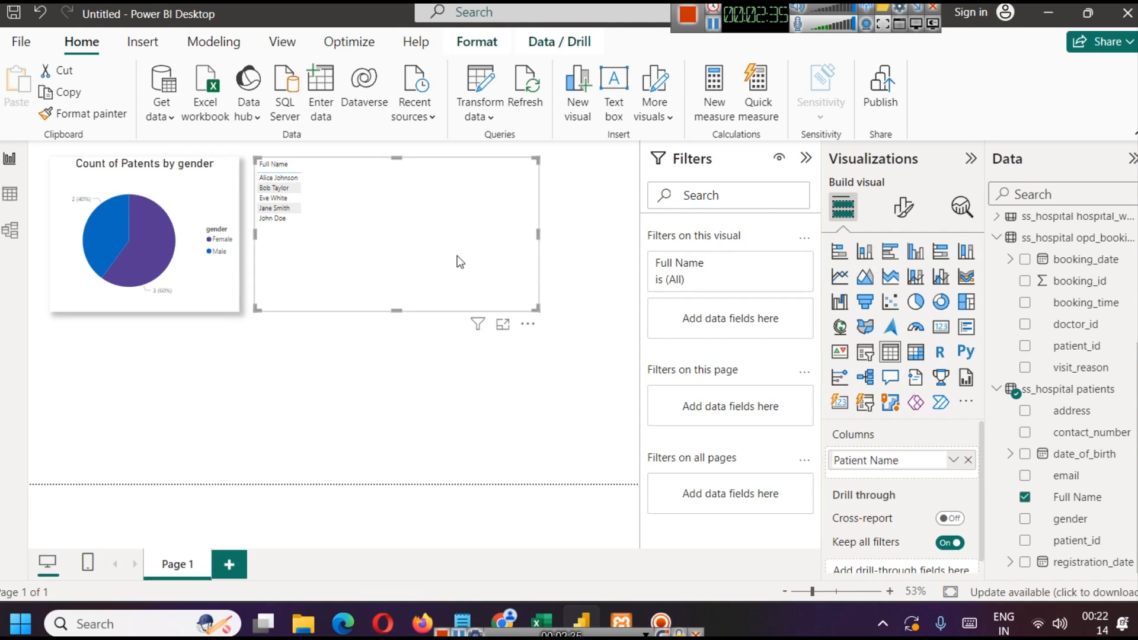
{"action": "left_click", "coordinate": [536, 432]}
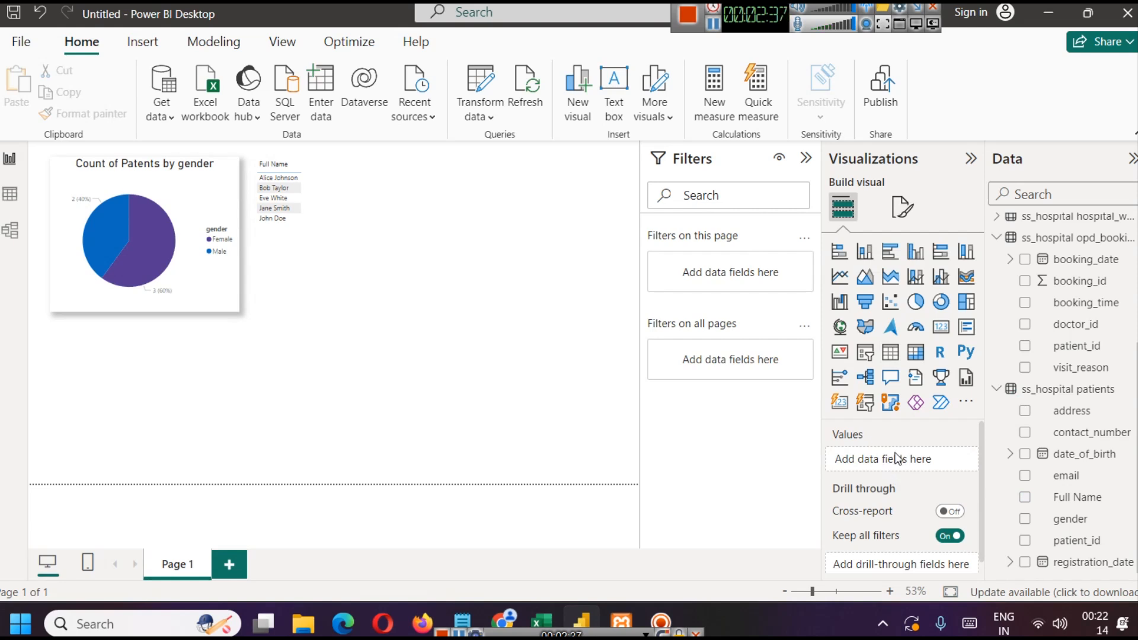
Step: Rename the patients' Full Name column as Patient Name for the table visual only
{"action": "left_click", "coordinate": [330, 164]}
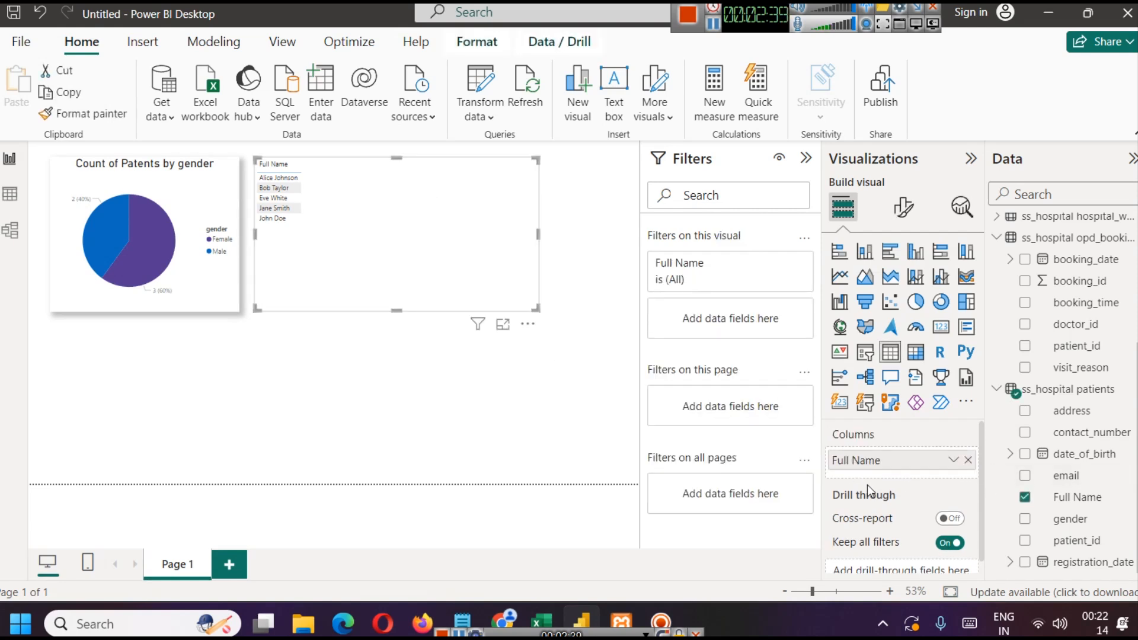
{"action": "right_click", "coordinate": [861, 462]}
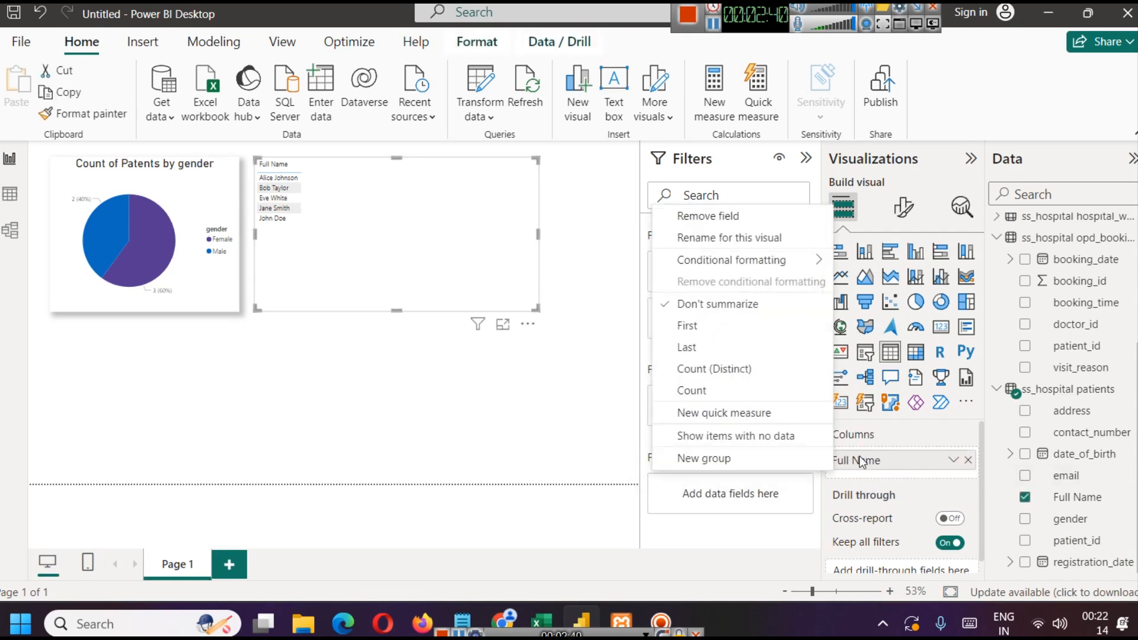
{"action": "left_click", "coordinate": [729, 238]}
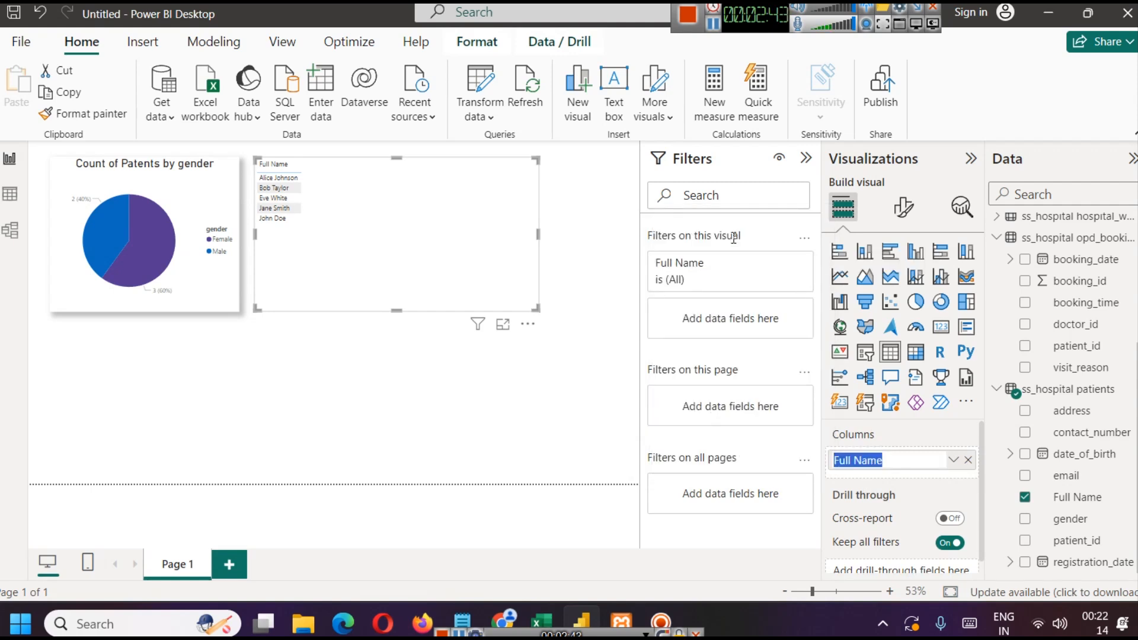
{"action": "type", "text": "Patient Name"}
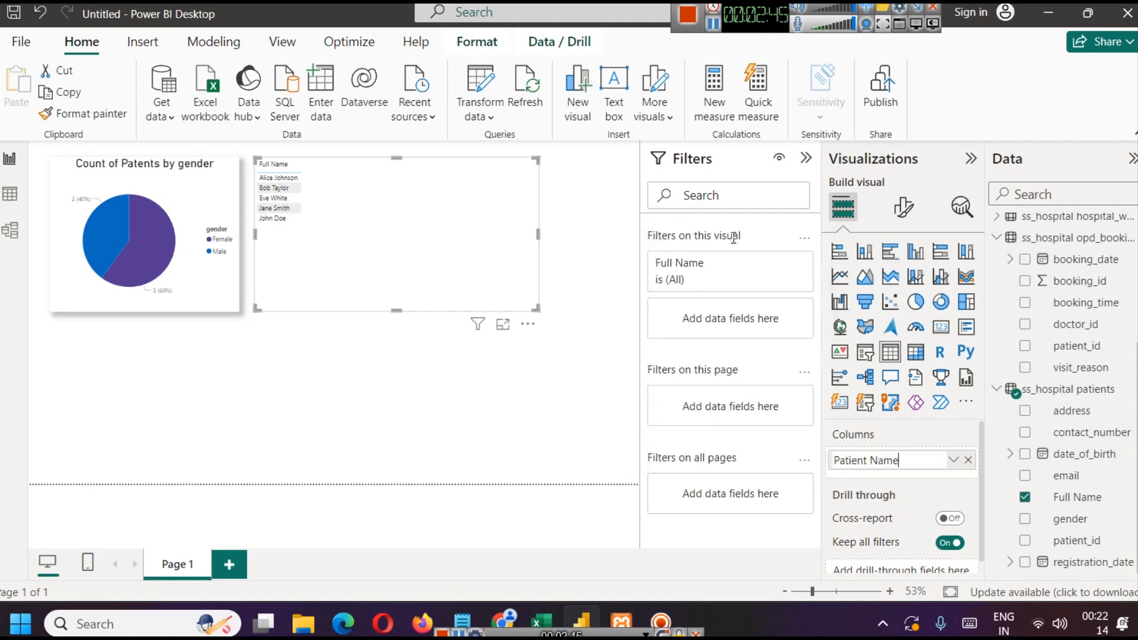
{"action": "key", "text": "Return"}
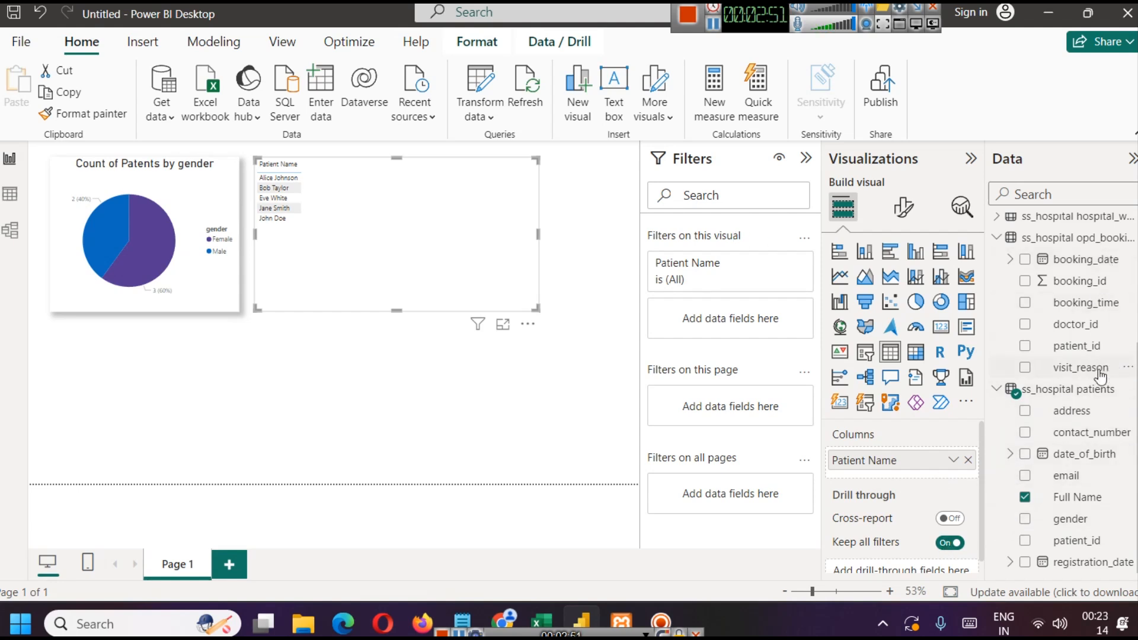
Step: Add the doctors table's Full Name field as the table visual's second column and rename it Doctor Name for this visual
{"action": "scroll", "coordinate": [1103, 368], "scroll_direction": "up", "scroll_amount": 4}
{"action": "scroll", "coordinate": [1110, 365], "scroll_direction": "up", "scroll_amount": 1}
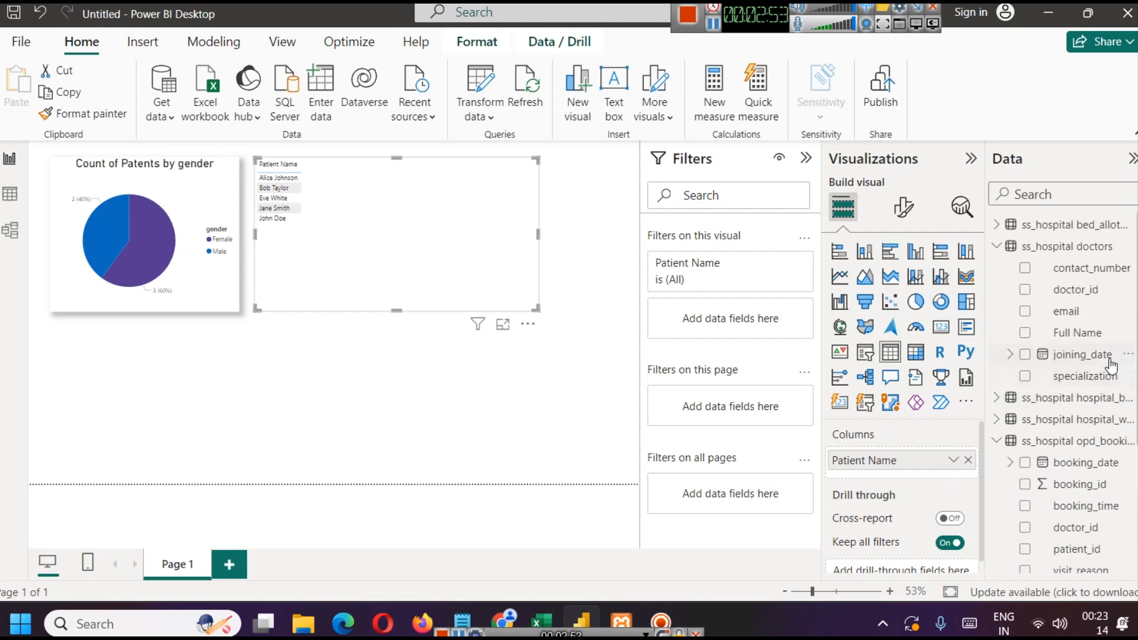
{"action": "left_click_drag", "start_coordinate": [1089, 336], "coordinate": [912, 474]}
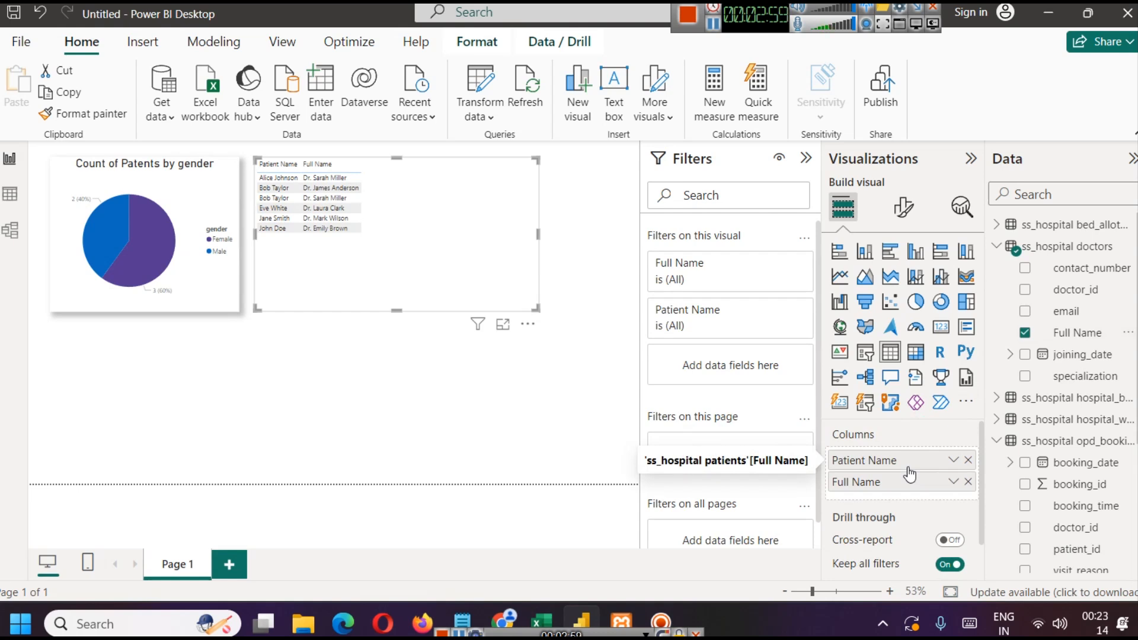
{"action": "right_click", "coordinate": [868, 483]}
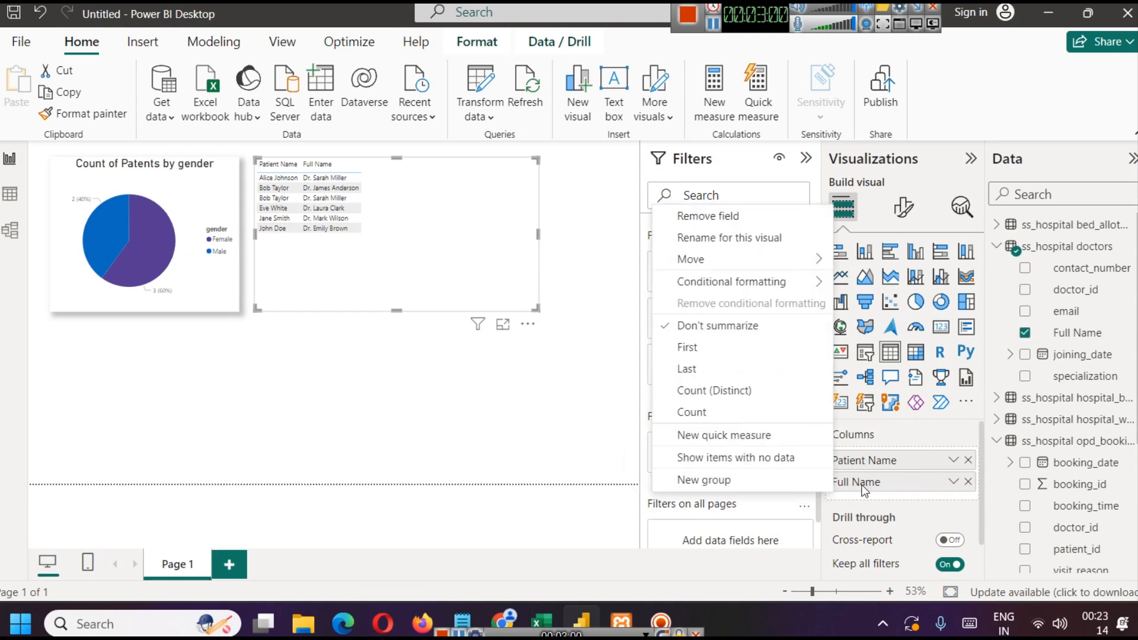
{"action": "left_click", "coordinate": [721, 236]}
{"action": "type", "text": "Docto"}
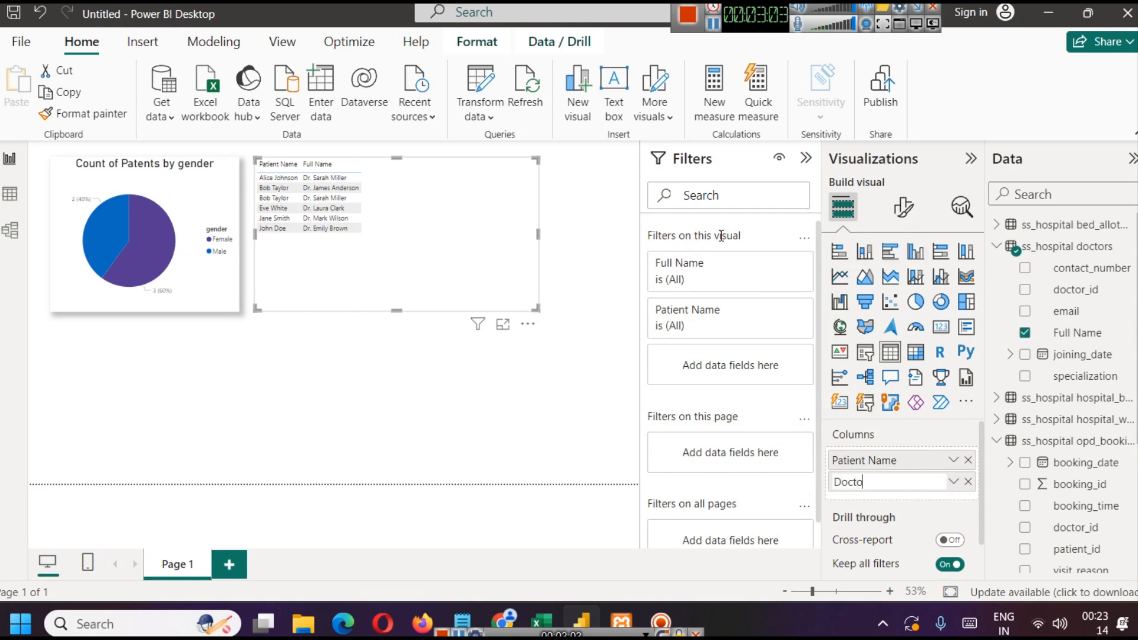
{"action": "type", "text": "r Name"}
{"action": "key", "text": "Return"}
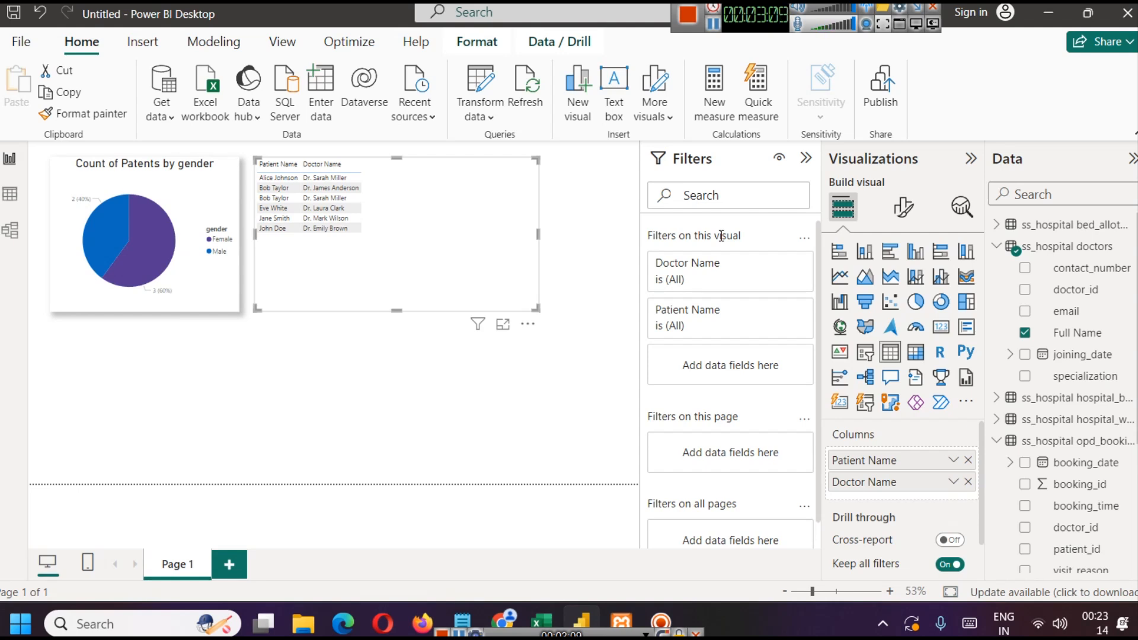
Step: Set the font size of the table visual's values to 15
{"action": "left_click", "coordinate": [903, 207]}
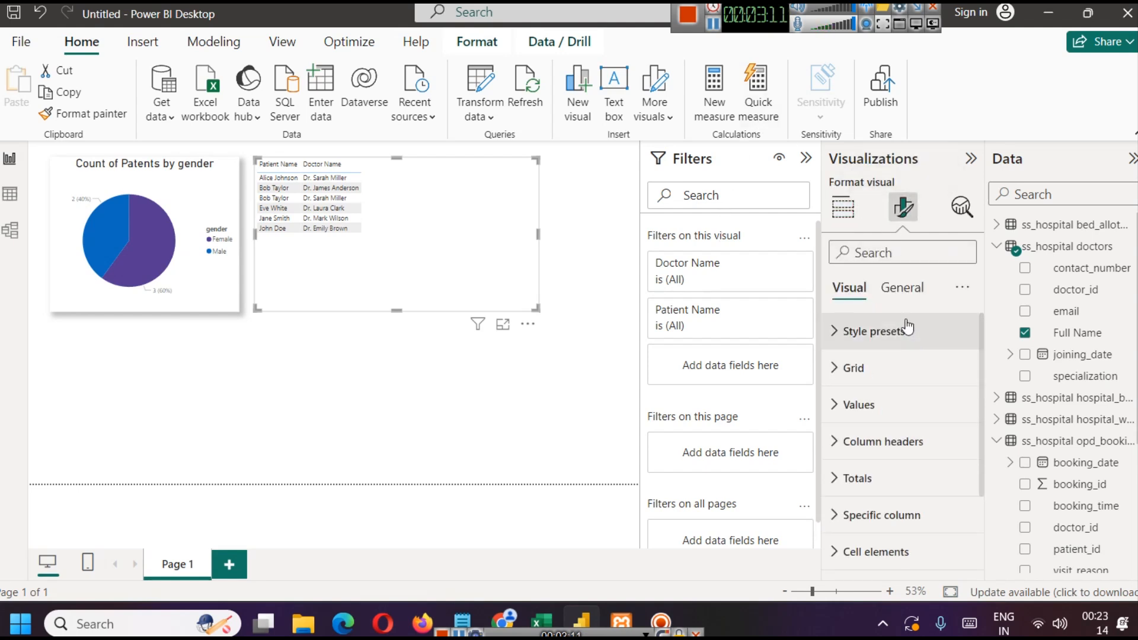
{"action": "left_click", "coordinate": [845, 407]}
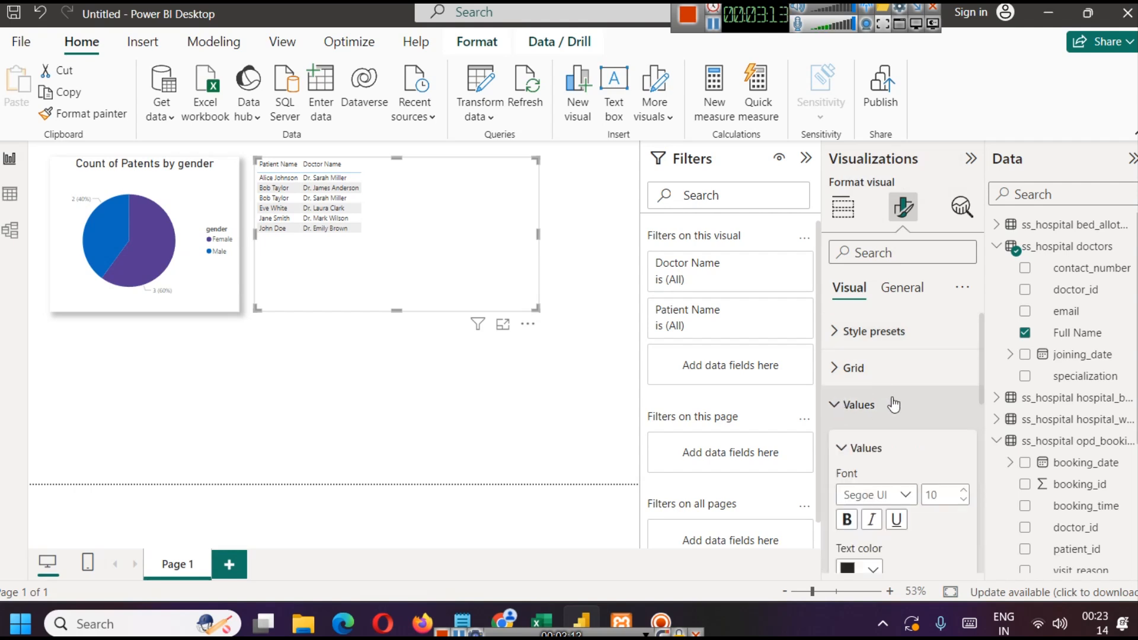
{"action": "left_click", "coordinate": [894, 405]}
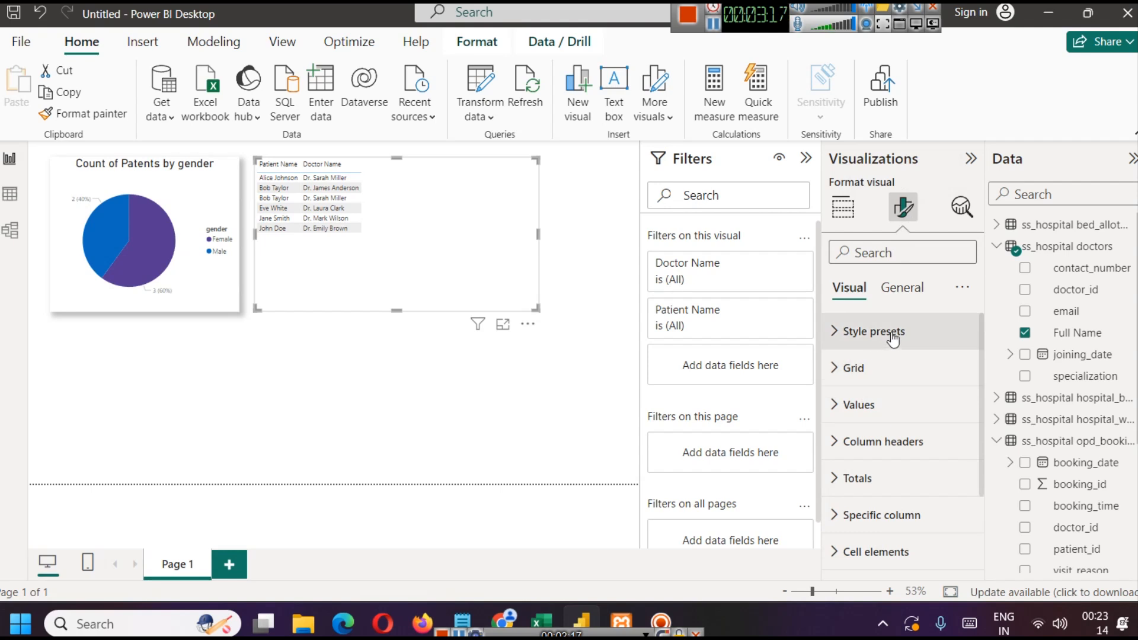
{"action": "left_click", "coordinate": [865, 417]}
{"action": "scroll", "coordinate": [925, 418], "scroll_direction": "down", "scroll_amount": 2}
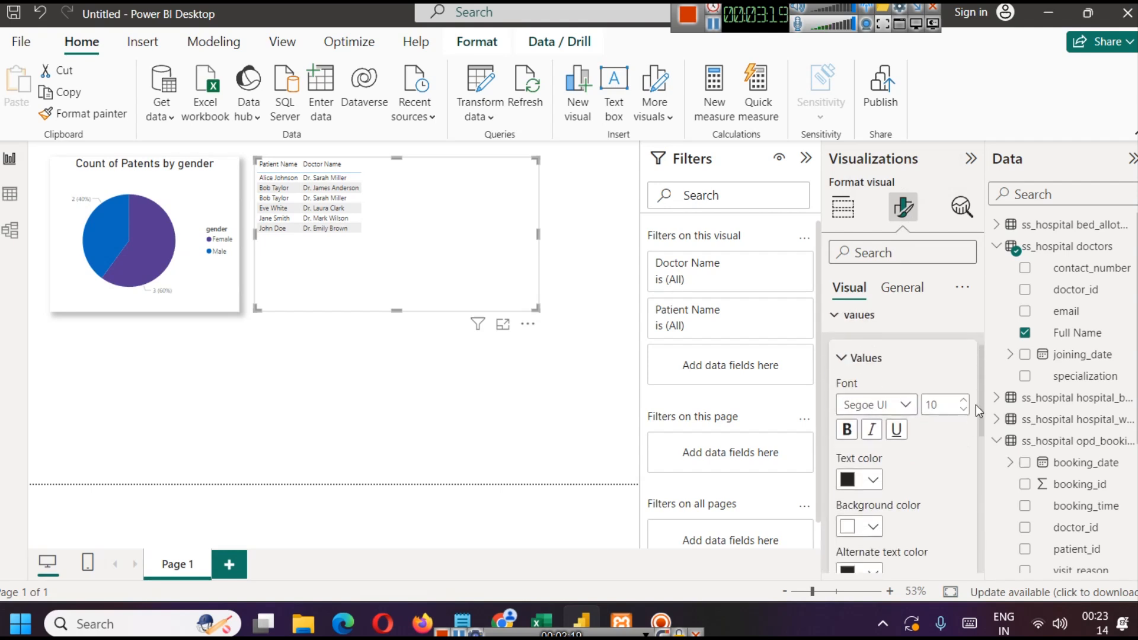
{"action": "left_click", "coordinate": [961, 401]}
{"action": "left_click", "coordinate": [960, 401]}
{"action": "left_click", "coordinate": [960, 400]}
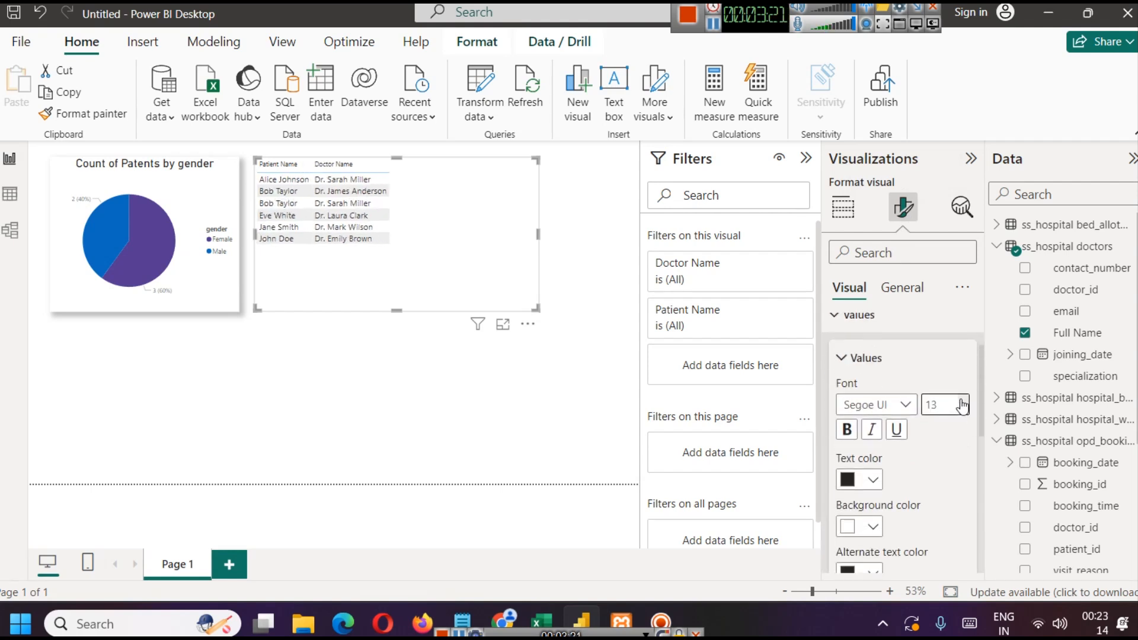
{"action": "left_click", "coordinate": [960, 400]}
{"action": "left_click", "coordinate": [959, 400]}
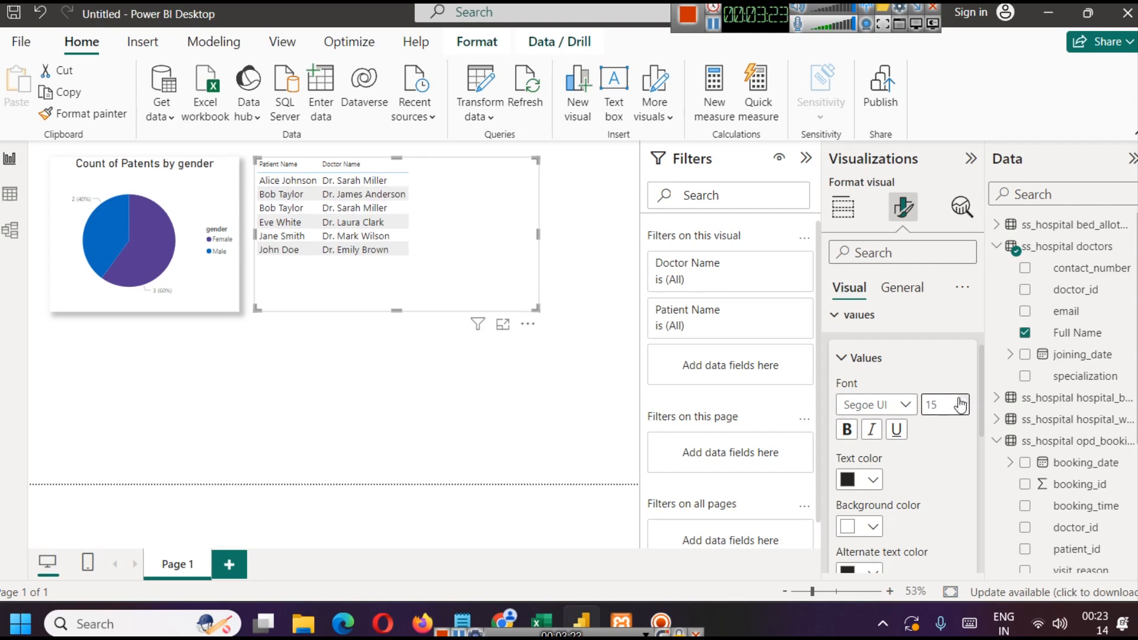
{"action": "left_click", "coordinate": [853, 360]}
Step: Try the Minimal, Bold header and Alternating rows style presets on the table visual, and apply Contrast alternating rows
{"action": "scroll", "coordinate": [868, 374], "scroll_direction": "up", "scroll_amount": 2}
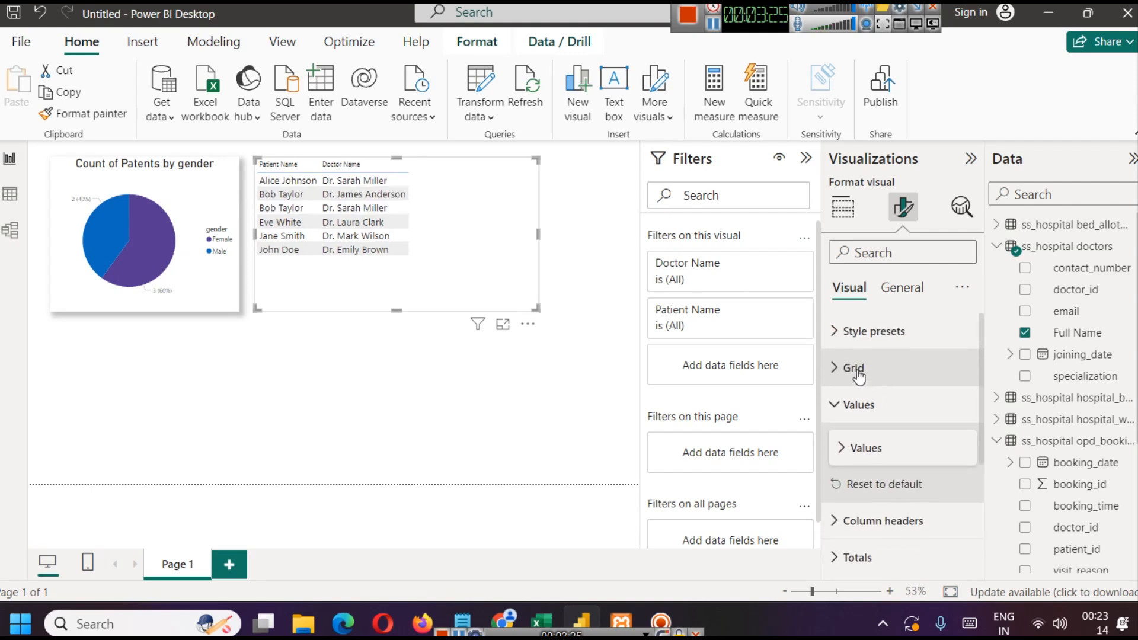
{"action": "left_click", "coordinate": [866, 332]}
{"action": "left_click", "coordinate": [957, 376]}
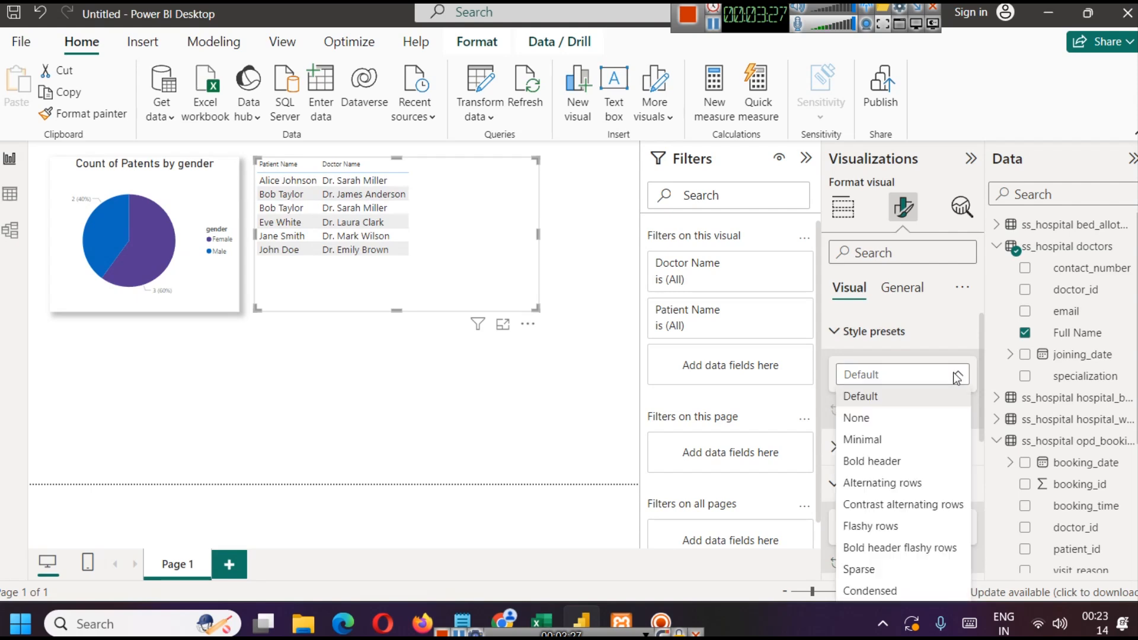
{"action": "left_click", "coordinate": [883, 439]}
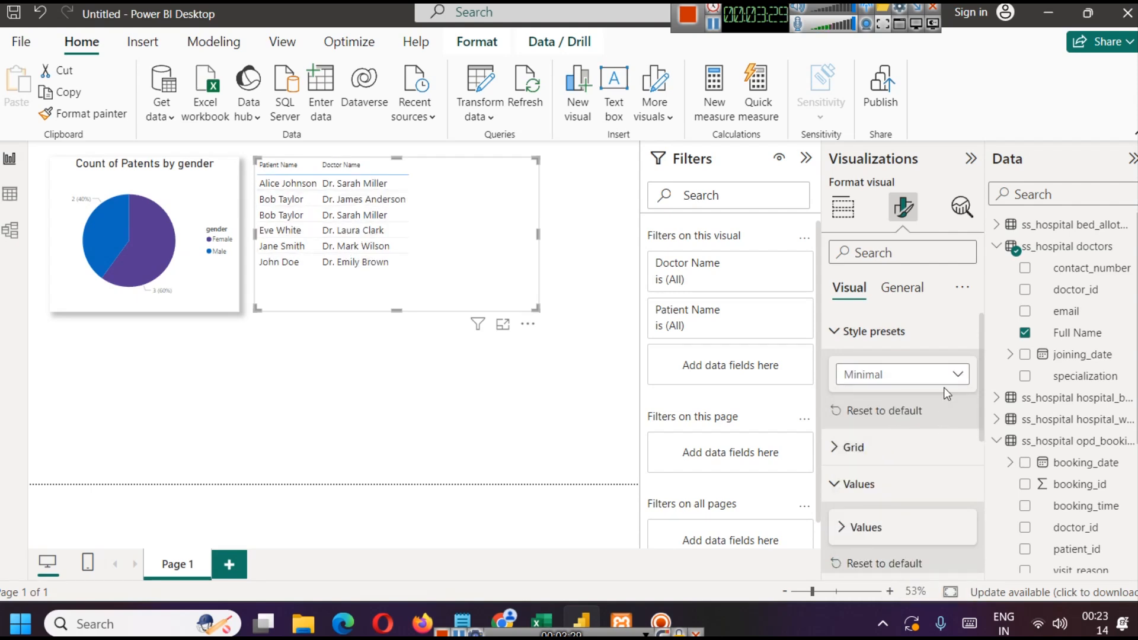
{"action": "left_click", "coordinate": [955, 375]}
{"action": "left_click", "coordinate": [878, 460]}
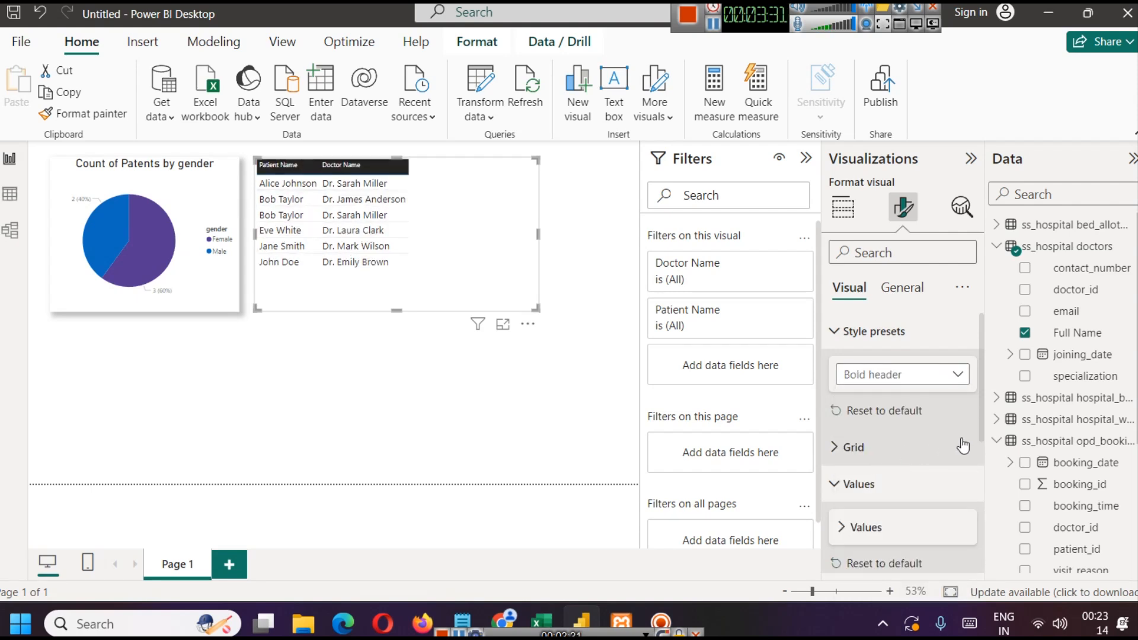
{"action": "left_click", "coordinate": [957, 374]}
{"action": "left_click", "coordinate": [895, 480]}
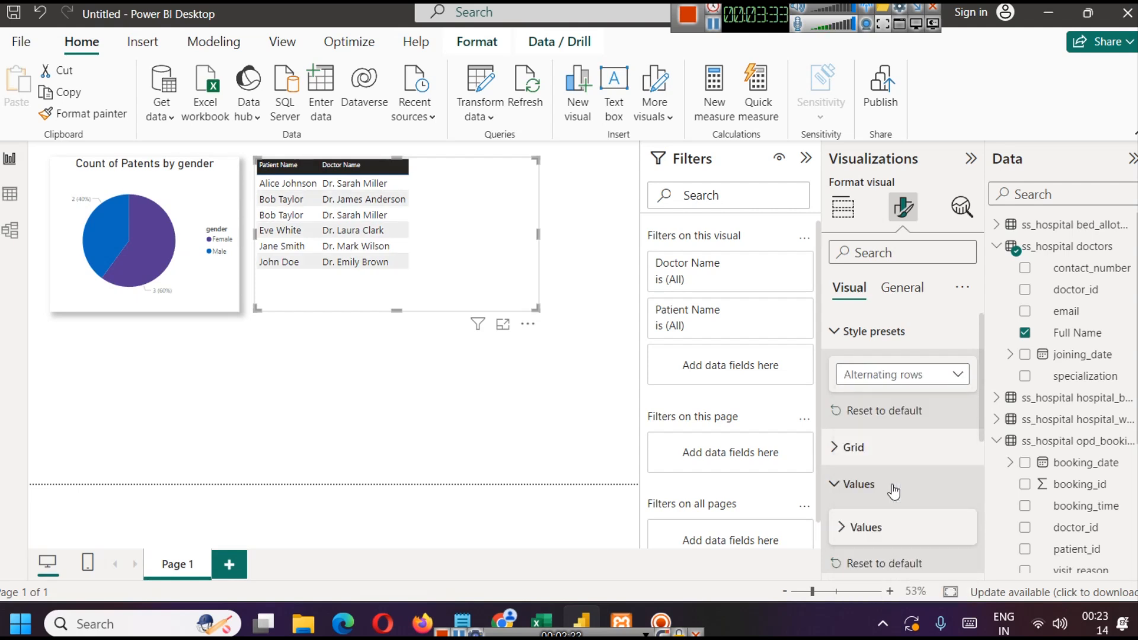
{"action": "left_click", "coordinate": [957, 375]}
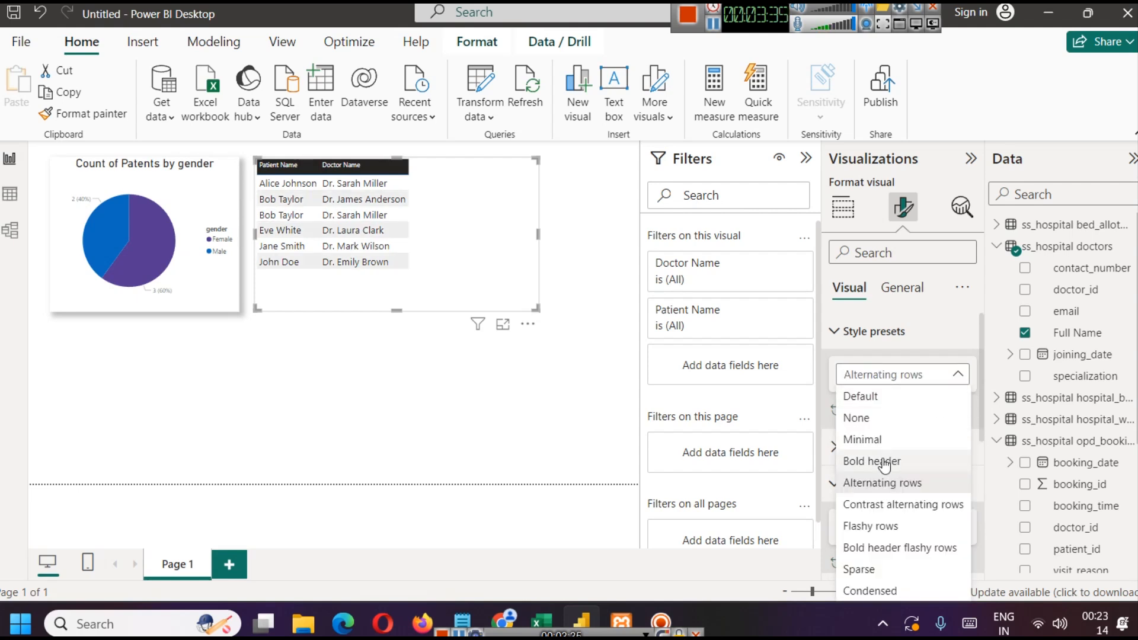
{"action": "left_click", "coordinate": [893, 508]}
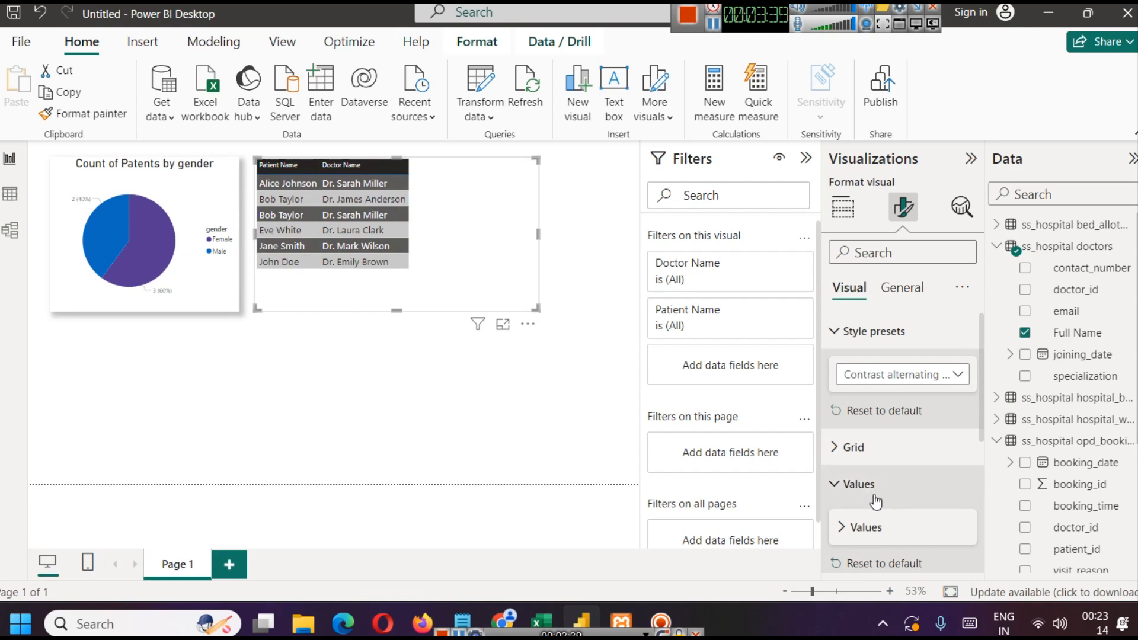
Step: Set the background color of the table visual's values to light blue
{"action": "scroll", "coordinate": [876, 501], "scroll_direction": "down", "scroll_amount": 3}
{"action": "scroll", "coordinate": [879, 500], "scroll_direction": "up", "scroll_amount": 2}
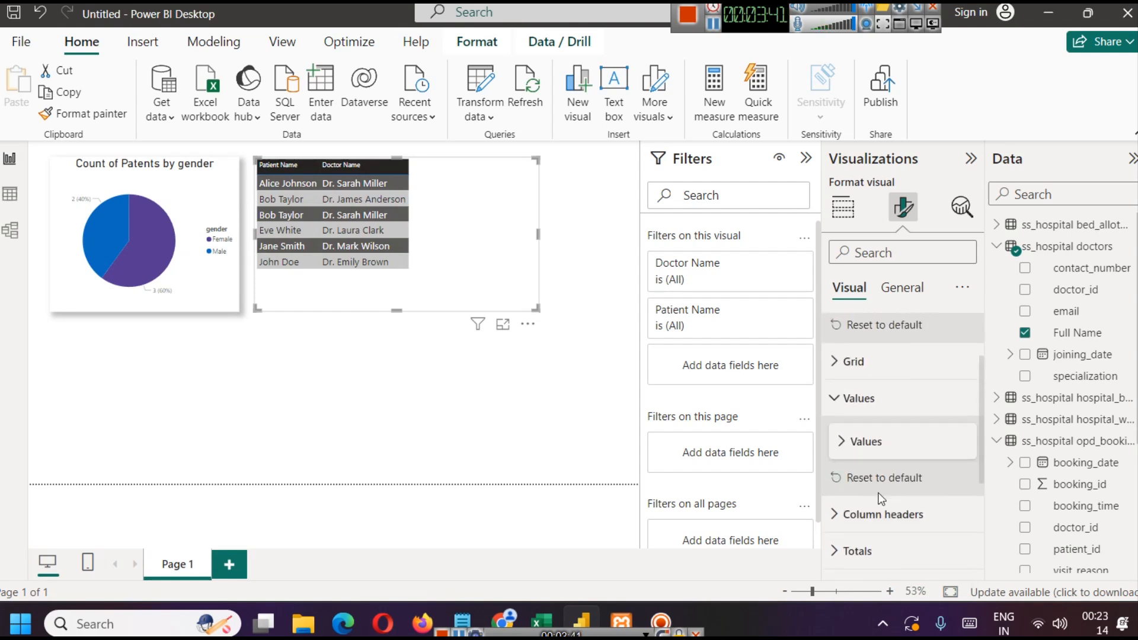
{"action": "left_click", "coordinate": [847, 443]}
{"action": "scroll", "coordinate": [883, 470], "scroll_direction": "up", "scroll_amount": 1}
{"action": "scroll", "coordinate": [884, 470], "scroll_direction": "down", "scroll_amount": 5}
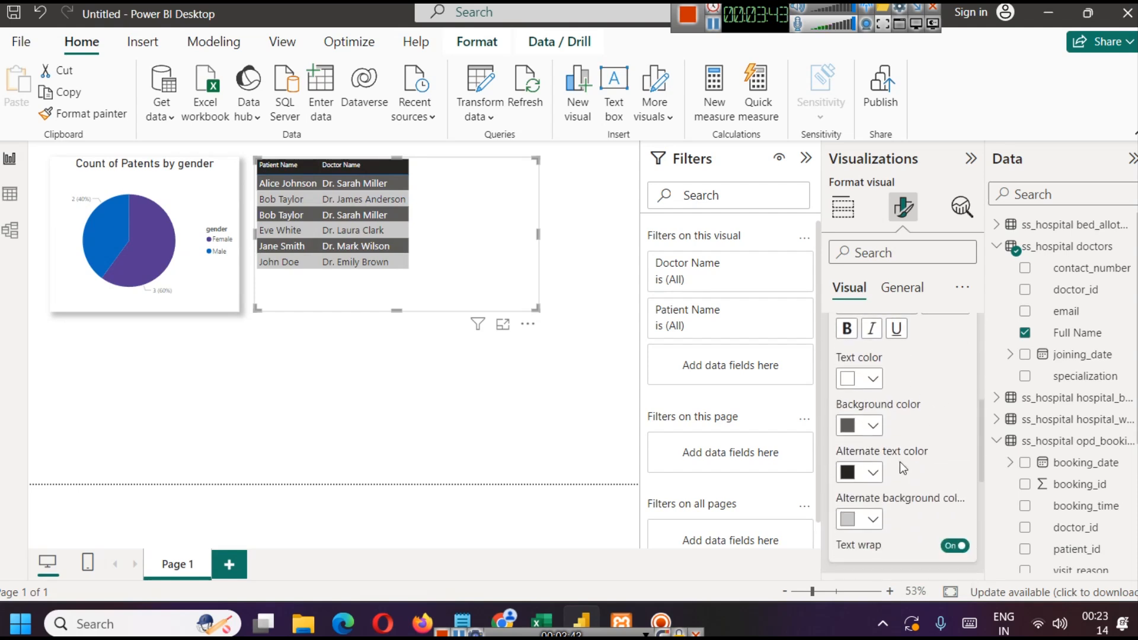
{"action": "left_click", "coordinate": [873, 427]}
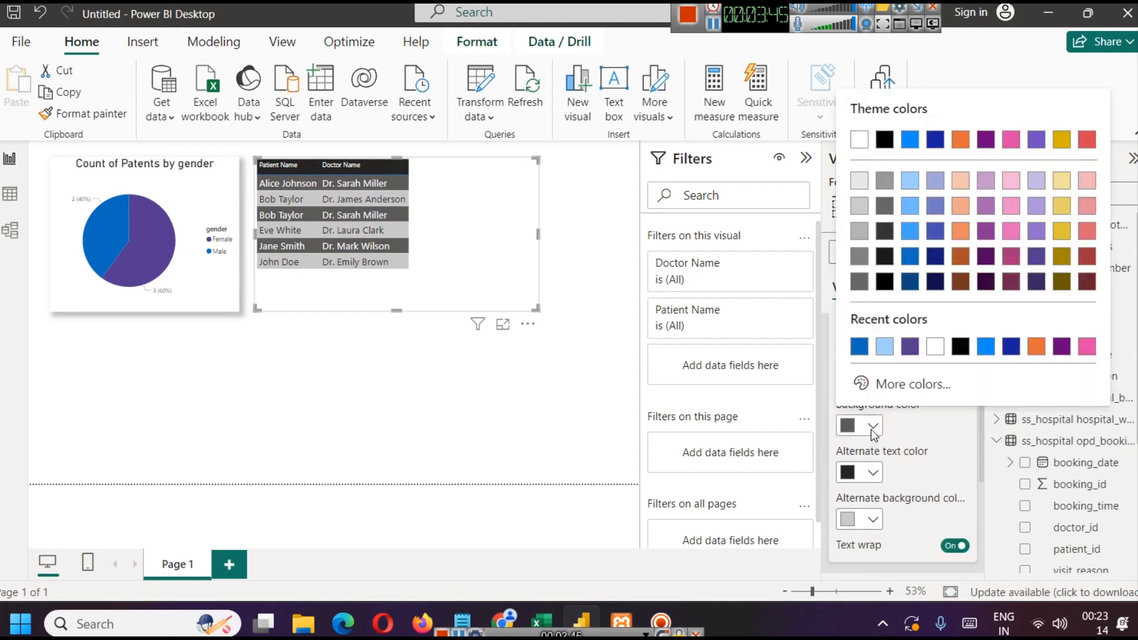
{"action": "left_click", "coordinate": [909, 179]}
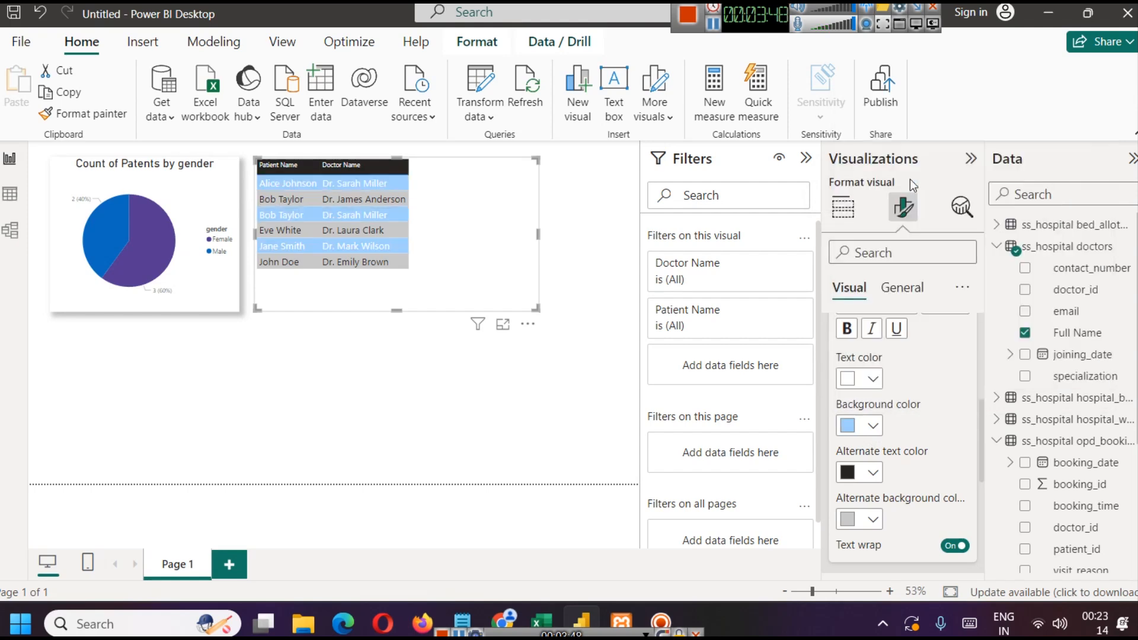
Step: Set the alternate text color of the table visual's values to dark gray
{"action": "left_click", "coordinate": [871, 472]}
{"action": "left_click", "coordinate": [912, 300]}
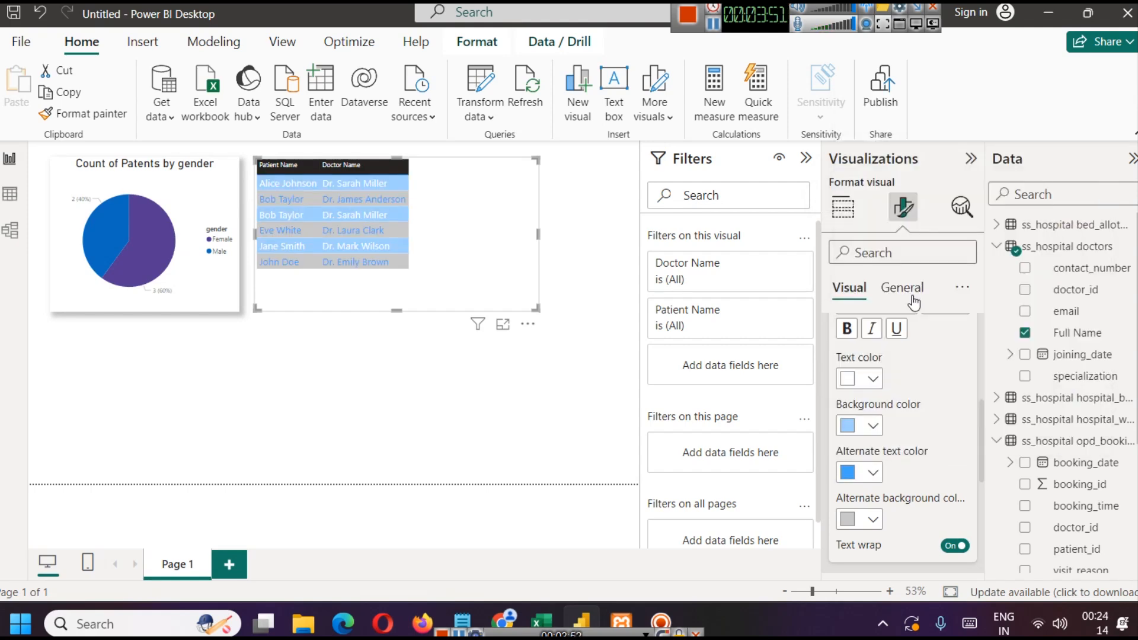
{"action": "left_click", "coordinate": [877, 474]}
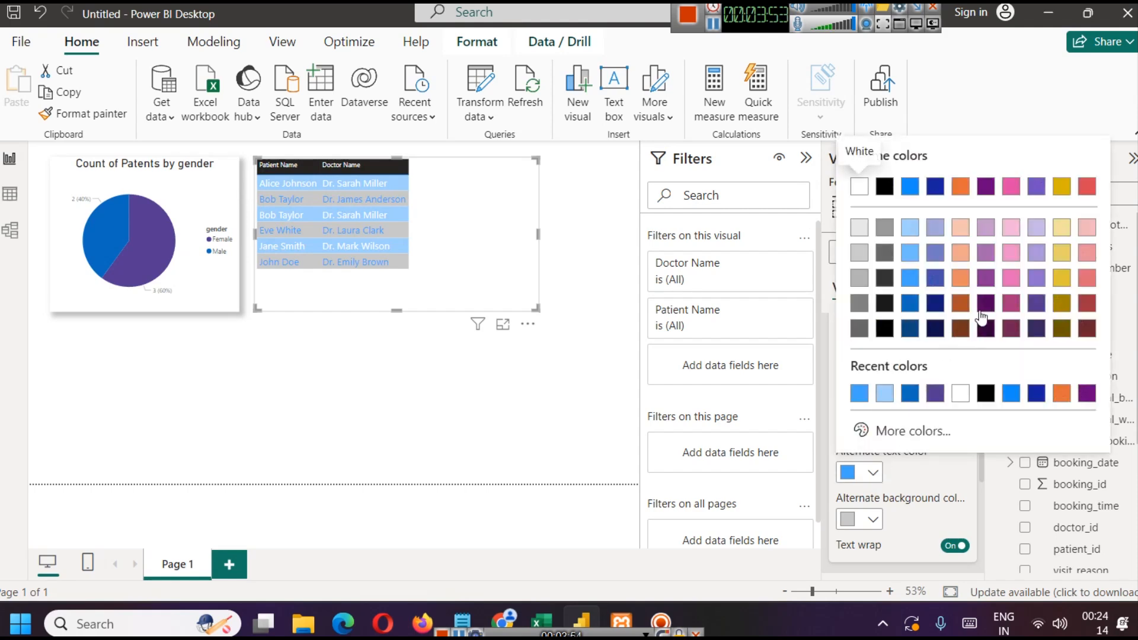
{"action": "left_click", "coordinate": [884, 278]}
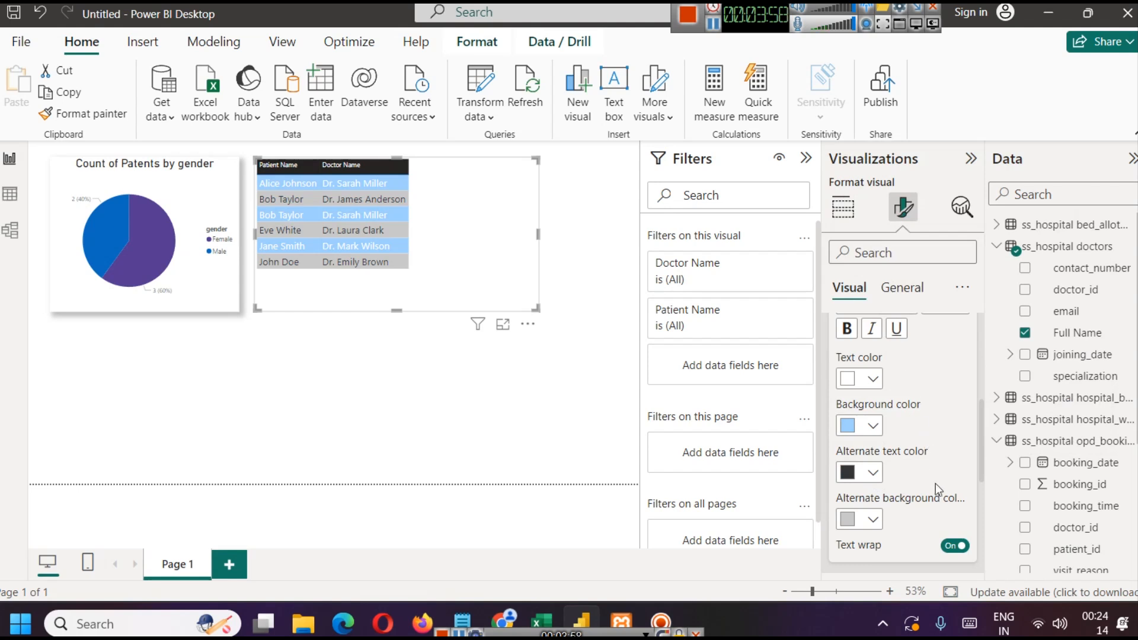
Step: Set the alternate background color of the table visual's values to light gray and the text color to dark purple
{"action": "scroll", "coordinate": [936, 477], "scroll_direction": "down", "scroll_amount": 2}
{"action": "left_click", "coordinate": [860, 429]}
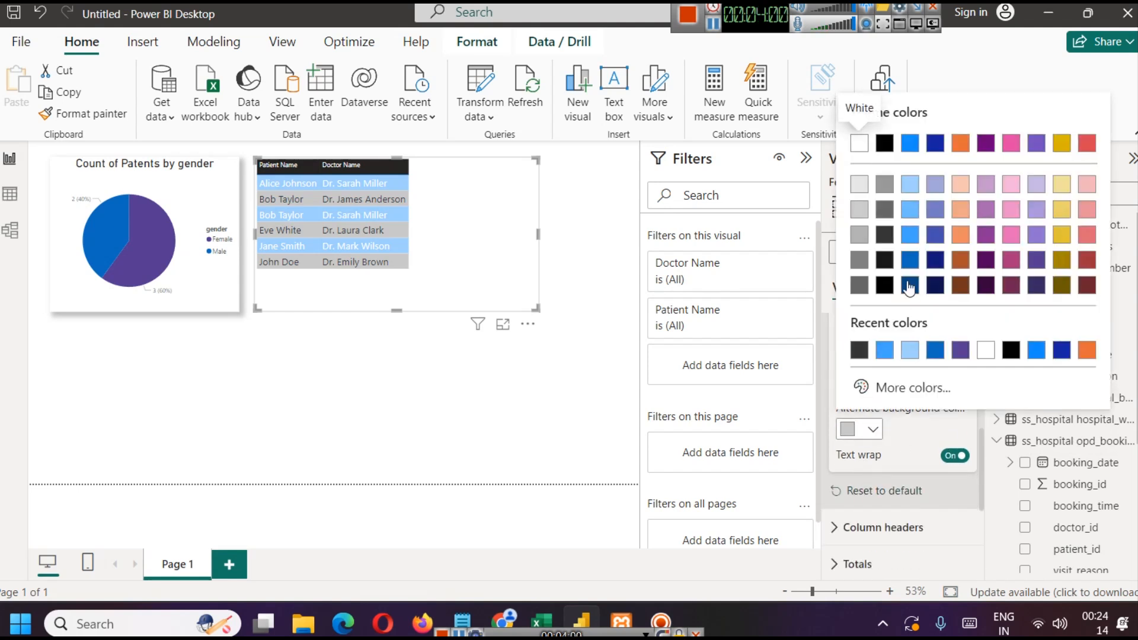
{"action": "left_click", "coordinate": [861, 187]}
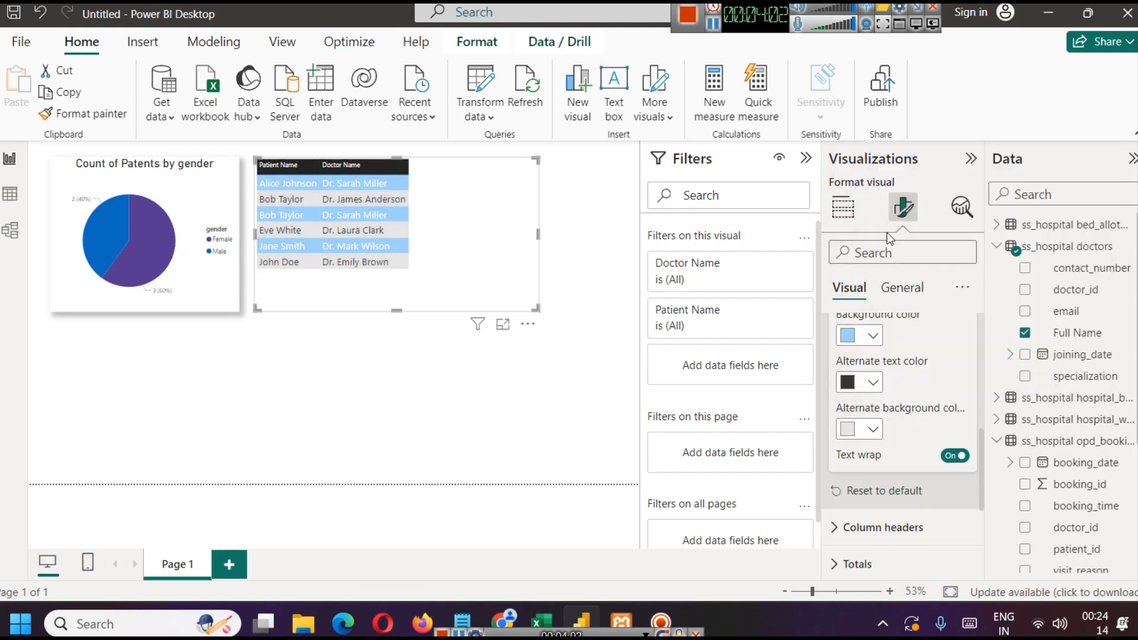
{"action": "scroll", "coordinate": [920, 373], "scroll_direction": "down", "scroll_amount": 2}
{"action": "scroll", "coordinate": [890, 419], "scroll_direction": "up", "scroll_amount": 4}
{"action": "left_click", "coordinate": [872, 380]}
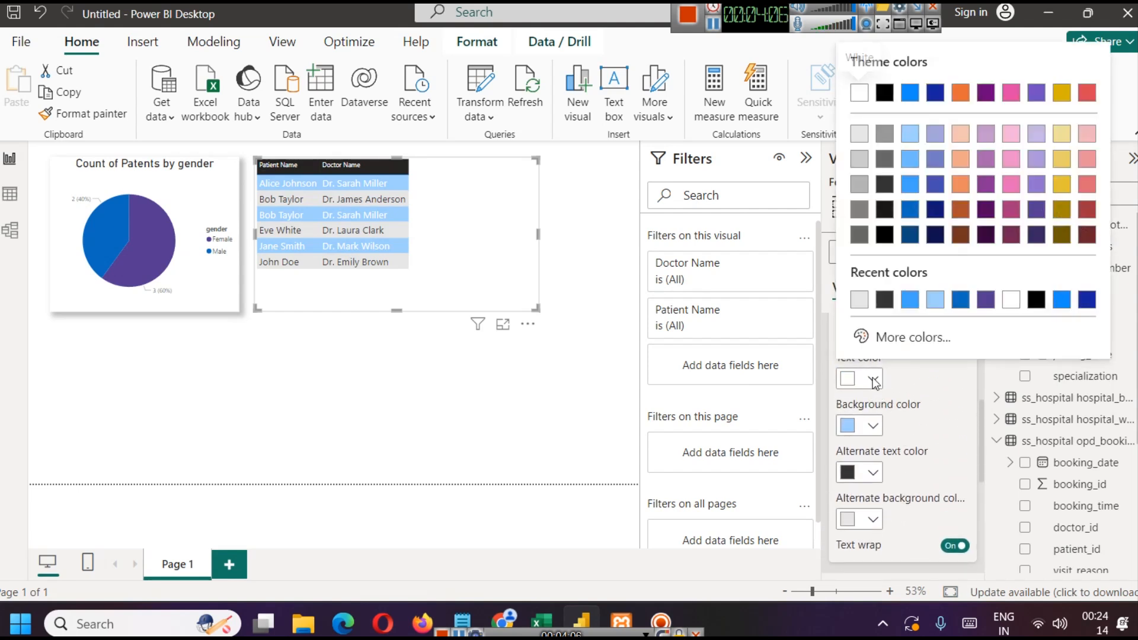
{"action": "left_click", "coordinate": [1037, 235]}
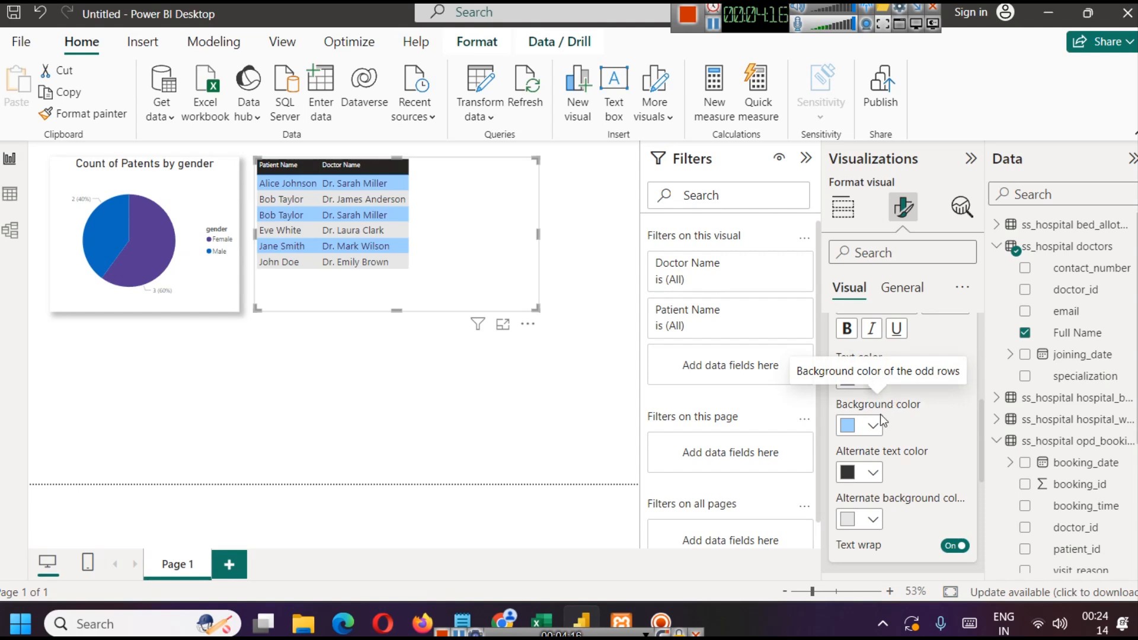
Step: Set the font size of the table visual's values to 22 and widen the table visual
{"action": "scroll", "coordinate": [910, 460], "scroll_direction": "up", "scroll_amount": 3}
{"action": "left_click", "coordinate": [964, 490]}
{"action": "left_click", "coordinate": [964, 489]}
{"action": "left_click", "coordinate": [964, 480]}
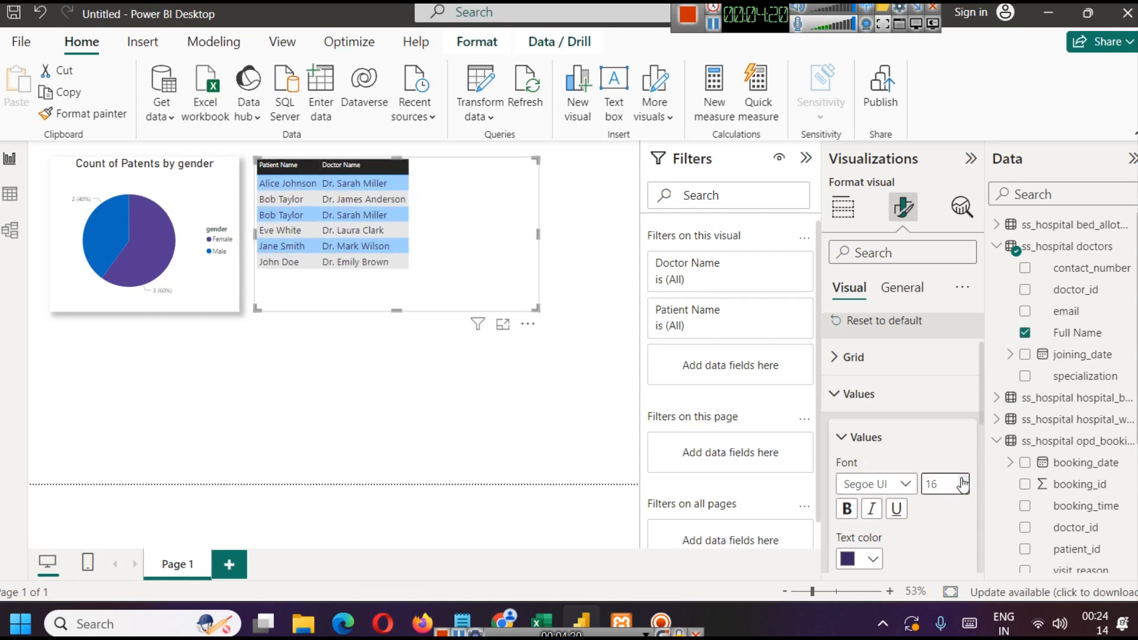
{"action": "left_click", "coordinate": [963, 481]}
{"action": "left_click", "coordinate": [964, 480]}
{"action": "left_click", "coordinate": [963, 481]}
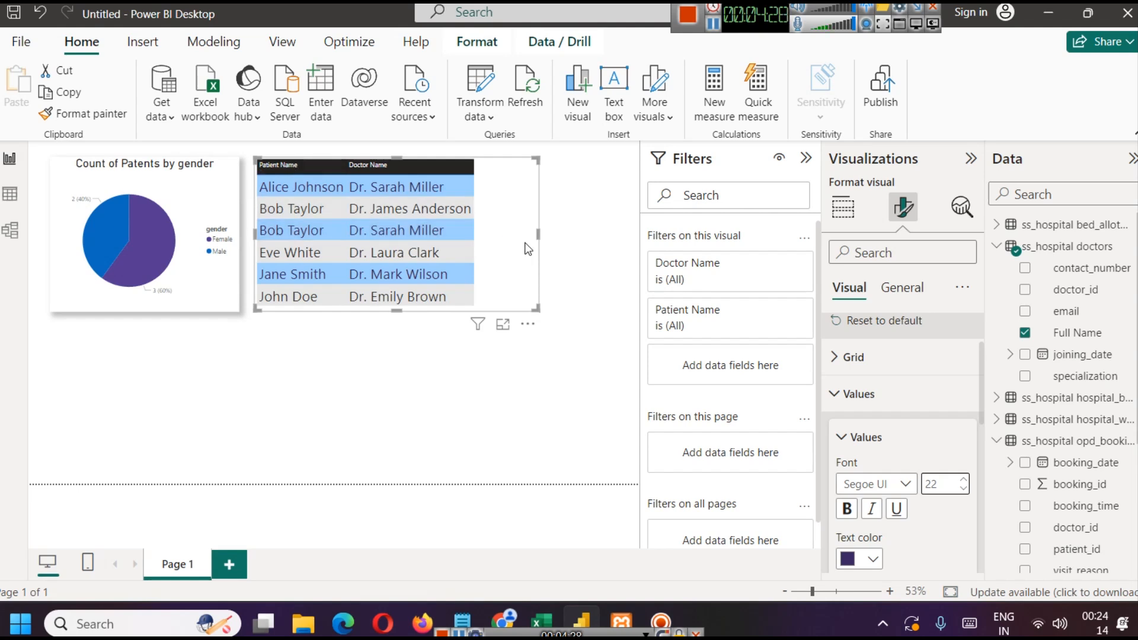
{"action": "left_click_drag", "start_coordinate": [538, 232], "coordinate": [613, 243]}
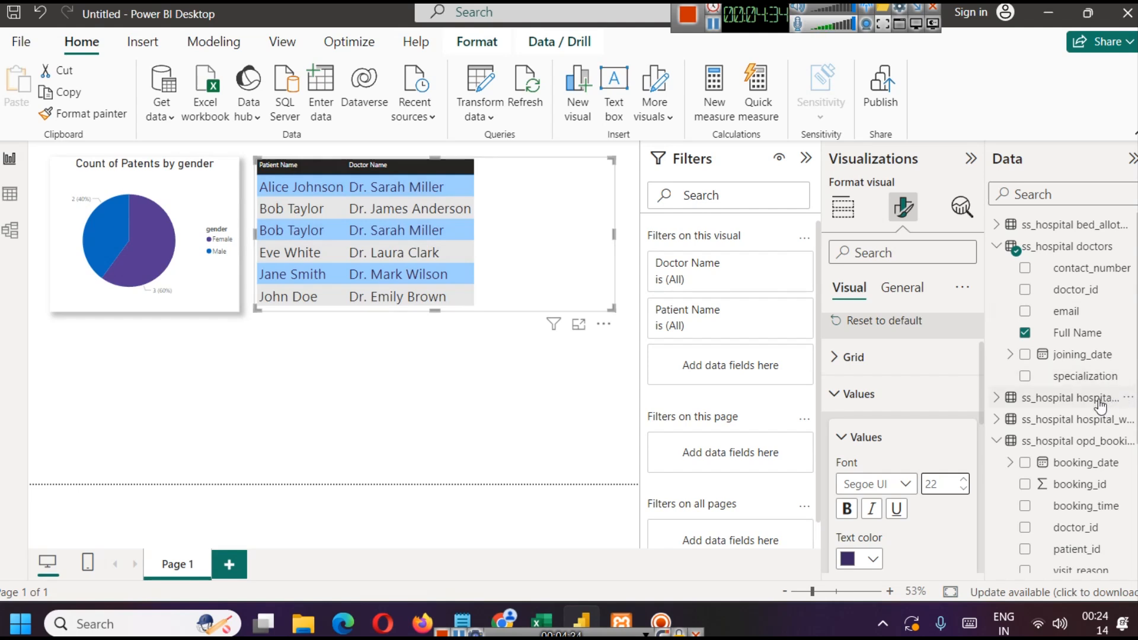
Step: Add registration_date from the ss_hospital patients table to the table visual's columns and remove its Quarter level
{"action": "scroll", "coordinate": [1096, 394], "scroll_direction": "down", "scroll_amount": 2}
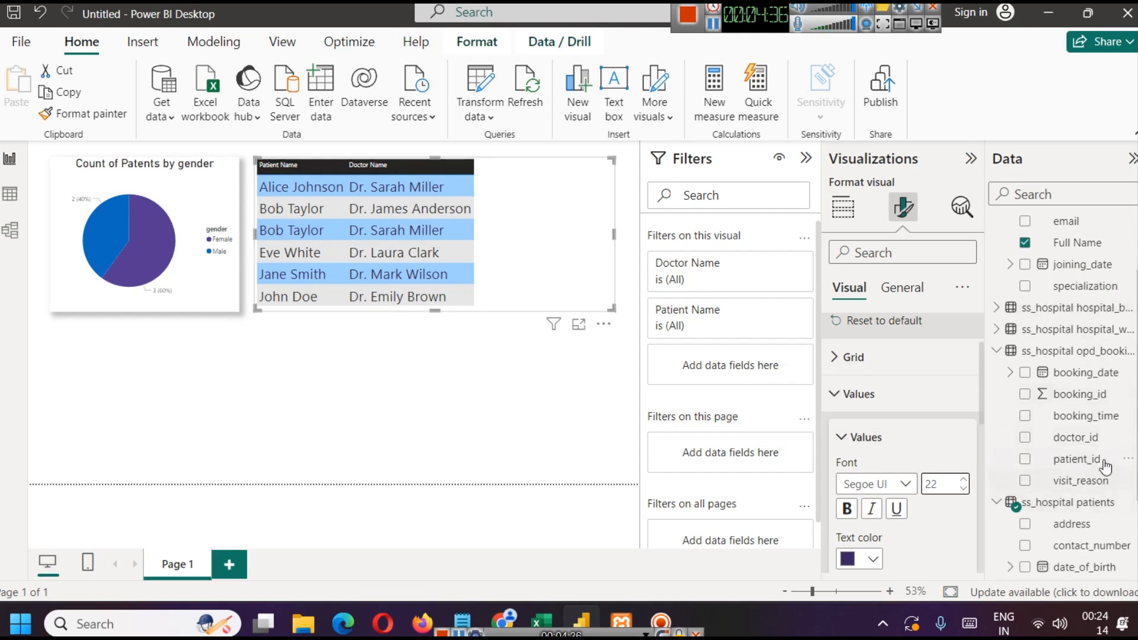
{"action": "scroll", "coordinate": [1105, 468], "scroll_direction": "down", "scroll_amount": 2}
{"action": "scroll", "coordinate": [1104, 448], "scroll_direction": "down", "scroll_amount": 1}
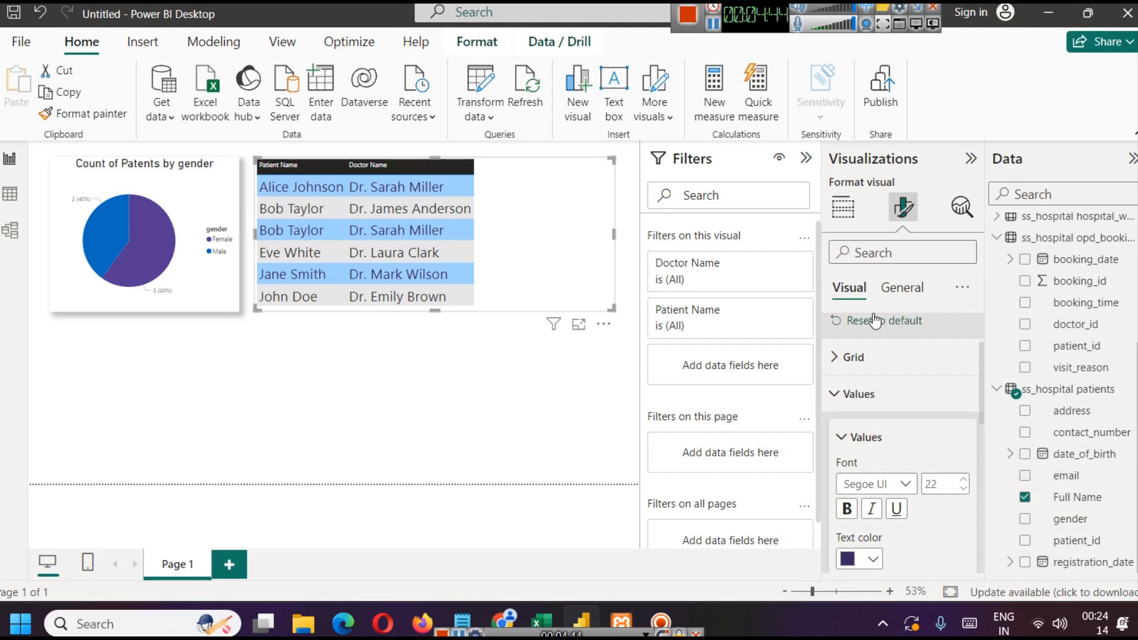
{"action": "scroll", "coordinate": [892, 355], "scroll_direction": "up", "scroll_amount": 2}
{"action": "scroll", "coordinate": [892, 356], "scroll_direction": "up", "scroll_amount": 1}
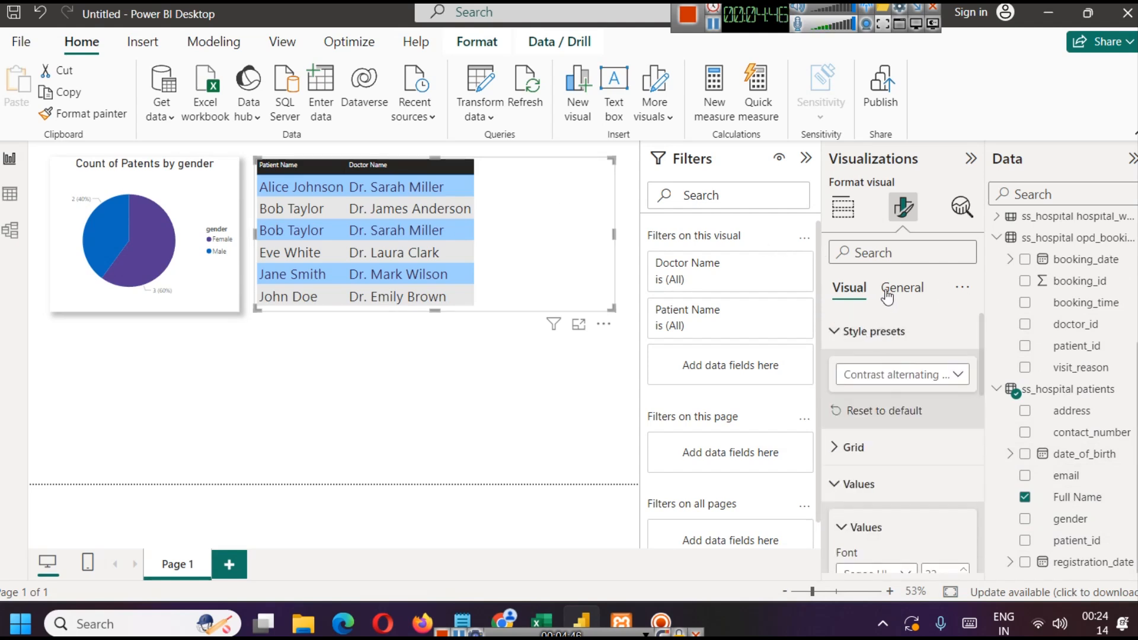
{"action": "left_click", "coordinate": [847, 217]}
{"action": "scroll", "coordinate": [926, 426], "scroll_direction": "down", "scroll_amount": 1}
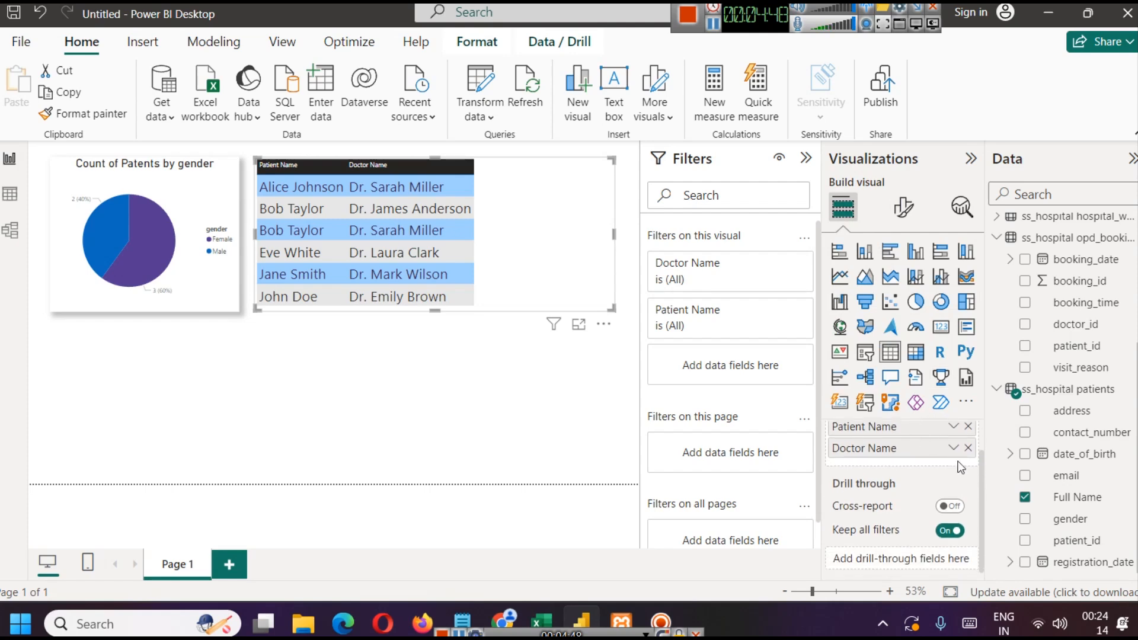
{"action": "left_click_drag", "start_coordinate": [1074, 566], "coordinate": [889, 461]}
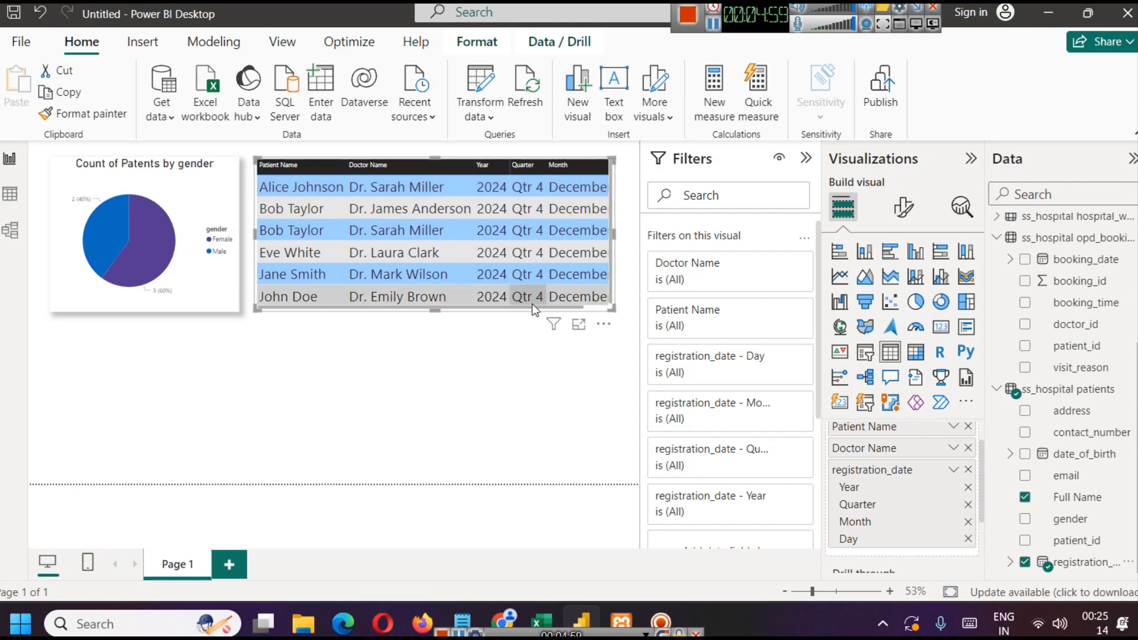
{"action": "left_click_drag", "start_coordinate": [540, 307], "coordinate": [575, 314]}
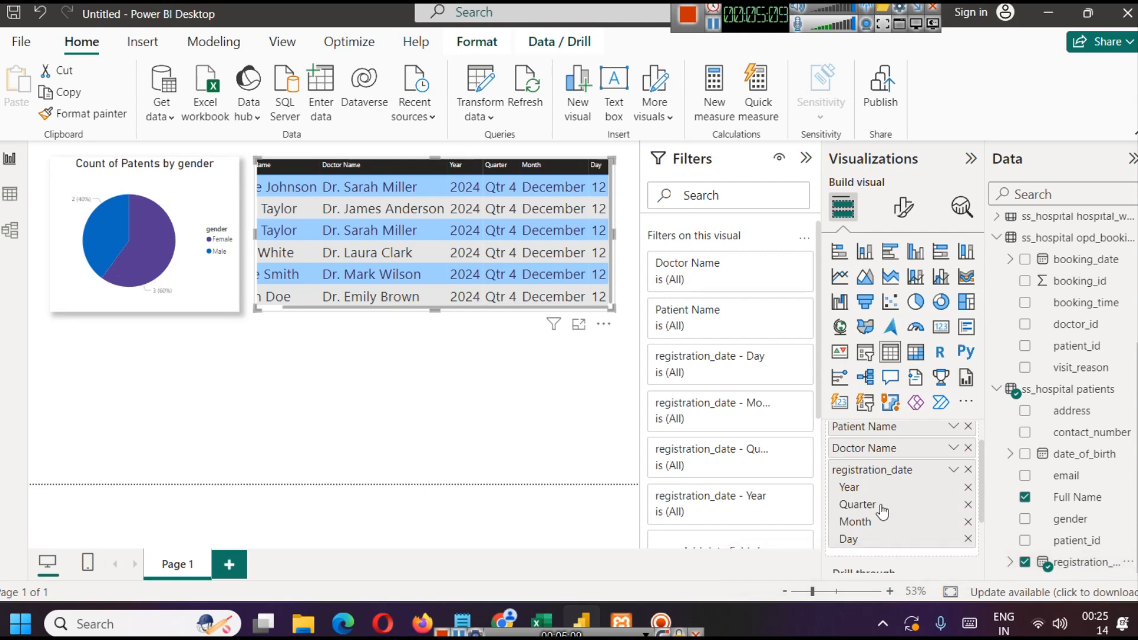
{"action": "left_click", "coordinate": [968, 505]}
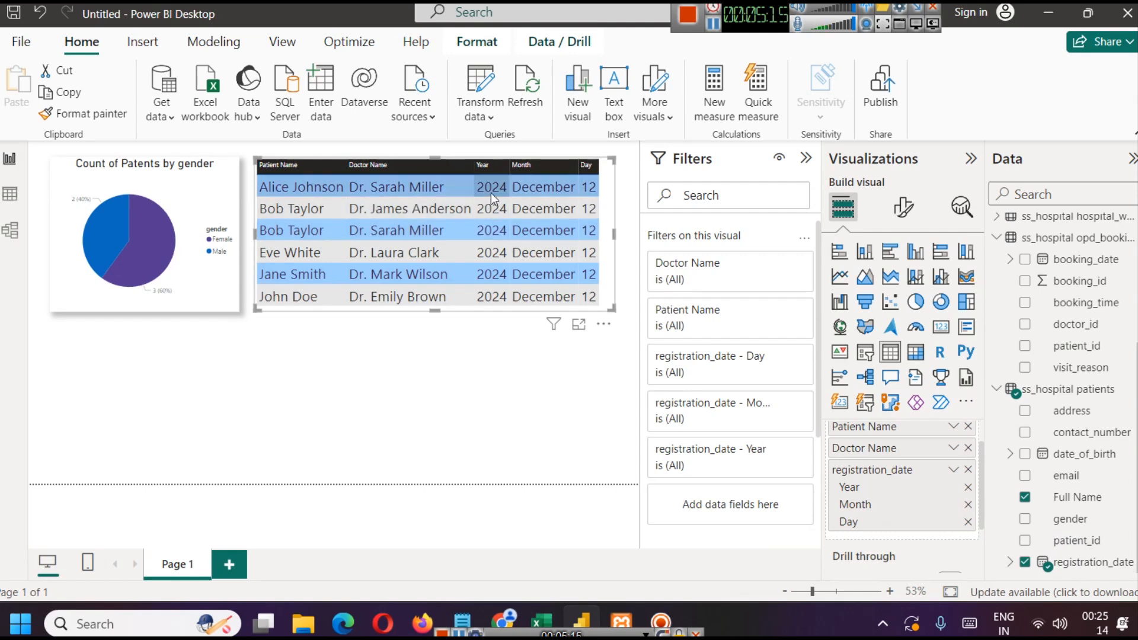
{"action": "left_click", "coordinate": [532, 399]}
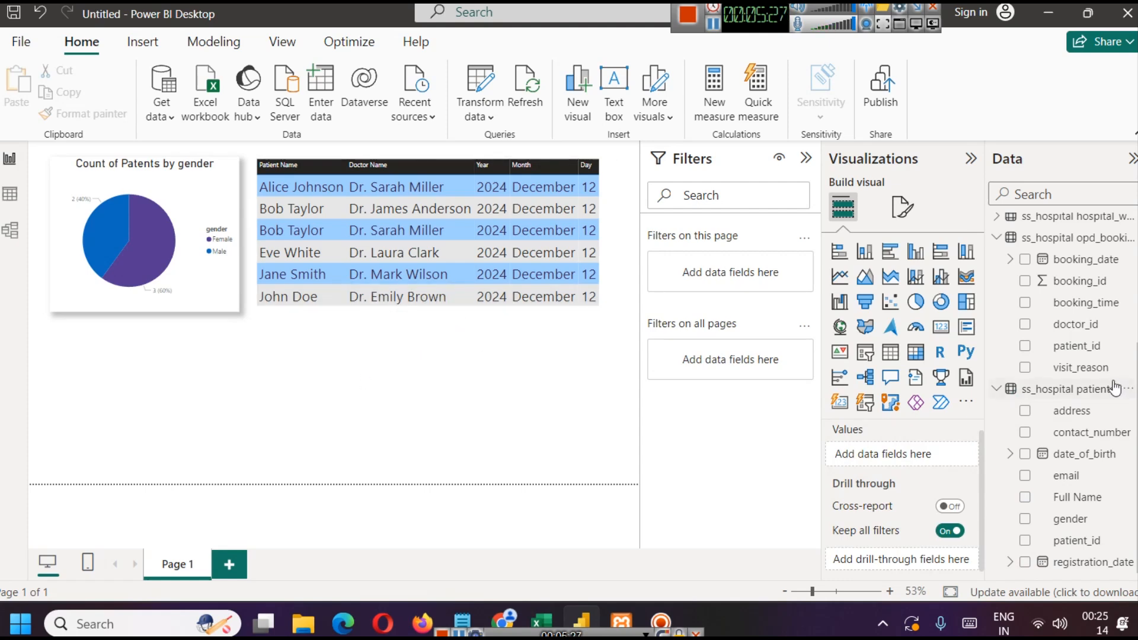
Step: Examine the rows of the ss_hospital doctors table in the data view and return to the report
{"action": "scroll", "coordinate": [1111, 380], "scroll_direction": "up", "scroll_amount": 3}
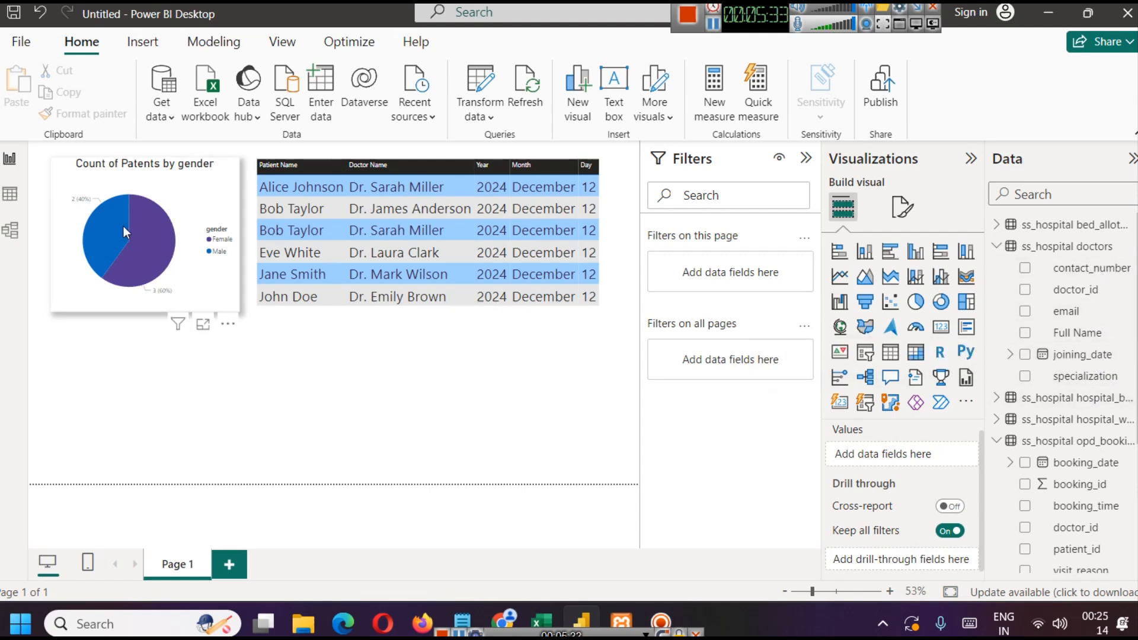
{"action": "left_click", "coordinate": [9, 194]}
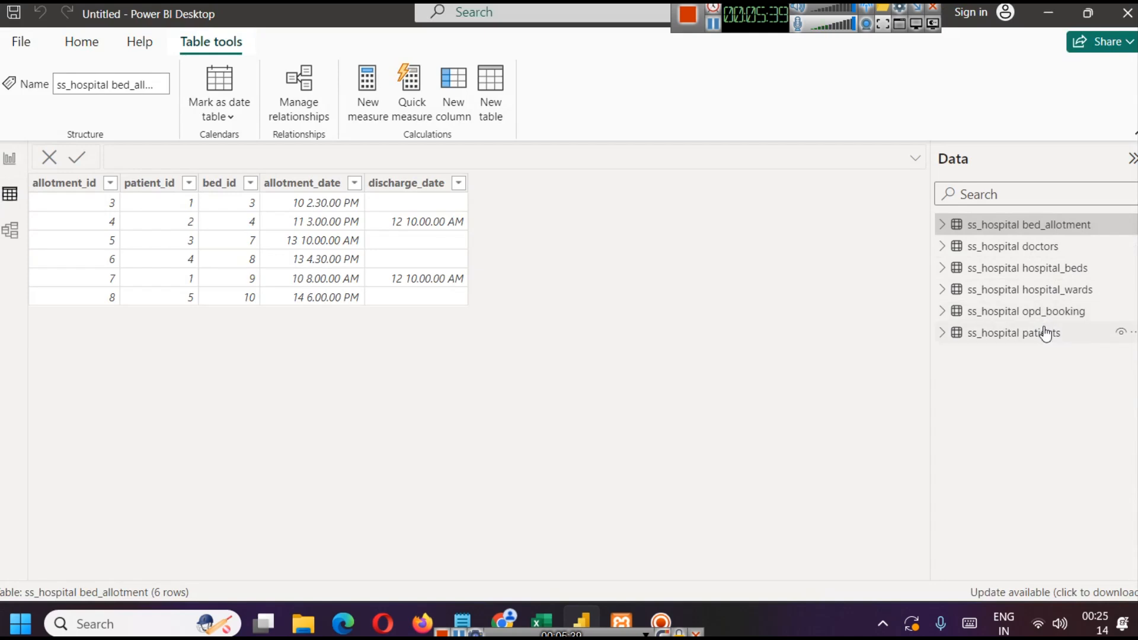
{"action": "left_click", "coordinate": [1023, 246]}
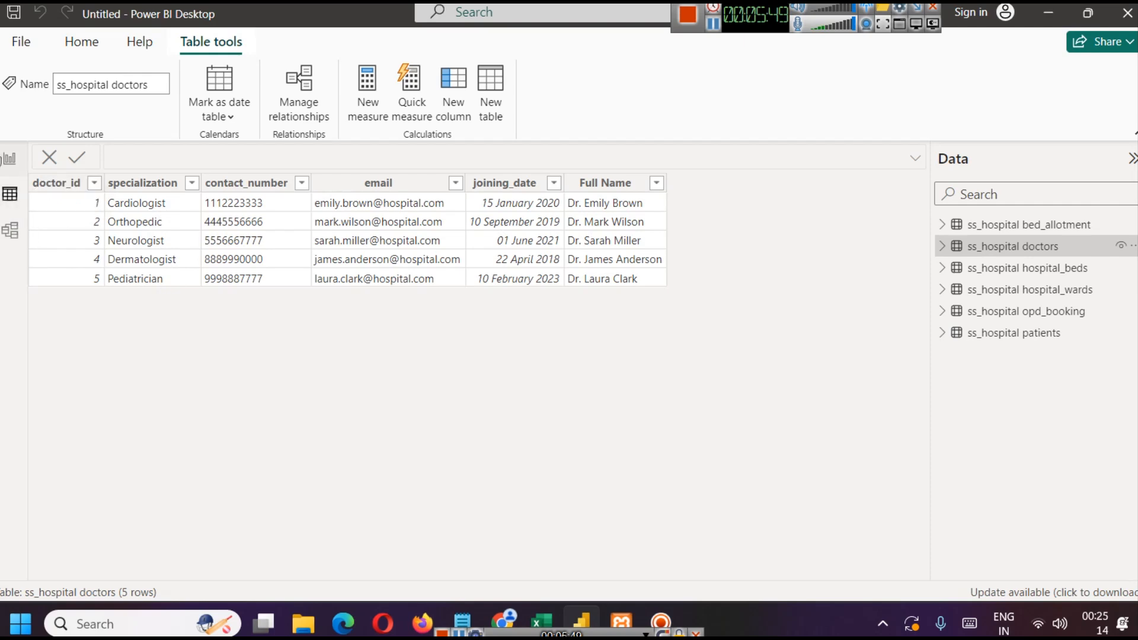
{"action": "left_click", "coordinate": [10, 158]}
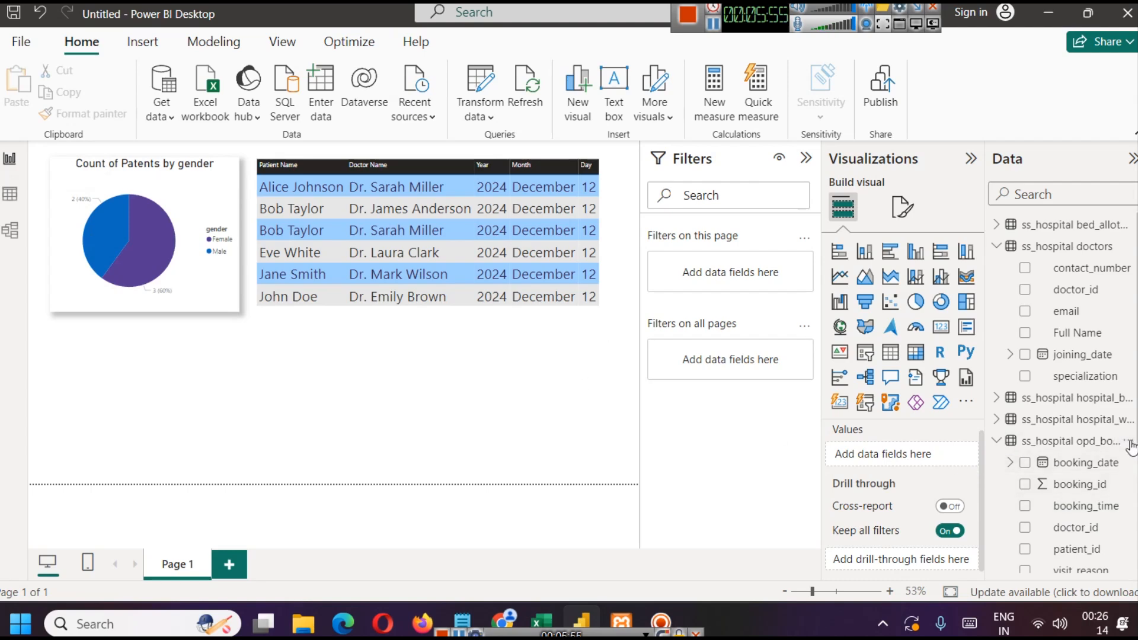
Step: Add a donut chart directly below the gender pie chart and sort the table visual by Doctor Name
{"action": "left_click", "coordinate": [941, 301]}
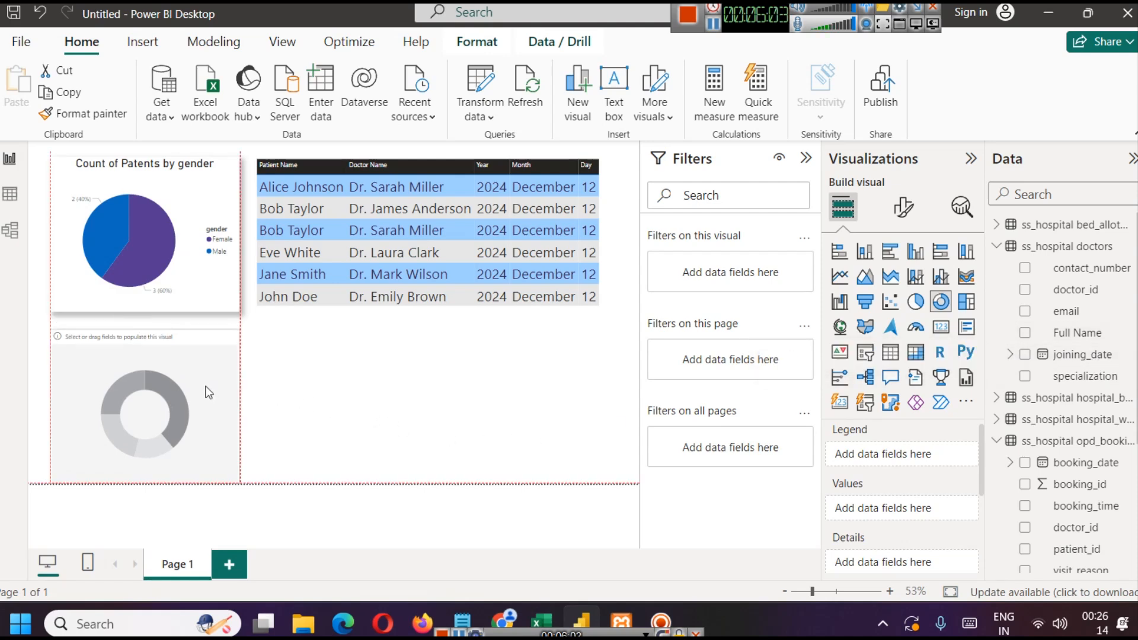
{"action": "left_click", "coordinate": [306, 389]}
{"action": "left_click", "coordinate": [214, 363]}
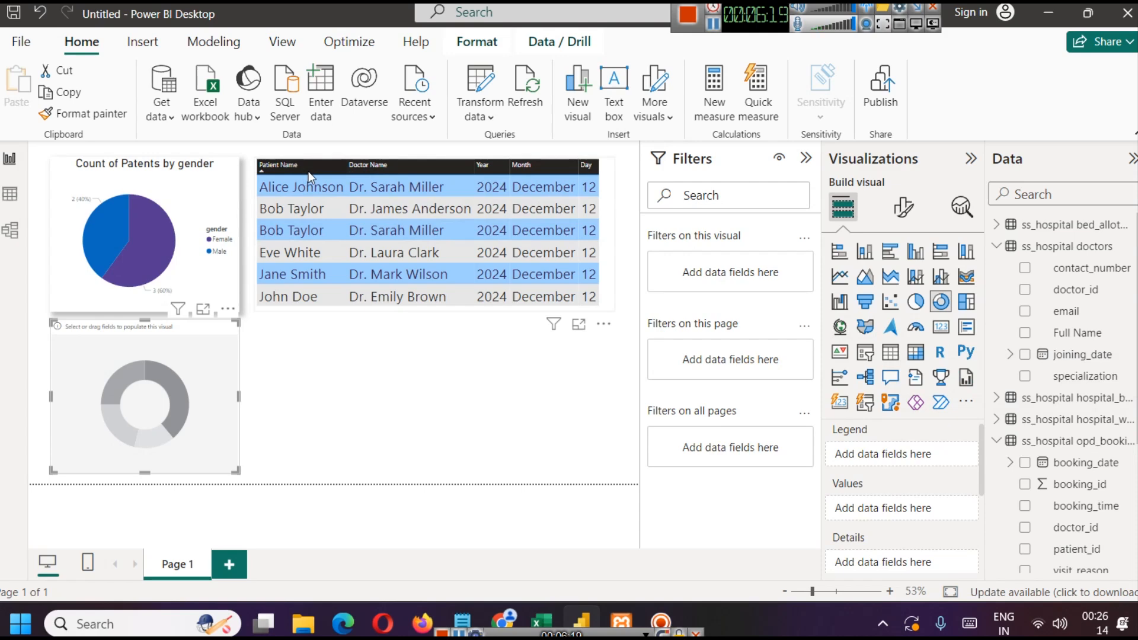
{"action": "left_click", "coordinate": [415, 167]}
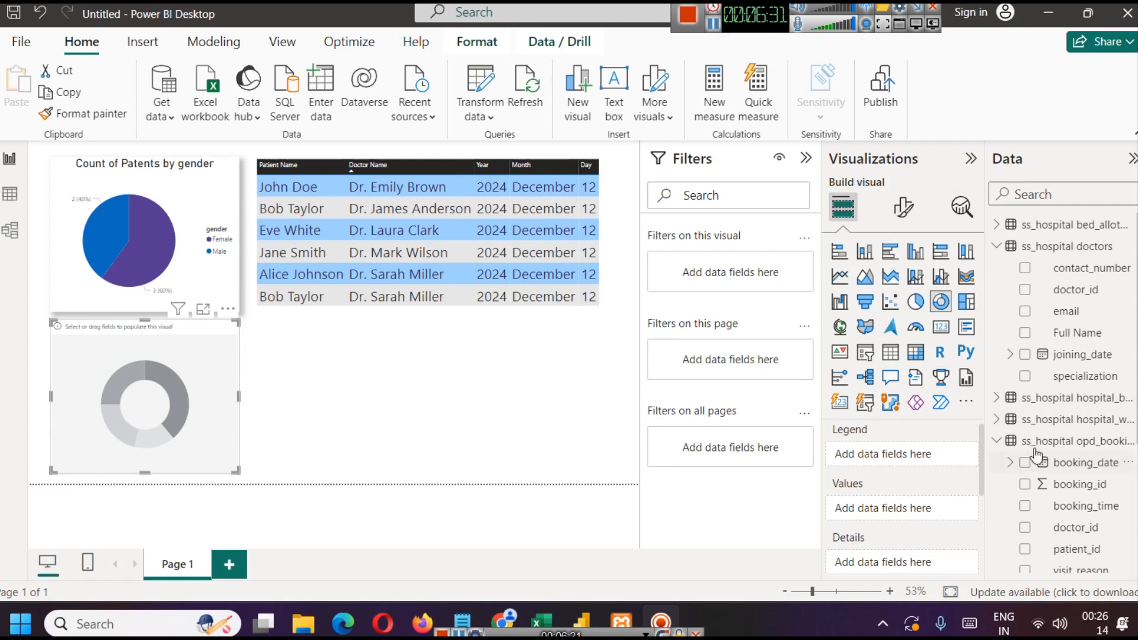
Step: Use the doctors' specialization as the donut chart's legend and the count of patient_id from ss_hospital opd_booking as its values
{"action": "left_click_drag", "start_coordinate": [1075, 378], "coordinate": [886, 456]}
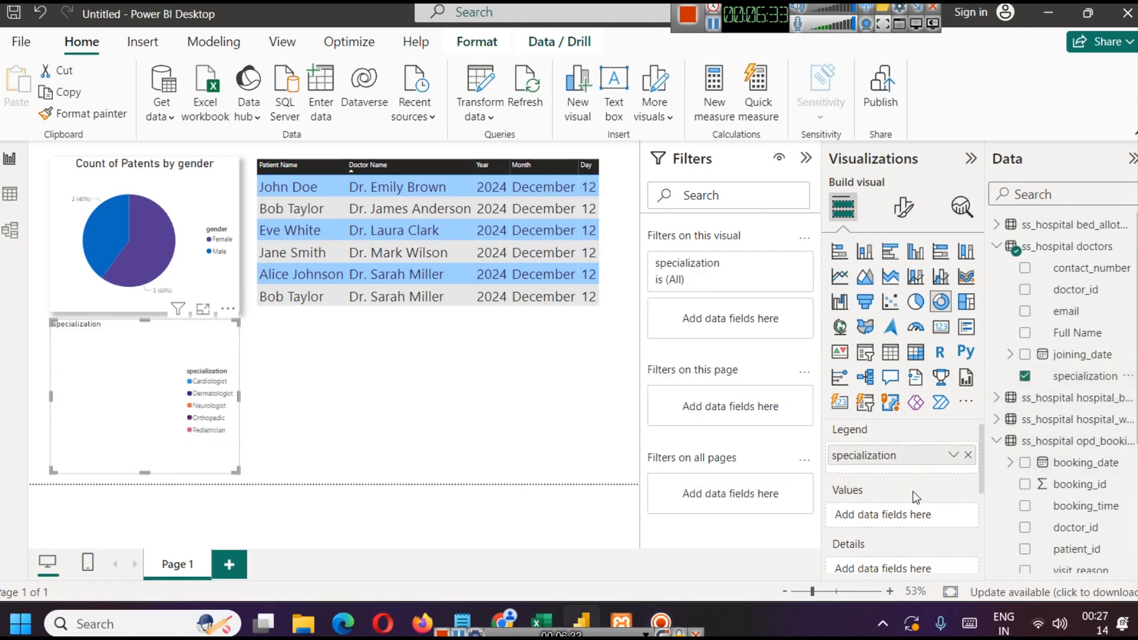
{"action": "scroll", "coordinate": [1076, 516], "scroll_direction": "down", "scroll_amount": 3}
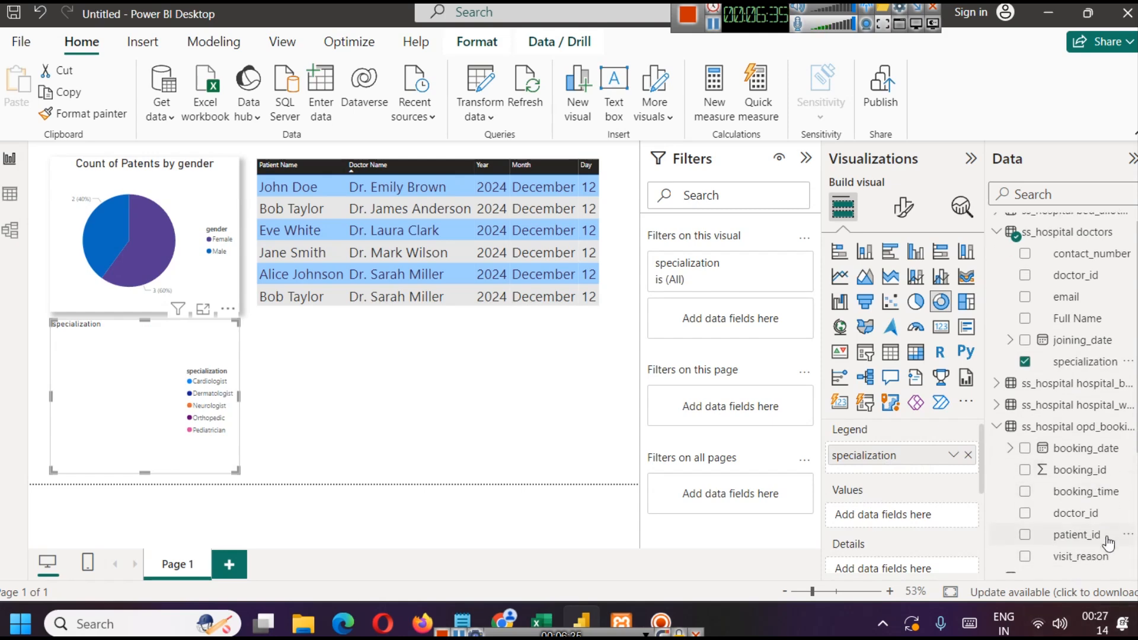
{"action": "mouse_move", "coordinate": [1083, 470]}
{"action": "left_mouse_down"}
{"action": "mouse_move", "coordinate": [981, 462]}
{"action": "mouse_move", "coordinate": [901, 497]}
{"action": "mouse_move", "coordinate": [905, 513]}
{"action": "left_mouse_up"}
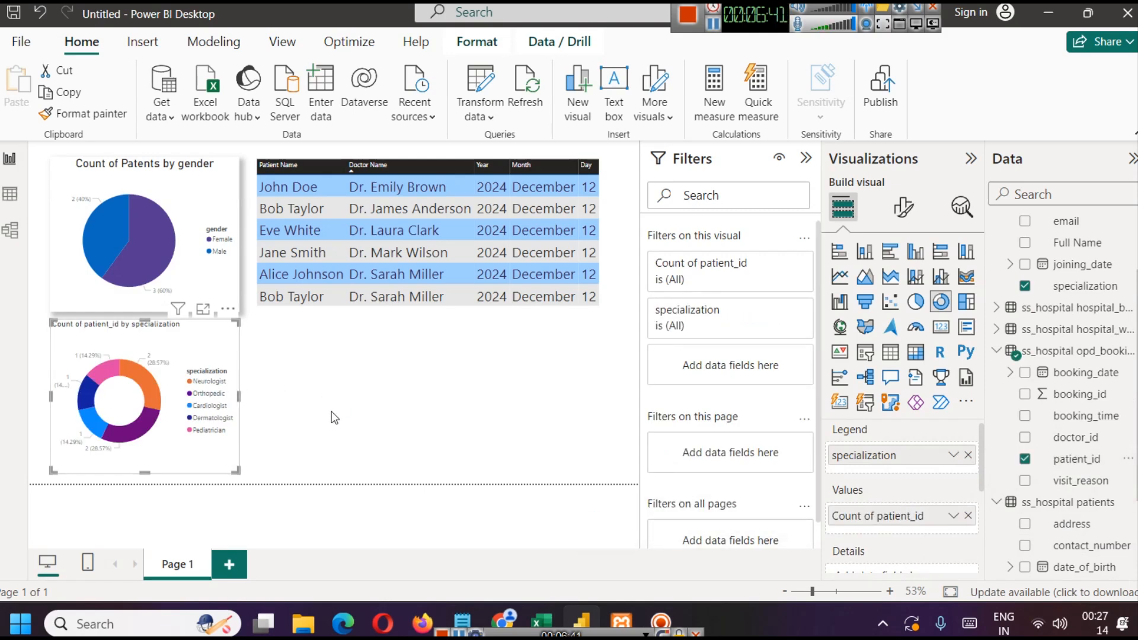
Step: Examine the donut chart's patient count for each specialization in focus mode and return to the report
{"action": "left_click", "coordinate": [204, 311]}
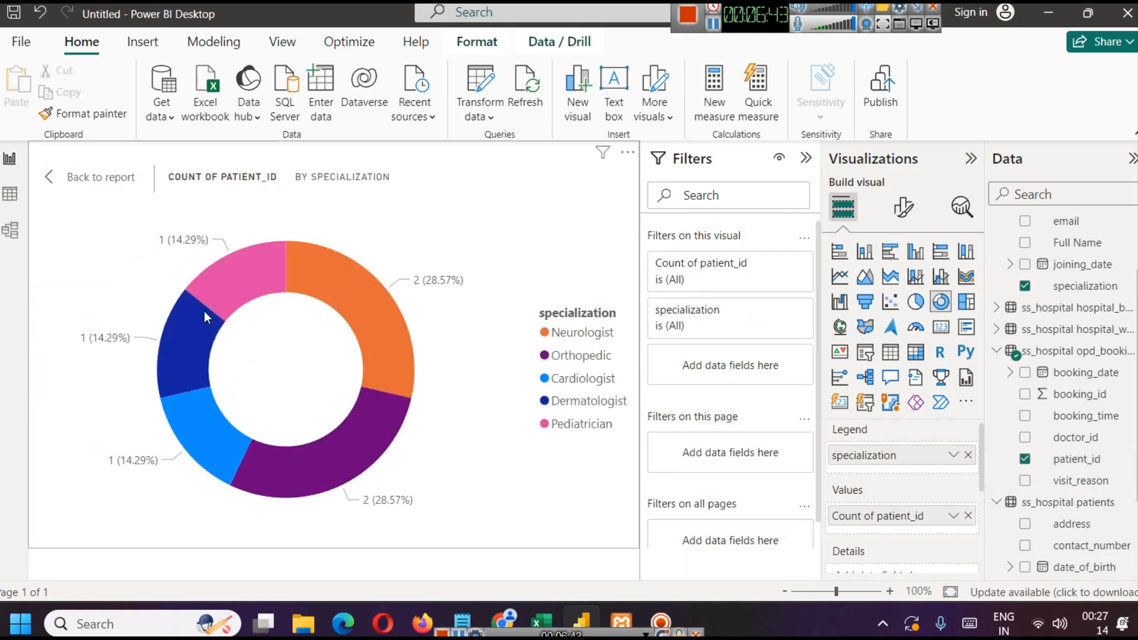
{"action": "mouse_move", "coordinate": [382, 312]}
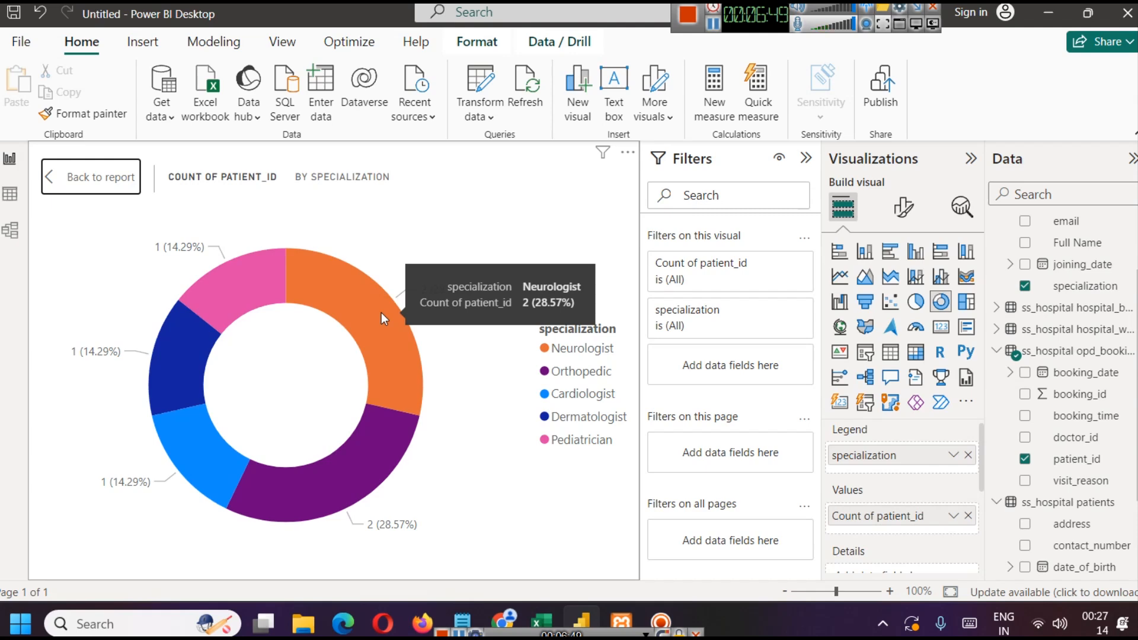
{"action": "mouse_move", "coordinate": [278, 499]}
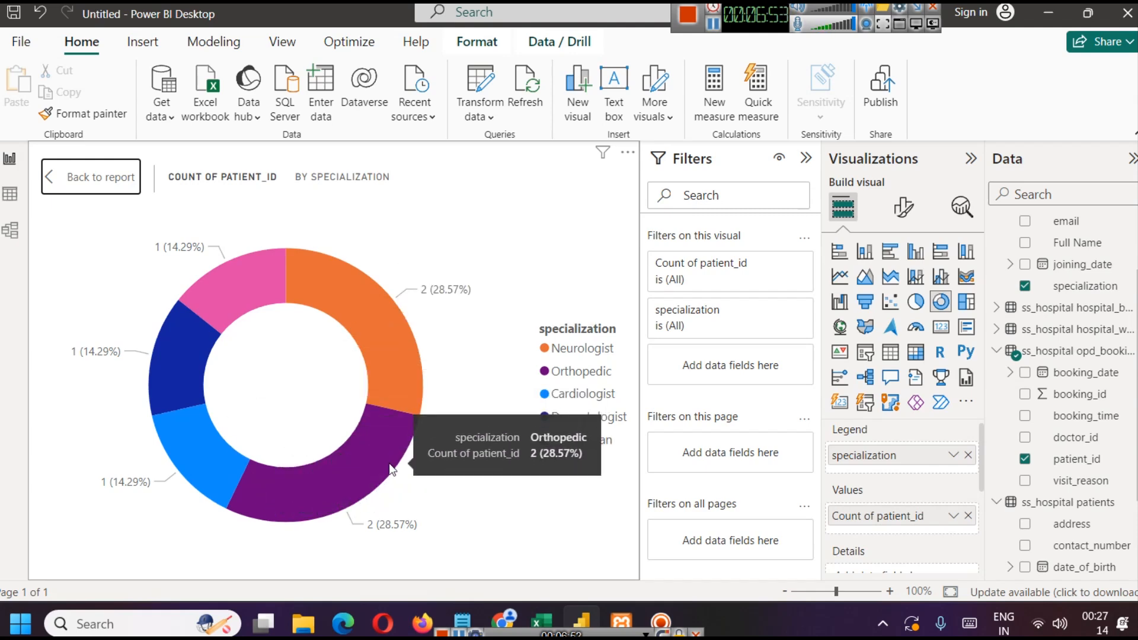
{"action": "mouse_move", "coordinate": [415, 370]}
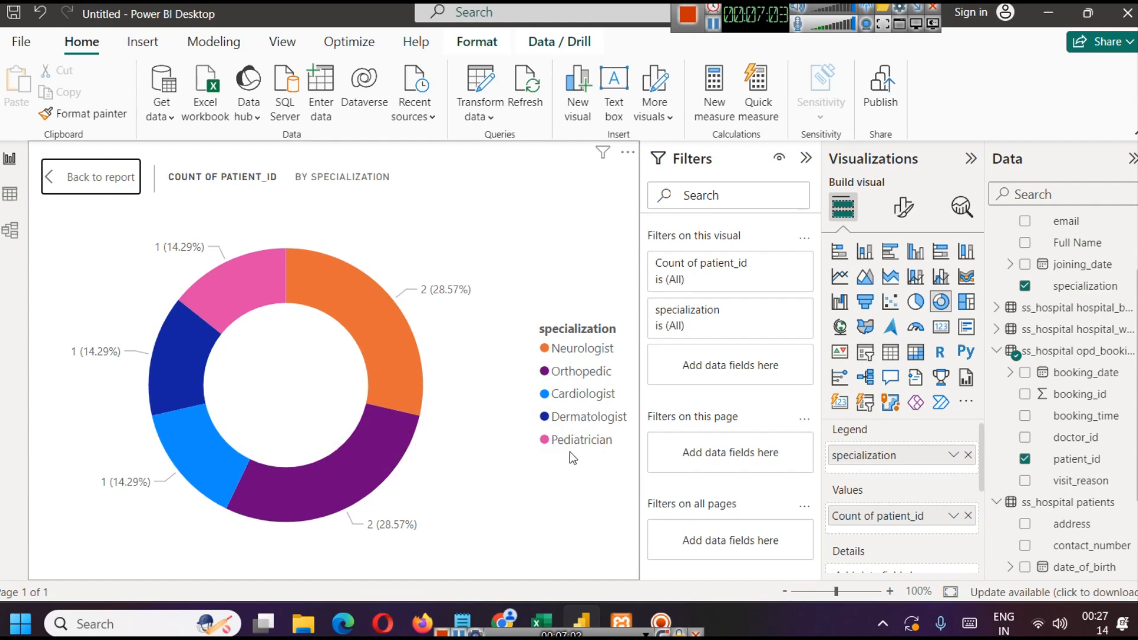
{"action": "left_click", "coordinate": [58, 186]}
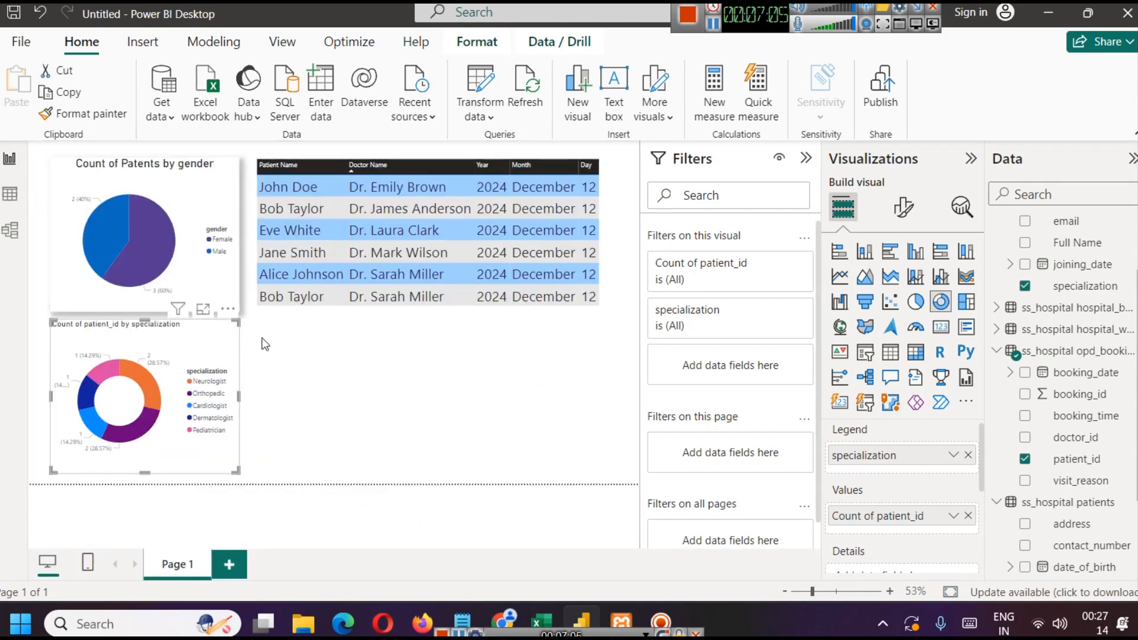
Step: Turn on the shadow effect for the specialization donut chart
{"action": "left_click", "coordinate": [904, 209]}
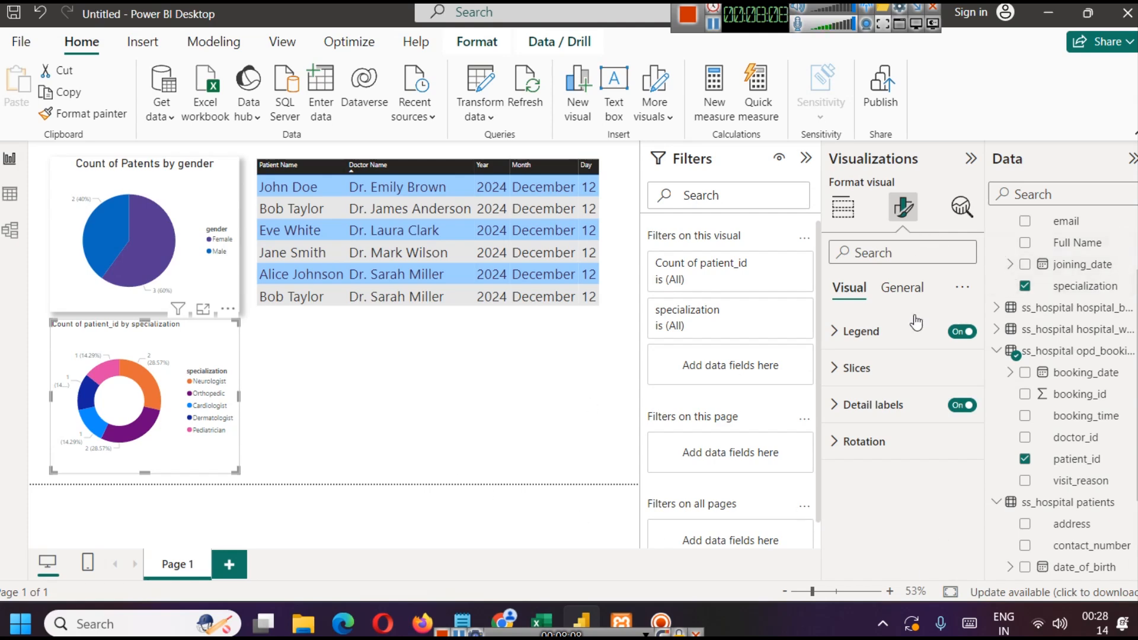
{"action": "left_click", "coordinate": [915, 296]}
{"action": "left_click", "coordinate": [882, 408]}
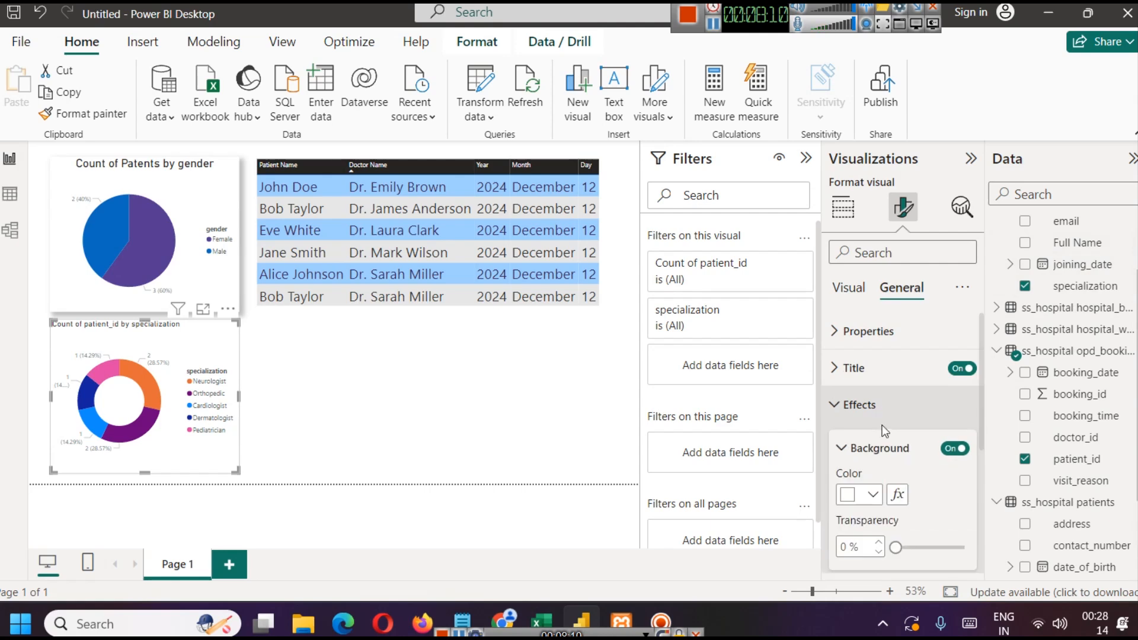
{"action": "scroll", "coordinate": [887, 423], "scroll_direction": "down", "scroll_amount": 3}
{"action": "left_click", "coordinate": [955, 459]}
{"action": "left_click", "coordinate": [393, 393]}
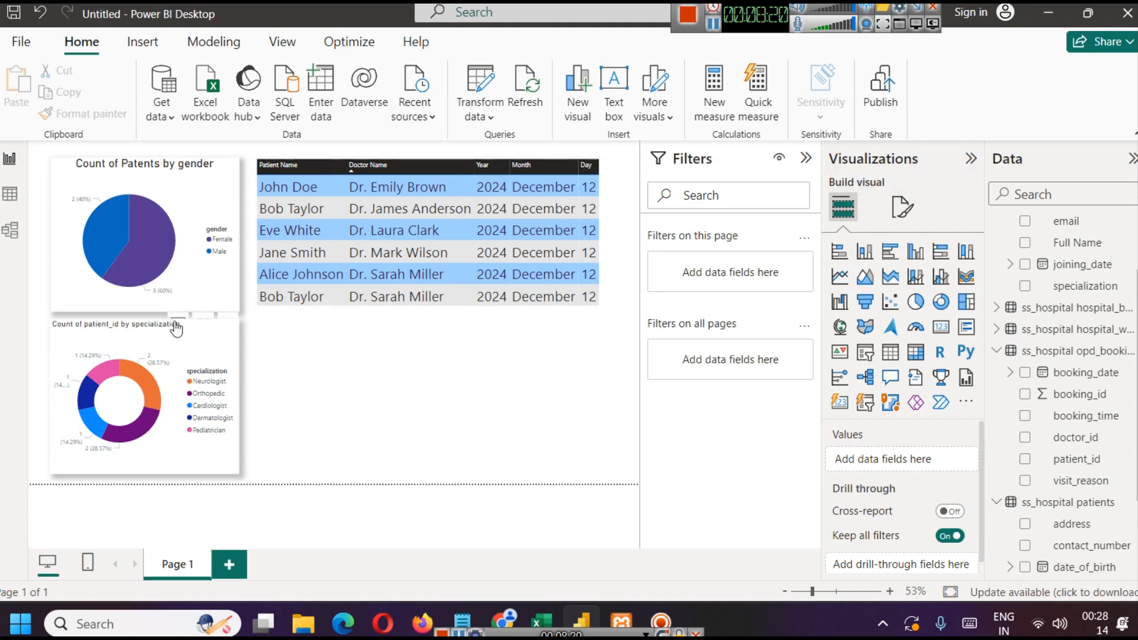
Step: Change the donut chart's title text to "Count of Patients by specialization"
{"action": "left_click", "coordinate": [902, 206]}
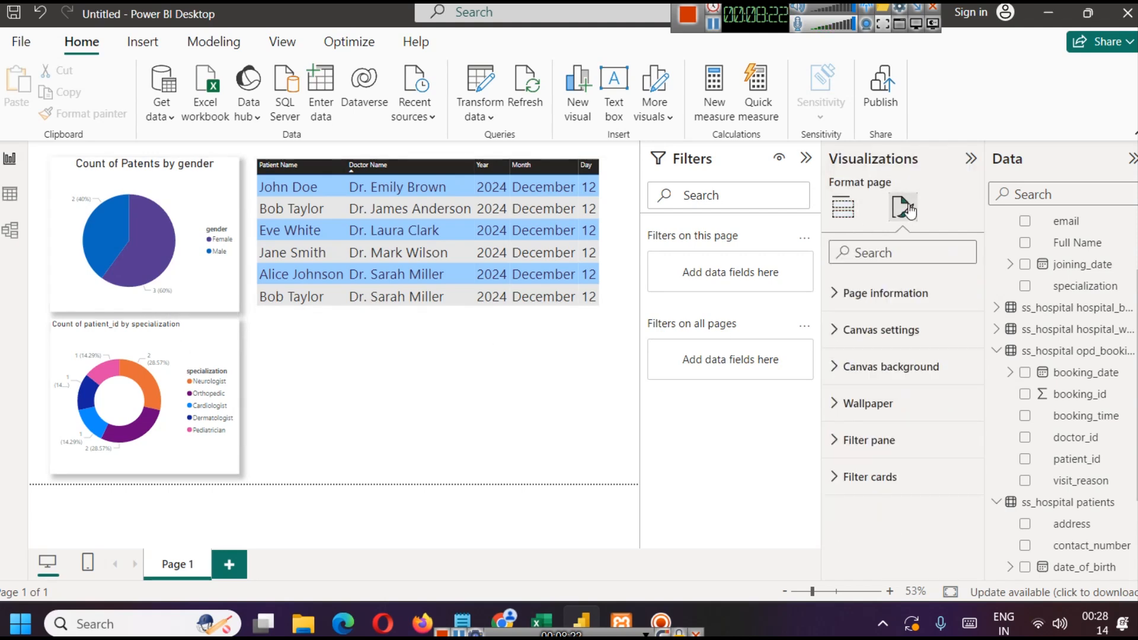
{"action": "left_click", "coordinate": [201, 333]}
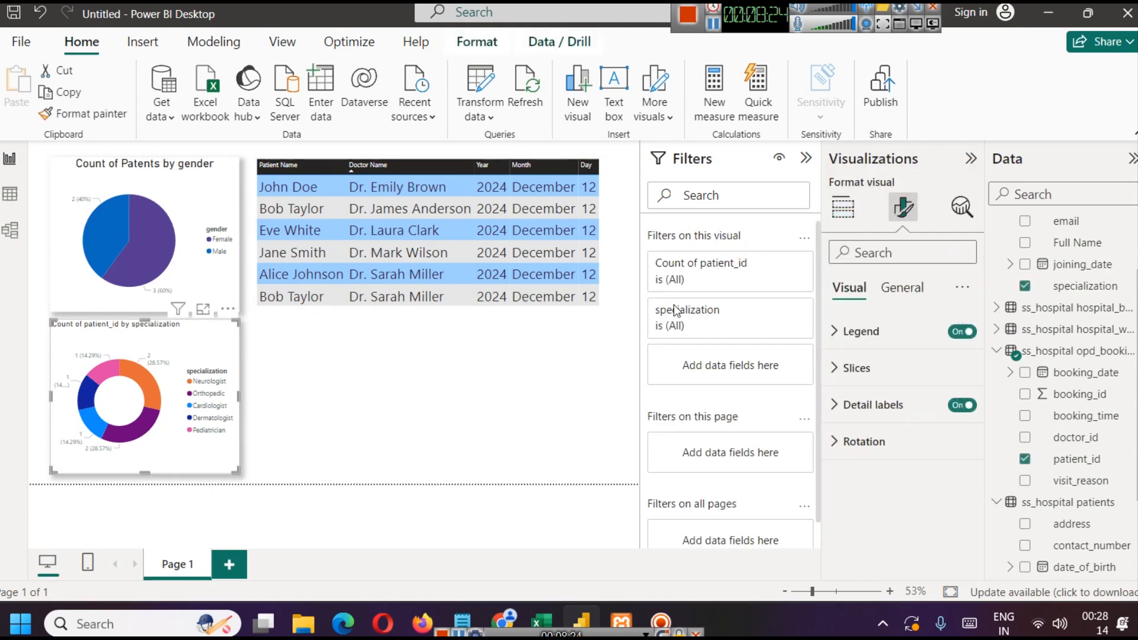
{"action": "left_click", "coordinate": [901, 288]}
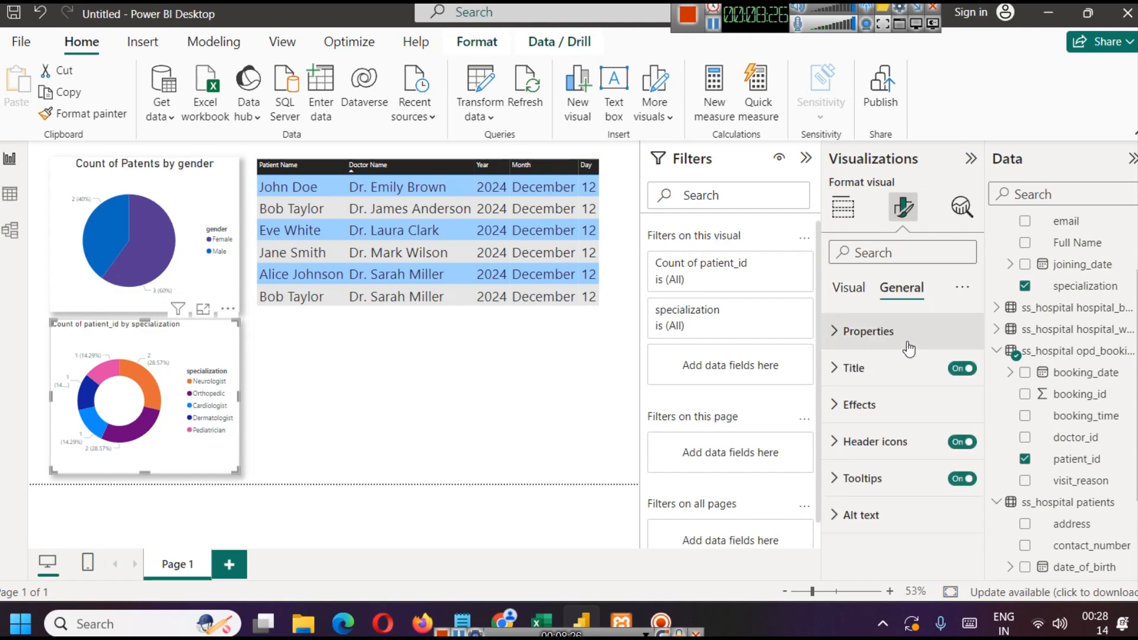
{"action": "left_click", "coordinate": [847, 368]}
{"action": "left_click", "coordinate": [889, 458]}
{"action": "double_click", "coordinate": [889, 458]}
{"action": "type", "text": "Patients by"}
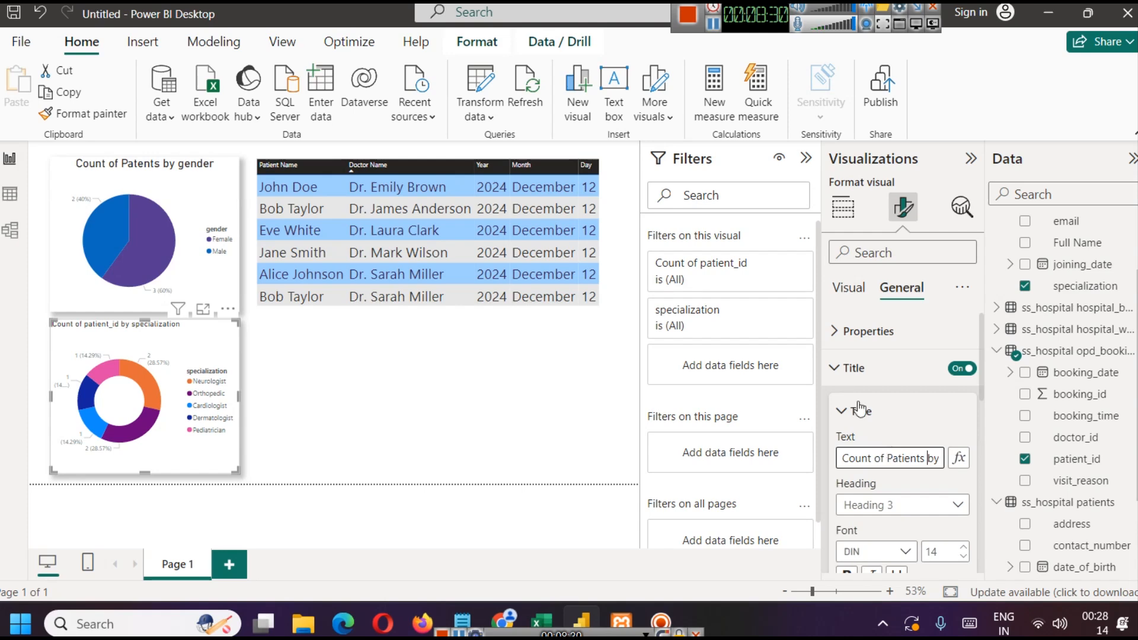
Step: Set the donut chart title's font size to 19 and center the title horizontally
{"action": "scroll", "coordinate": [972, 380], "scroll_direction": "down", "scroll_amount": 3}
{"action": "left_click", "coordinate": [965, 367]}
{"action": "left_click", "coordinate": [965, 368]}
{"action": "left_click", "coordinate": [964, 368]}
{"action": "left_click", "coordinate": [964, 367]}
{"action": "left_click", "coordinate": [964, 368]}
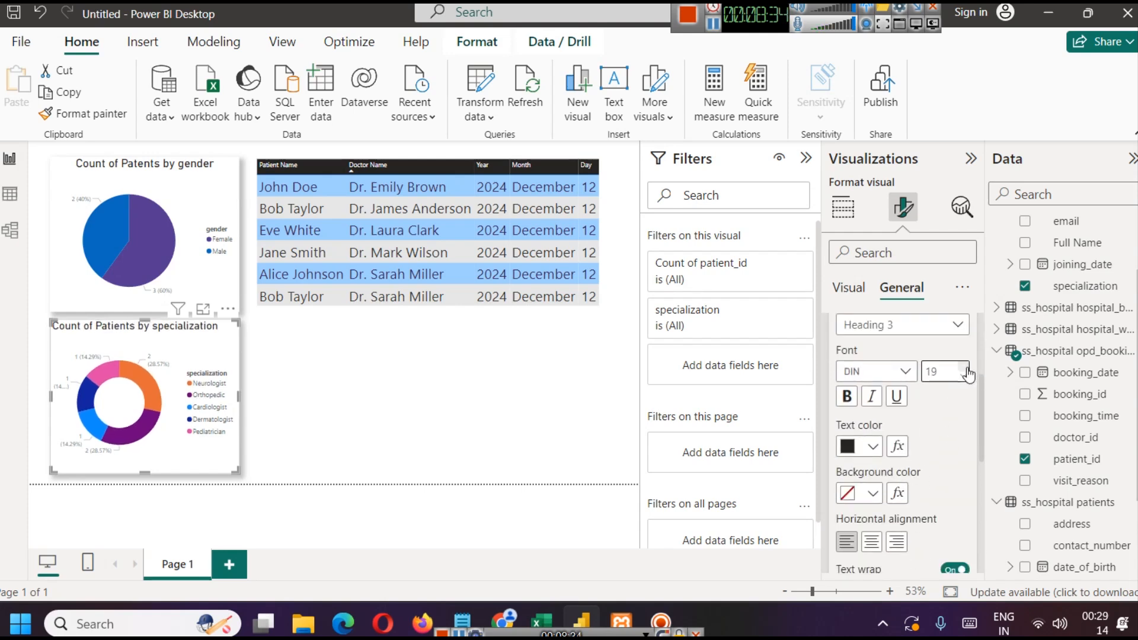
{"action": "left_click", "coordinate": [871, 541]}
{"action": "left_click", "coordinate": [462, 422]}
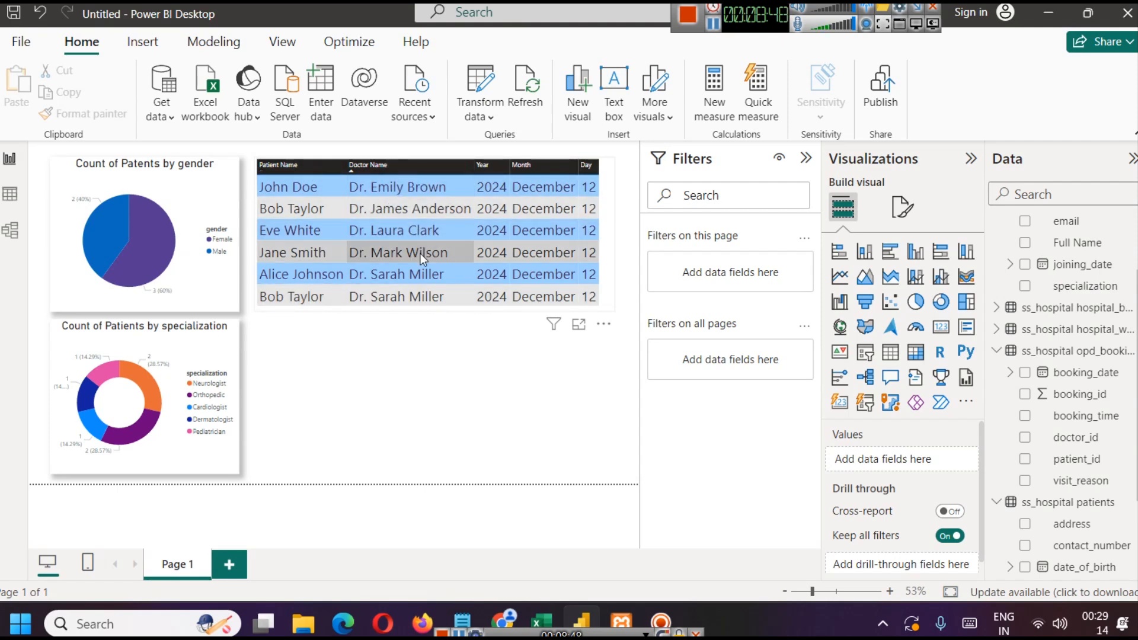
Step: Sort the patient-doctor table by Patient Name, re-sort it by Month, and select its first row
{"action": "left_click", "coordinate": [319, 162]}
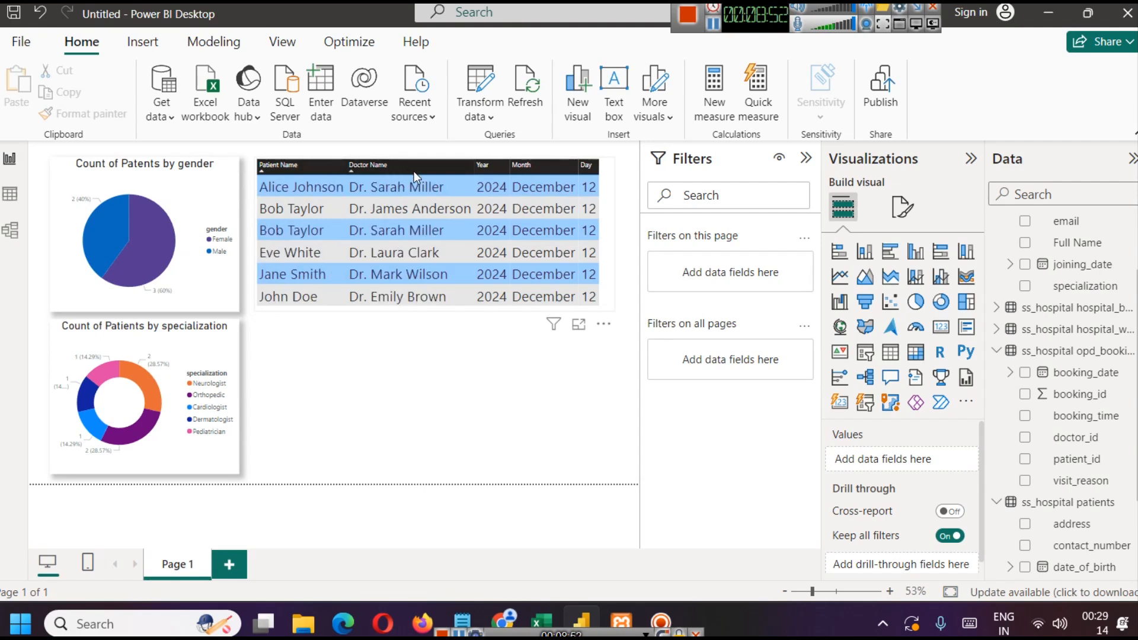
{"action": "left_click", "coordinate": [550, 166]}
{"action": "left_click", "coordinate": [447, 187]}
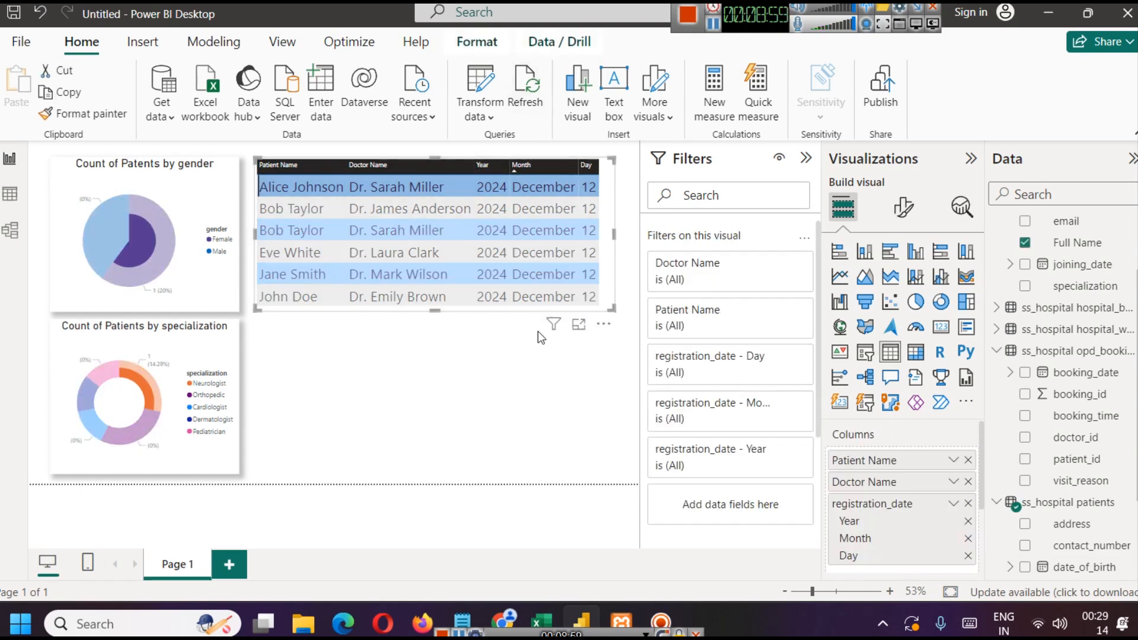
Step: Add the doctors' specialization field as the last column of the patient-doctor table, after registration_date
{"action": "left_click", "coordinate": [953, 506]}
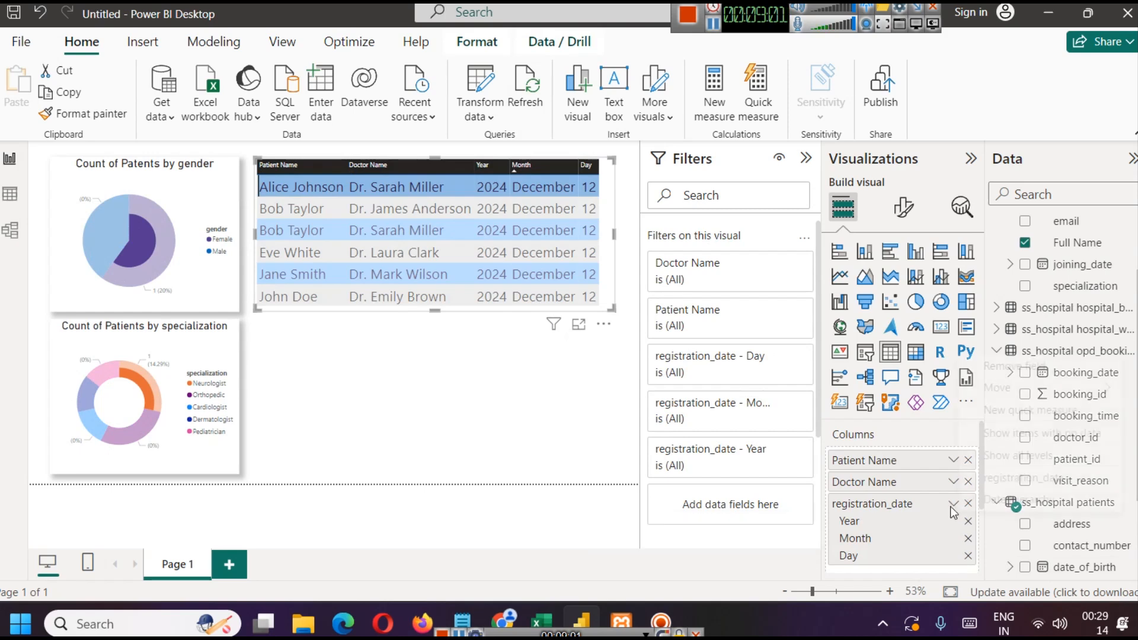
{"action": "left_click", "coordinate": [920, 507]}
{"action": "scroll", "coordinate": [918, 503], "scroll_direction": "down", "scroll_amount": 1}
{"action": "scroll", "coordinate": [906, 492], "scroll_direction": "down", "scroll_amount": 2}
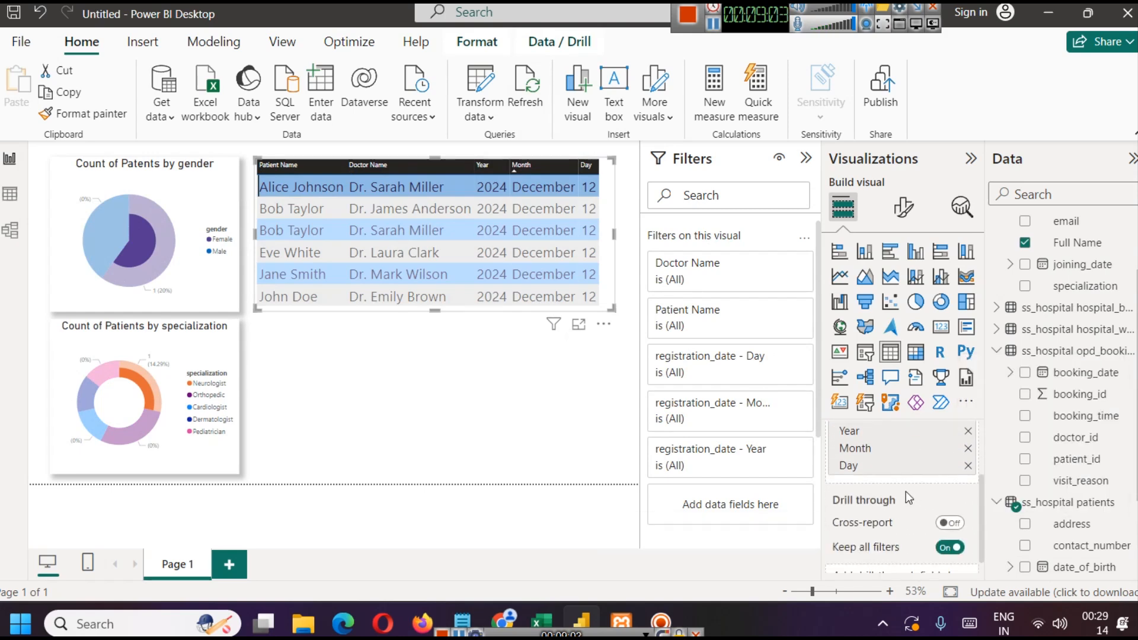
{"action": "left_click_drag", "start_coordinate": [1088, 287], "coordinate": [912, 477]}
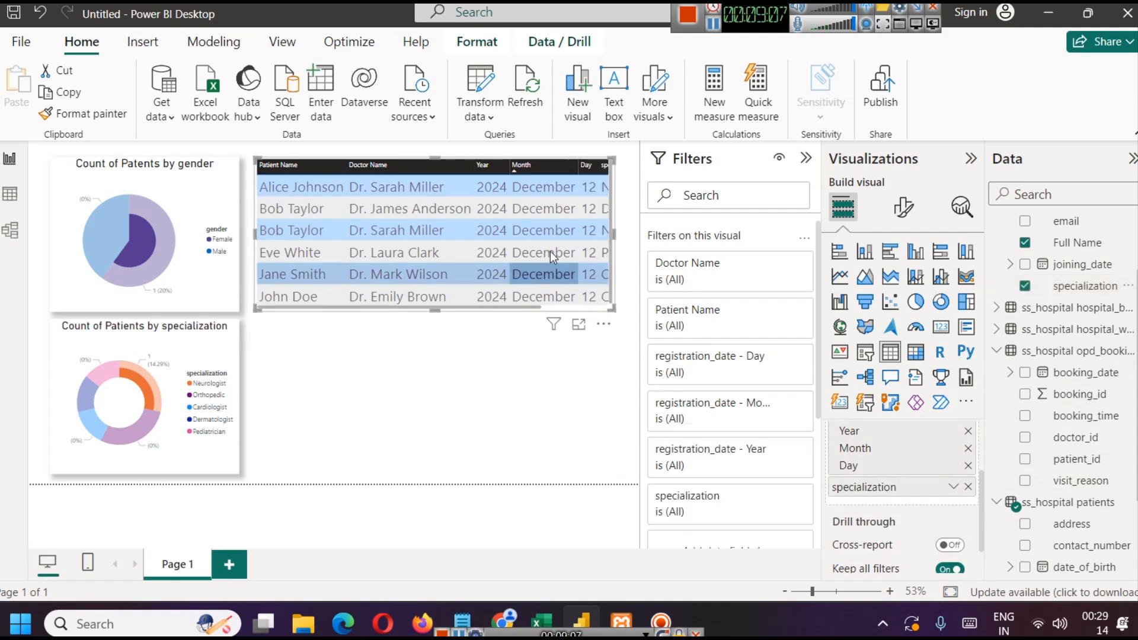
Step: Reduce the font size of the patient-doctor table's values to make room for the specialization column
{"action": "left_click", "coordinate": [904, 207]}
{"action": "left_click", "coordinate": [851, 408]}
{"action": "scroll", "coordinate": [852, 415], "scroll_direction": "down", "scroll_amount": 3}
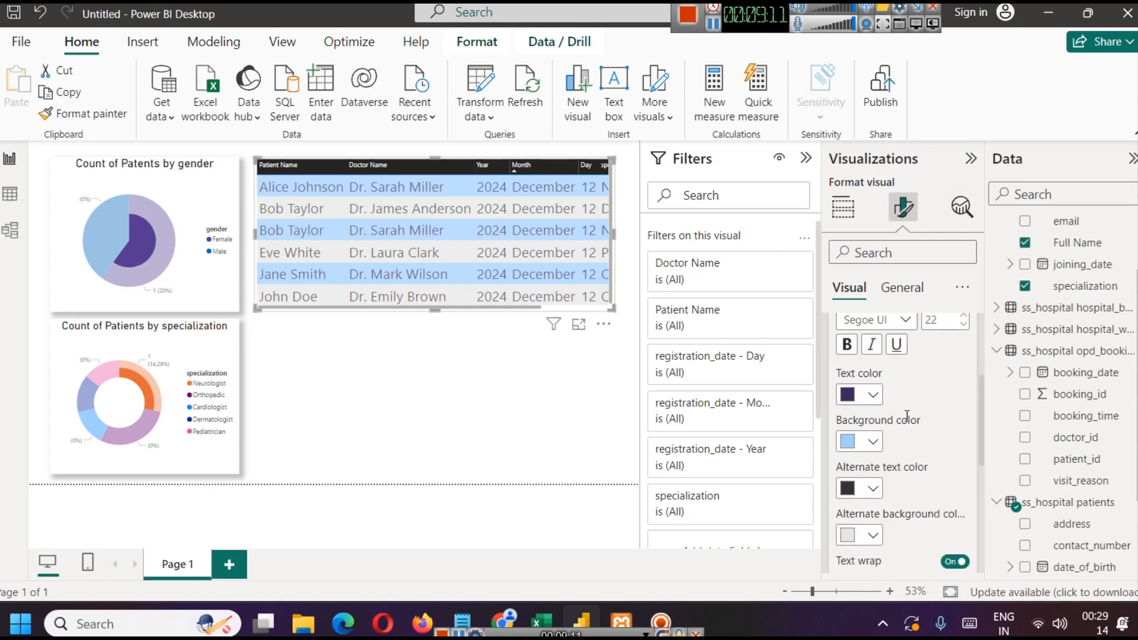
{"action": "left_click", "coordinate": [963, 321]}
{"action": "left_click", "coordinate": [962, 321]}
{"action": "left_click", "coordinate": [963, 330]}
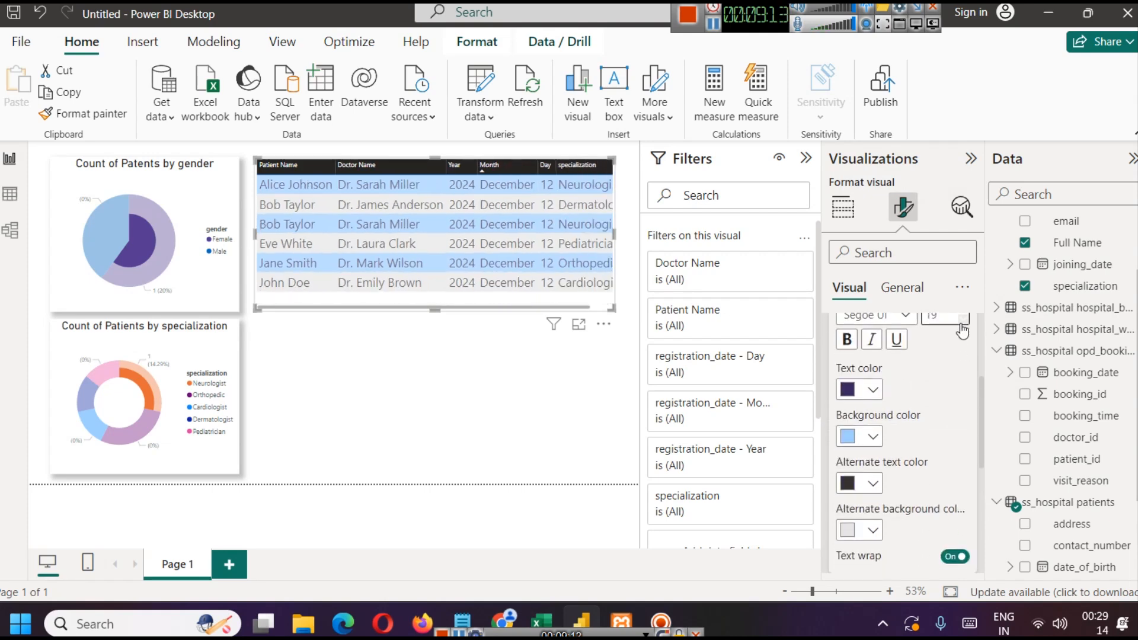
{"action": "left_click", "coordinate": [962, 330]}
{"action": "left_click", "coordinate": [436, 377]}
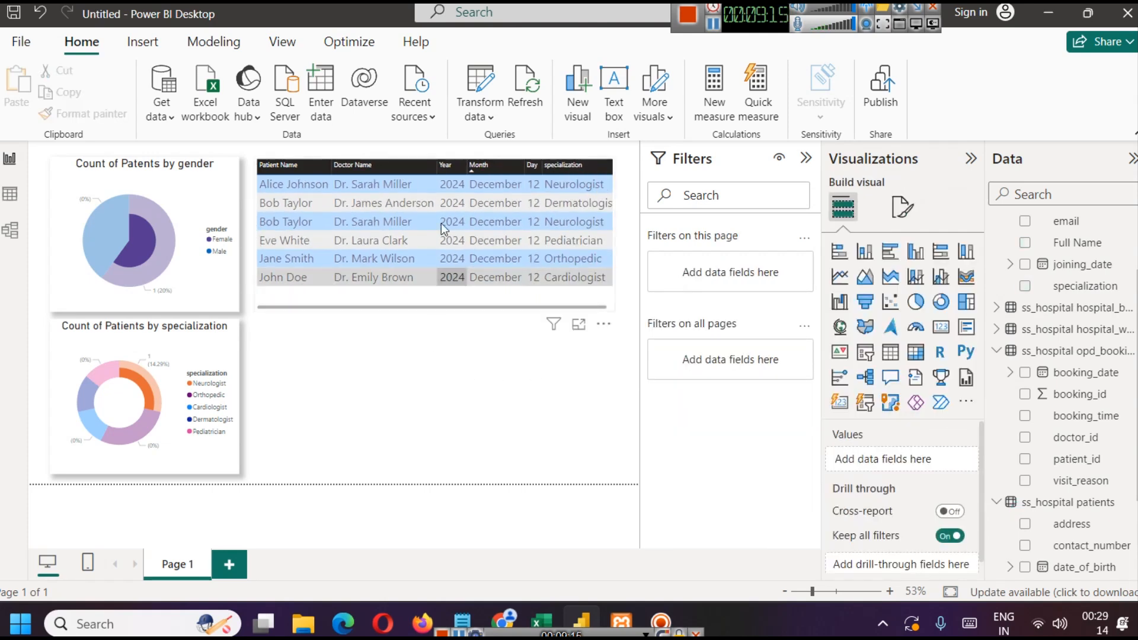
Step: Sort the patient-doctor table by Doctor Name and clear the row highlight from the charts
{"action": "left_click", "coordinate": [398, 185]}
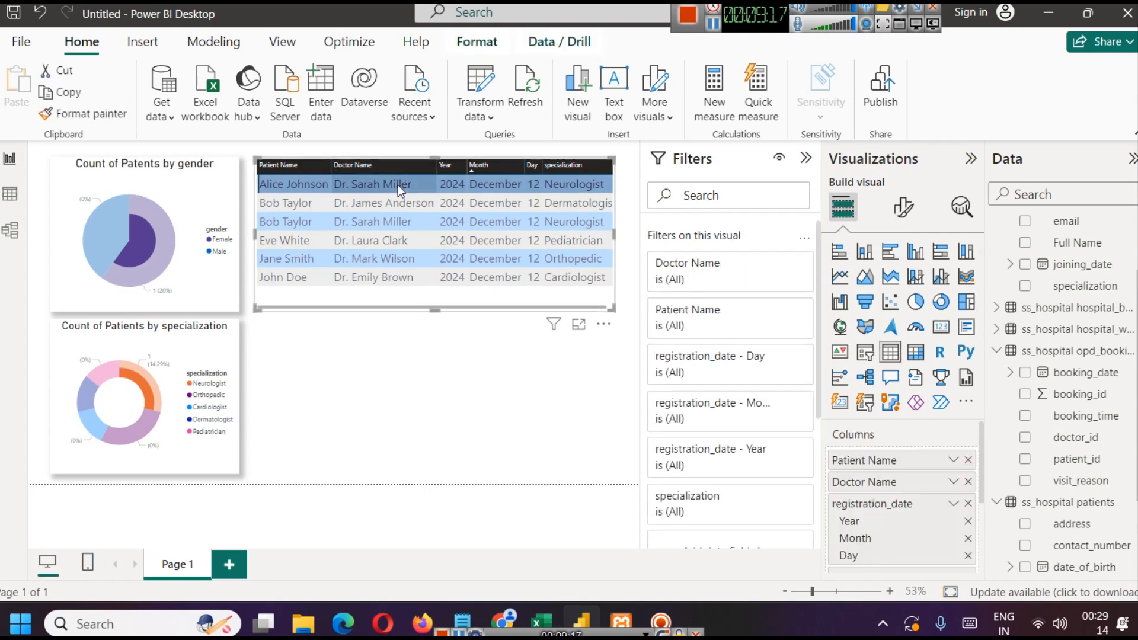
{"action": "left_click", "coordinate": [395, 169]}
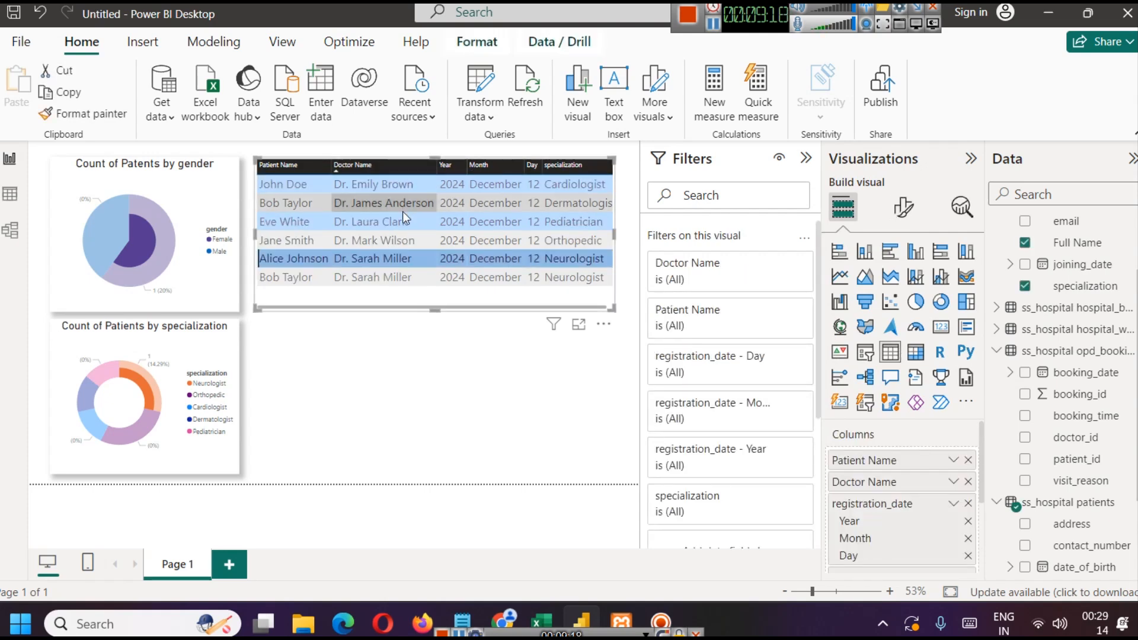
{"action": "left_click", "coordinate": [400, 293]}
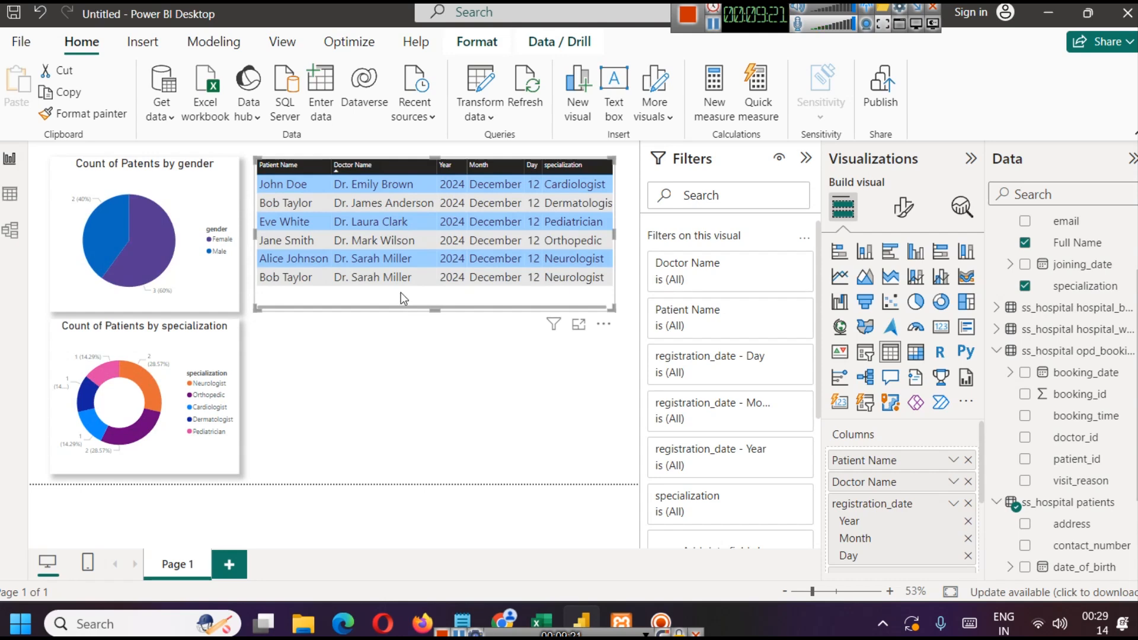
Step: Examine how the table's first row highlights its gender and specialization in both charts, and clear the highlight
{"action": "left_click", "coordinate": [304, 183]}
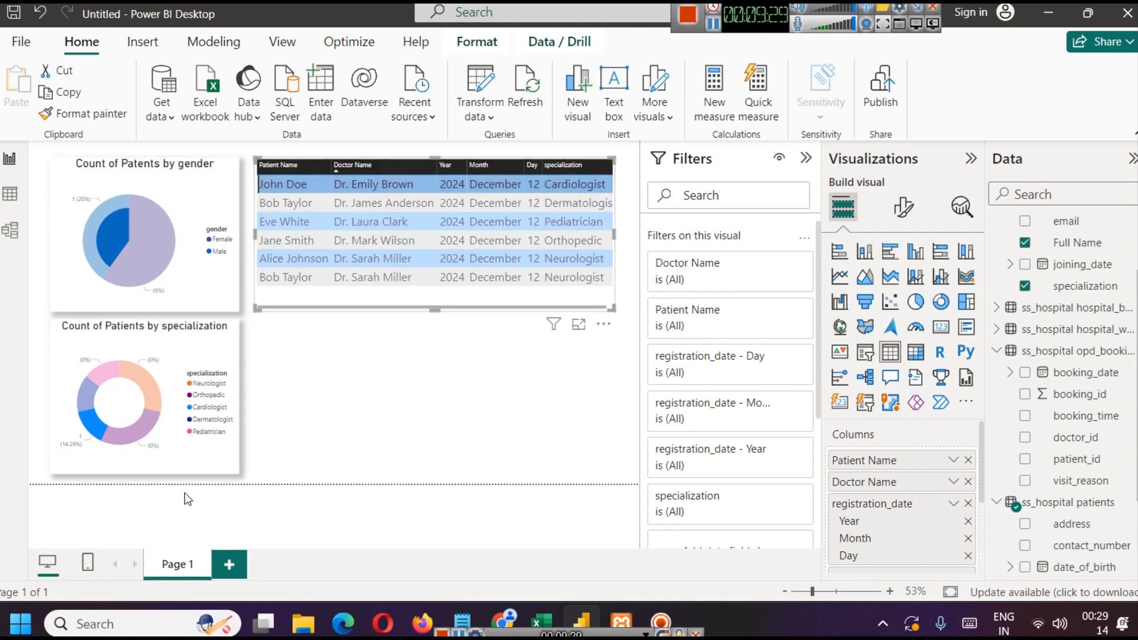
{"action": "mouse_move", "coordinate": [90, 431]}
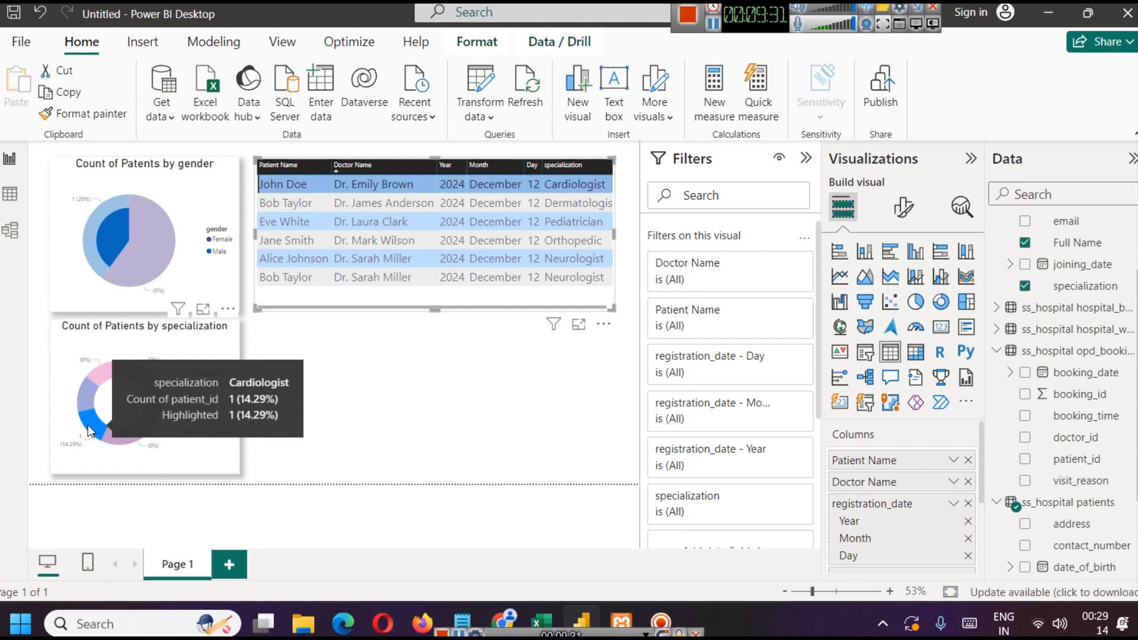
{"action": "mouse_move", "coordinate": [103, 236]}
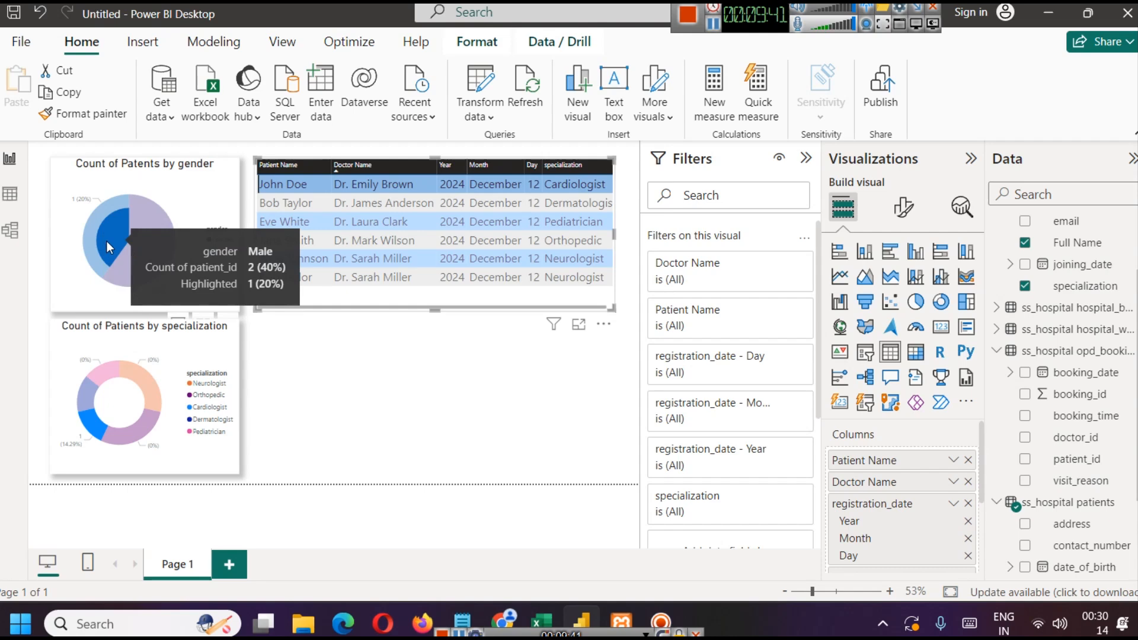
{"action": "left_click", "coordinate": [356, 401]}
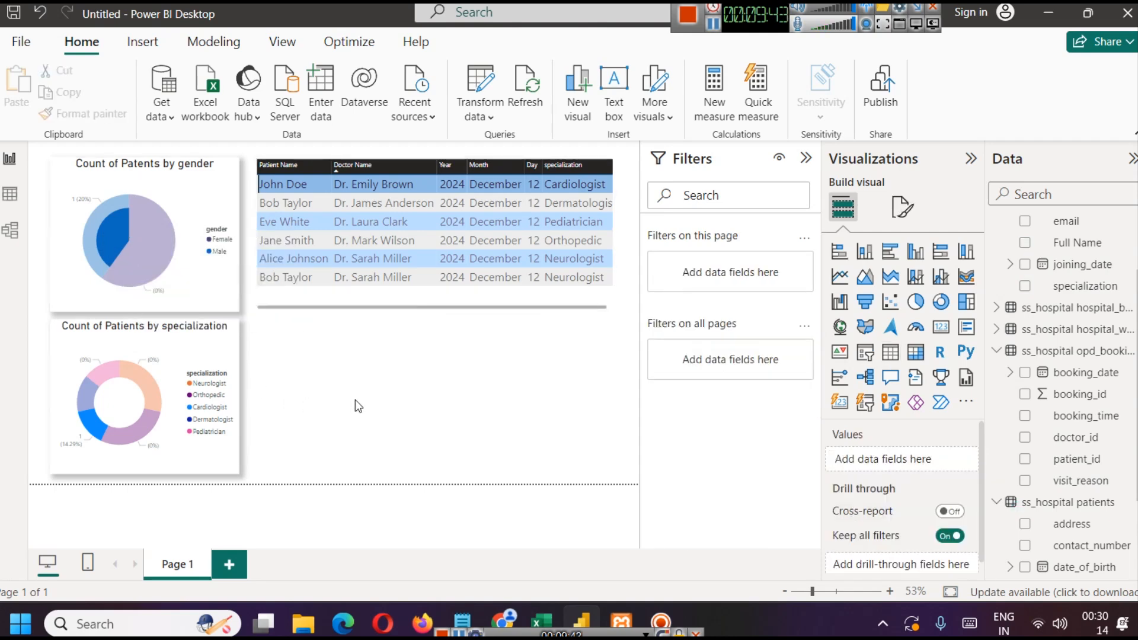
{"action": "left_click", "coordinate": [307, 186]}
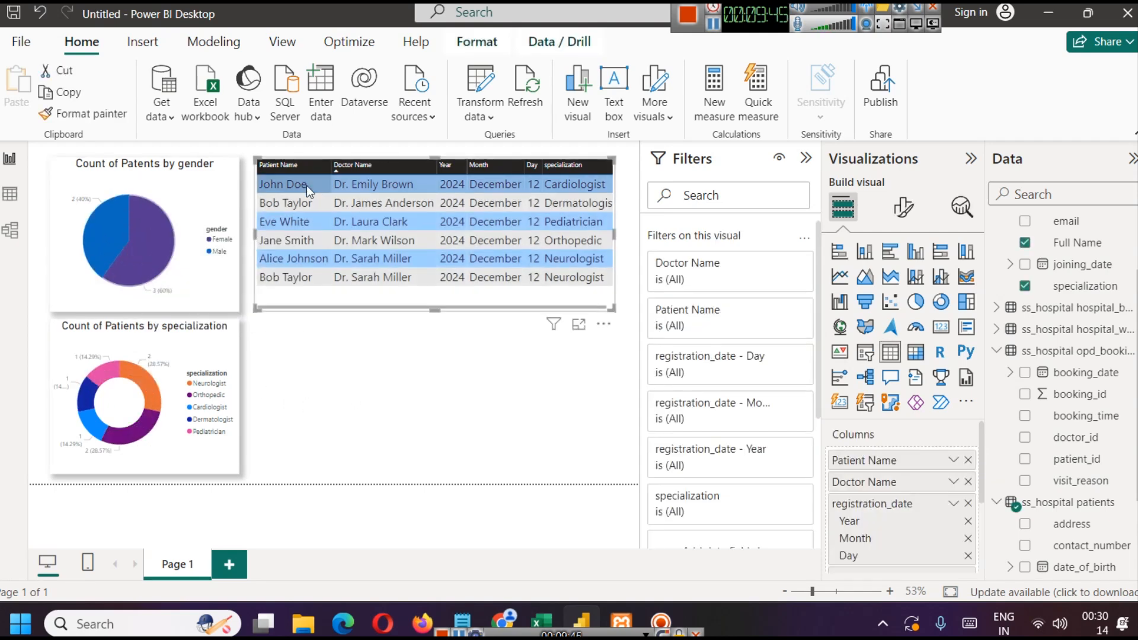
{"action": "left_click", "coordinate": [437, 393]}
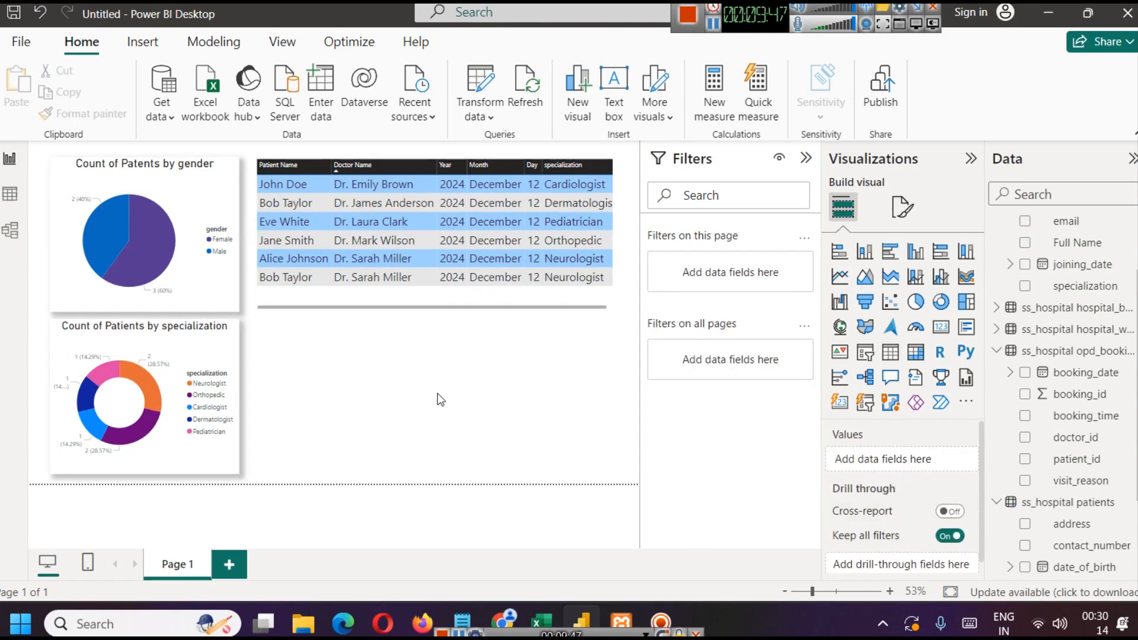
Step: Widen the patient-doctor table to fit the full specialization column and move it down to free space above it
{"action": "left_click_drag", "start_coordinate": [587, 307], "coordinate": [501, 300]}
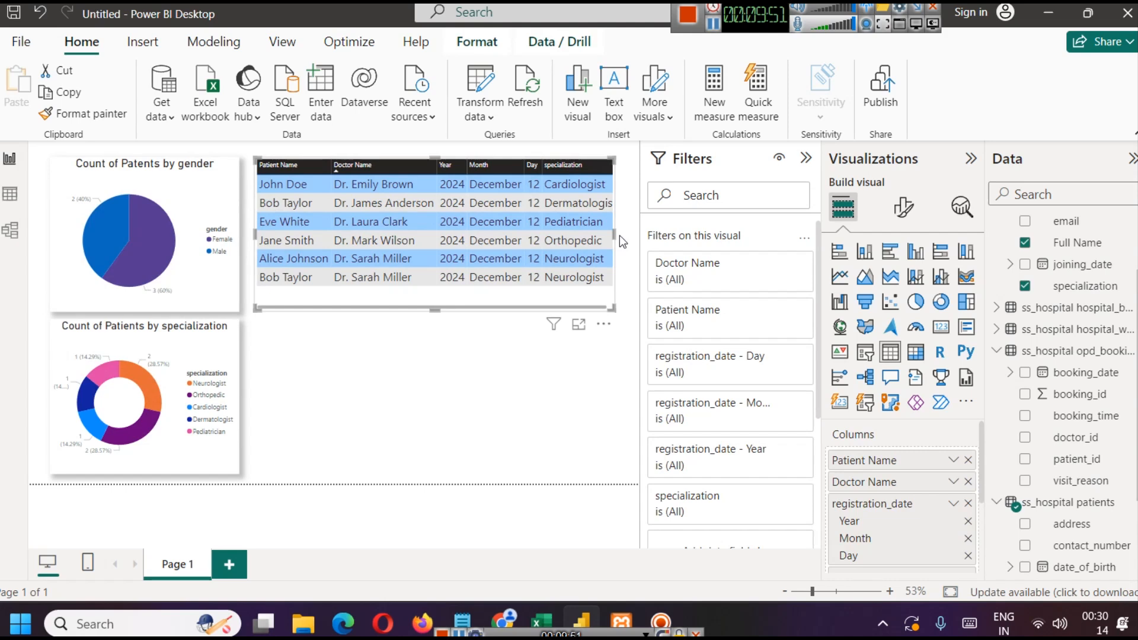
{"action": "left_click_drag", "start_coordinate": [619, 234], "coordinate": [630, 240]}
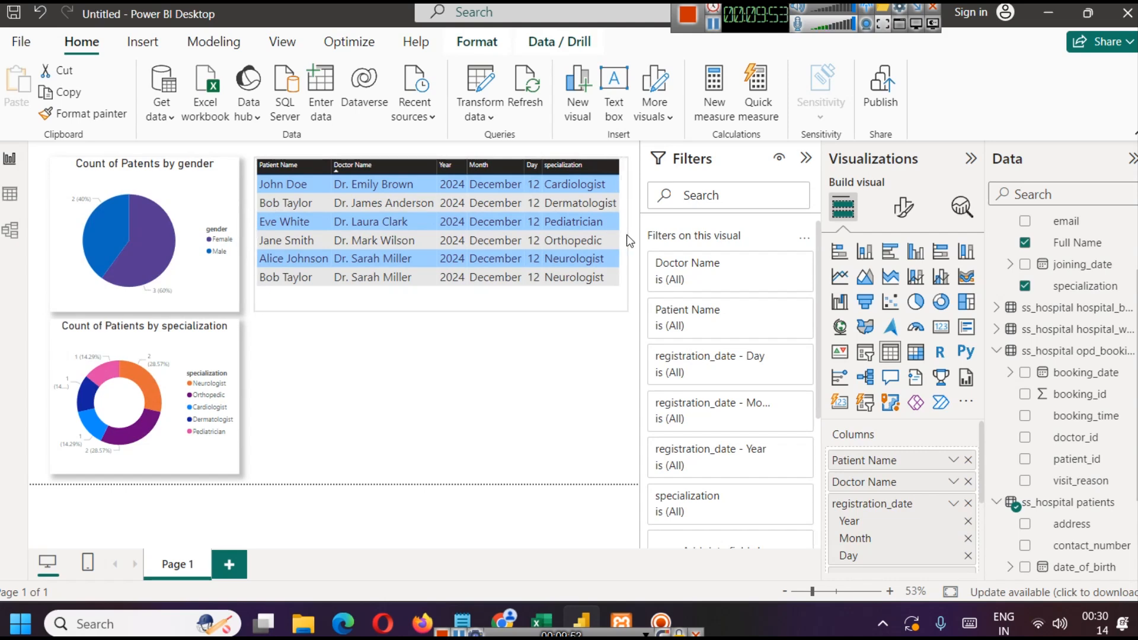
{"action": "left_click", "coordinate": [590, 353]}
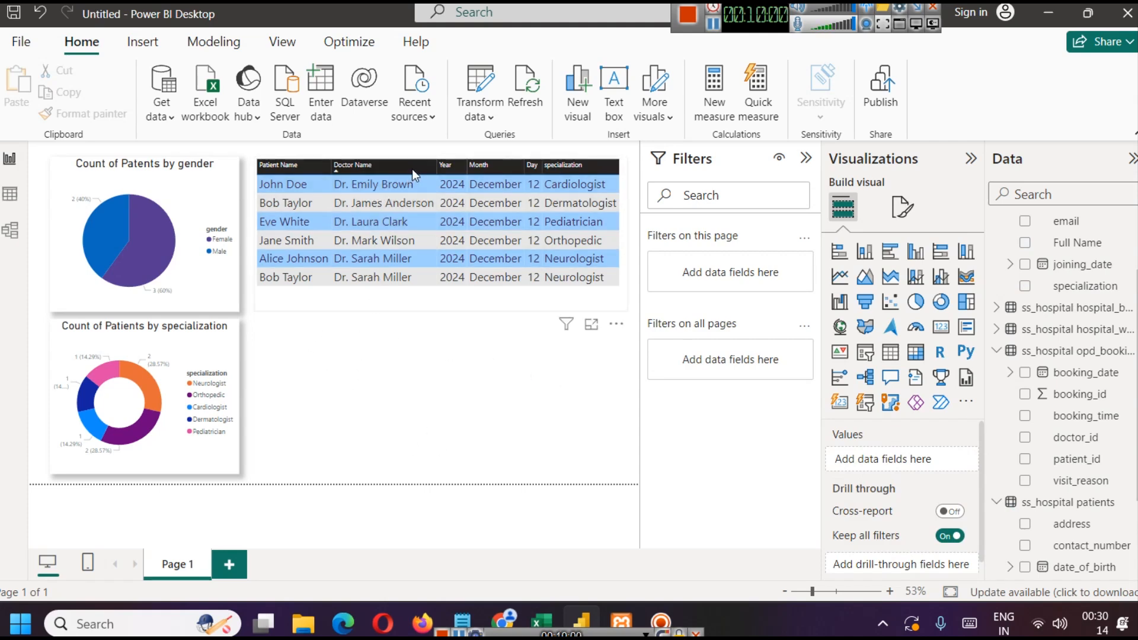
{"action": "left_click", "coordinate": [413, 201]}
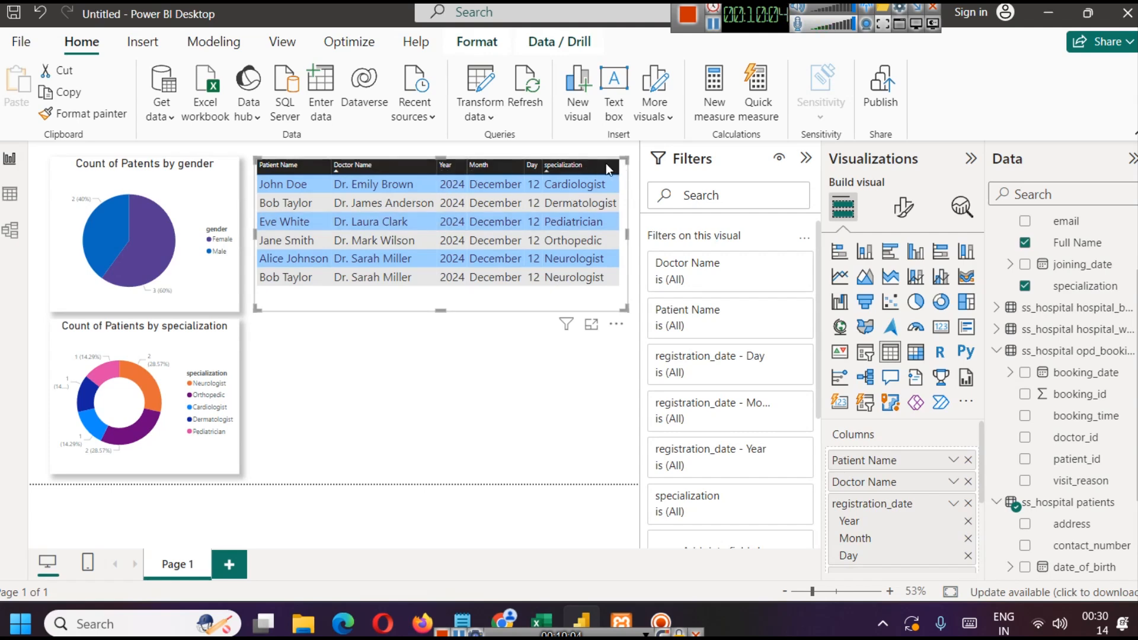
{"action": "left_click_drag", "start_coordinate": [579, 303], "coordinate": [583, 340]}
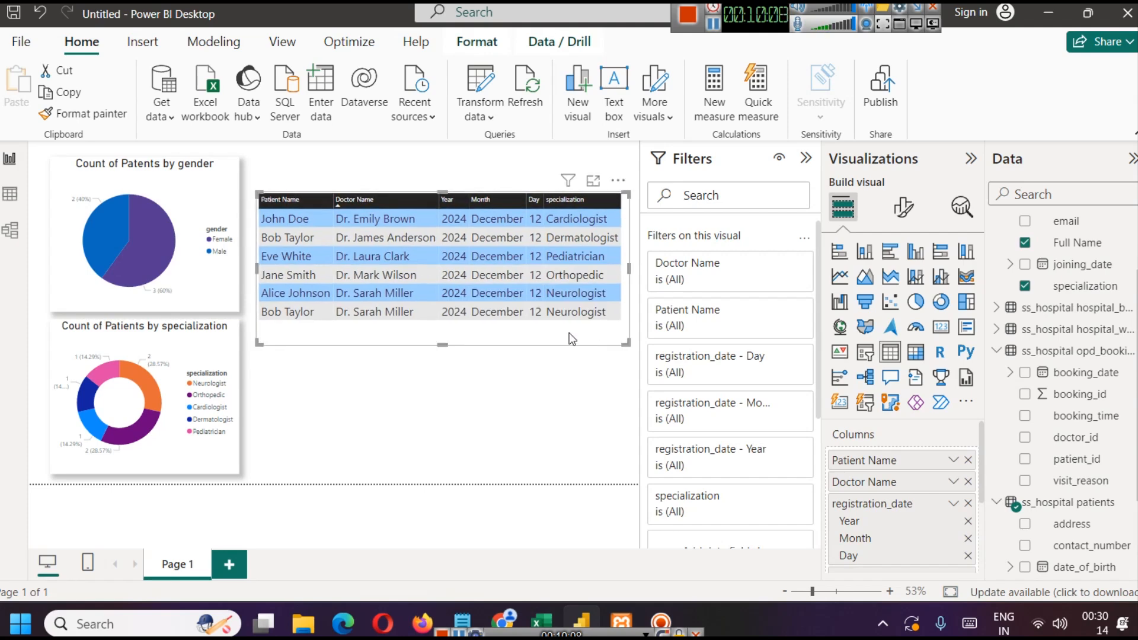
Step: Shorten the donut and gender pie charts from their upper edges and move the donut chart up close beneath the pie chart
{"action": "left_click", "coordinate": [230, 330]}
{"action": "left_click_drag", "start_coordinate": [149, 317], "coordinate": [150, 347]}
{"action": "left_click", "coordinate": [158, 288]}
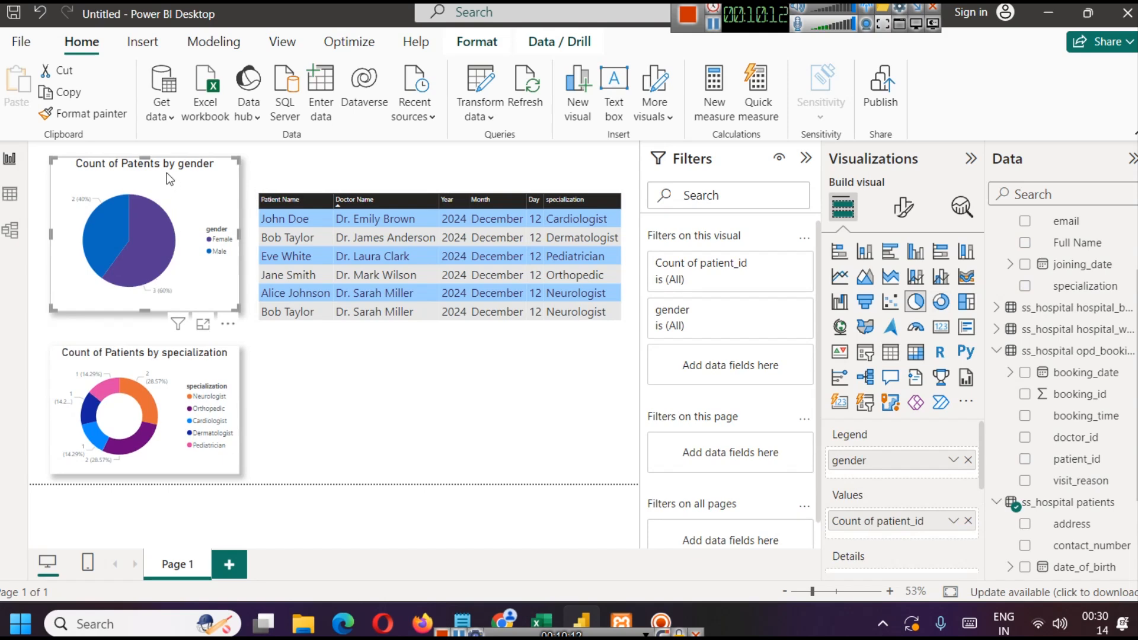
{"action": "left_click_drag", "start_coordinate": [144, 157], "coordinate": [149, 189]}
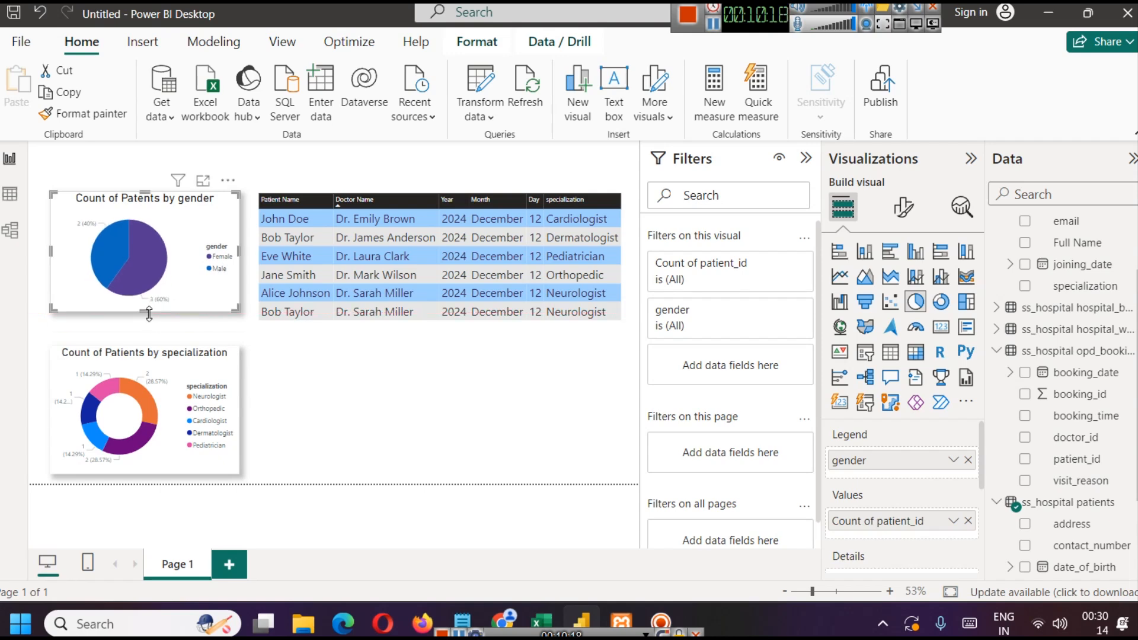
{"action": "left_click", "coordinate": [142, 355]}
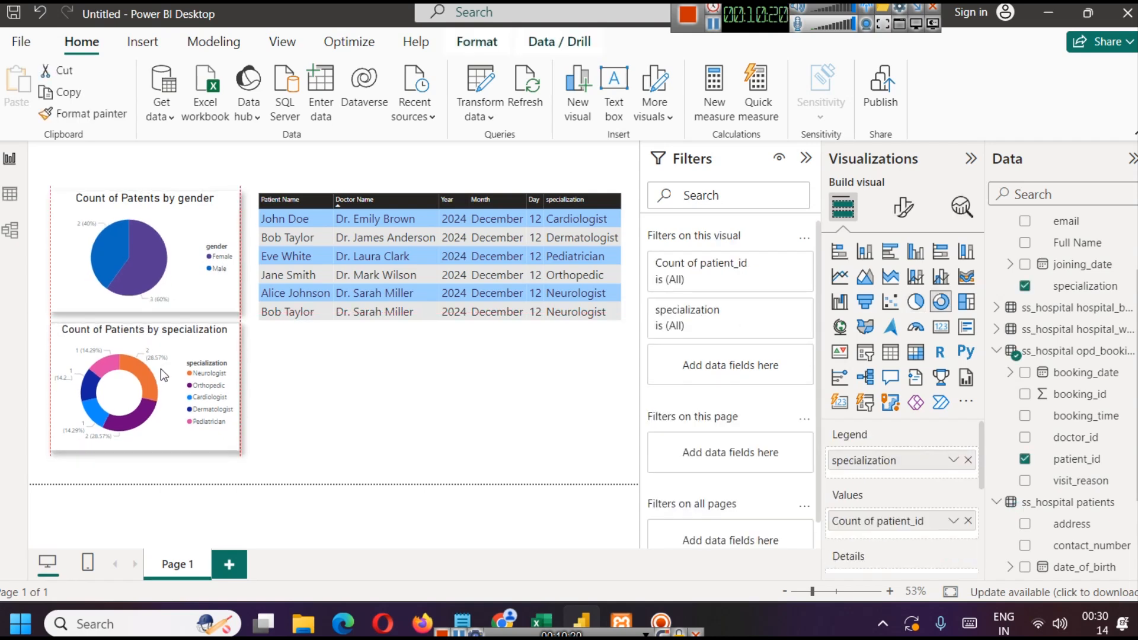
{"action": "left_click", "coordinate": [396, 407]}
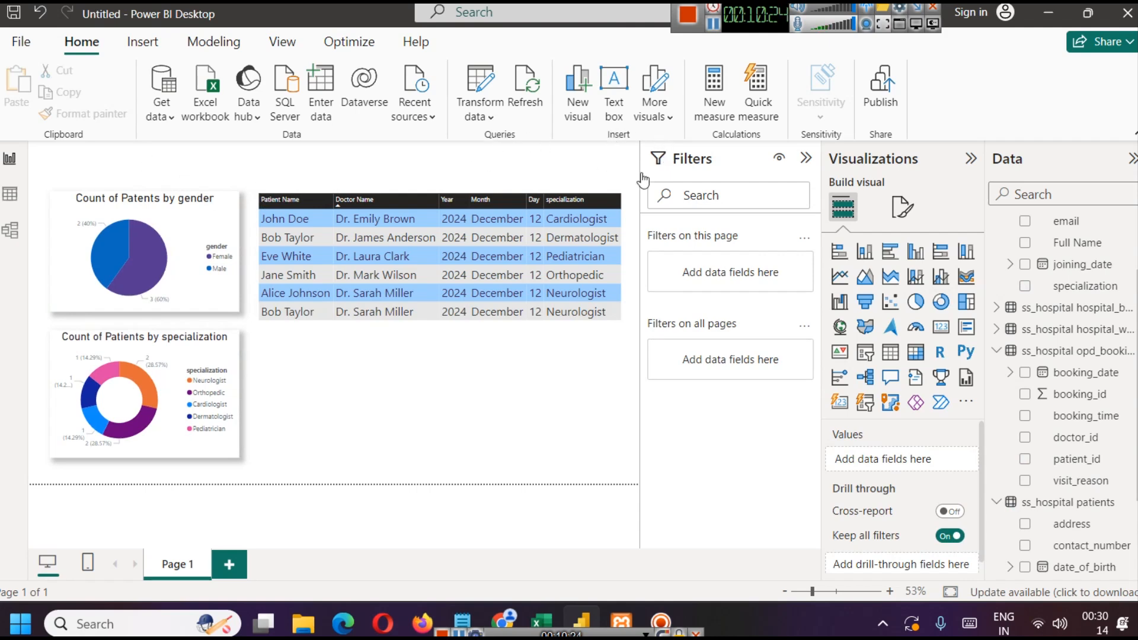
Step: Add a text box to the report page and enter "SS Hospital Dashboard" in it, selecting all of its text
{"action": "left_click", "coordinate": [615, 83]}
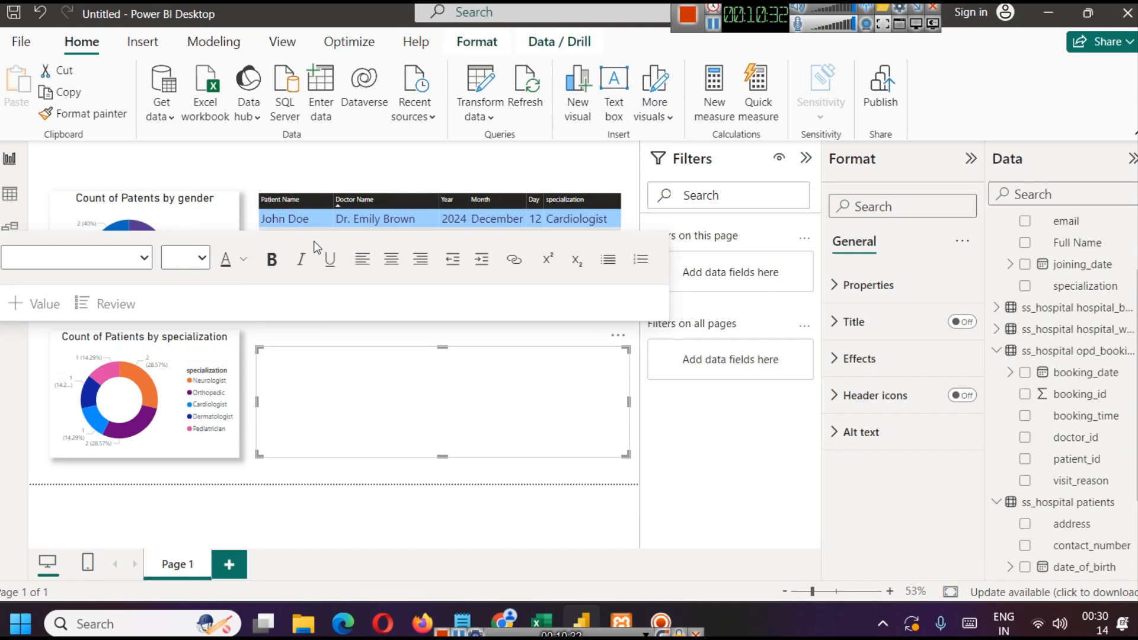
{"action": "left_click", "coordinate": [500, 393]}
{"action": "left_click", "coordinate": [342, 350]}
{"action": "left_click", "coordinate": [347, 360]}
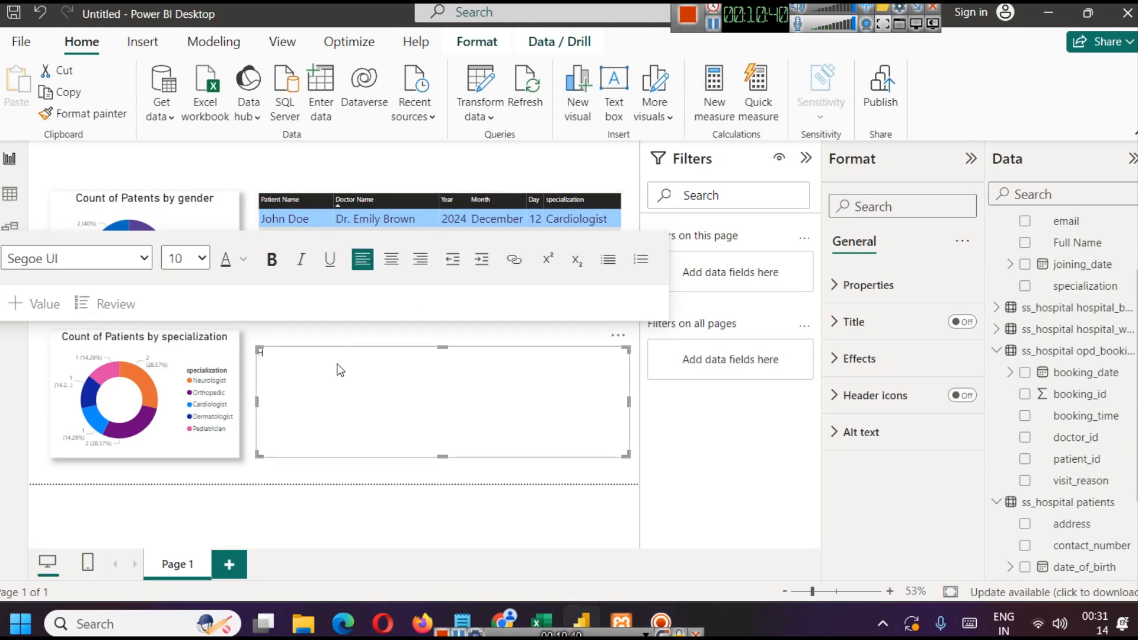
{"action": "key", "text": "ctrl+a"}
{"action": "type", "text": "oa"}
{"action": "key", "text": "ctrl+a"}
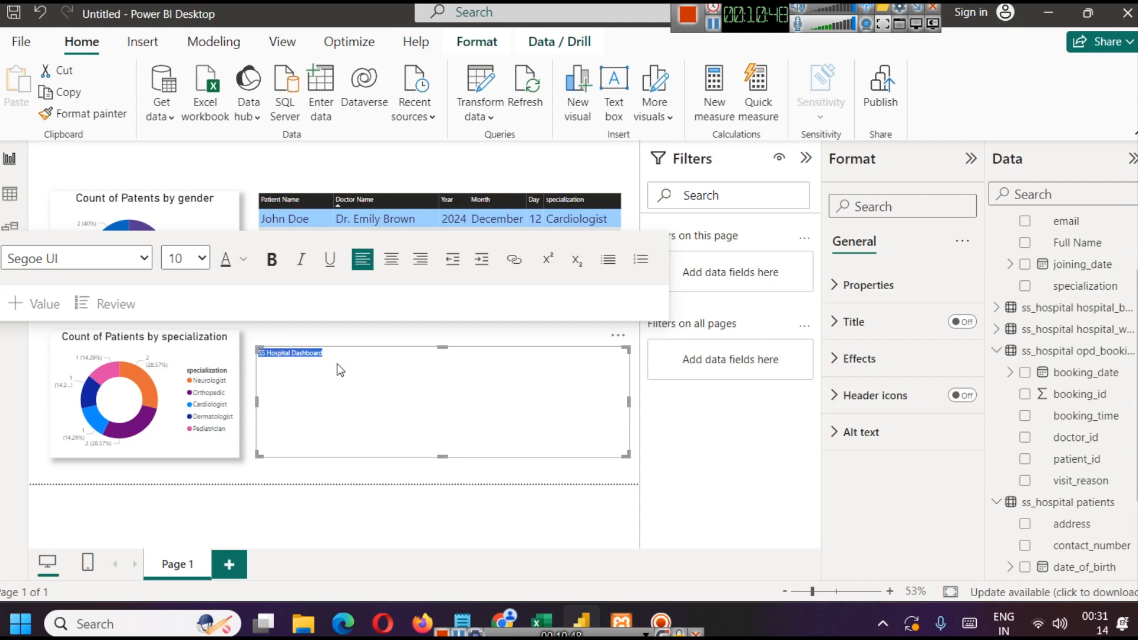
Step: Set the heading's font size to 24 and fit its text box as a full-width strip across the top of the page
{"action": "left_click", "coordinate": [201, 258]}
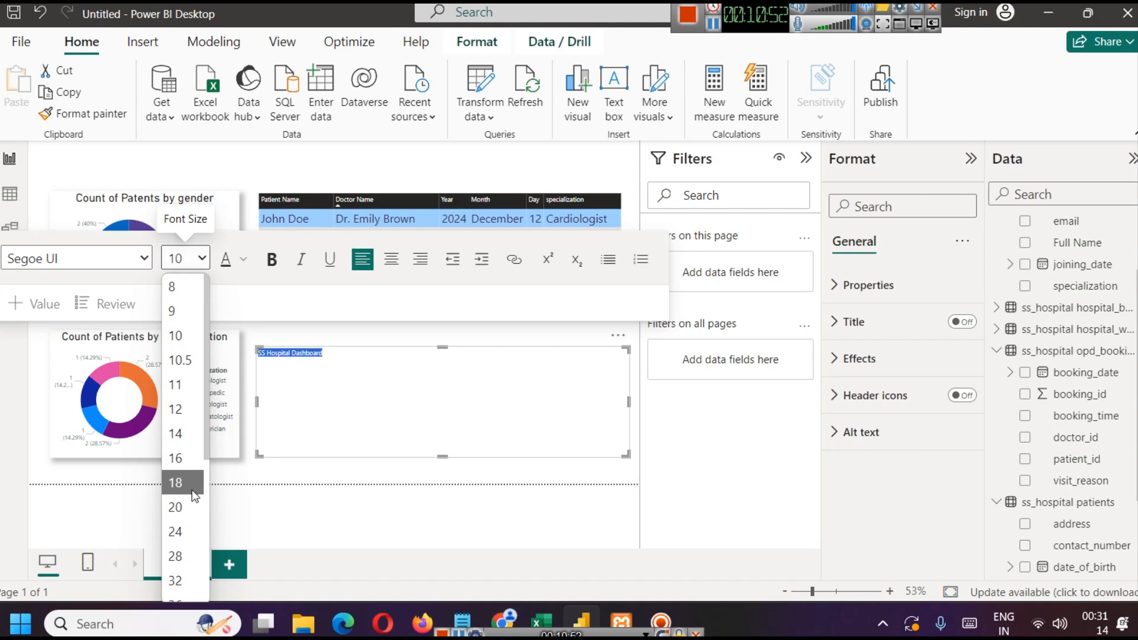
{"action": "left_click", "coordinate": [191, 532]}
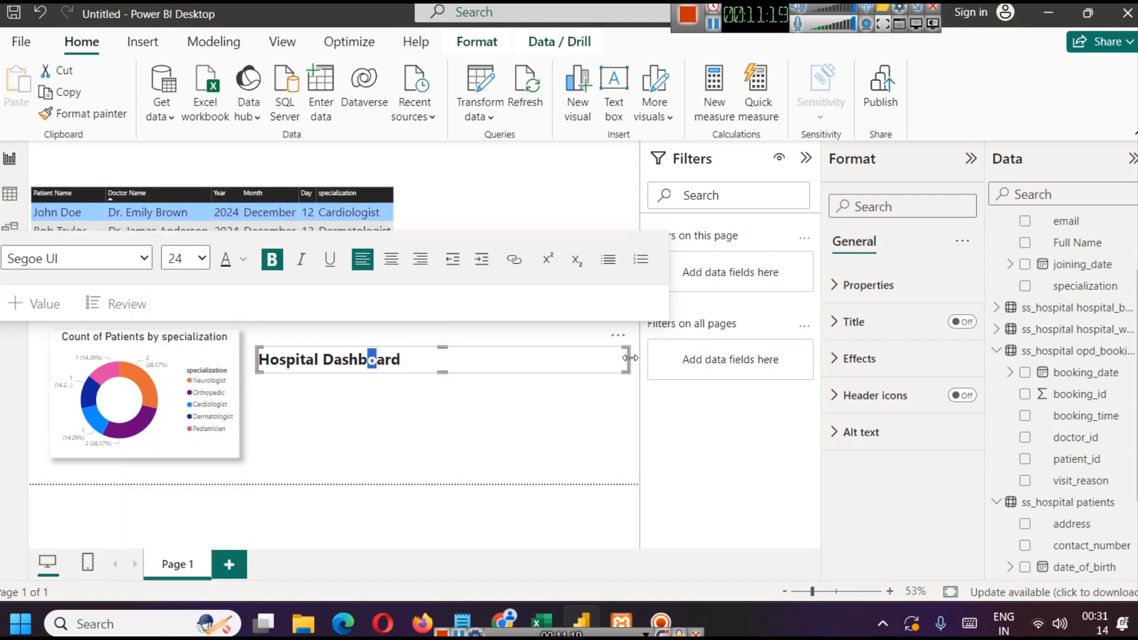
{"action": "left_click_drag", "start_coordinate": [630, 357], "coordinate": [637, 358]}
{"action": "left_click_drag", "start_coordinate": [447, 348], "coordinate": [474, 140]}
{"action": "left_click_drag", "start_coordinate": [450, 373], "coordinate": [463, 175]}
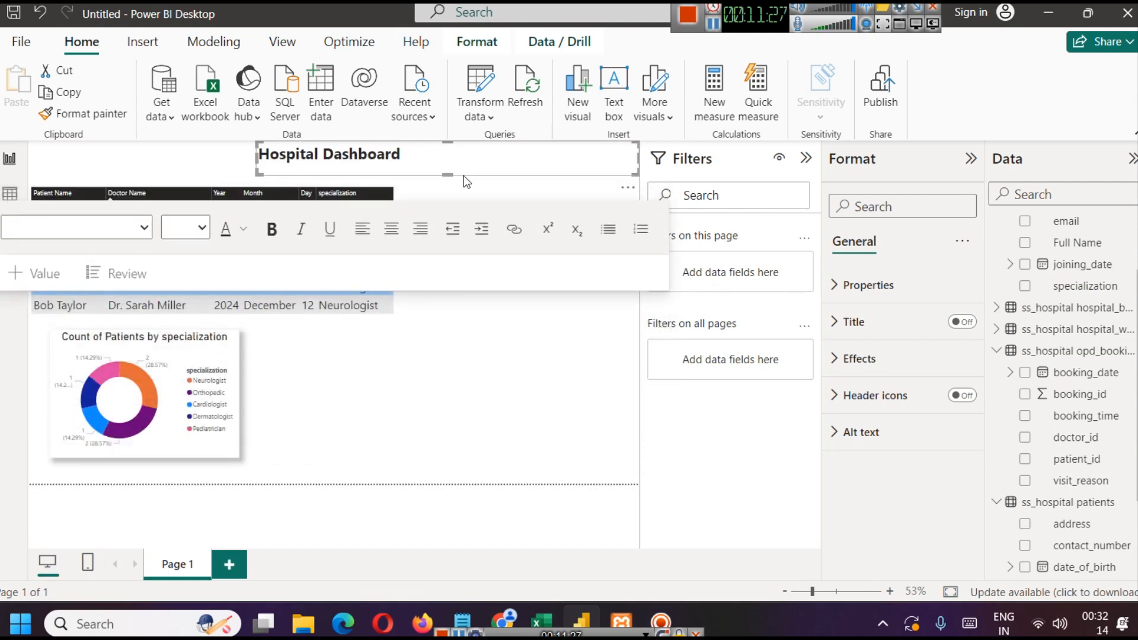
{"action": "left_click_drag", "start_coordinate": [257, 159], "coordinate": [27, 153]}
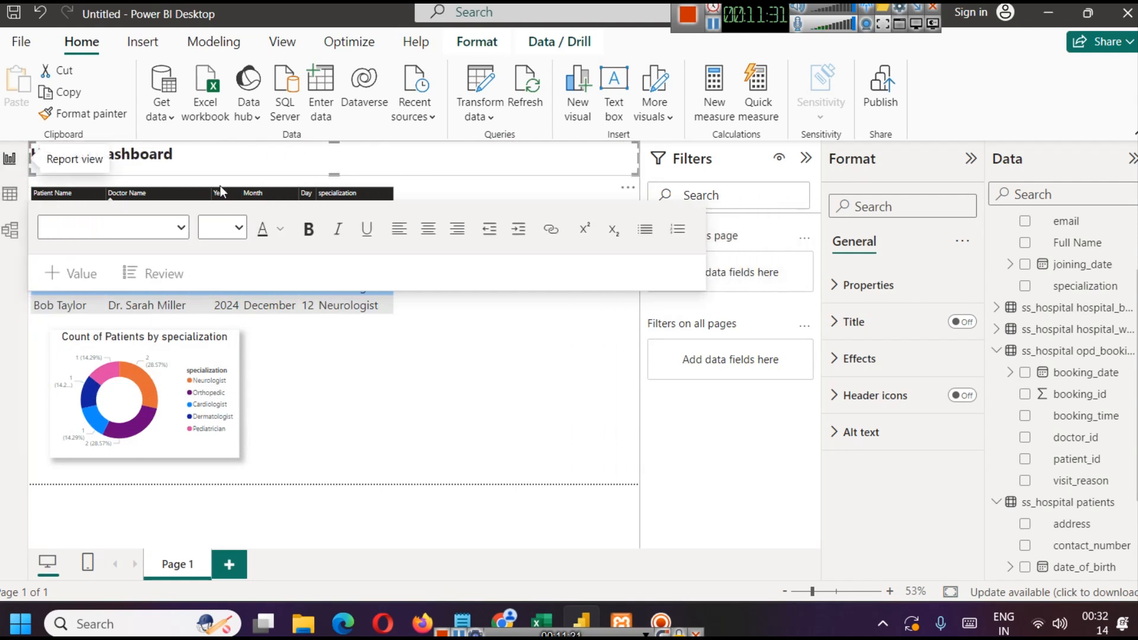
Step: Center the heading text and set its font color to white
{"action": "left_click", "coordinate": [428, 228]}
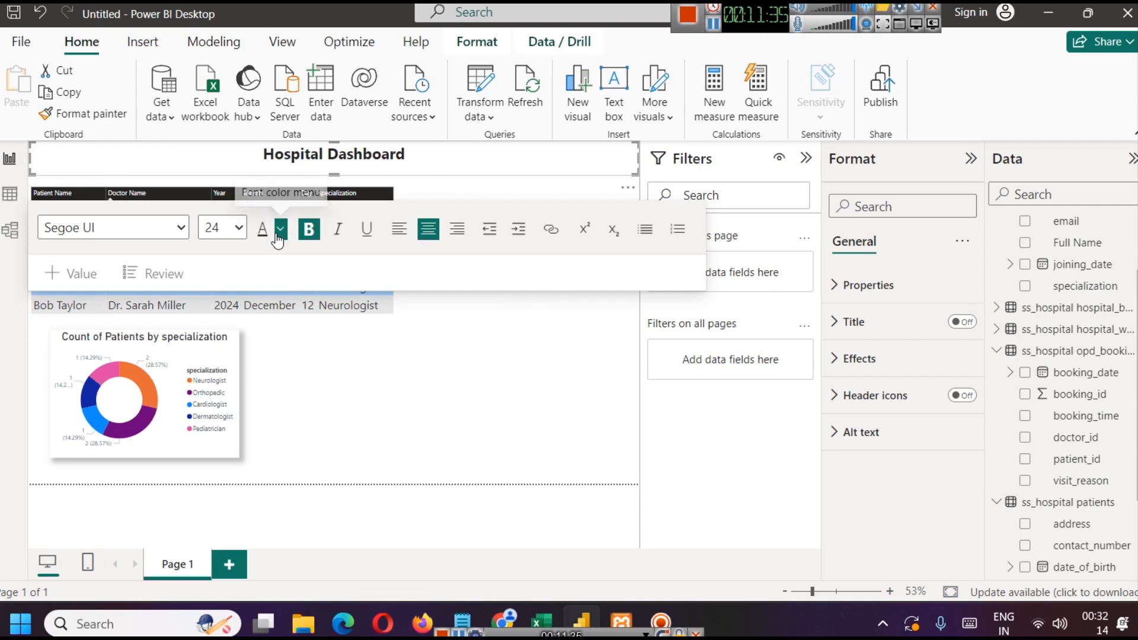
{"action": "key", "text": "ctrl+a"}
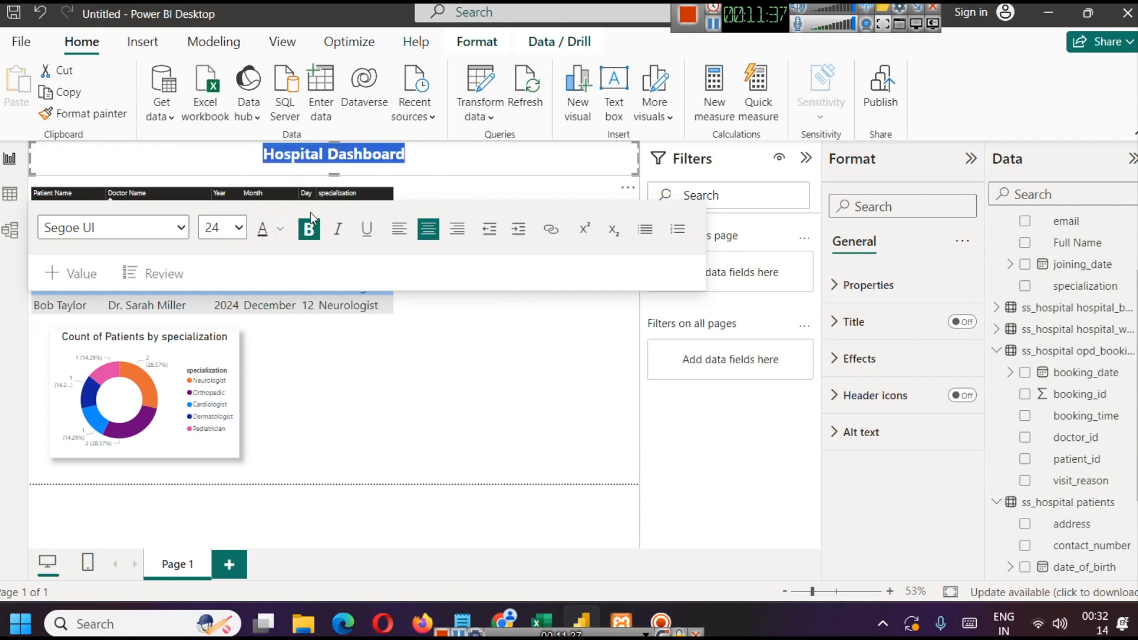
{"action": "left_click", "coordinate": [280, 229]}
{"action": "left_click", "coordinate": [298, 291]}
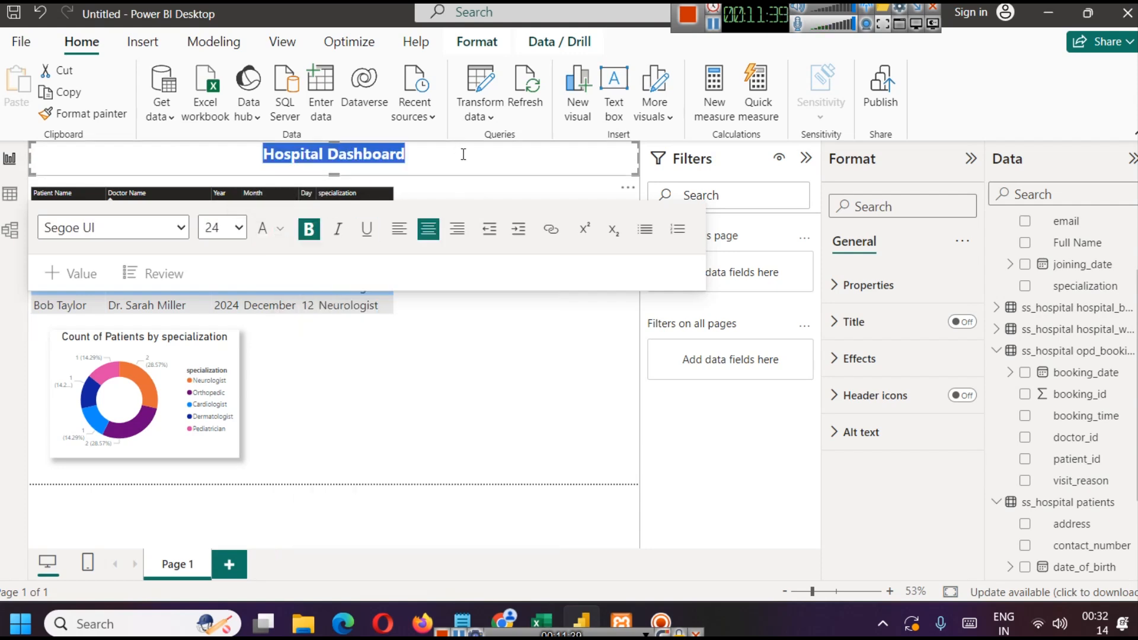
{"action": "left_click", "coordinate": [464, 154]}
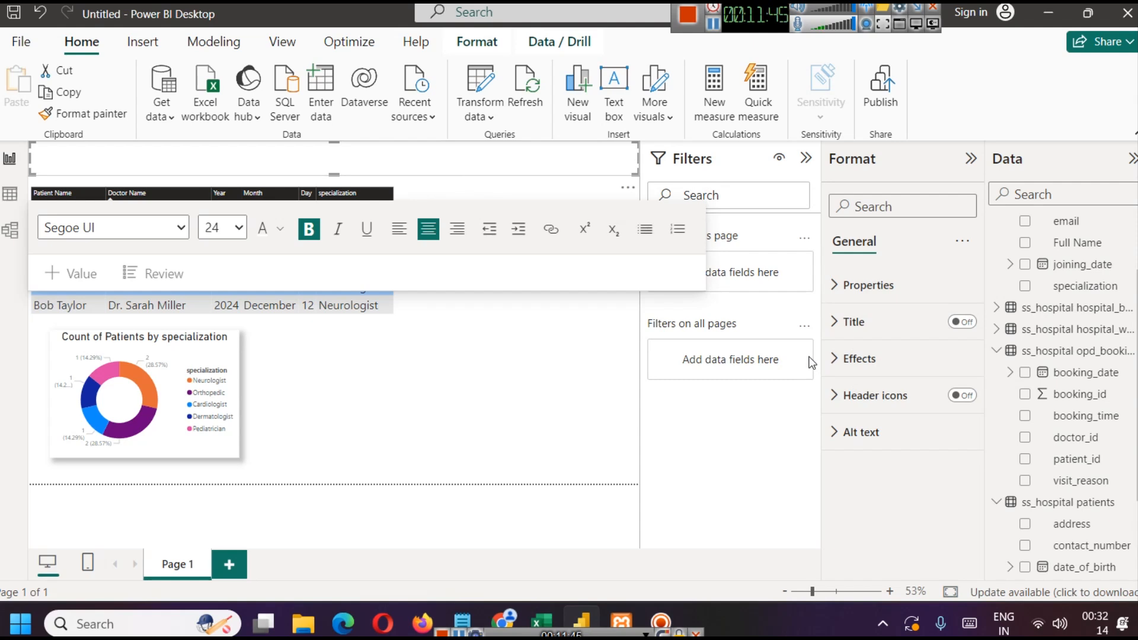
Step: Fill the heading text box's background with a dark blue theme color
{"action": "left_click", "coordinate": [838, 362]}
{"action": "left_click", "coordinate": [873, 448]}
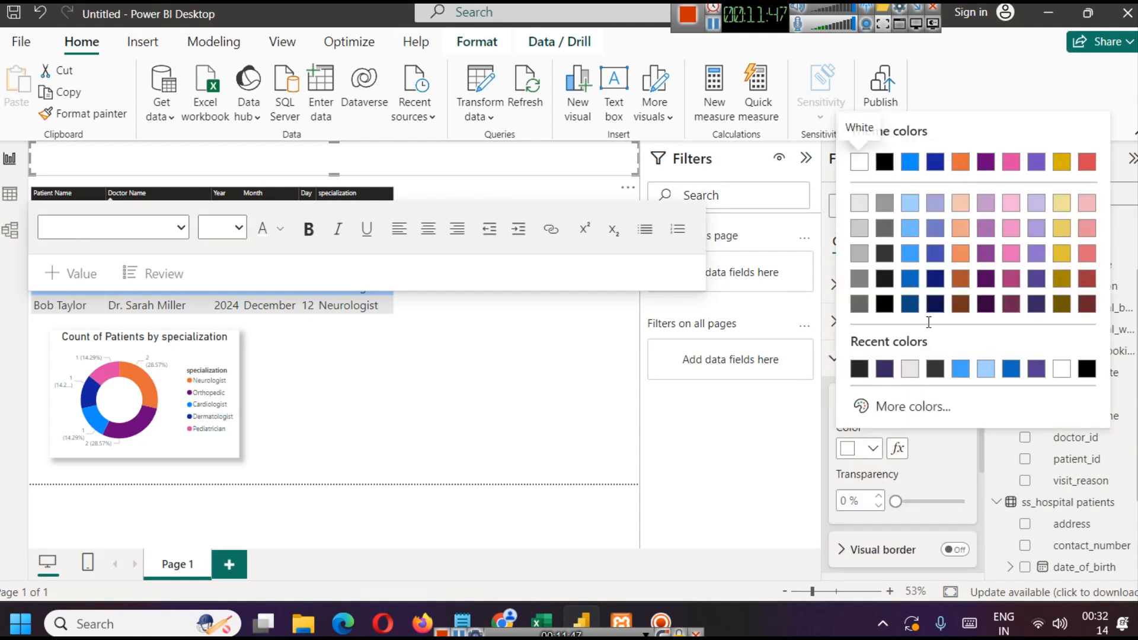
{"action": "left_click", "coordinate": [936, 278]}
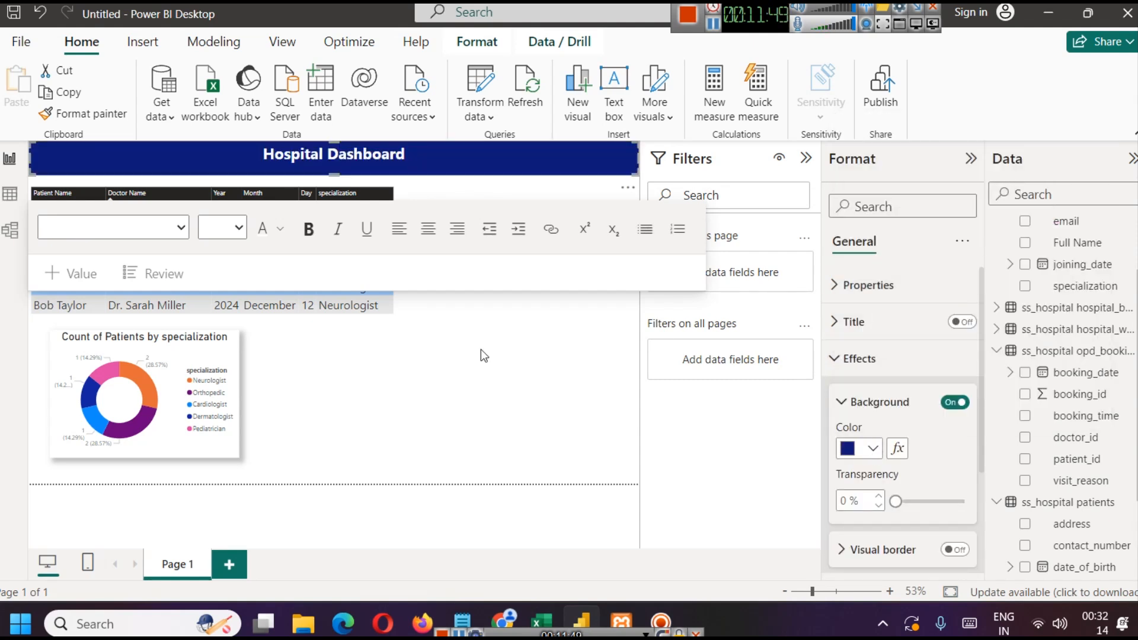
{"action": "left_click", "coordinate": [477, 368]}
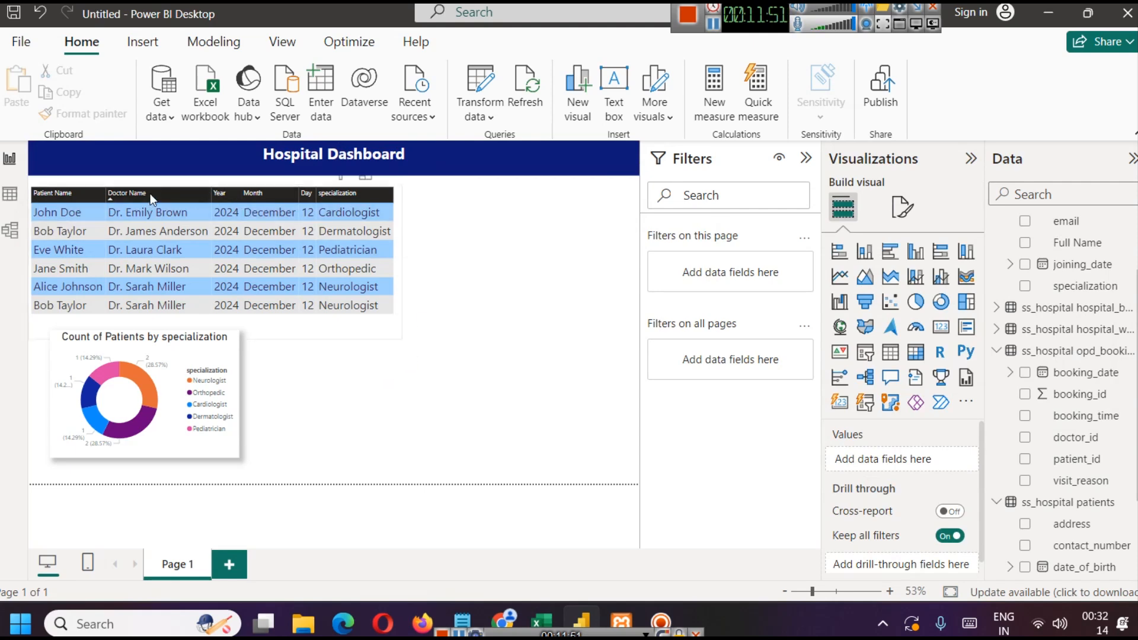
Step: Move the patient-doctor table beside the gender pie chart and shorten it from its lower edge to fit its rows
{"action": "left_click", "coordinate": [343, 215]}
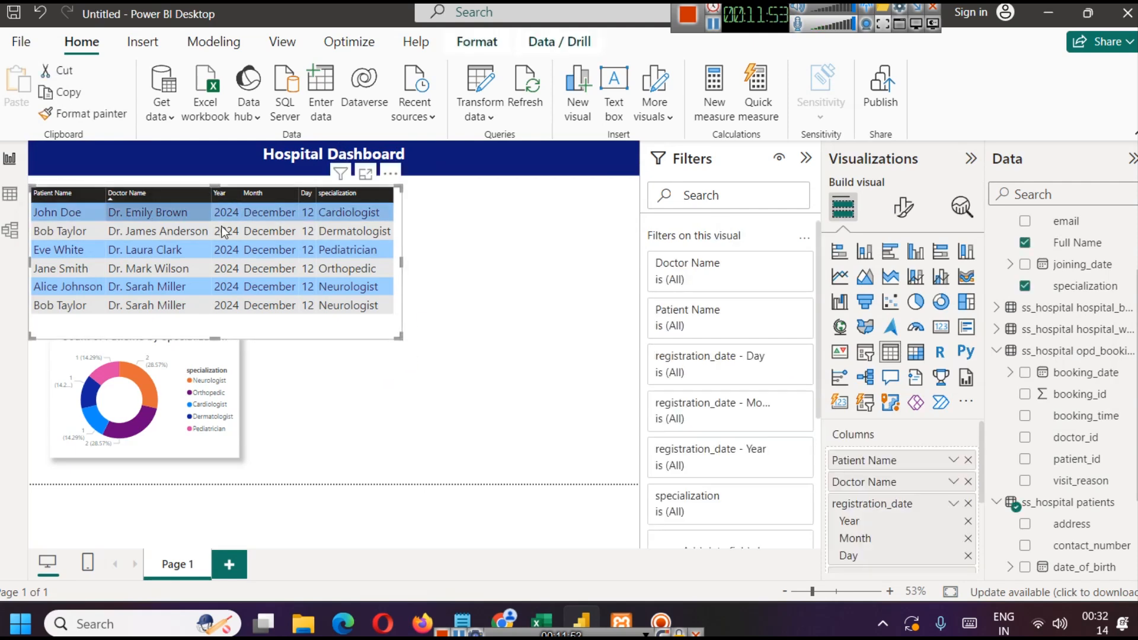
{"action": "left_click_drag", "start_coordinate": [339, 333], "coordinate": [567, 333]}
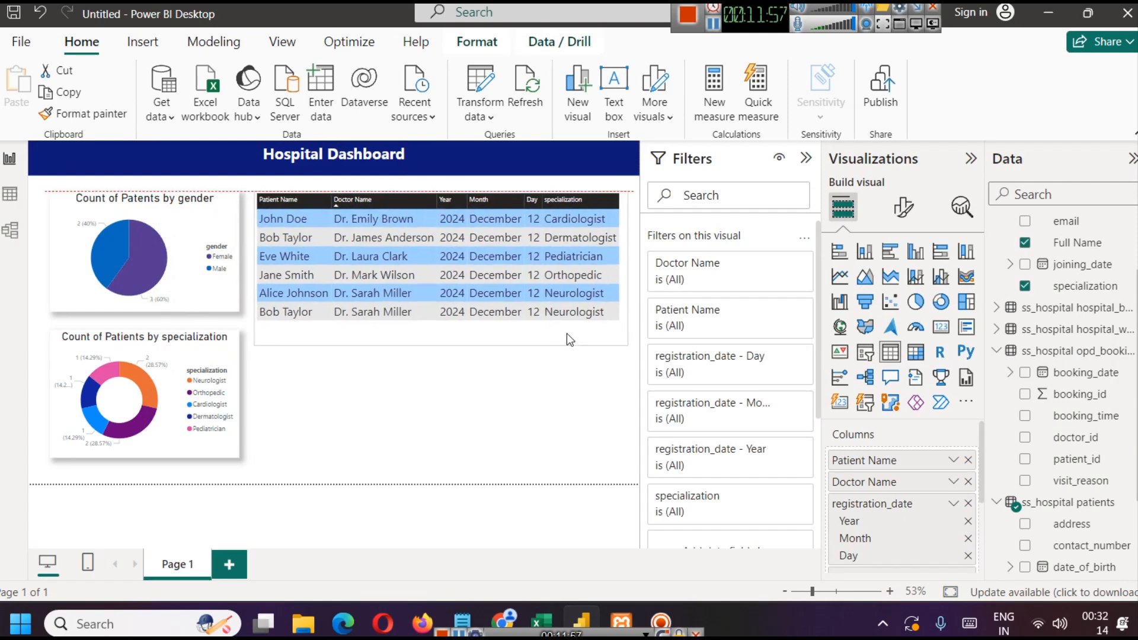
{"action": "left_click", "coordinate": [572, 420]}
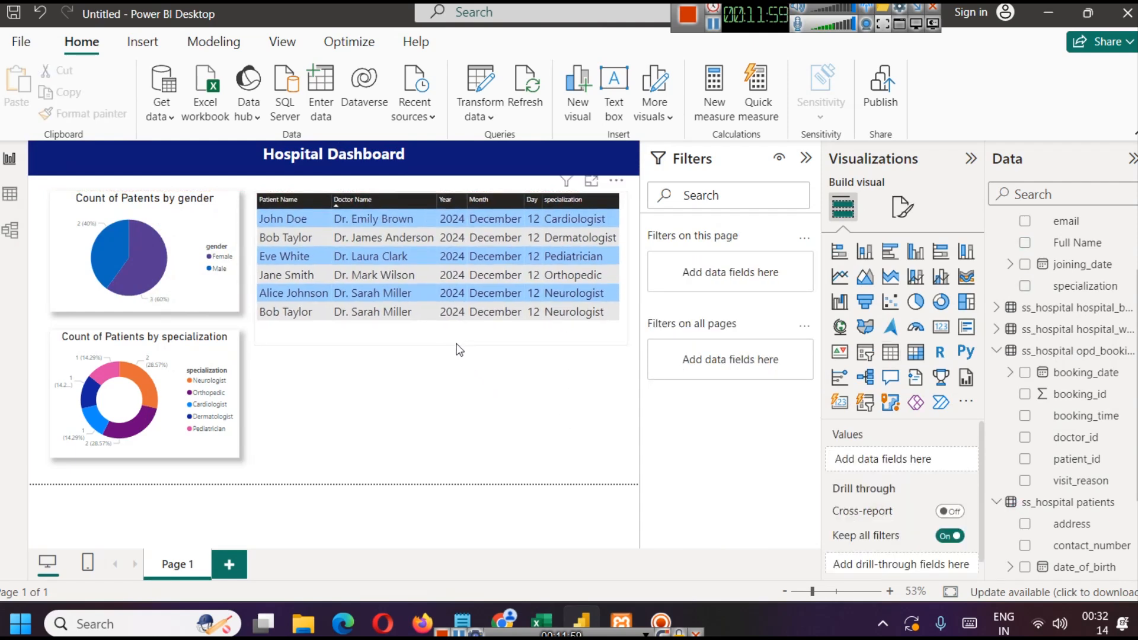
{"action": "left_click", "coordinate": [385, 333]}
{"action": "left_click_drag", "start_coordinate": [439, 339], "coordinate": [439, 321]}
{"action": "left_click", "coordinate": [441, 363]}
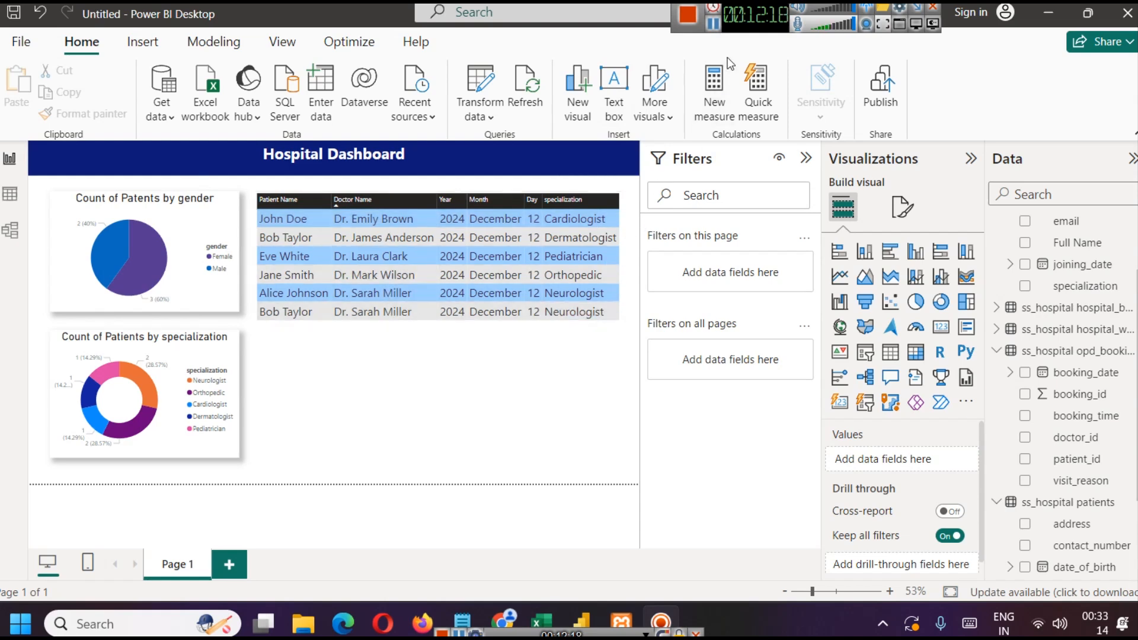
Step: Sort the patient-doctor table by doctor name in descending order
{"action": "left_click", "coordinate": [714, 24]}
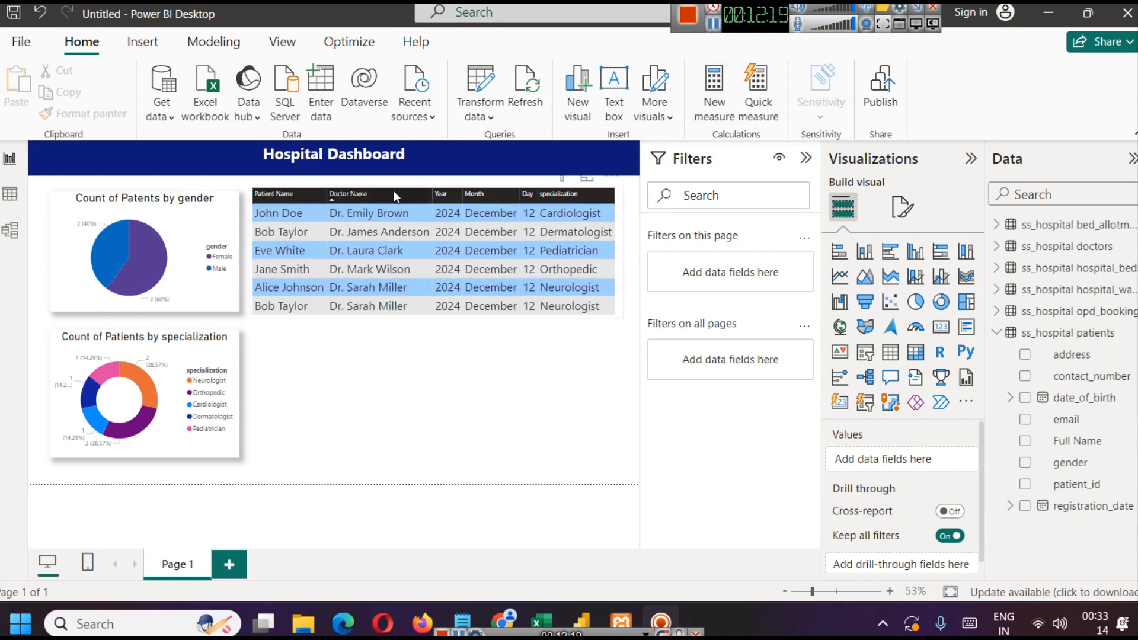
{"action": "left_click", "coordinate": [396, 196]}
{"action": "left_click", "coordinate": [395, 190]}
{"action": "right_click", "coordinate": [395, 191]}
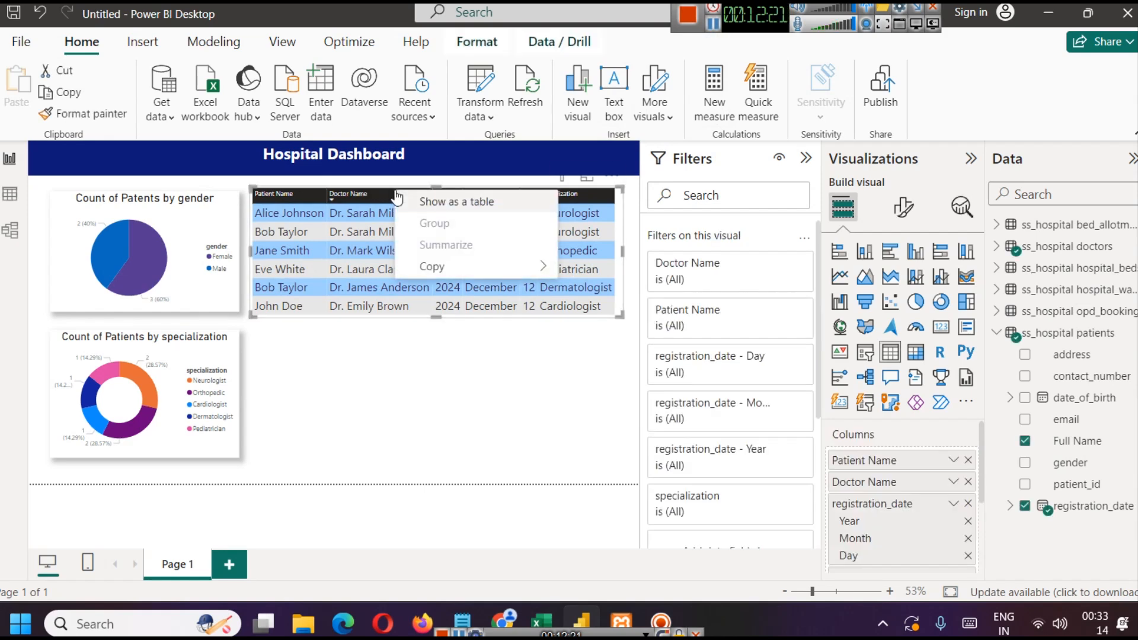
{"action": "left_click", "coordinate": [617, 229]}
Step: Turn on the patient-doctor table's title and set its text to "OPD Booking Data"
{"action": "left_click", "coordinate": [903, 207]}
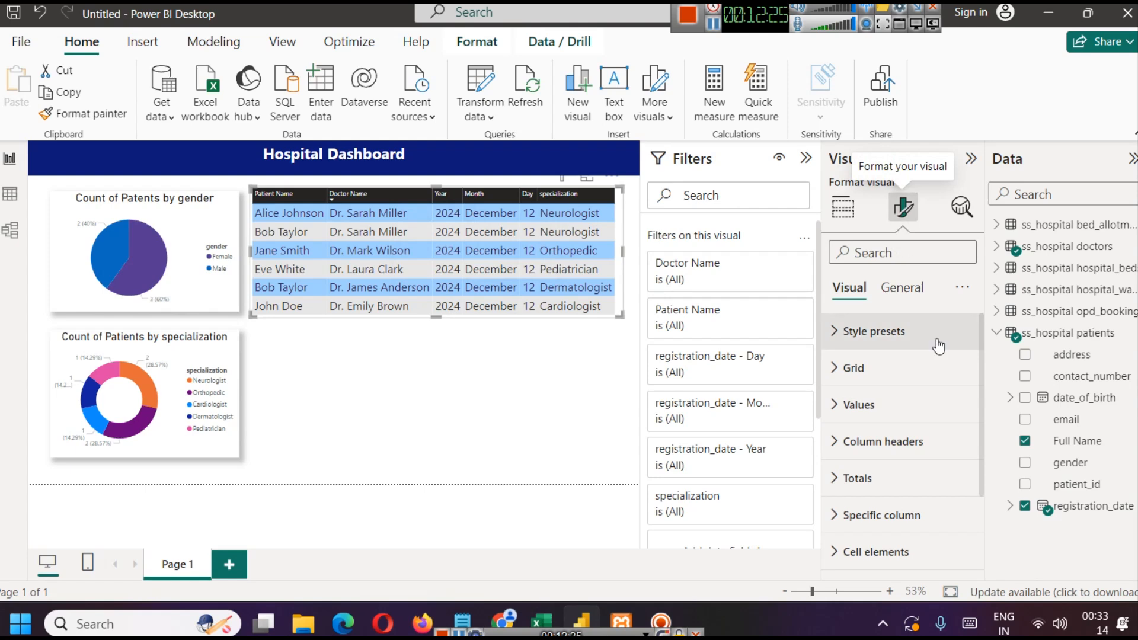
{"action": "left_click", "coordinate": [902, 288]}
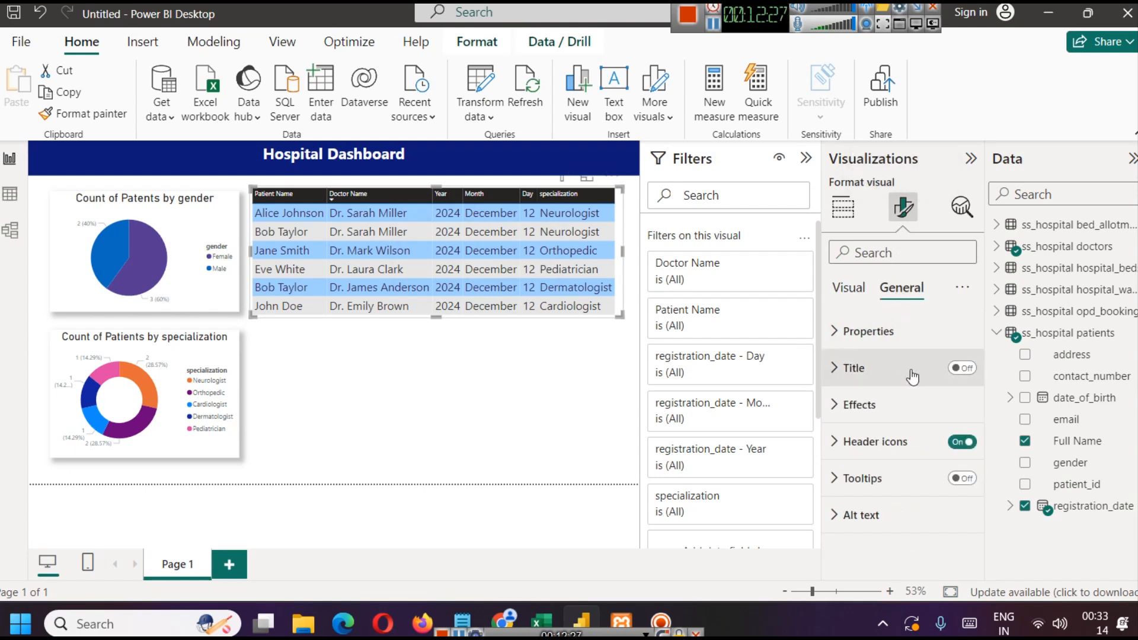
{"action": "left_click", "coordinate": [962, 368]}
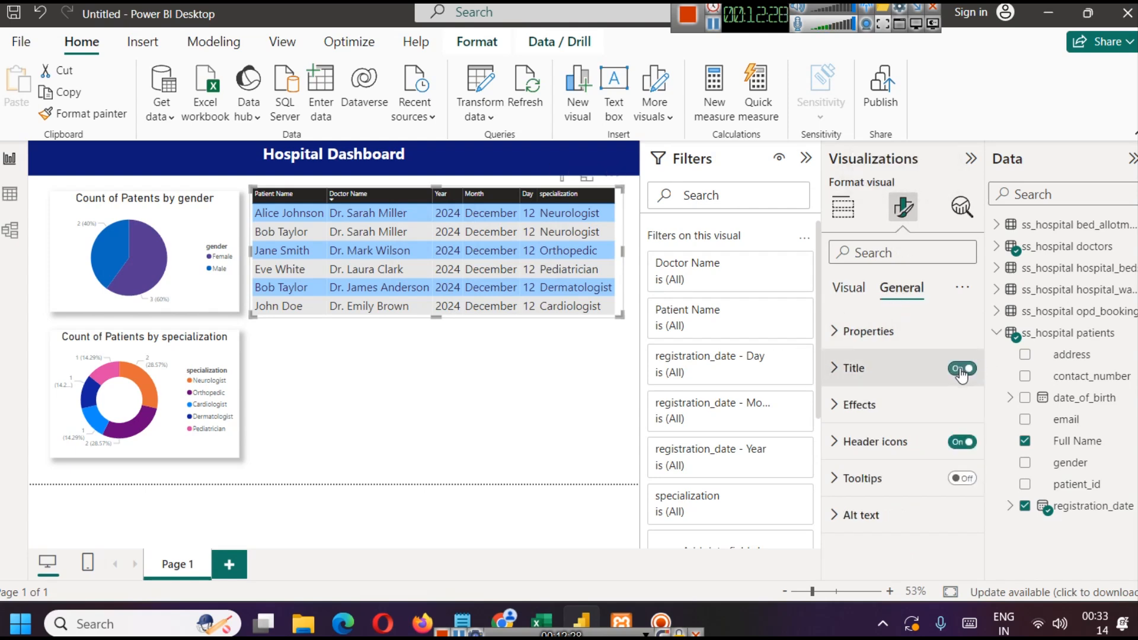
{"action": "left_click", "coordinate": [838, 374]}
{"action": "left_click", "coordinate": [877, 456]}
{"action": "type", "text": "OPD Booking Data"}
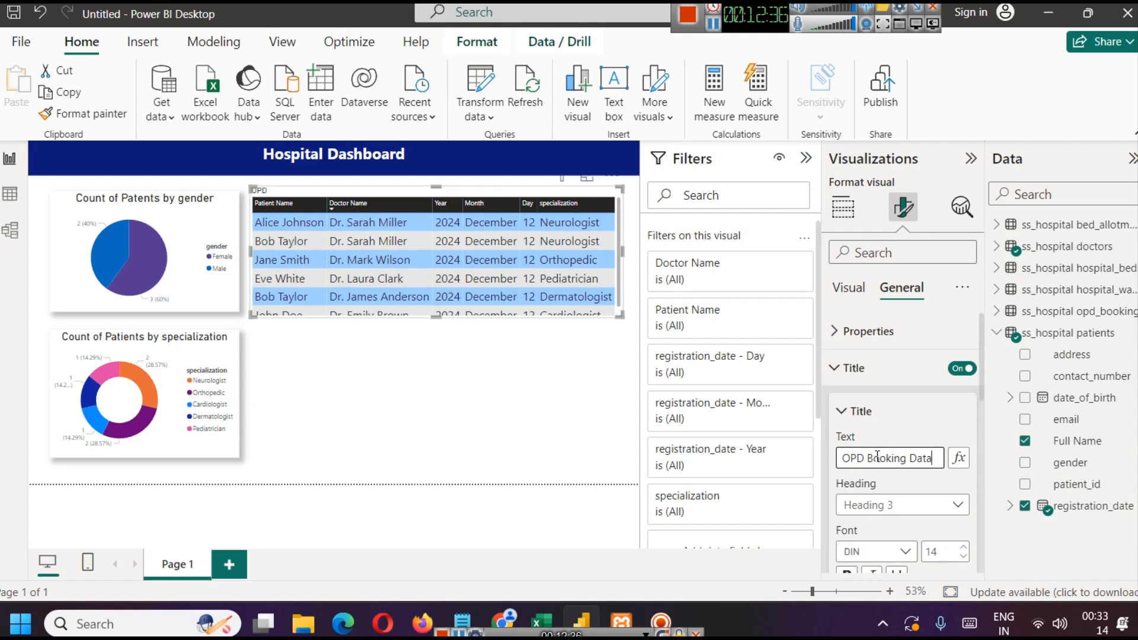
Step: Set the table title's font size to 17 and center it horizontally
{"action": "scroll", "coordinate": [942, 389], "scroll_direction": "down", "scroll_amount": 3}
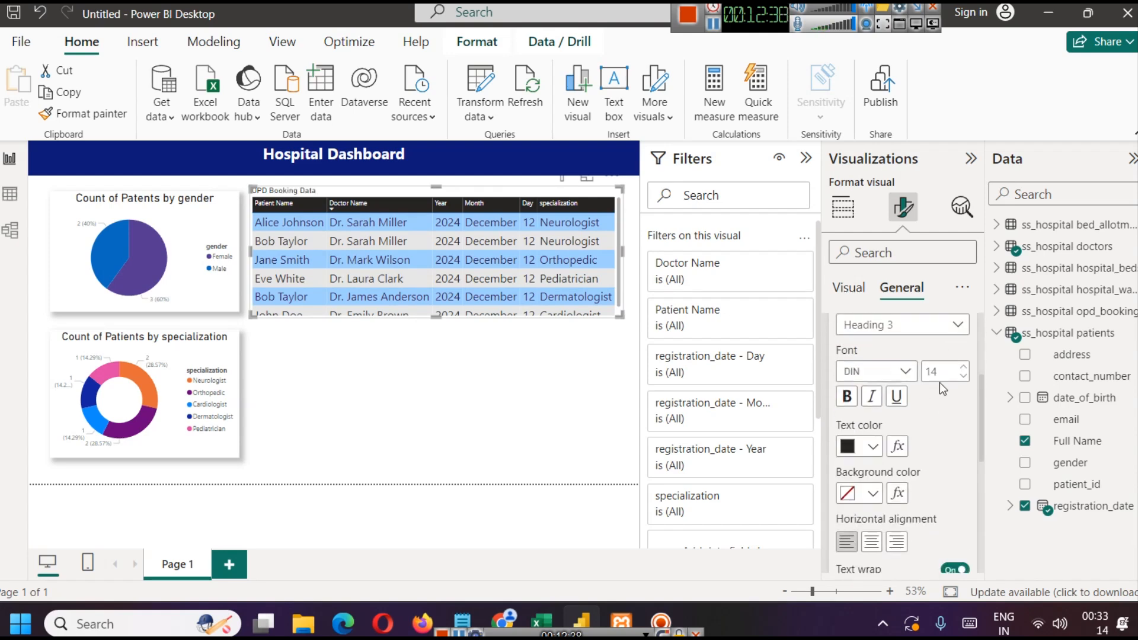
{"action": "left_click", "coordinate": [968, 369]}
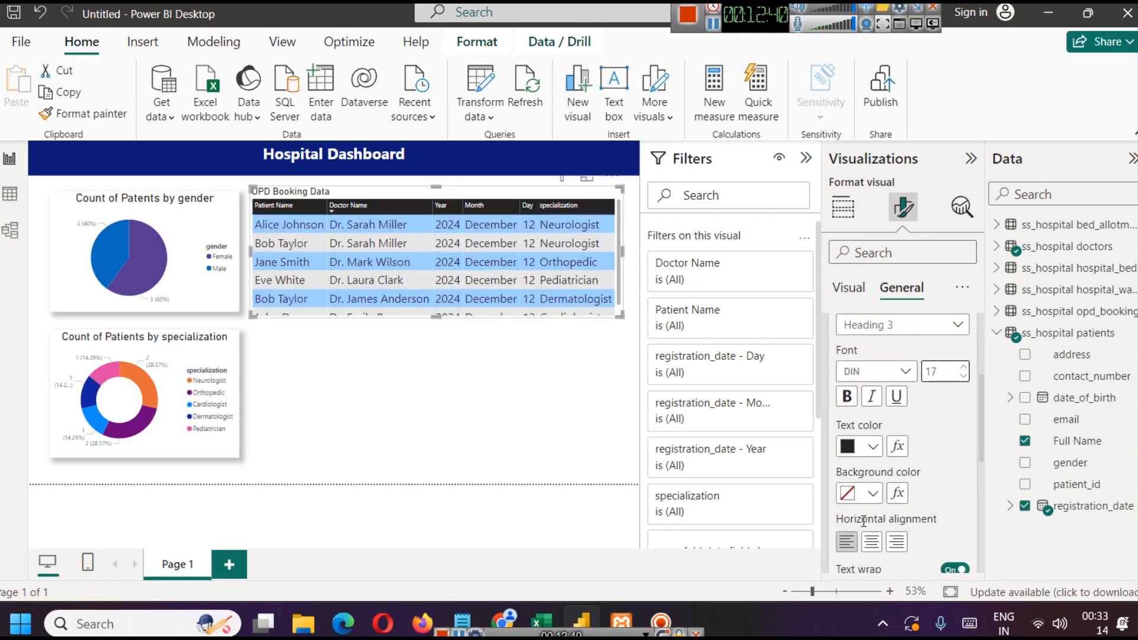
{"action": "left_click", "coordinate": [872, 541]}
{"action": "left_click", "coordinate": [502, 415]}
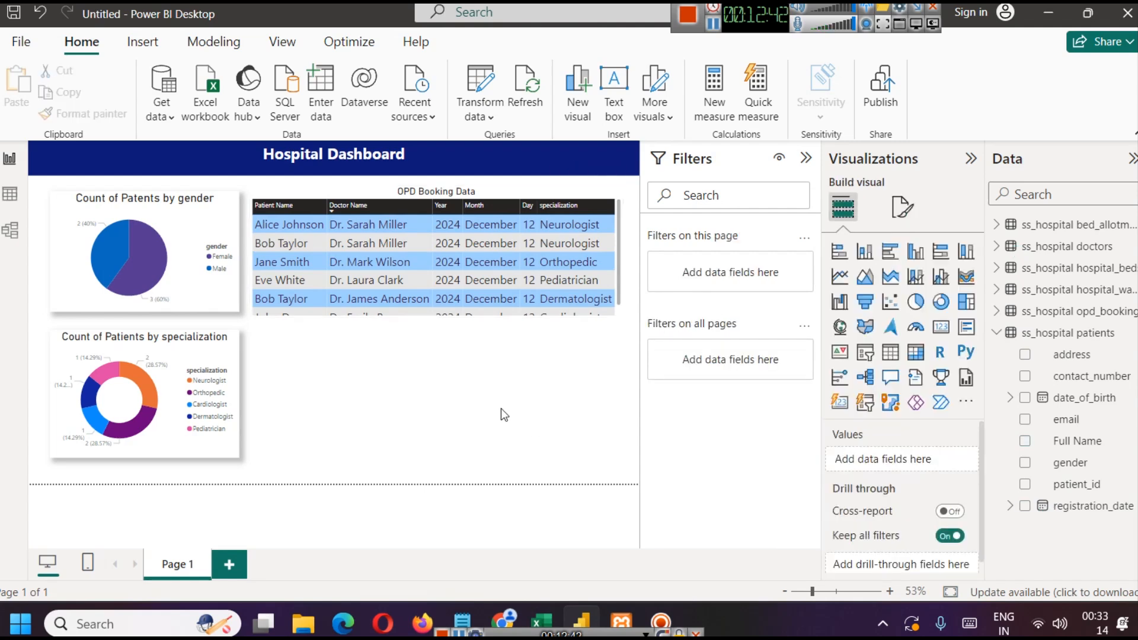
Step: Duplicate the OPD Booking Data table and place the copy directly beneath it, beside the donut chart
{"action": "left_click", "coordinate": [514, 195]}
{"action": "key", "text": "ctrl+c"}
{"action": "key", "text": "ctrl+v"}
{"action": "left_click_drag", "start_coordinate": [513, 195], "coordinate": [506, 335]}
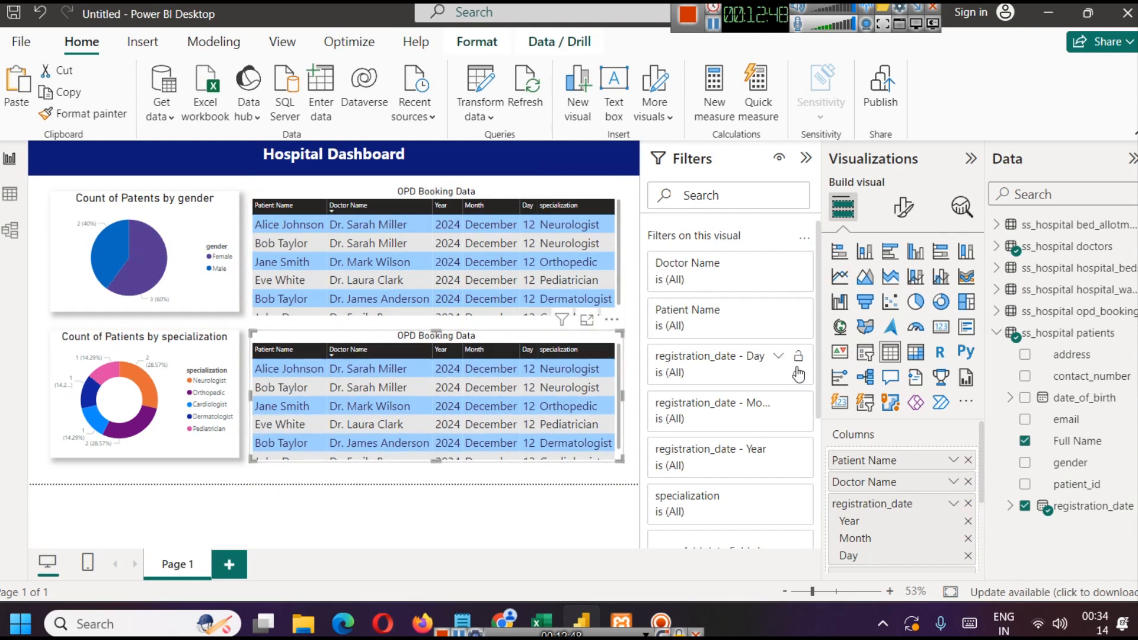
Step: Change the copied table's title to "Bed Booking Data"
{"action": "left_click", "coordinate": [903, 207]}
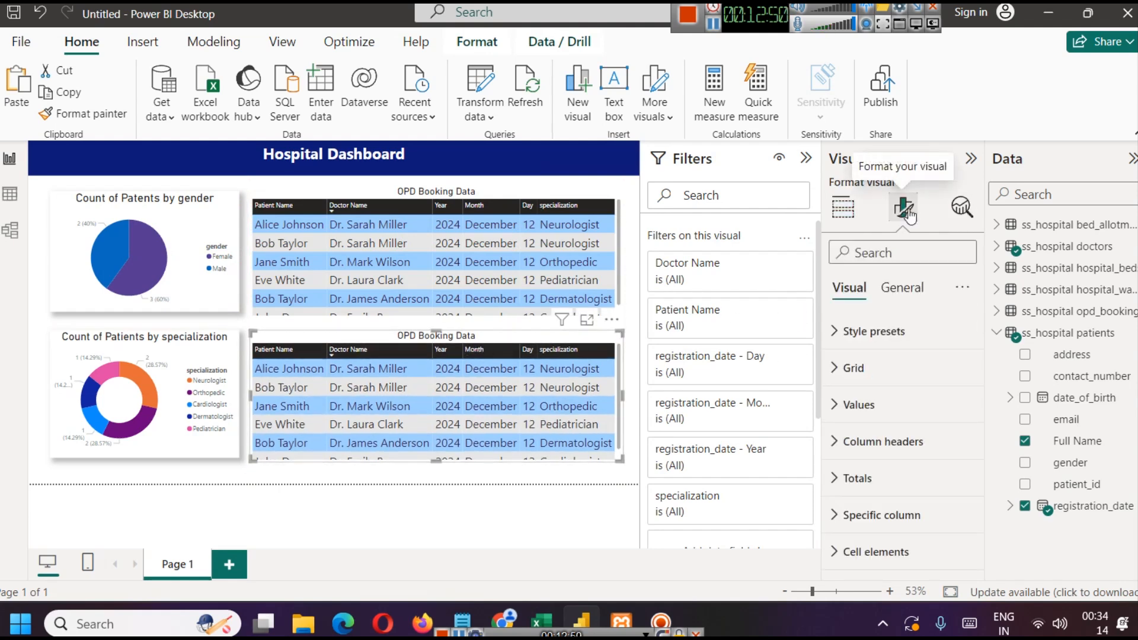
{"action": "left_click", "coordinate": [902, 287]}
{"action": "left_click", "coordinate": [833, 366]}
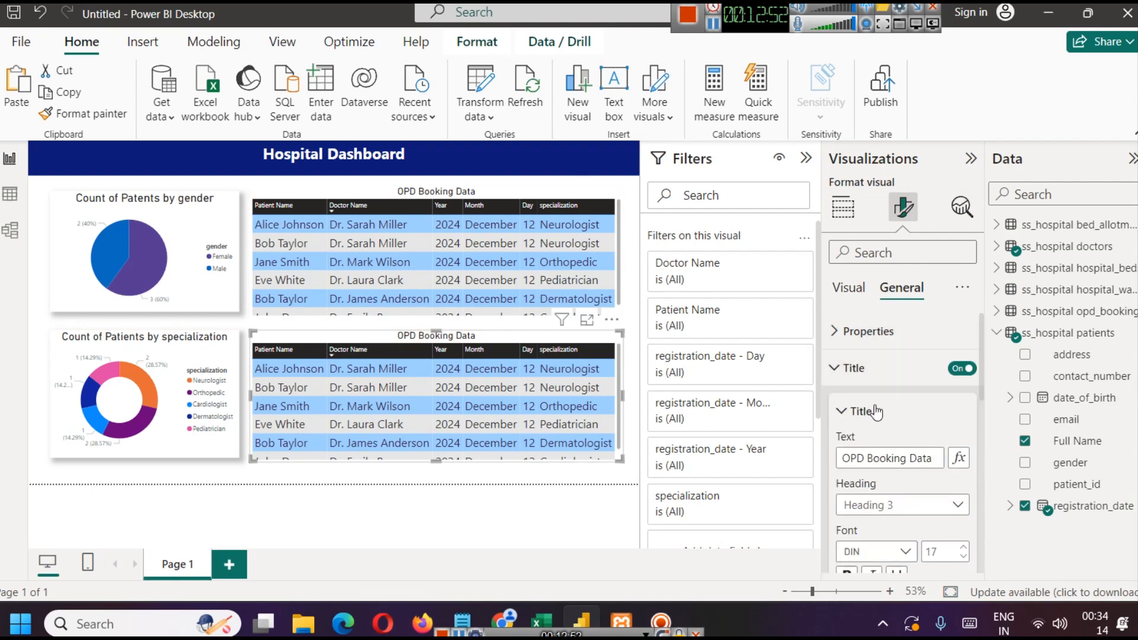
{"action": "left_click", "coordinate": [853, 458]}
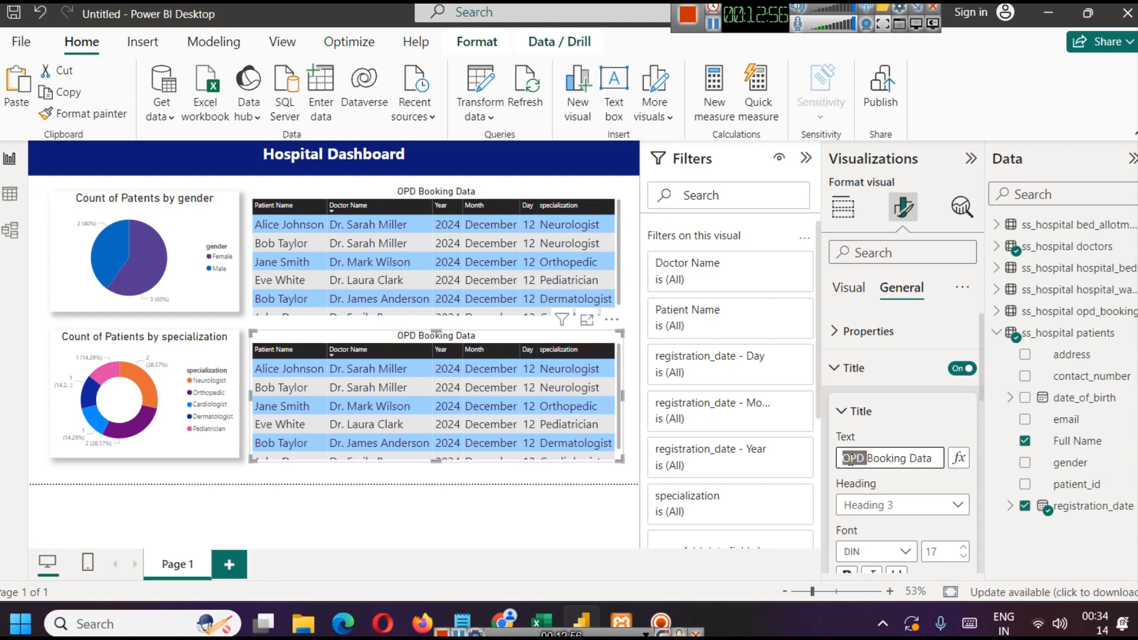
{"action": "key", "text": "BackSpace"}
{"action": "type", "text": "Bed"}
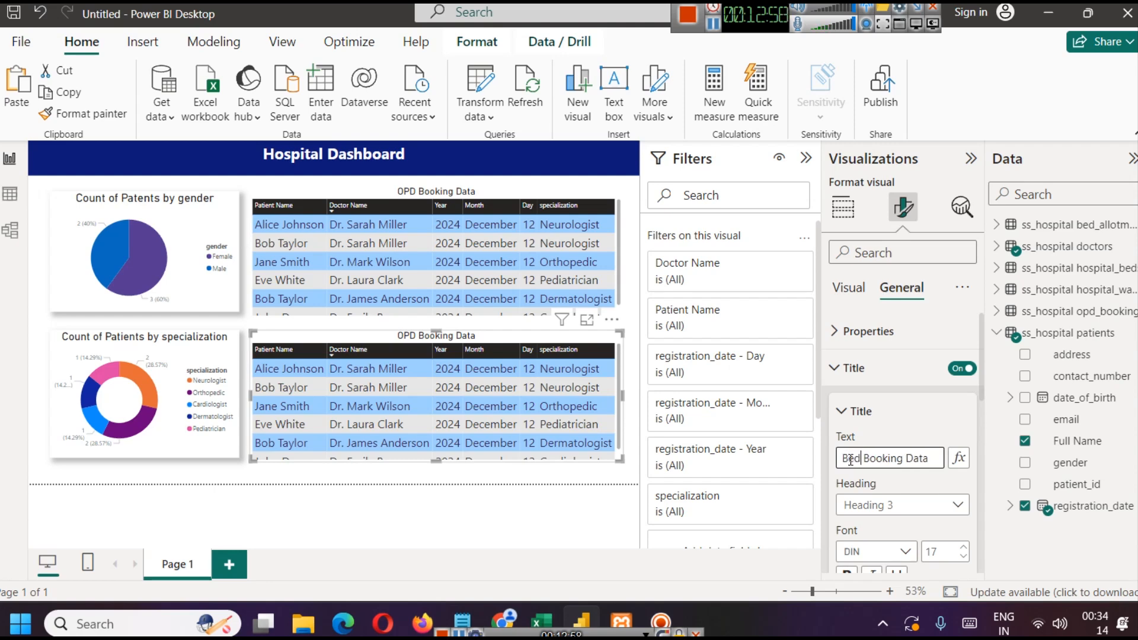
{"action": "left_click", "coordinate": [630, 415]}
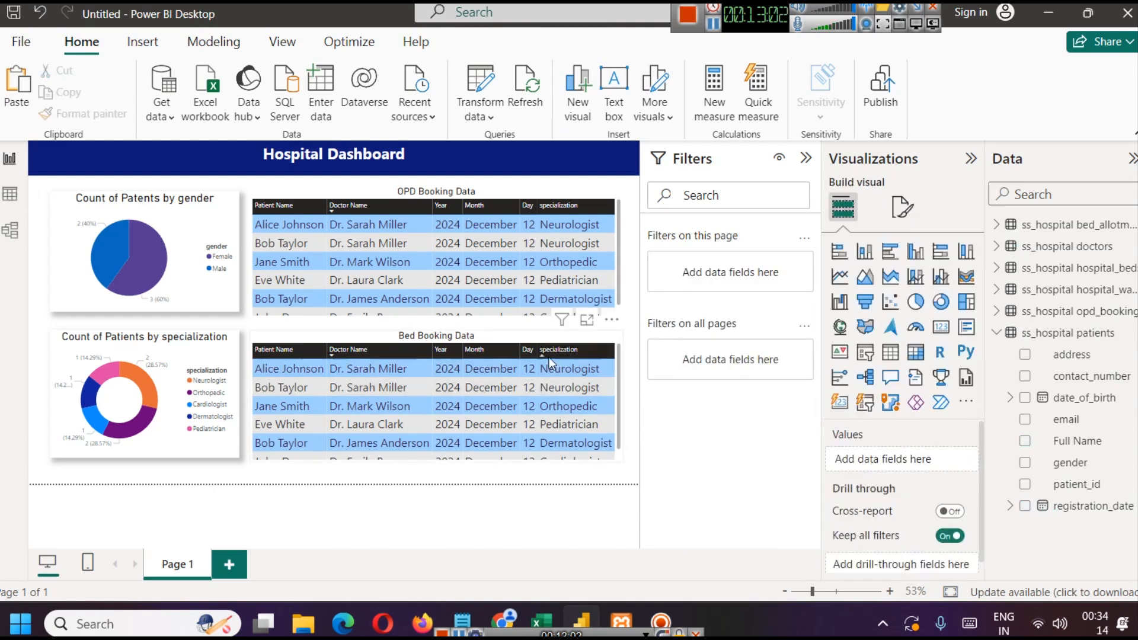
Step: Replace registration_date and specialization in the Bed Booking Data table with allotment_date from ss_hospital bed_allotment
{"action": "left_click", "coordinate": [549, 338]}
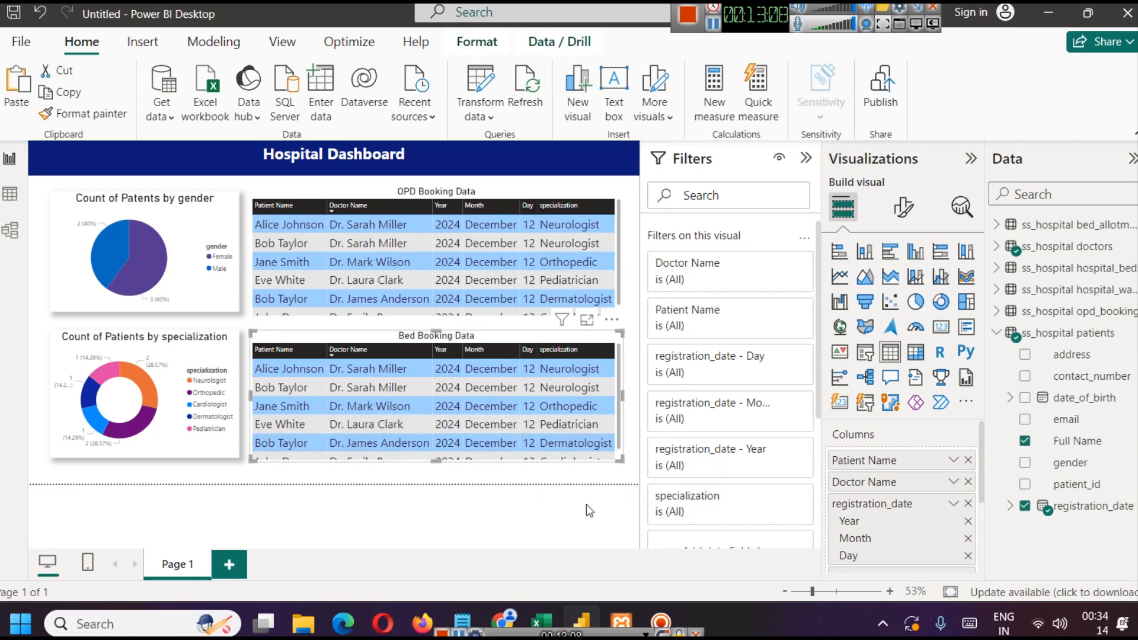
{"action": "left_click", "coordinate": [968, 505]}
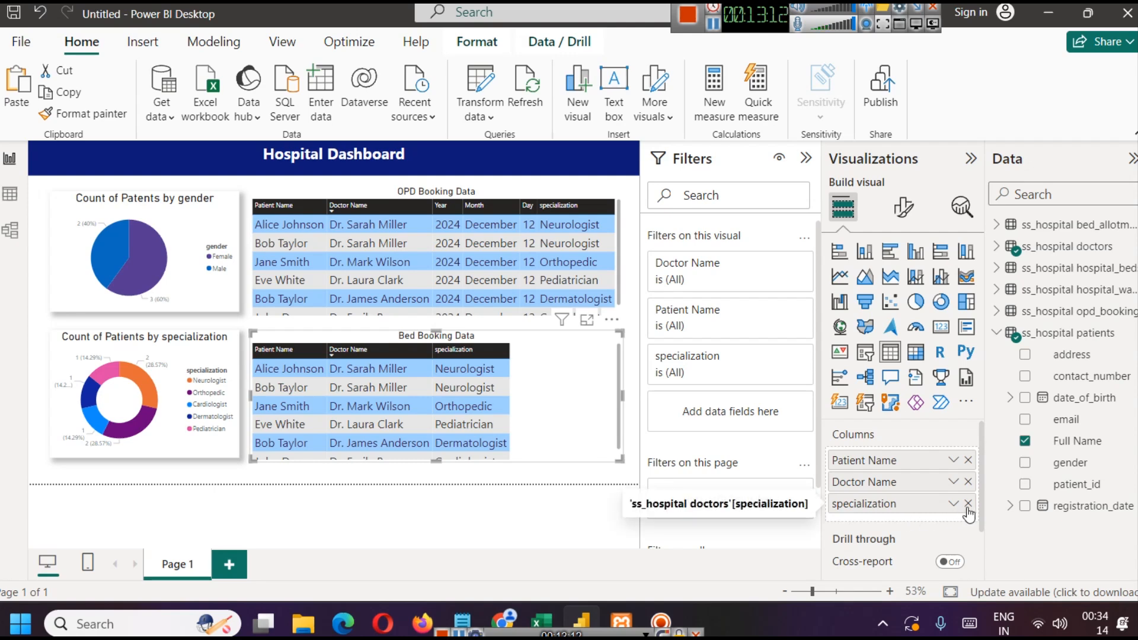
{"action": "left_click", "coordinate": [968, 504]}
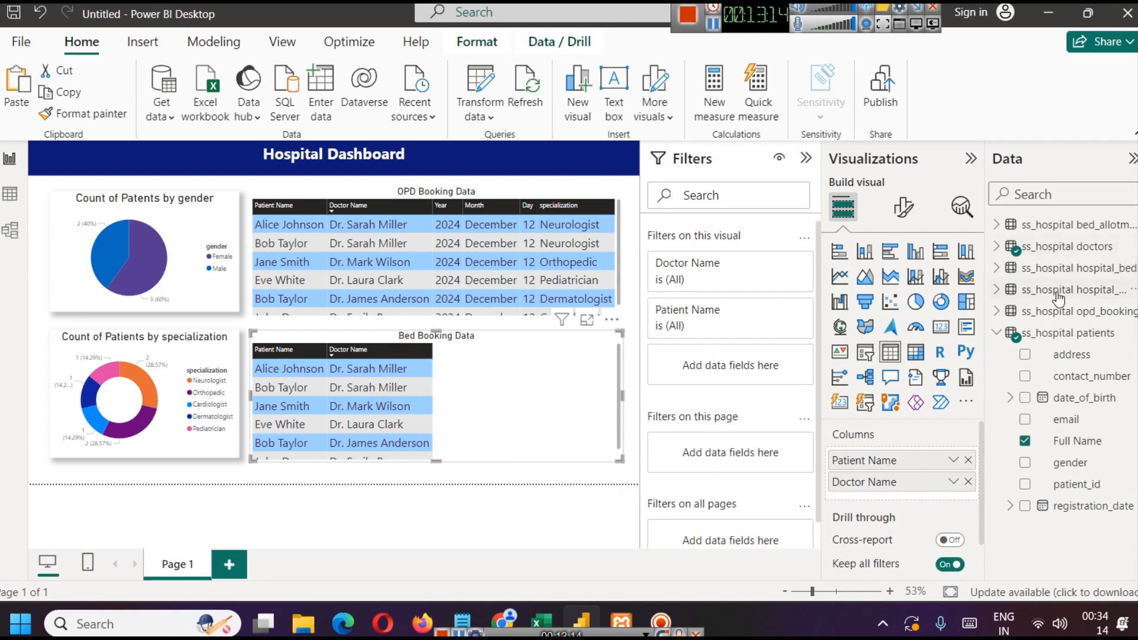
{"action": "left_click", "coordinate": [997, 224]}
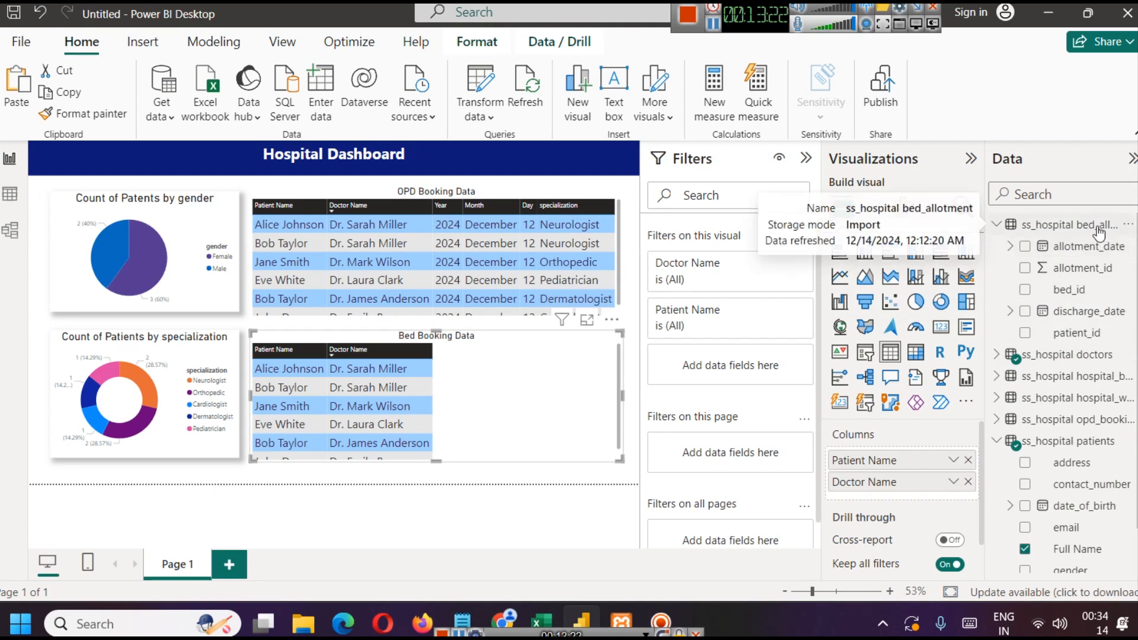
{"action": "left_click_drag", "start_coordinate": [1070, 256], "coordinate": [916, 494]}
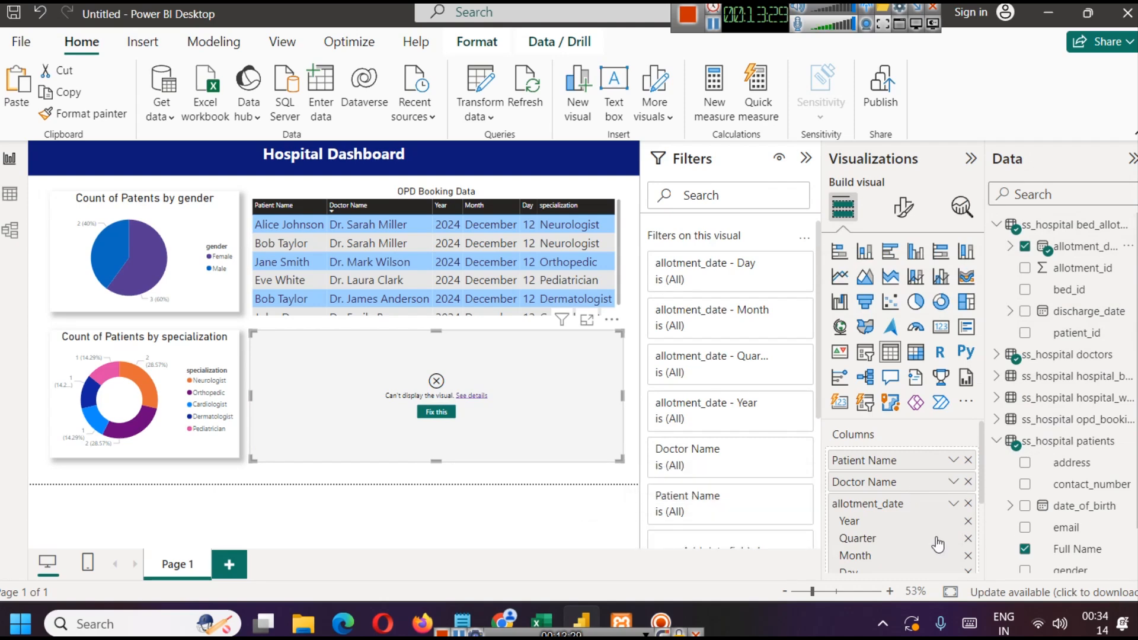
Step: View the error details for the Bed Booking Data table and remove Doctor Name from its columns
{"action": "left_click", "coordinate": [476, 400]}
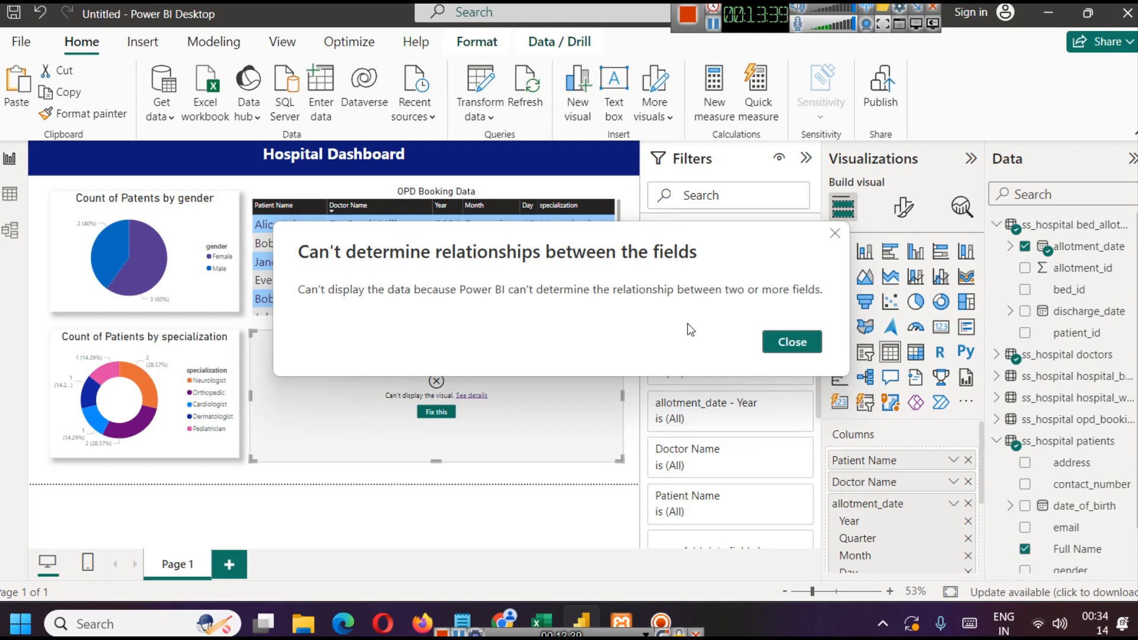
{"action": "left_click", "coordinate": [797, 347]}
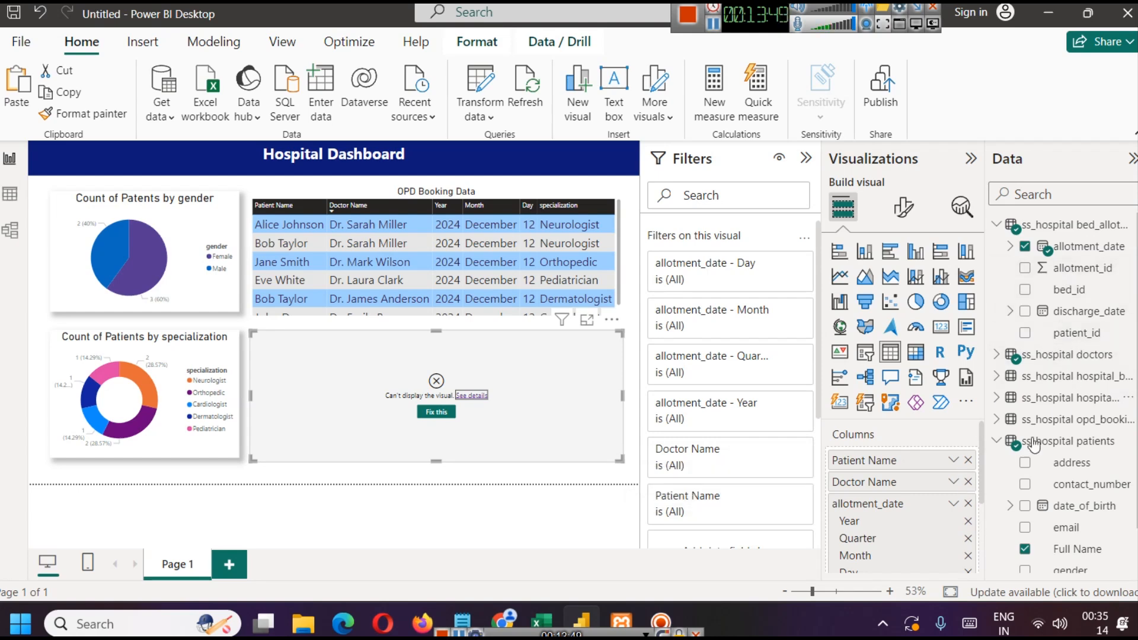
{"action": "left_click", "coordinate": [969, 483]}
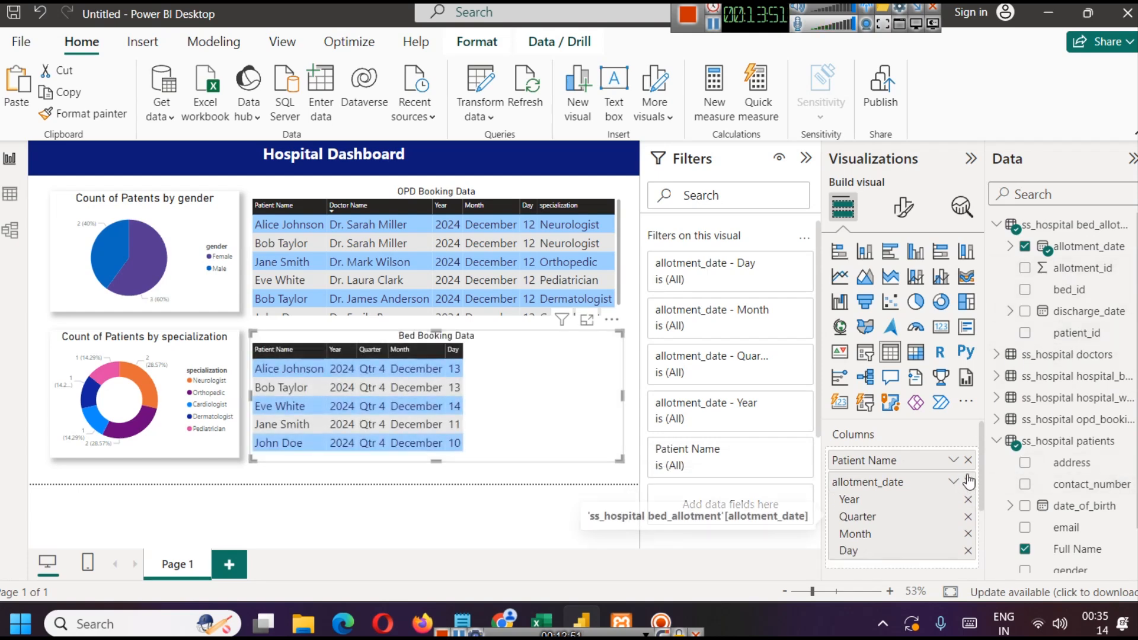
Step: Replace Patient Name in the Bed Booking Data table with Full Name from ss_hospital patients, placed before allotment_date
{"action": "left_click", "coordinate": [968, 461]}
{"action": "left_click_drag", "start_coordinate": [1078, 334], "coordinate": [920, 473]}
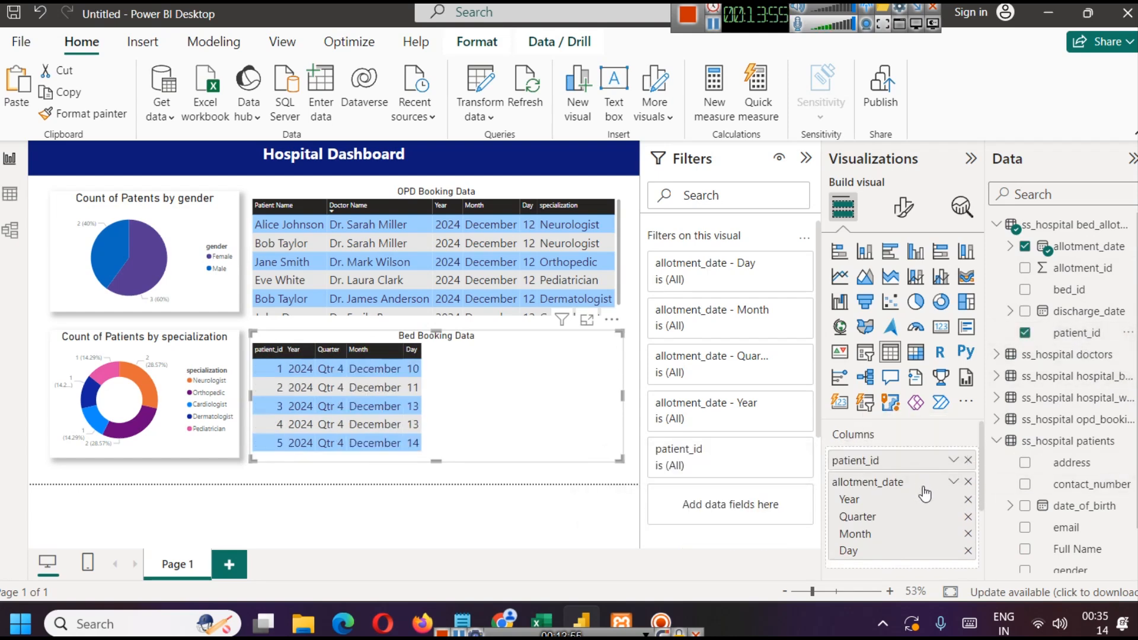
{"action": "left_click", "coordinate": [969, 462]}
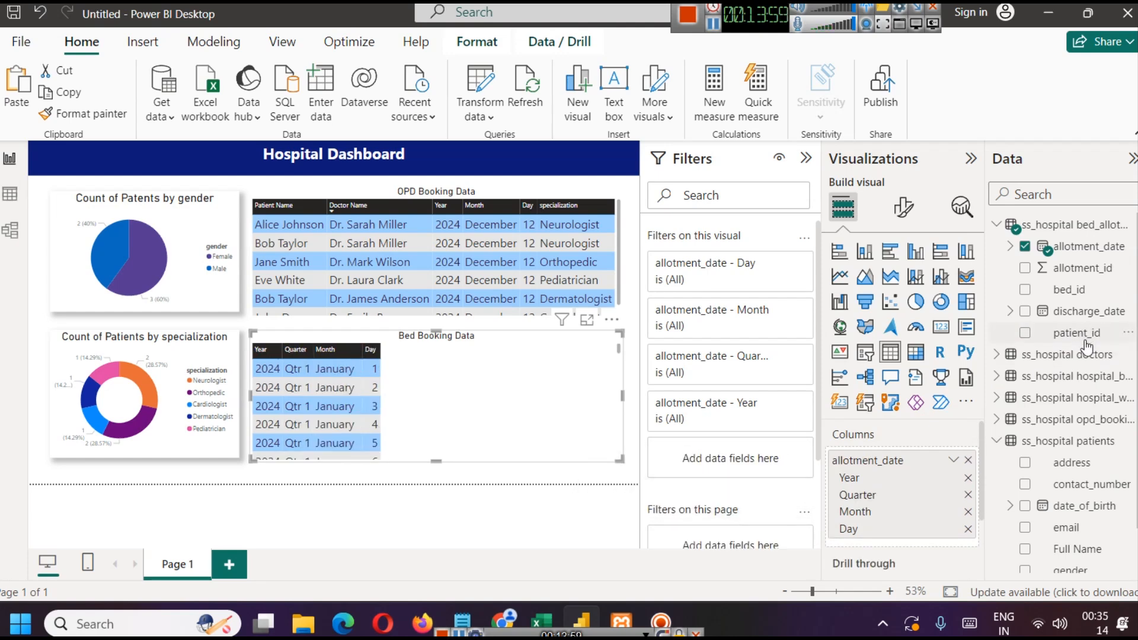
{"action": "scroll", "coordinate": [1085, 540], "scroll_direction": "down", "scroll_amount": 1}
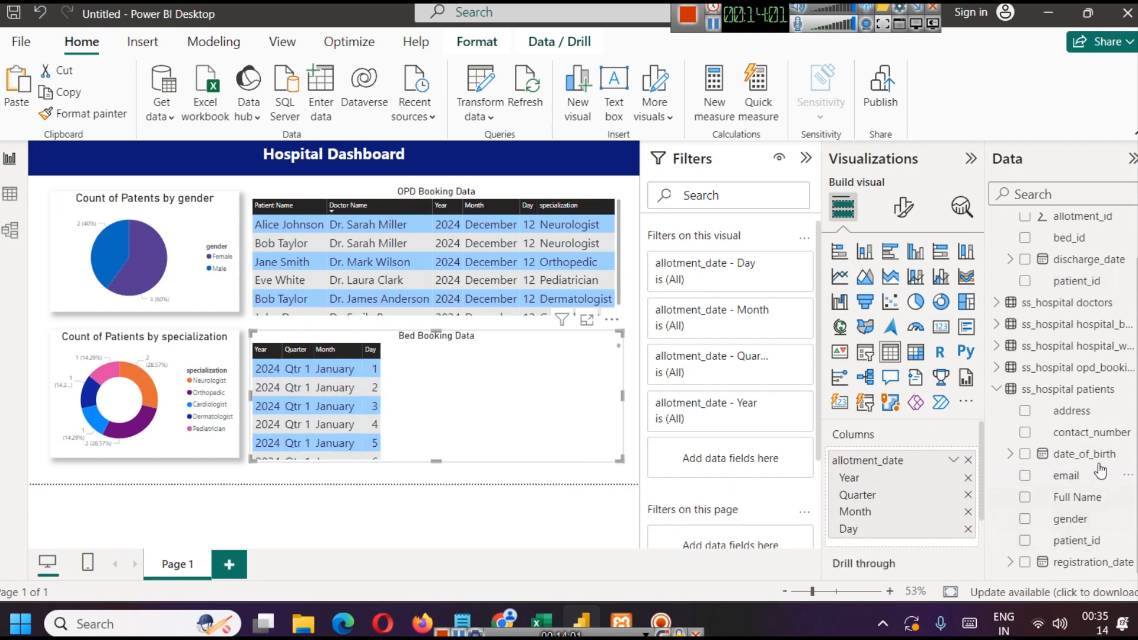
{"action": "left_click_drag", "start_coordinate": [1077, 497], "coordinate": [865, 462]}
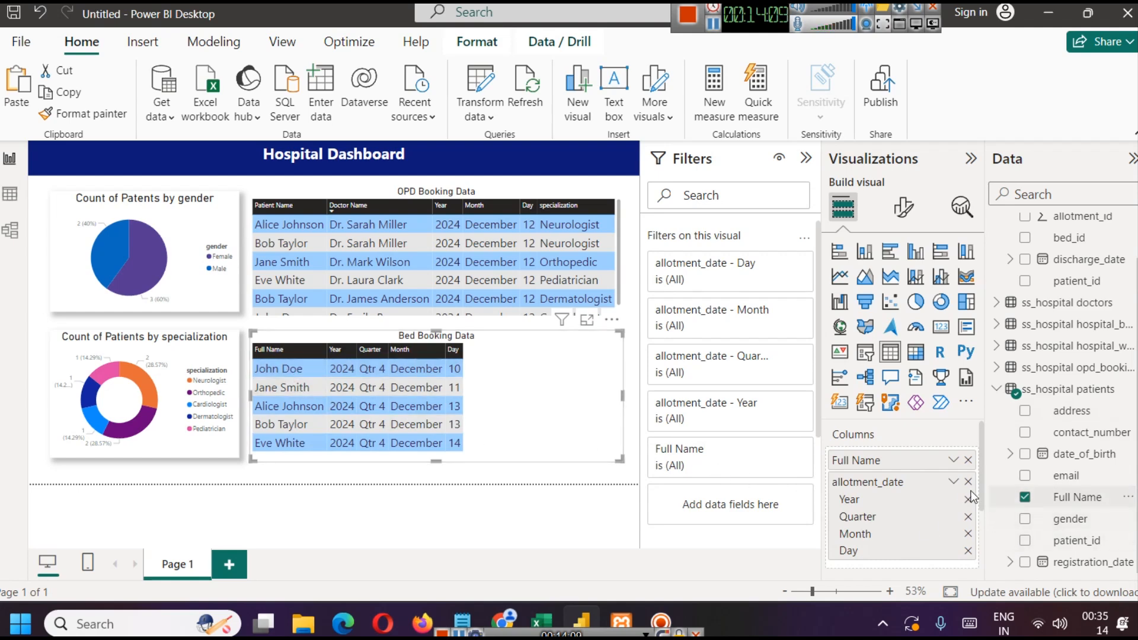
{"action": "left_click", "coordinate": [952, 482]}
{"action": "left_click", "coordinate": [898, 485]}
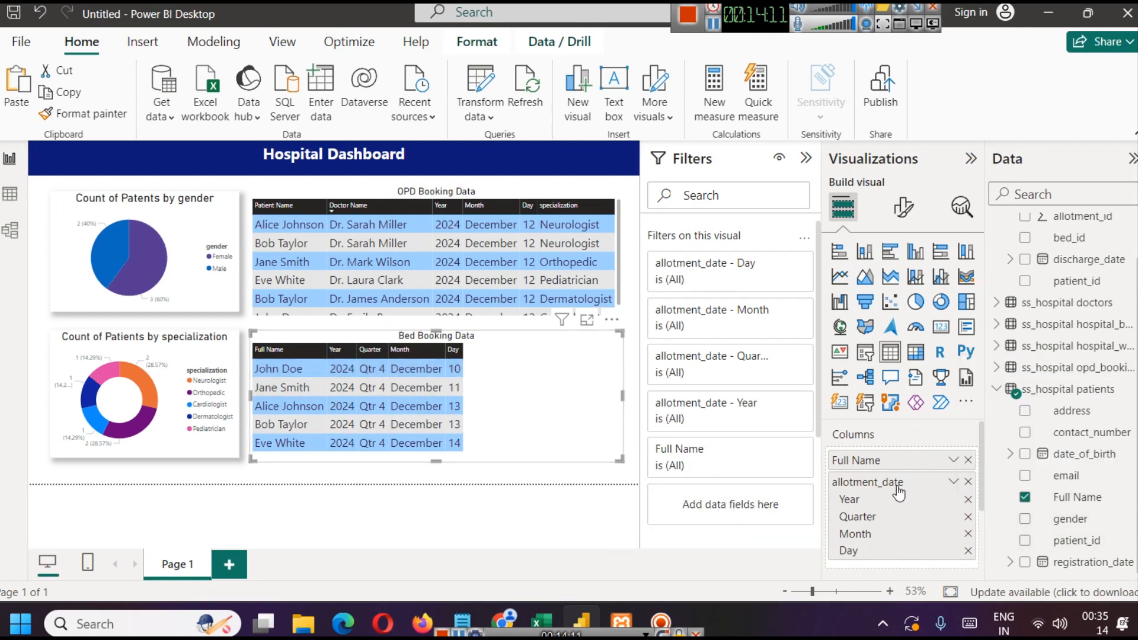
Step: Examine the relationships between the ss_hospital tables in the model view and return to the report
{"action": "left_click", "coordinate": [7, 230]}
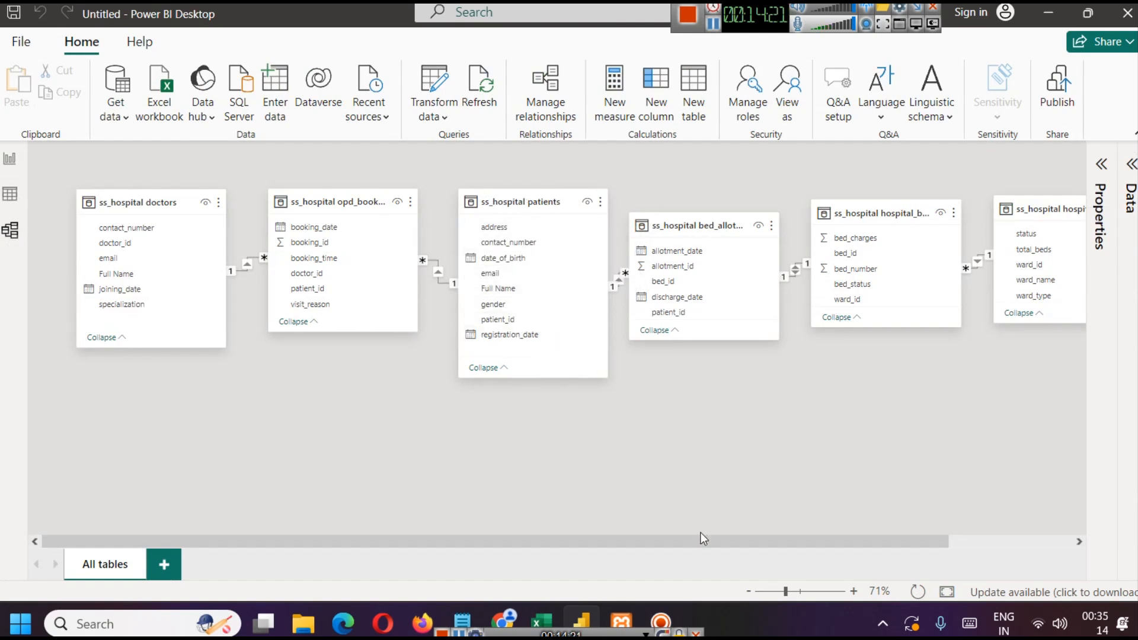
{"action": "left_click_drag", "start_coordinate": [704, 542], "coordinate": [807, 546]}
{"action": "mouse_move", "coordinate": [584, 224]}
{"action": "left_mouse_down"}
{"action": "mouse_move", "coordinate": [619, 223]}
{"action": "mouse_move", "coordinate": [580, 223]}
{"action": "left_mouse_up"}
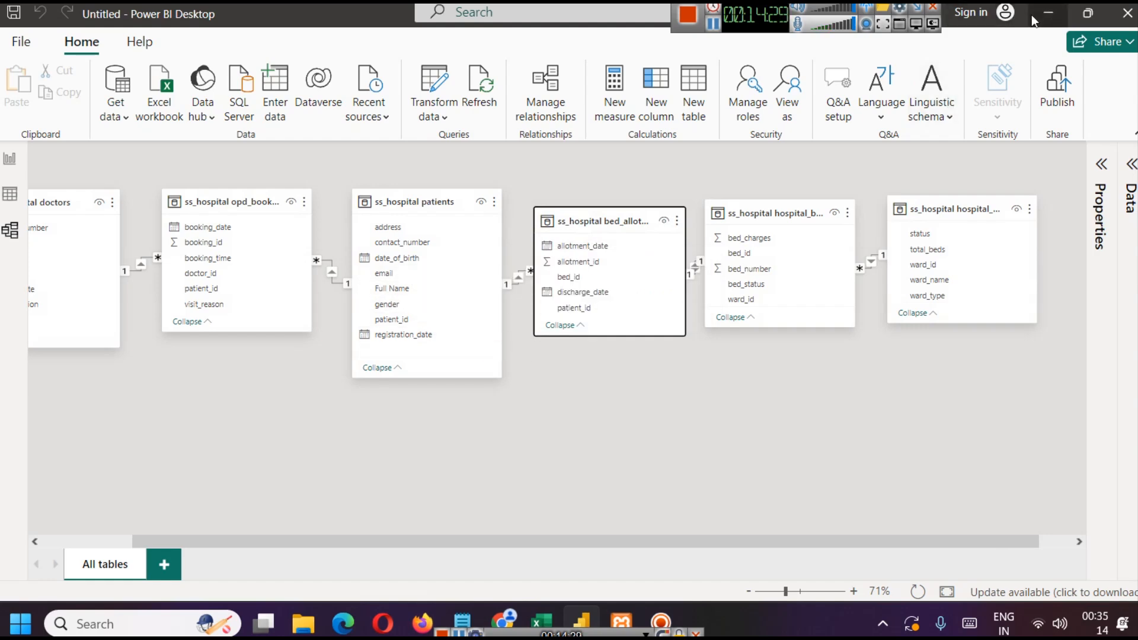
{"action": "left_click", "coordinate": [1049, 10]}
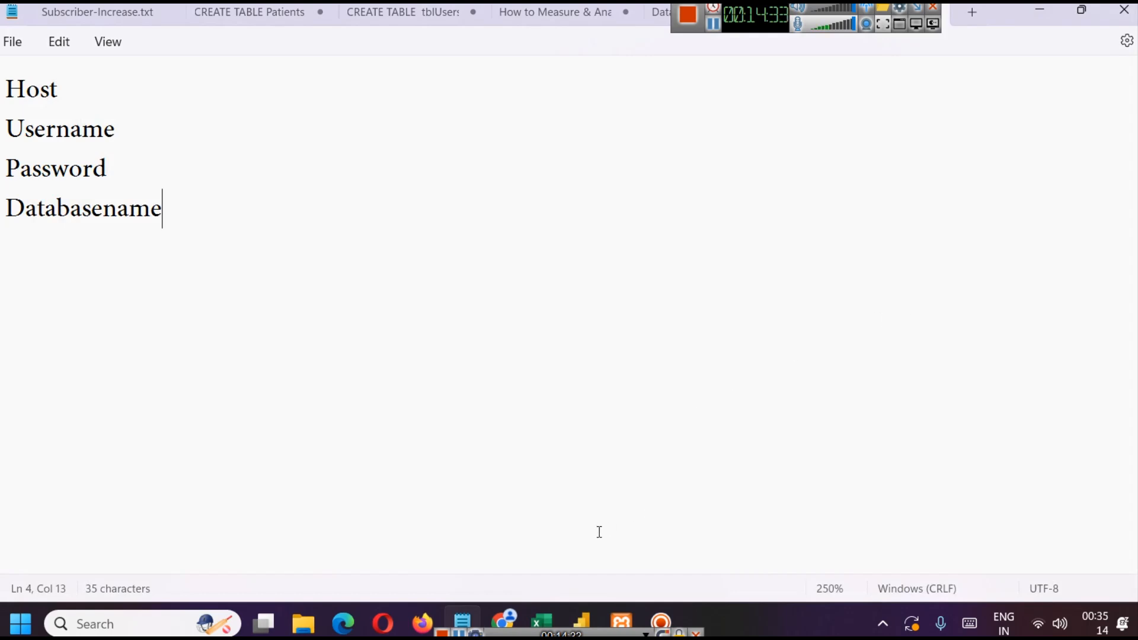
{"action": "left_click", "coordinate": [582, 620]}
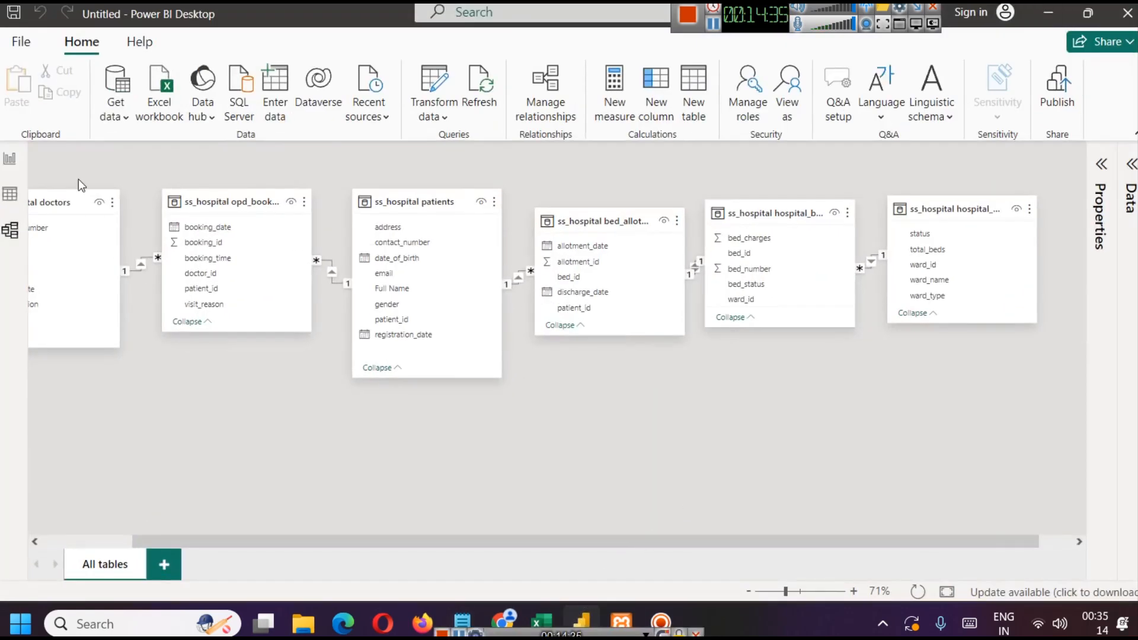
{"action": "left_click", "coordinate": [13, 161]}
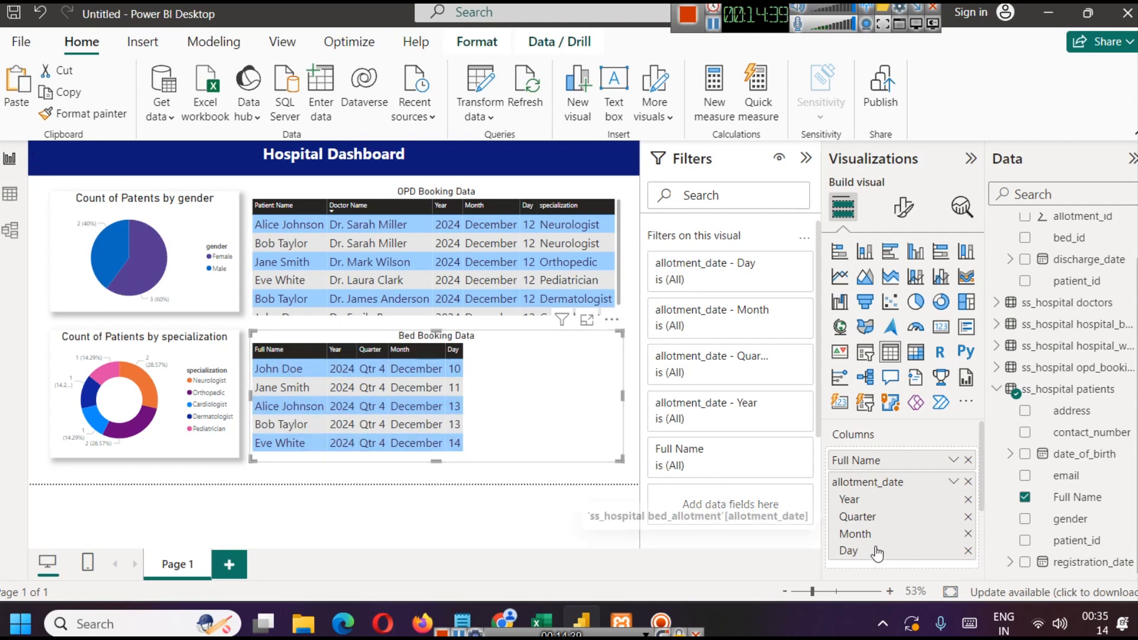
Step: Remove the Quarter level of allotment_date from the Bed Booking Data table
{"action": "left_click", "coordinate": [969, 516]}
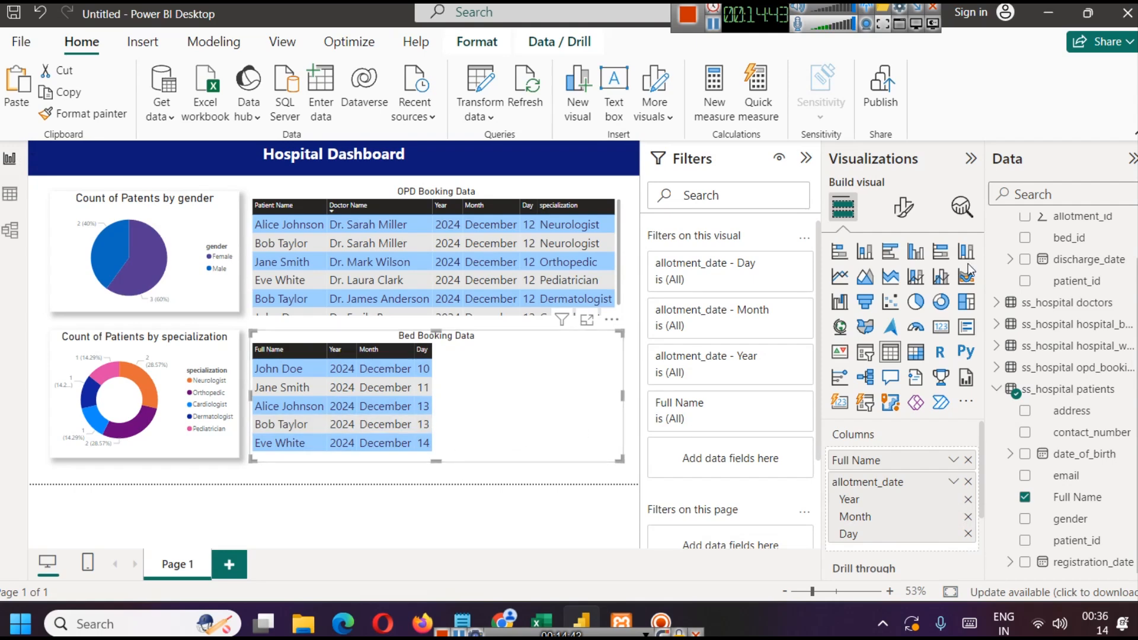
{"action": "scroll", "coordinate": [1109, 354], "scroll_direction": "up", "scroll_amount": 2}
{"action": "scroll", "coordinate": [1109, 354], "scroll_direction": "down", "scroll_amount": 2}
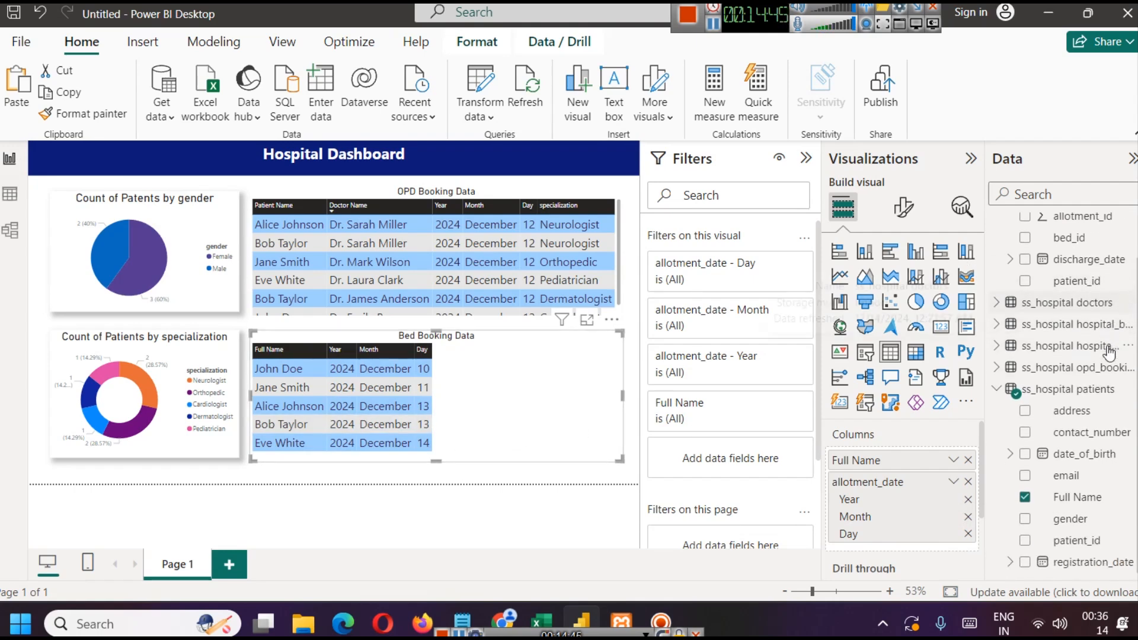
{"action": "left_click", "coordinate": [999, 391]}
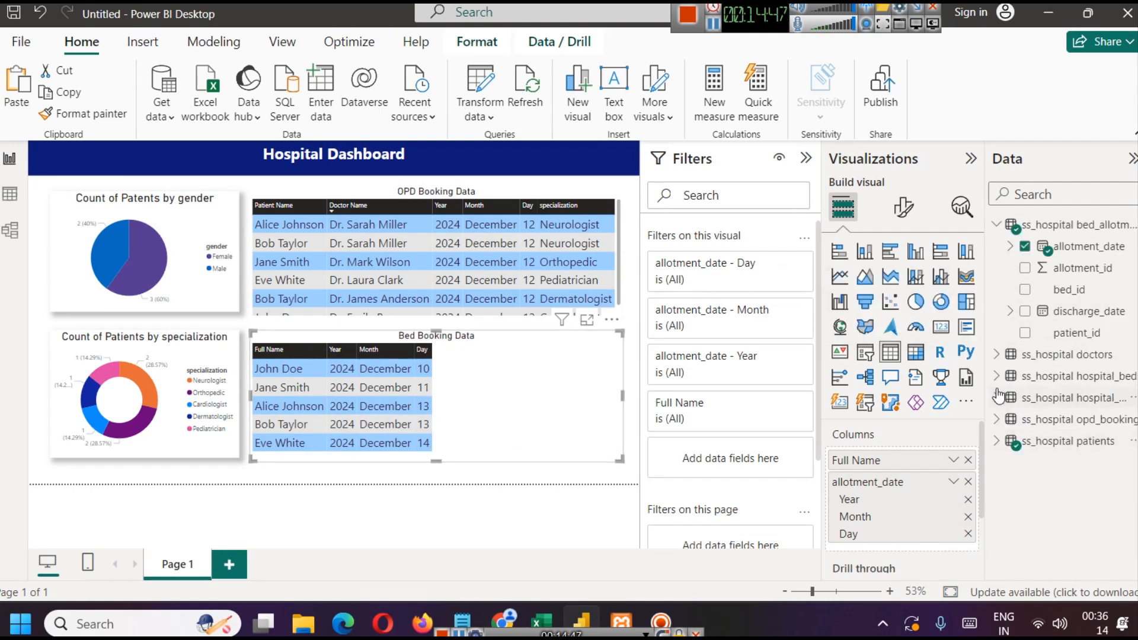
{"action": "left_click", "coordinate": [998, 442]}
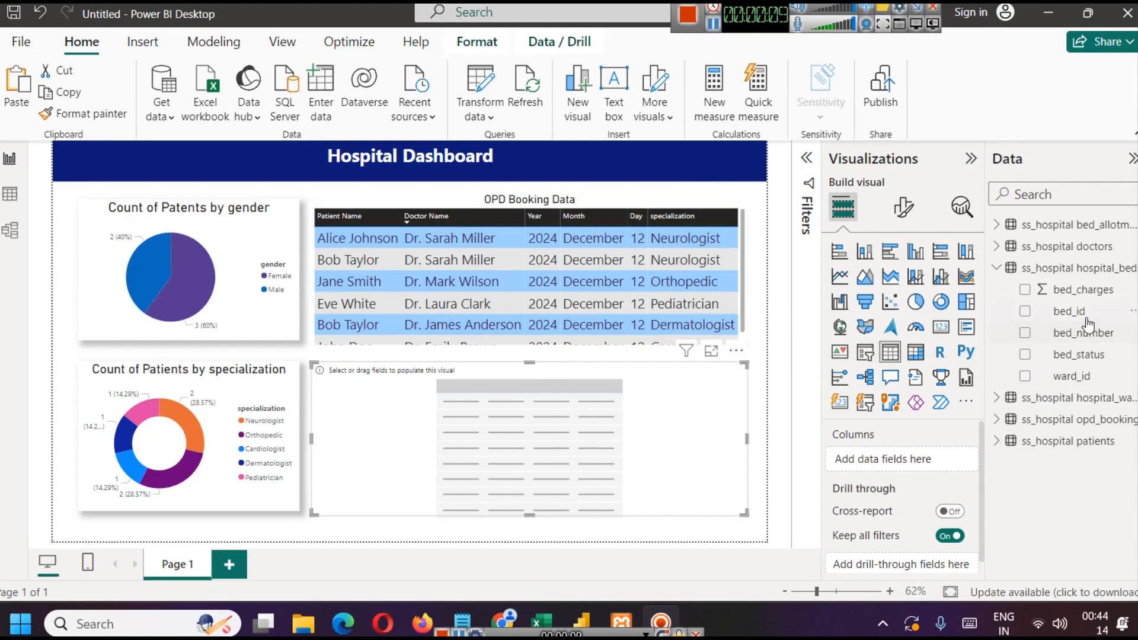
Step: Check the bed_number column's data type in the ss_hospital hospital_beds query, then close and apply the query editor
{"action": "left_click", "coordinate": [486, 71]}
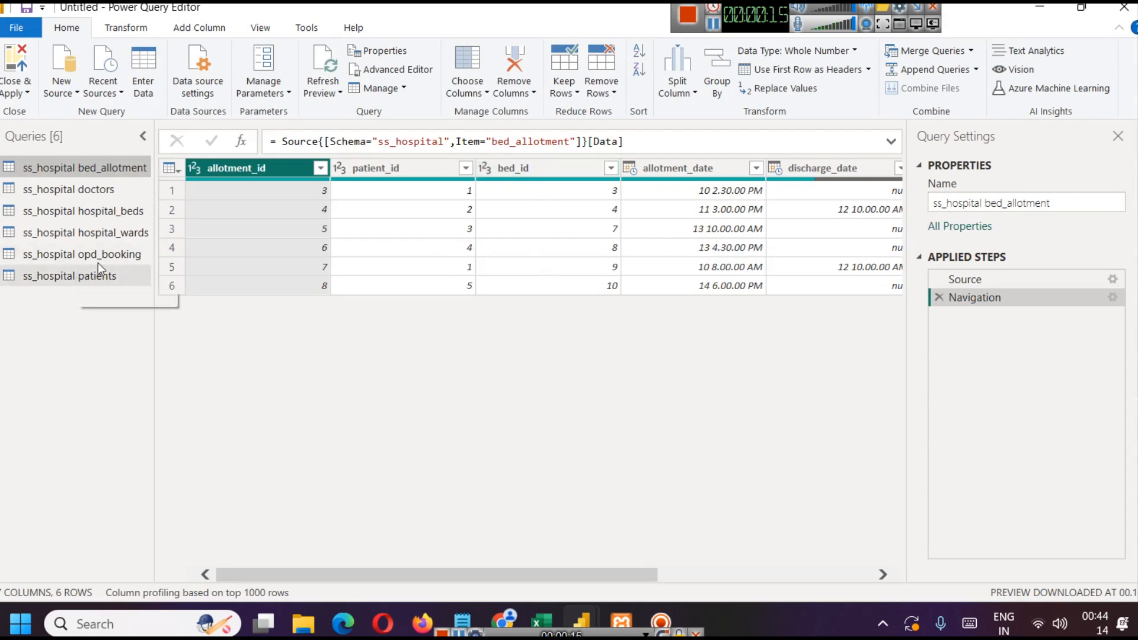
{"action": "left_click", "coordinate": [105, 212]}
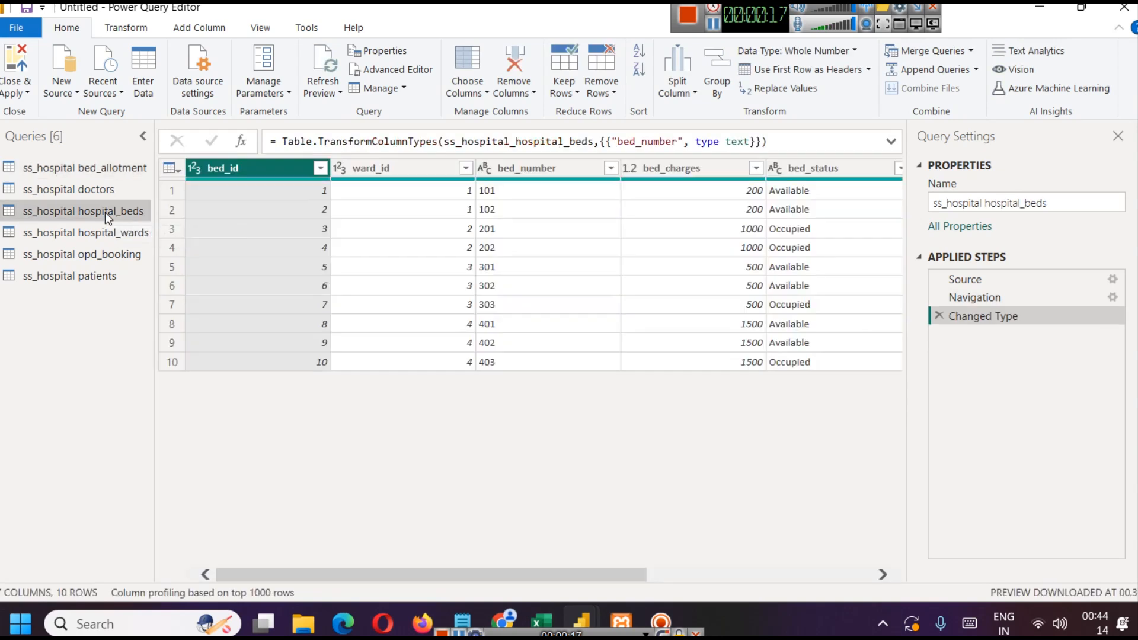
{"action": "right_click", "coordinate": [504, 167]}
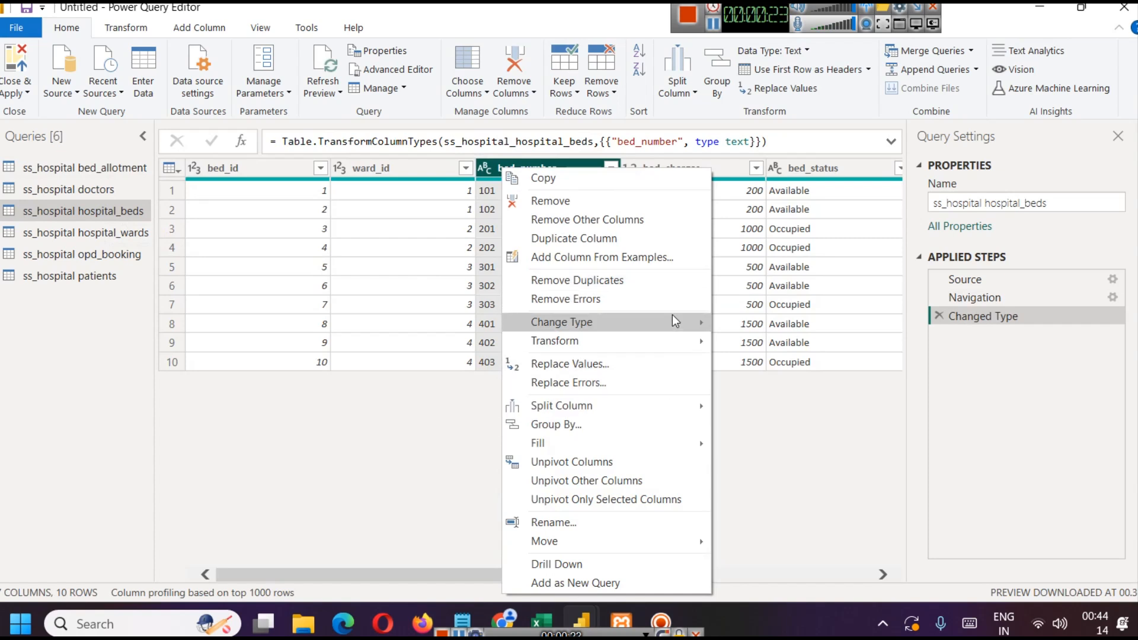
{"action": "mouse_move", "coordinate": [677, 327]}
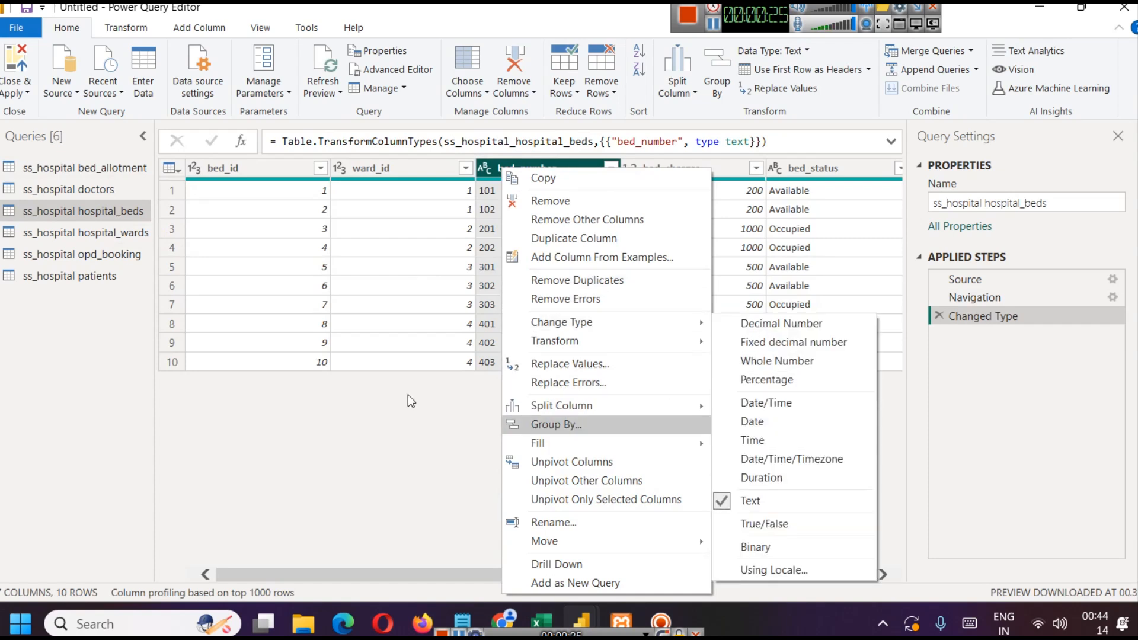
{"action": "left_click", "coordinate": [374, 422]}
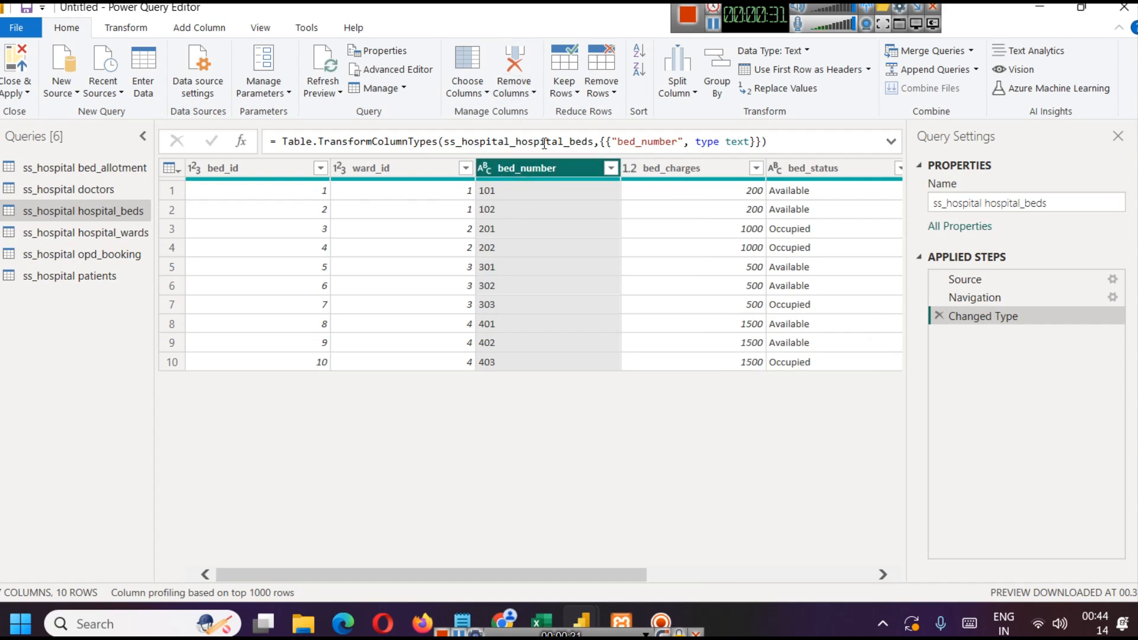
{"action": "left_click", "coordinate": [18, 89]}
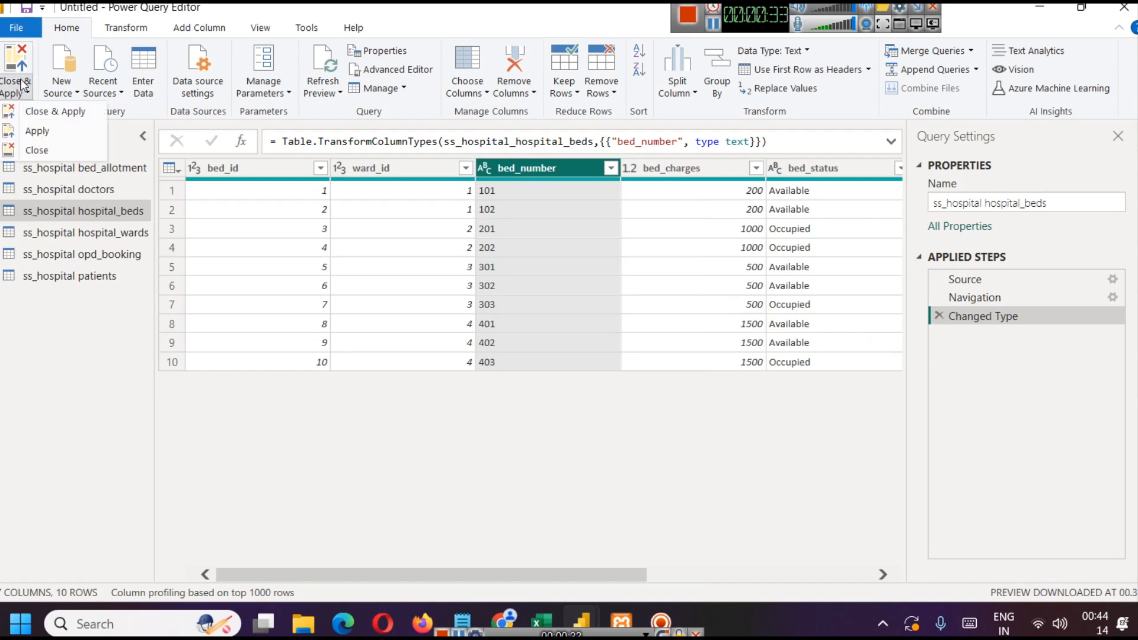
{"action": "left_click", "coordinate": [55, 116]}
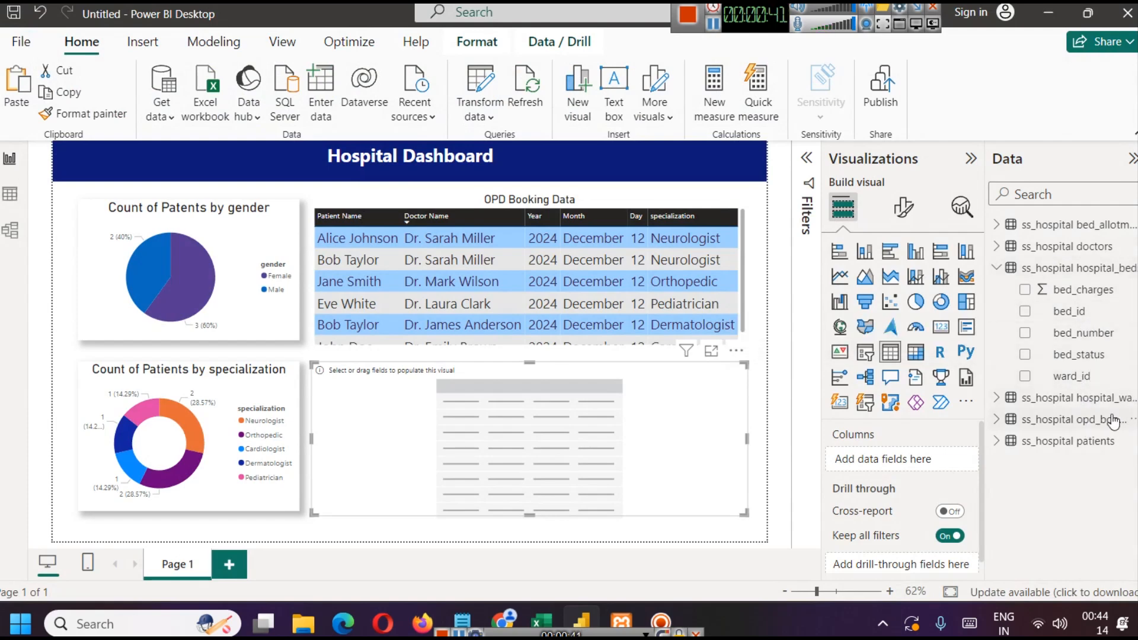
Step: Add bed_number from ss_hospital hospital_beds as the first column of the empty bed booking table
{"action": "left_click_drag", "start_coordinate": [1087, 335], "coordinate": [871, 463]}
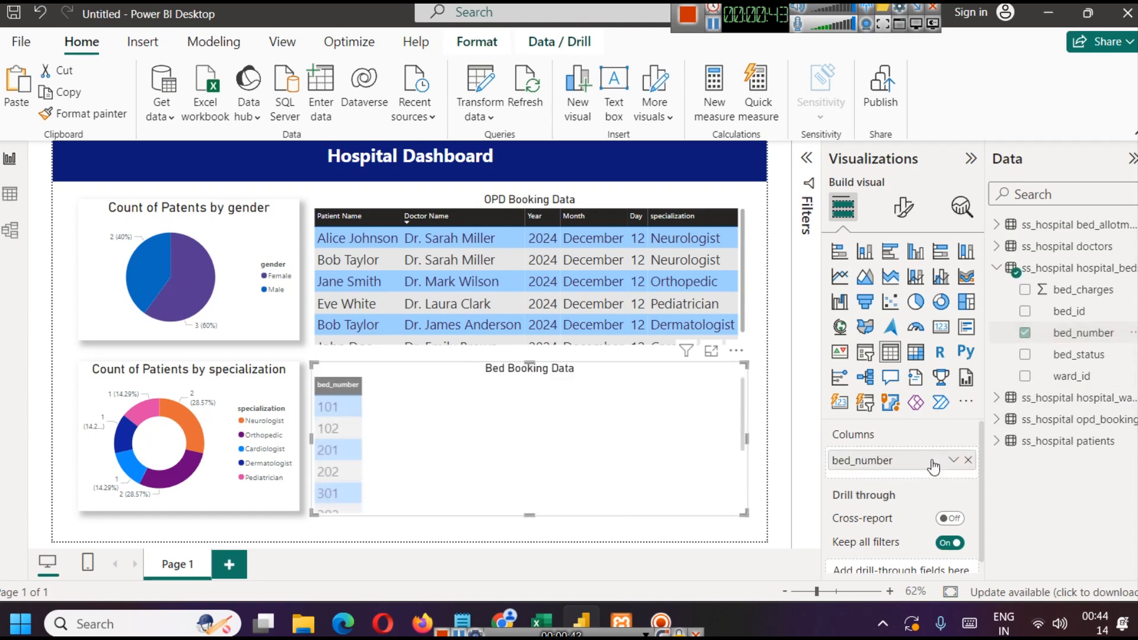
{"action": "scroll", "coordinate": [385, 448], "scroll_direction": "down", "scroll_amount": 3}
{"action": "scroll", "coordinate": [378, 446], "scroll_direction": "up", "scroll_amount": 3}
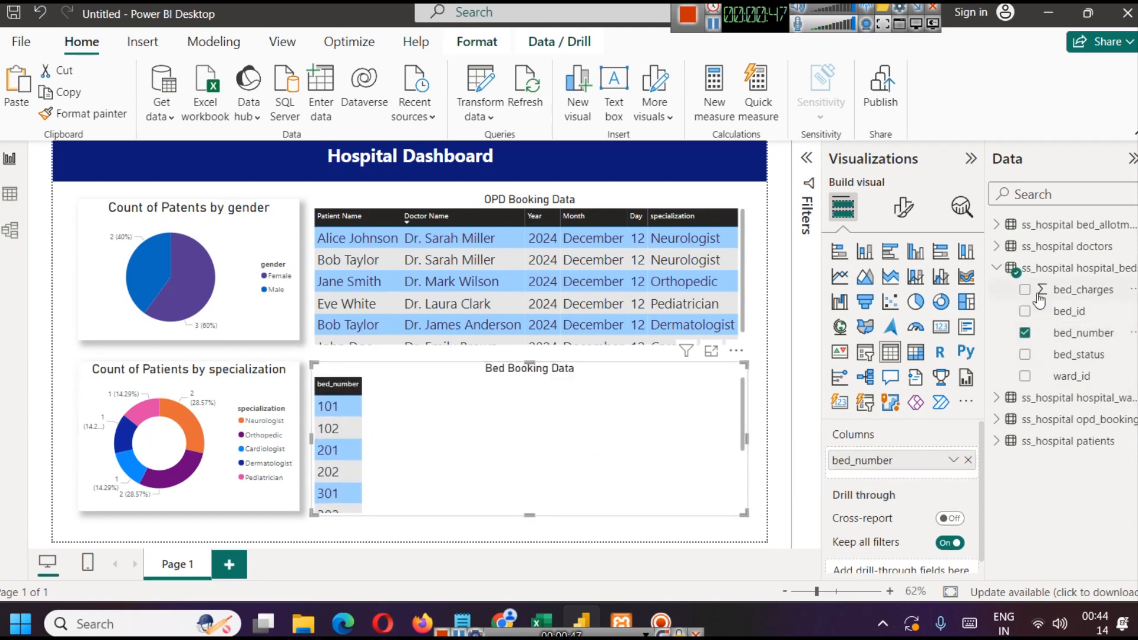
Step: Add Full Name from ss_hospital patients after bed_number in the Bed Booking Data table and look through its rows
{"action": "left_click", "coordinate": [1039, 441]}
{"action": "scroll", "coordinate": [1057, 475], "scroll_direction": "down", "scroll_amount": 2}
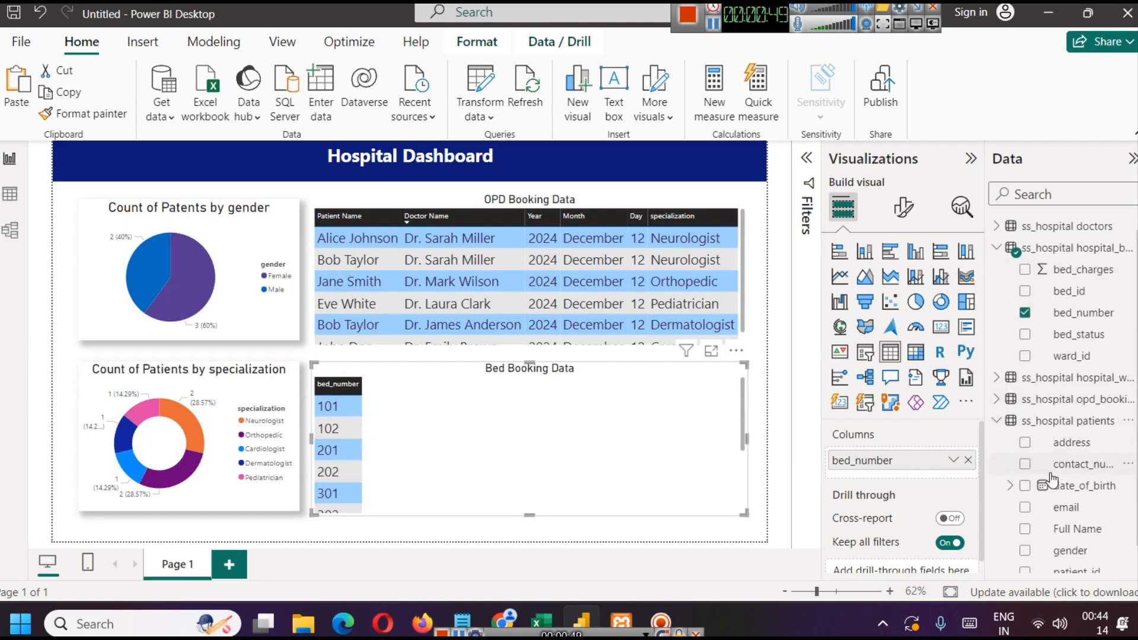
{"action": "left_click_drag", "start_coordinate": [1078, 500], "coordinate": [892, 482]}
{"action": "scroll", "coordinate": [418, 452], "scroll_direction": "down", "scroll_amount": 2}
{"action": "scroll", "coordinate": [418, 451], "scroll_direction": "up", "scroll_amount": 2}
{"action": "scroll", "coordinate": [425, 444], "scroll_direction": "down", "scroll_amount": 3}
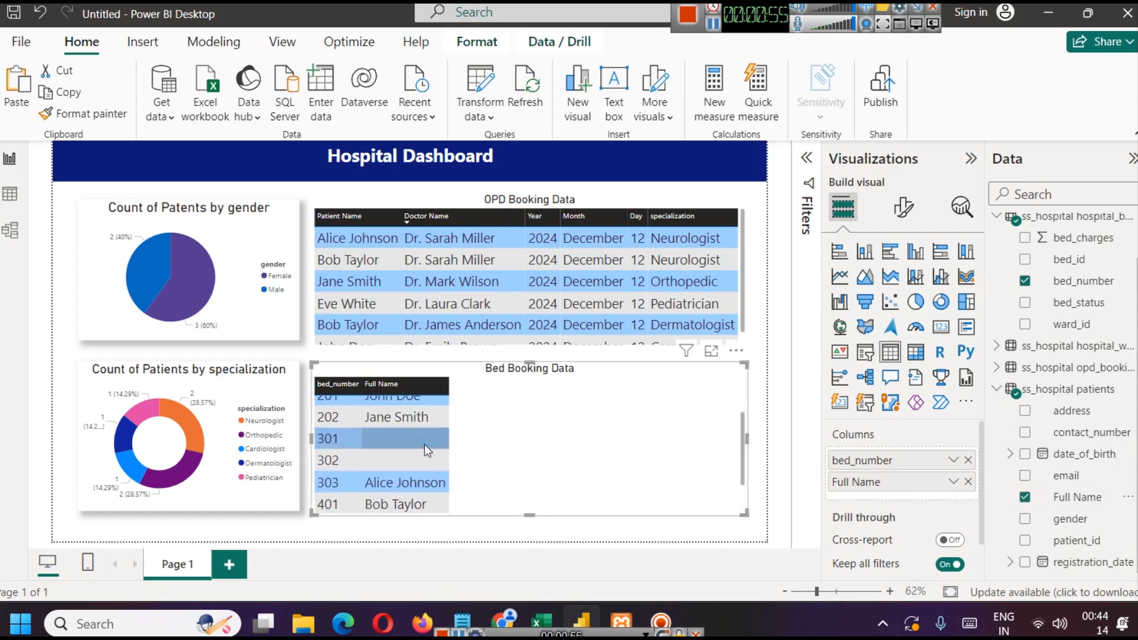
{"action": "scroll", "coordinate": [424, 445], "scroll_direction": "up", "scroll_amount": 3}
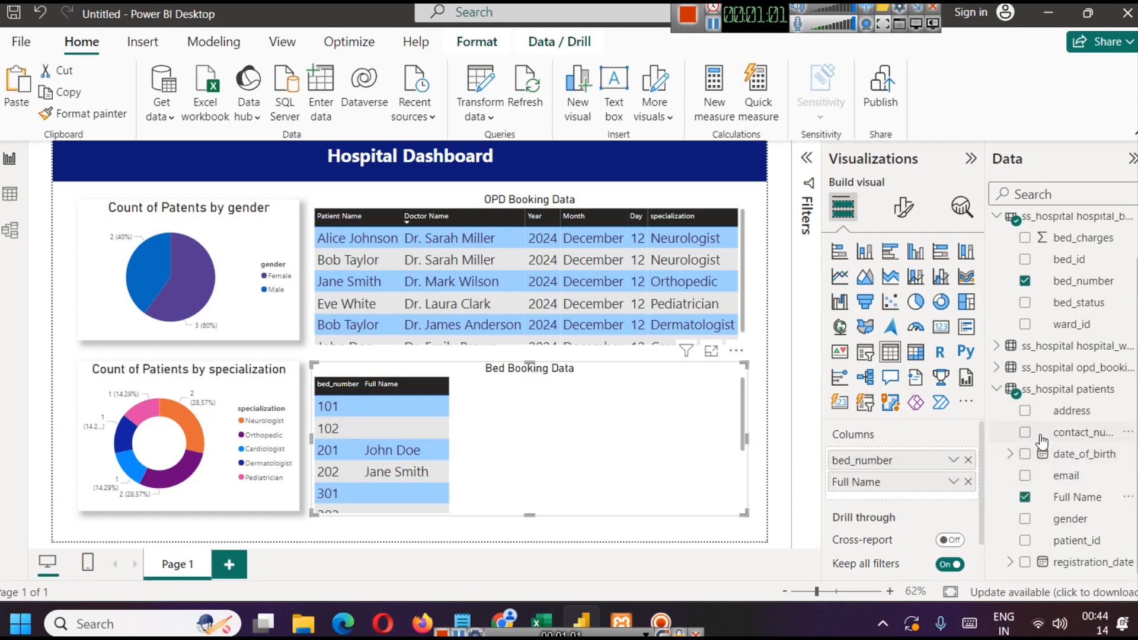
Step: Add allotment_date from ss_hospital bed_allotment to the Bed Booking Data table, with discharge_date placed directly after Full Name
{"action": "scroll", "coordinate": [1070, 380], "scroll_direction": "up", "scroll_amount": 2}
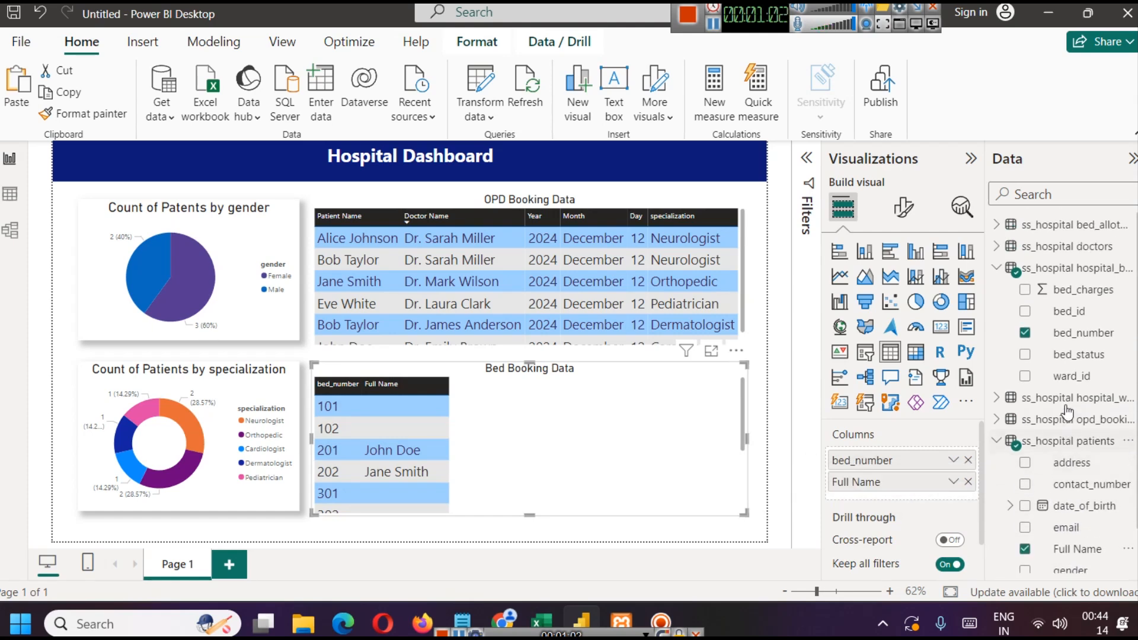
{"action": "left_click", "coordinate": [998, 225]}
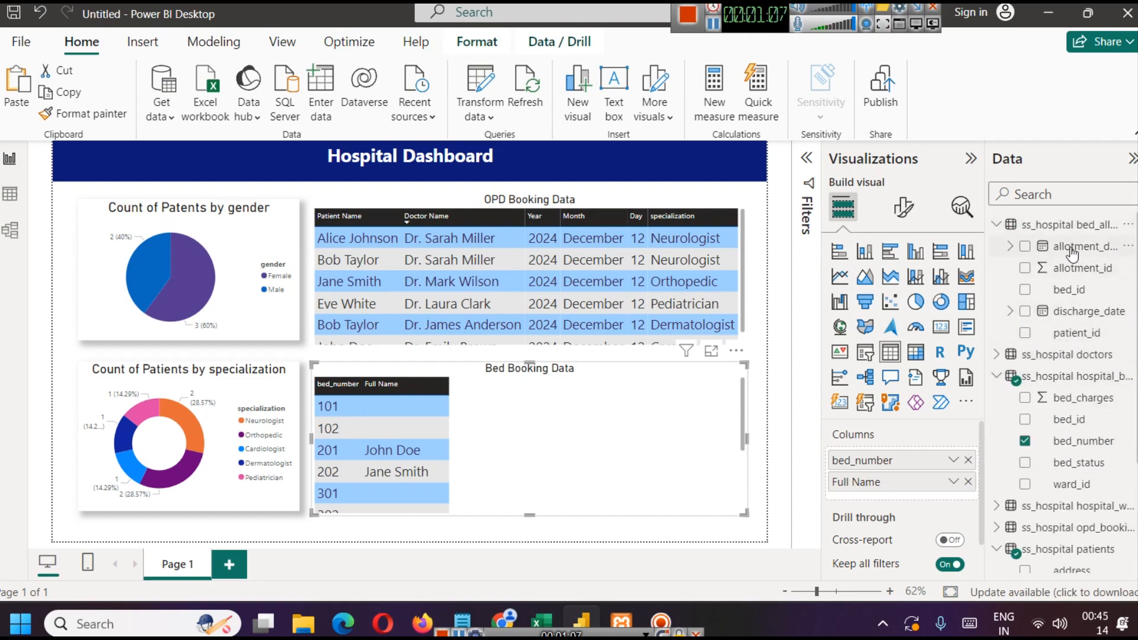
{"action": "left_click_drag", "start_coordinate": [1072, 254], "coordinate": [901, 479]}
{"action": "left_click_drag", "start_coordinate": [901, 493], "coordinate": [902, 498]}
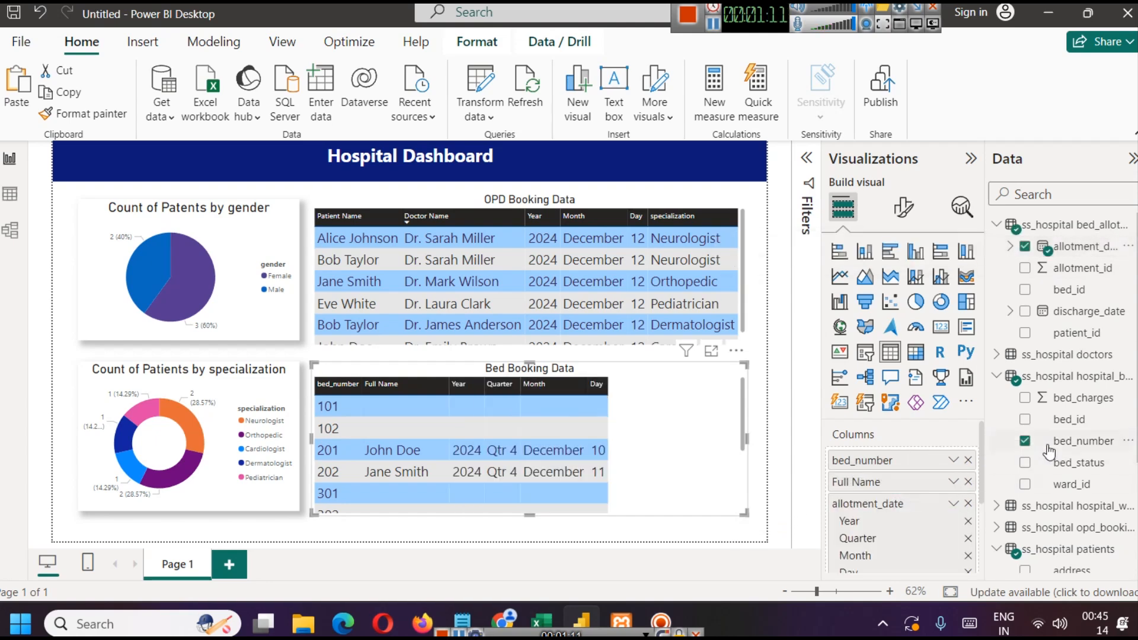
{"action": "left_click_drag", "start_coordinate": [1084, 314], "coordinate": [918, 513]}
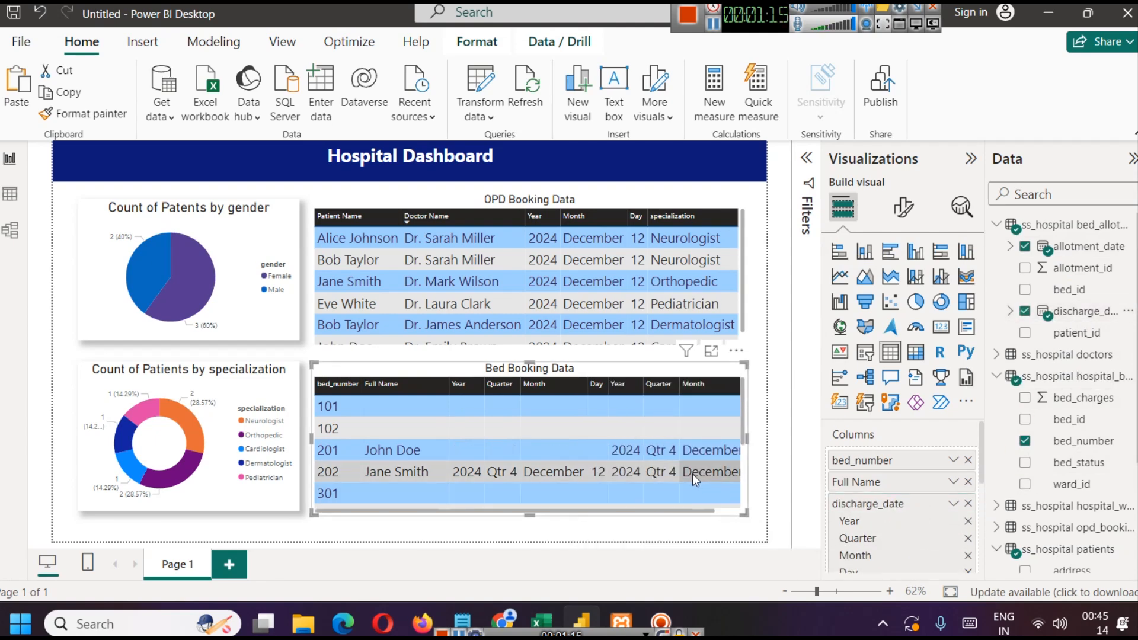
Step: Remove the Quarter level from both discharge_date and allotment_date in the Bed Booking Data table
{"action": "left_click", "coordinate": [968, 540]}
{"action": "scroll", "coordinate": [965, 534], "scroll_direction": "down", "scroll_amount": 3}
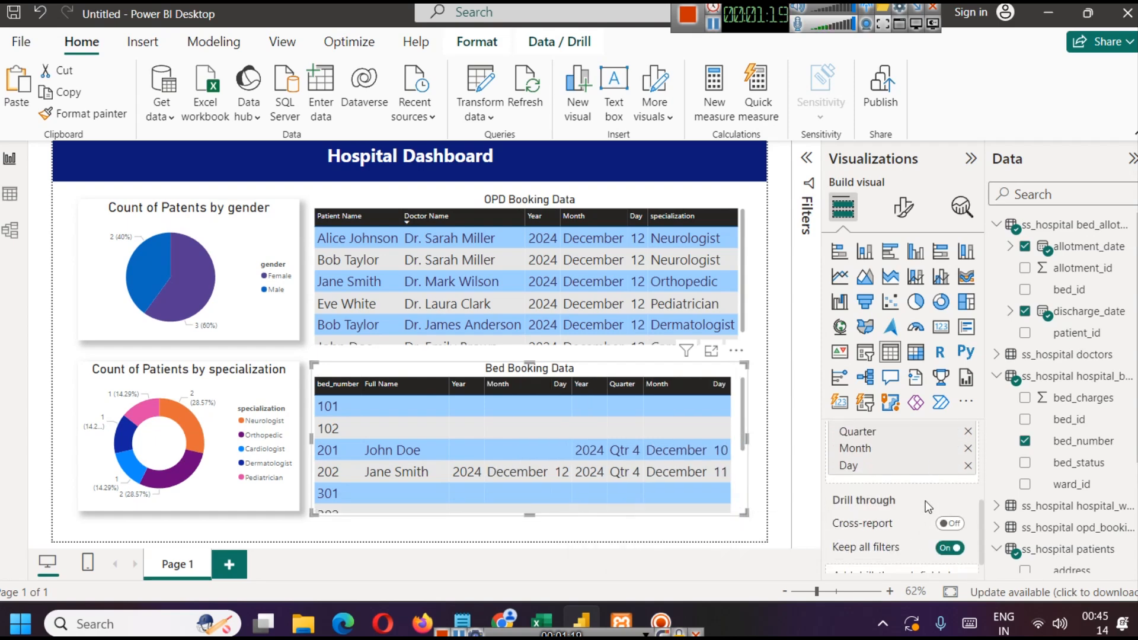
{"action": "left_click", "coordinate": [968, 431]}
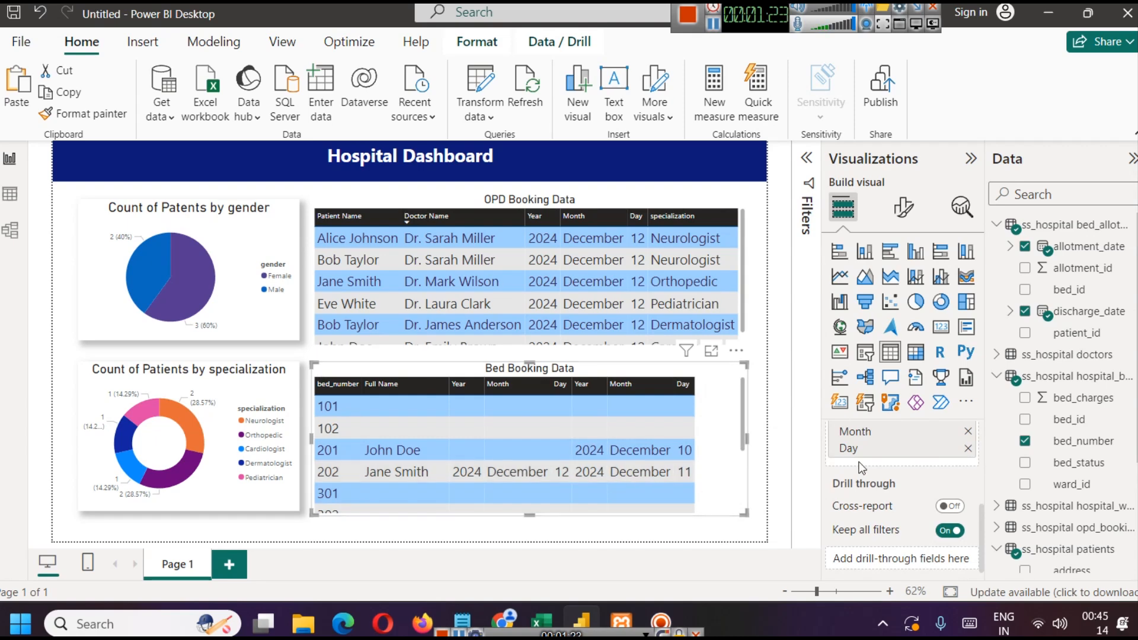
Step: Remove the Year level from both allotment_date and discharge_date in the Bed Booking Data table and look through its rows
{"action": "scroll", "coordinate": [917, 502], "scroll_direction": "up", "scroll_amount": 2}
{"action": "left_click", "coordinate": [968, 505]}
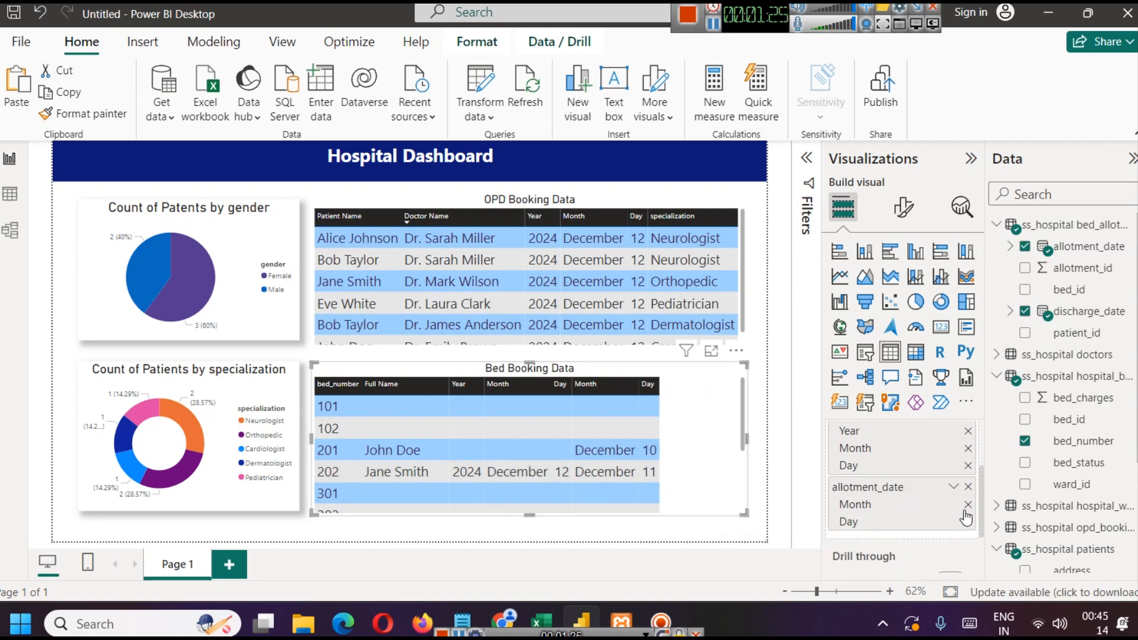
{"action": "left_click", "coordinate": [968, 431]}
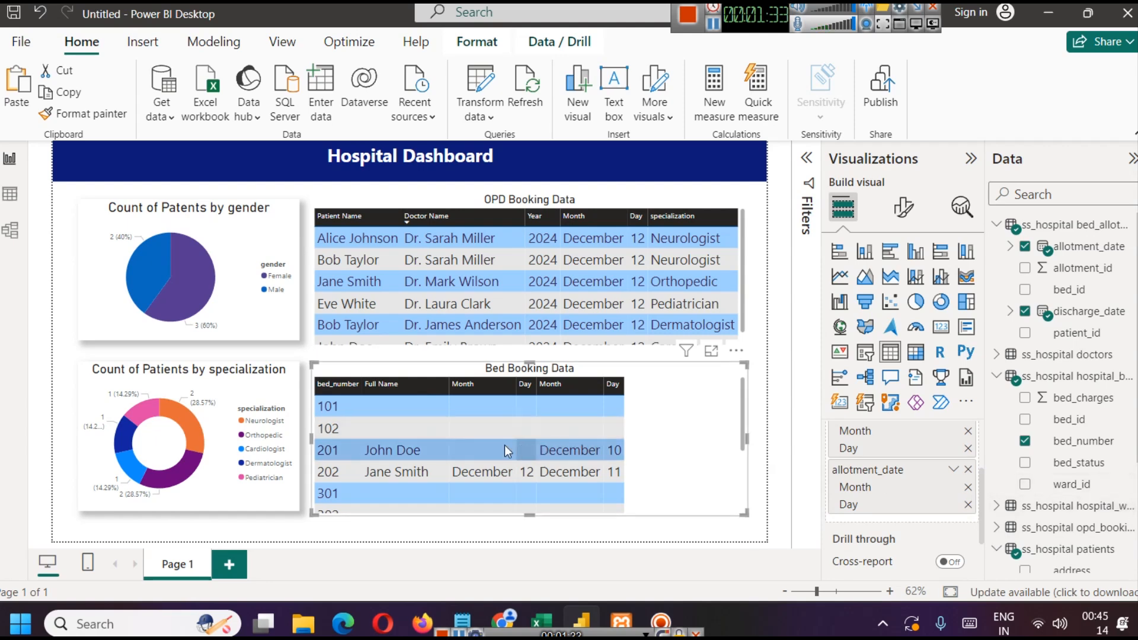
{"action": "scroll", "coordinate": [465, 438], "scroll_direction": "down", "scroll_amount": 4}
{"action": "scroll", "coordinate": [493, 443], "scroll_direction": "up", "scroll_amount": 5}
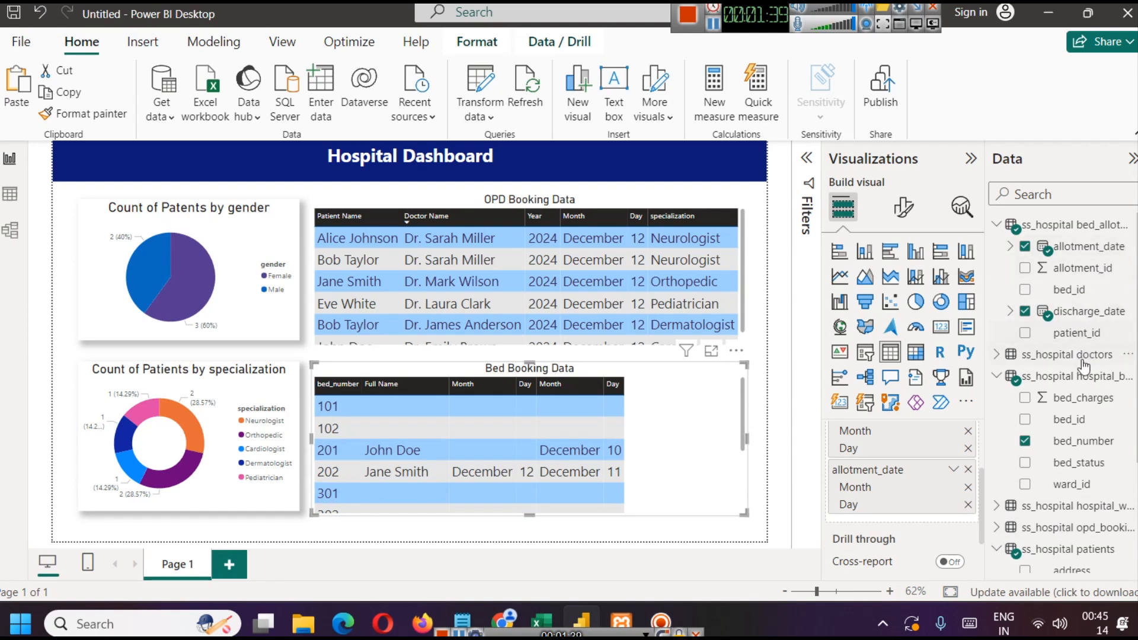
Step: Add bed_status from ss_hospital hospital_beds as the last column of the Bed Booking Data table and review the status of each bed
{"action": "scroll", "coordinate": [1085, 474], "scroll_direction": "down", "scroll_amount": 2}
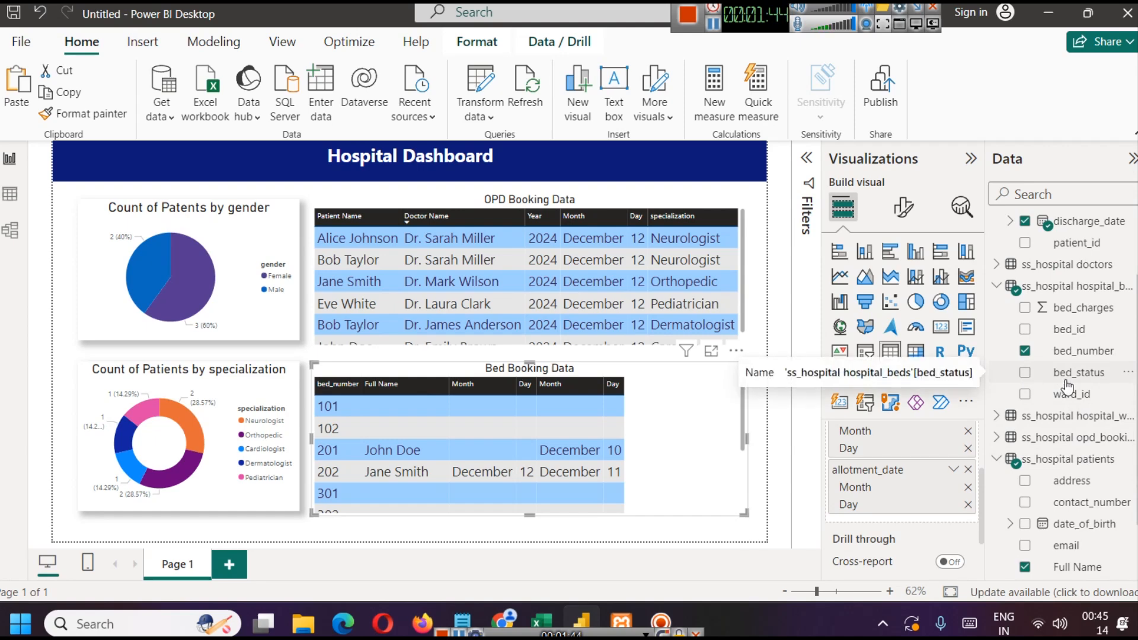
{"action": "left_click_drag", "start_coordinate": [1076, 374], "coordinate": [943, 523]}
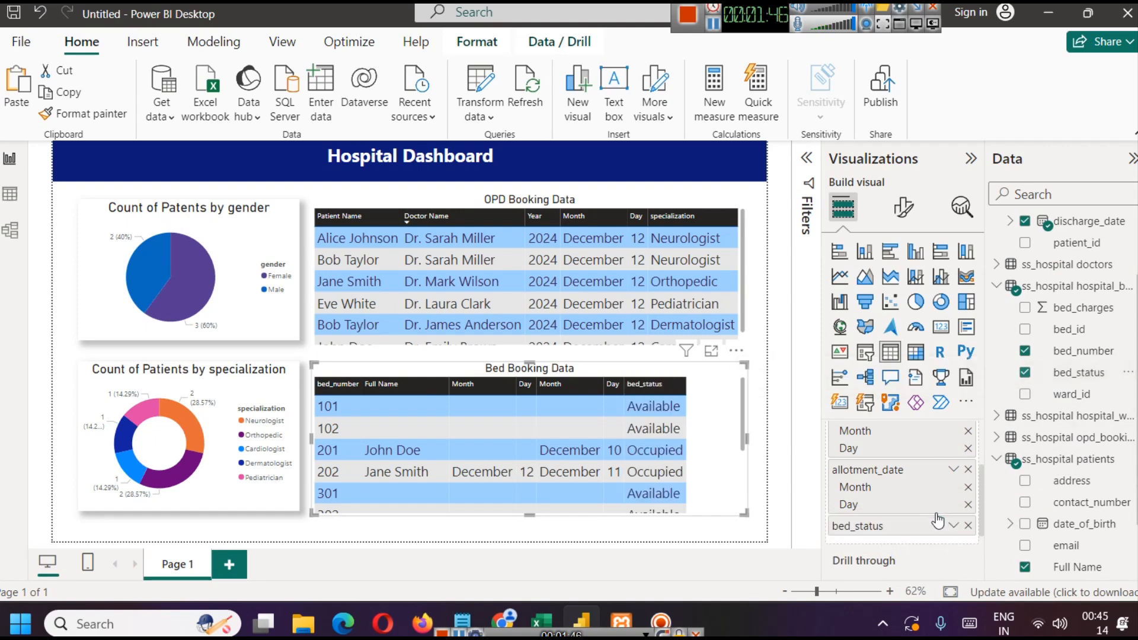
{"action": "scroll", "coordinate": [617, 426], "scroll_direction": "down", "scroll_amount": 4}
{"action": "scroll", "coordinate": [629, 431], "scroll_direction": "up", "scroll_amount": 5}
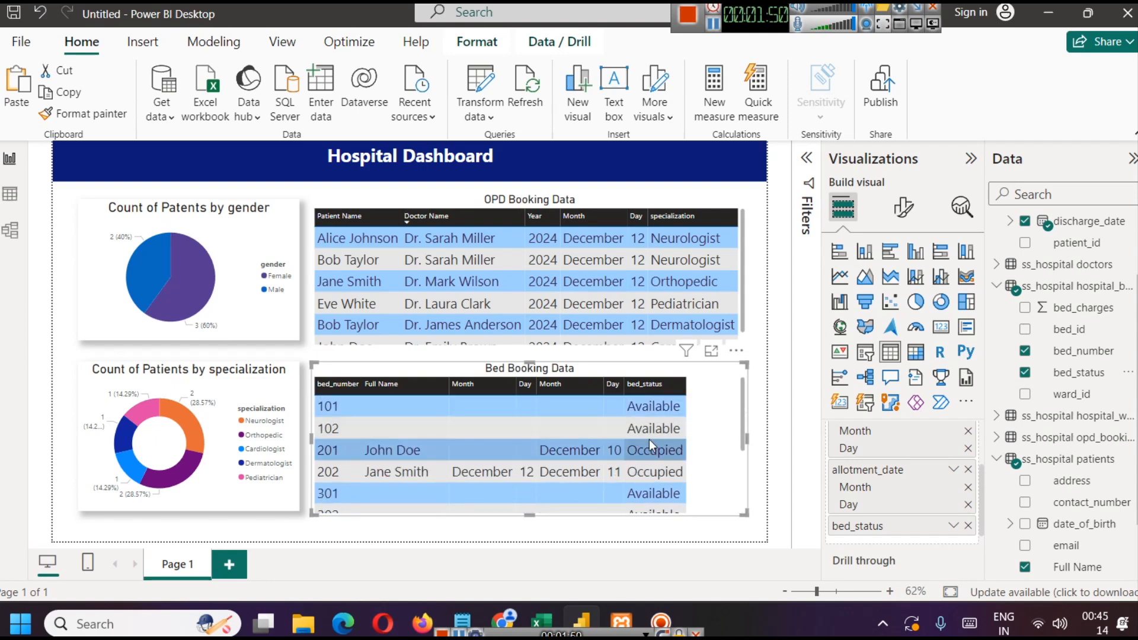
{"action": "scroll", "coordinate": [652, 411], "scroll_direction": "down", "scroll_amount": 3}
{"action": "scroll", "coordinate": [650, 410], "scroll_direction": "up", "scroll_amount": 3}
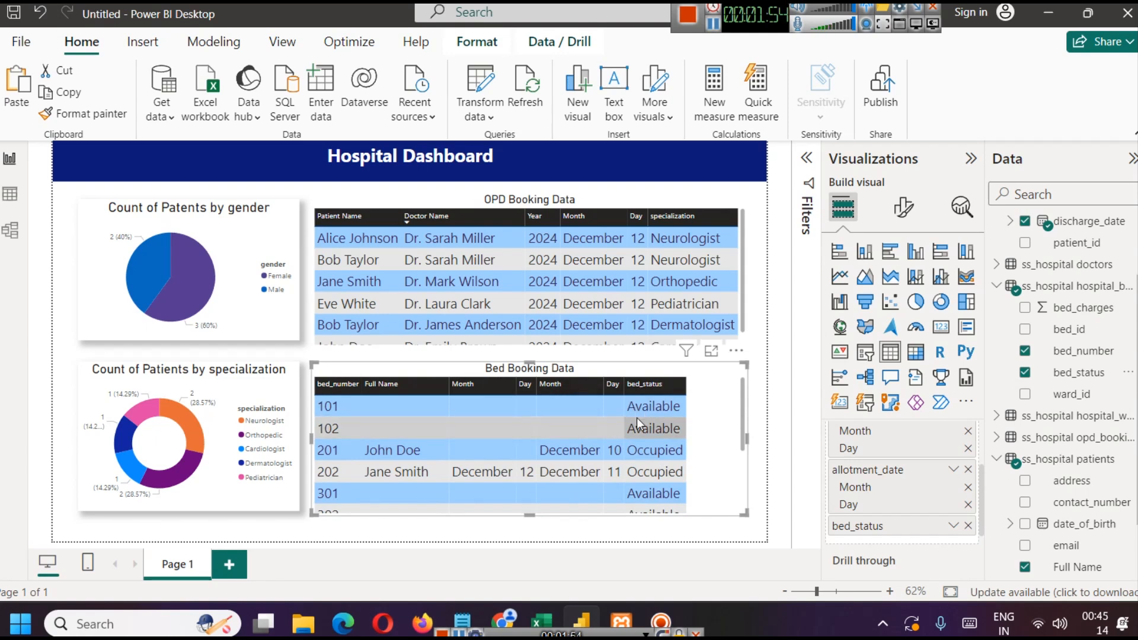
{"action": "scroll", "coordinate": [661, 446], "scroll_direction": "down", "scroll_amount": 3}
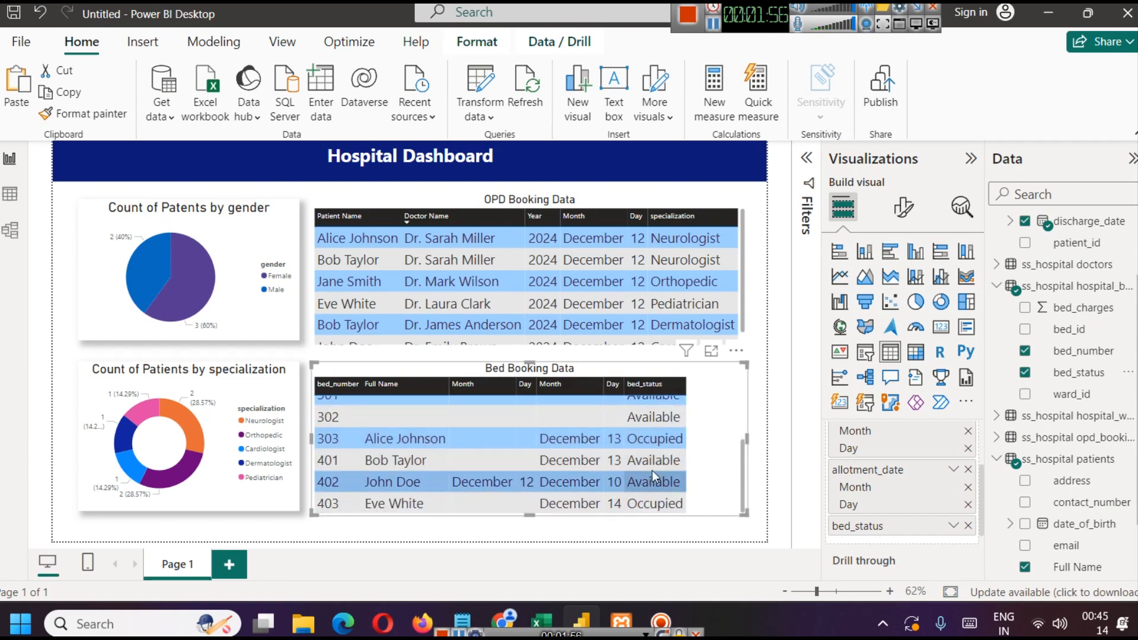